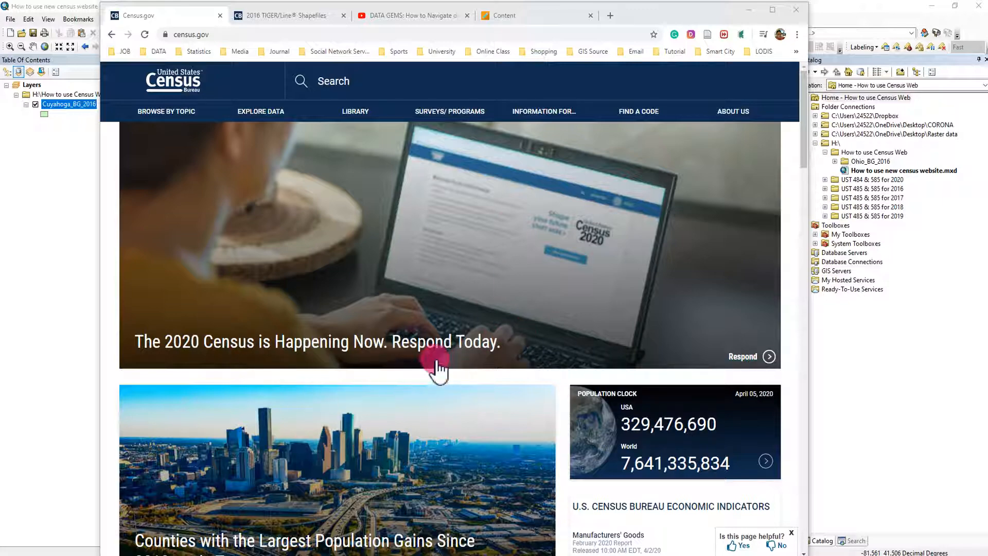
# - Open the Advanced Search page of data.census.gov by way of the Census site's main data exploration page
pyautogui.scroll(-4, 510, 348)
pyautogui.scroll(-20, 582, 374)
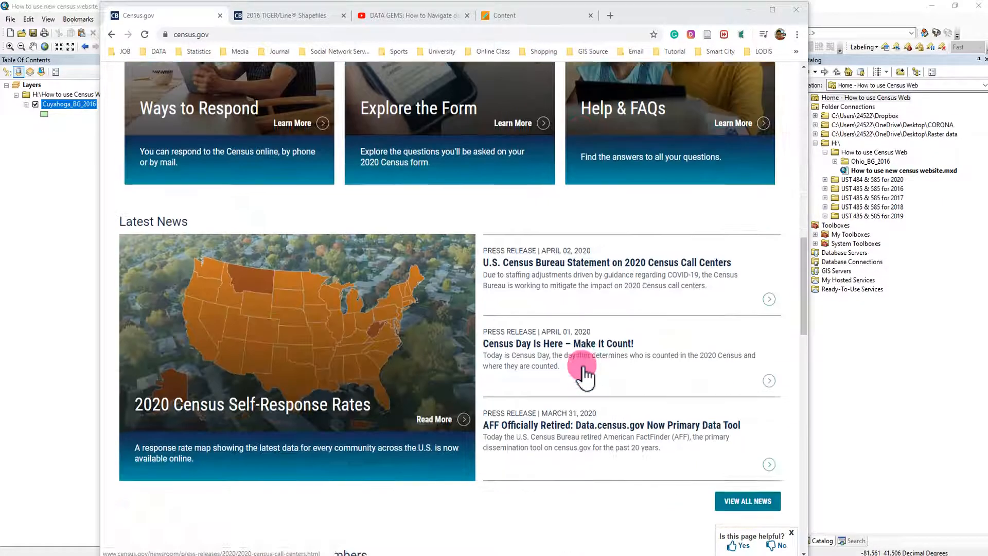
pyautogui.scroll(20, 602, 390)
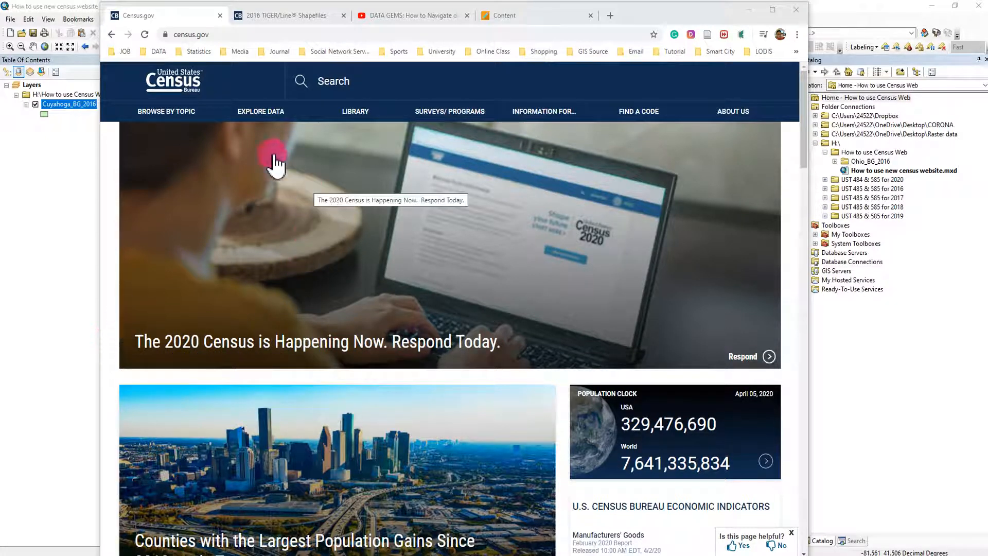
pyautogui.moveTo(272, 117)
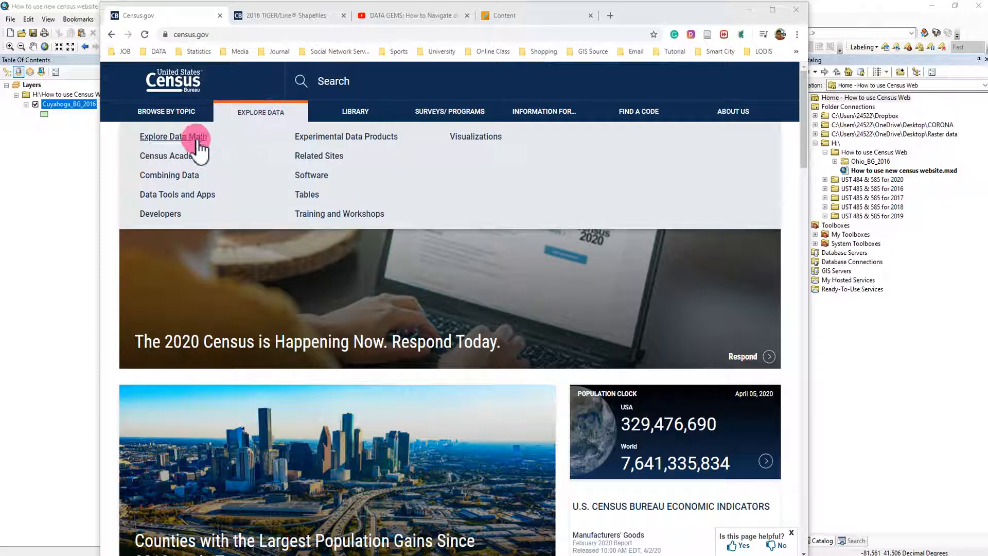
pyautogui.click(176, 147)
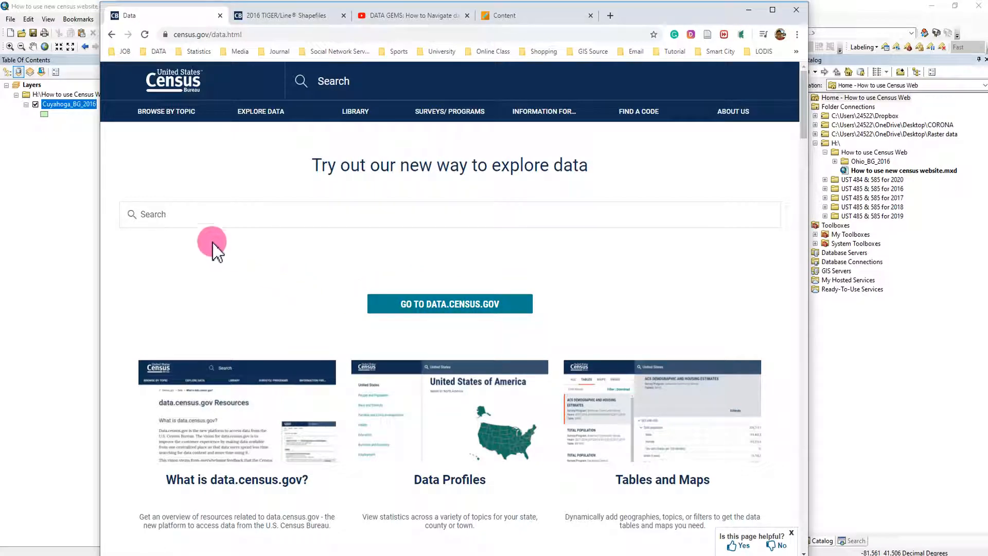
pyautogui.click(155, 214)
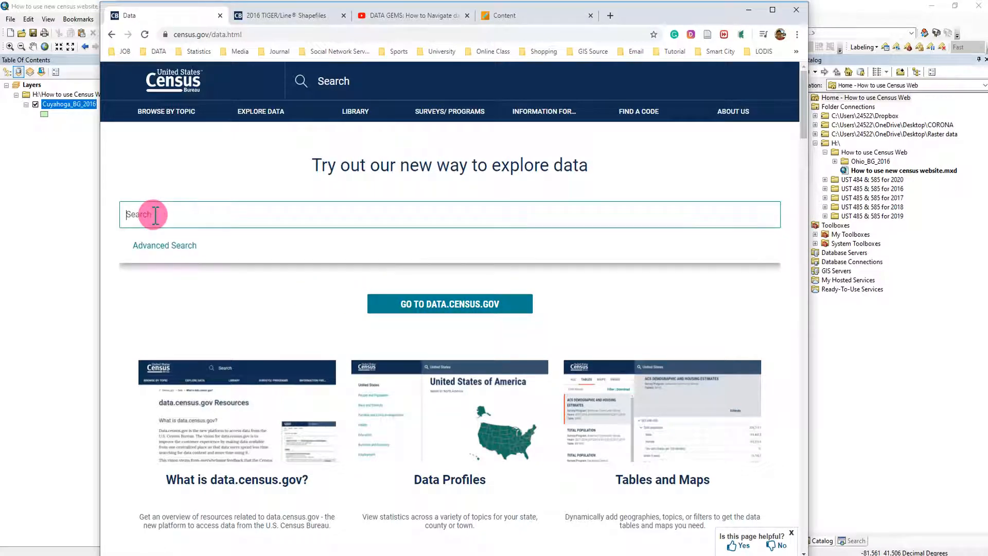
pyautogui.click(178, 247)
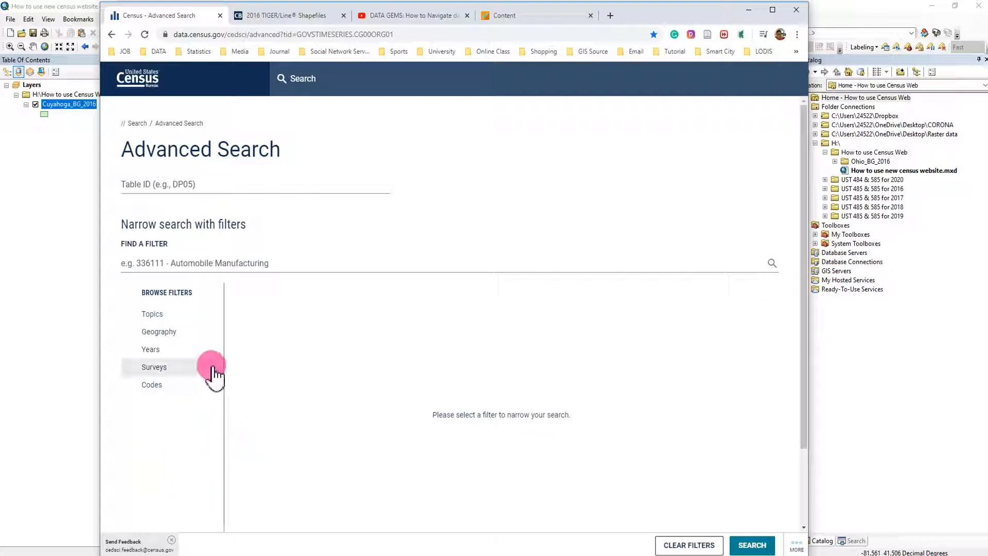
# - Filter the search by geography to all block groups within Cuyahoga County, Ohio
pyautogui.click(186, 336)
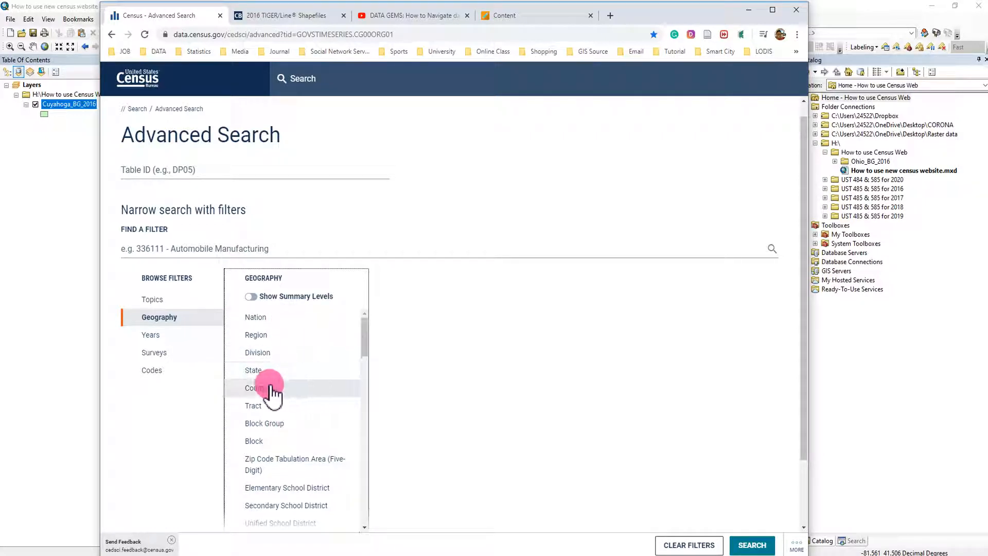
pyautogui.click(265, 423)
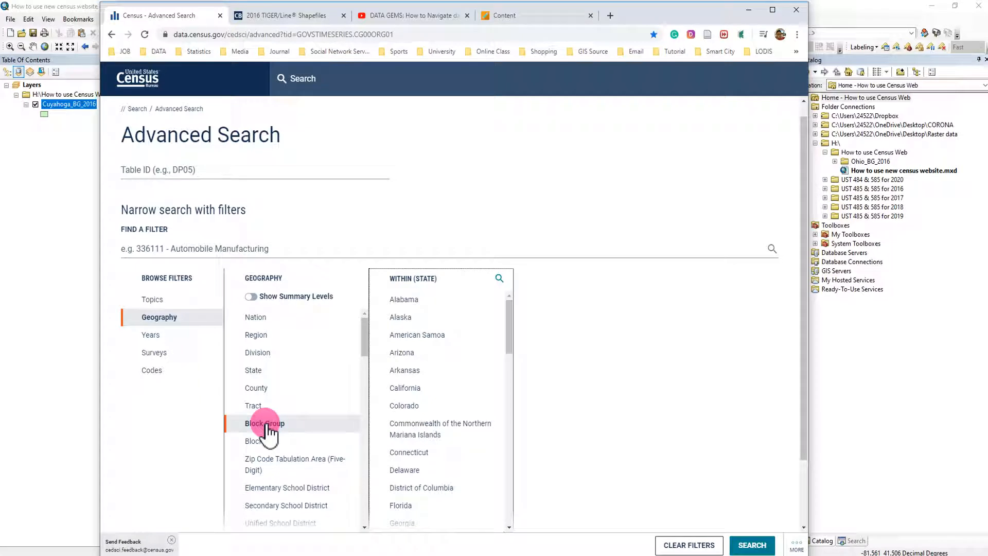
pyautogui.scroll(-3, 460, 433)
pyautogui.scroll(-8, 463, 437)
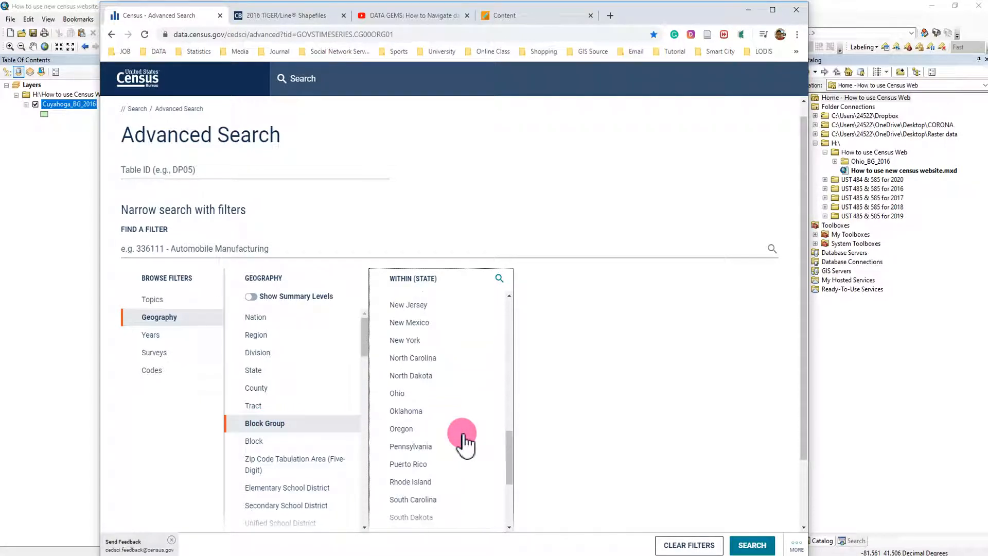
pyautogui.click(402, 395)
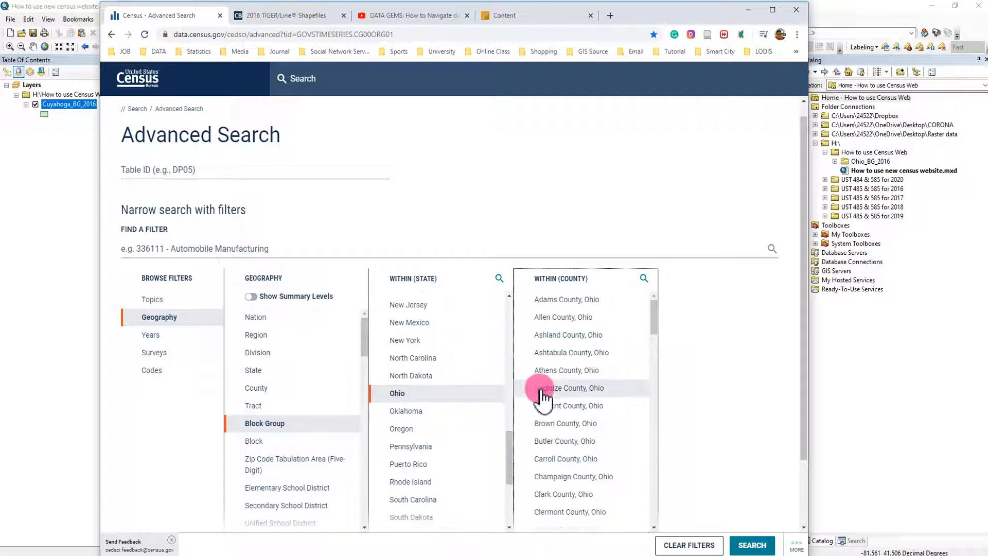
pyautogui.scroll(-2, 592, 463)
pyautogui.click(607, 494)
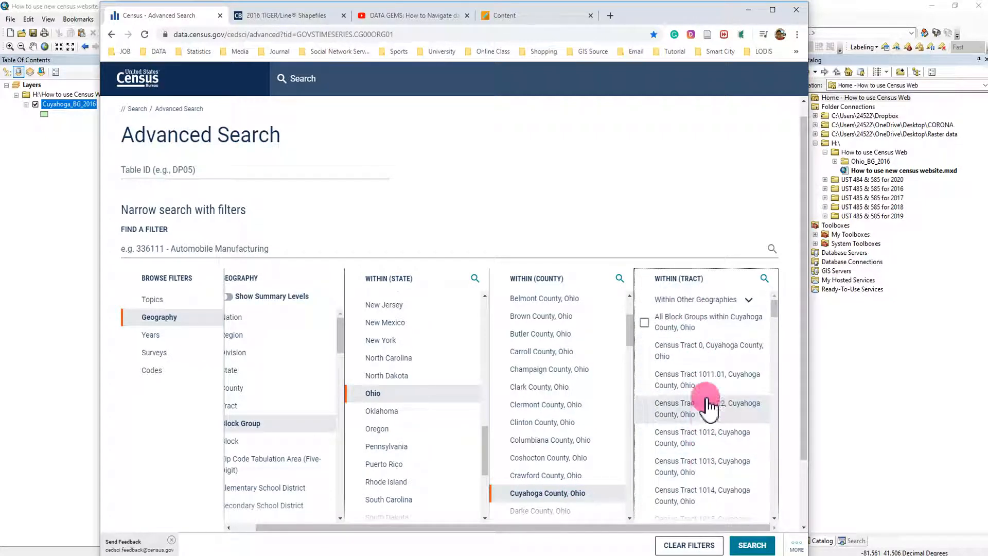
pyautogui.click(644, 322)
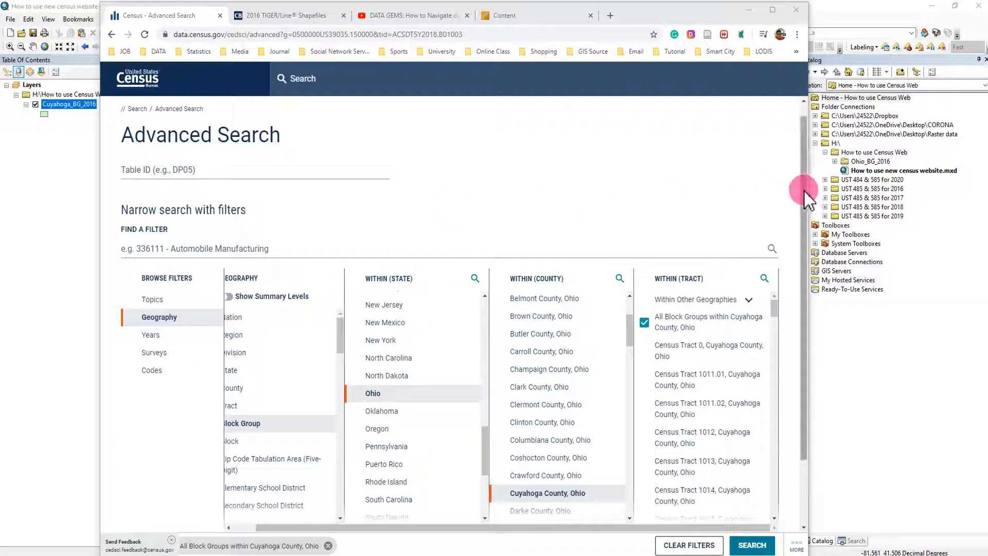
pyautogui.click(171, 539)
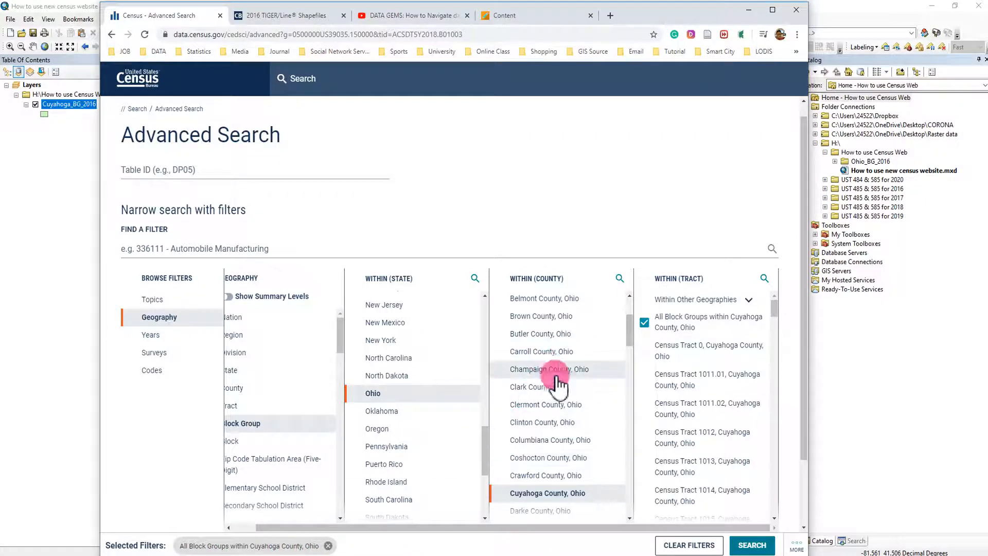
# - Limit the search to the year 2016 and display the available topic filters
pyautogui.click(160, 340)
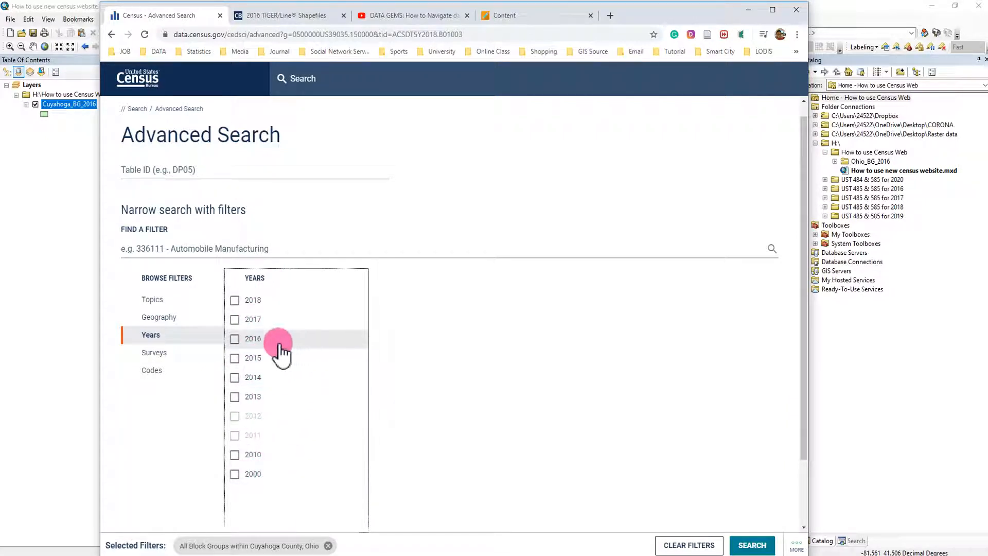
pyautogui.click(235, 340)
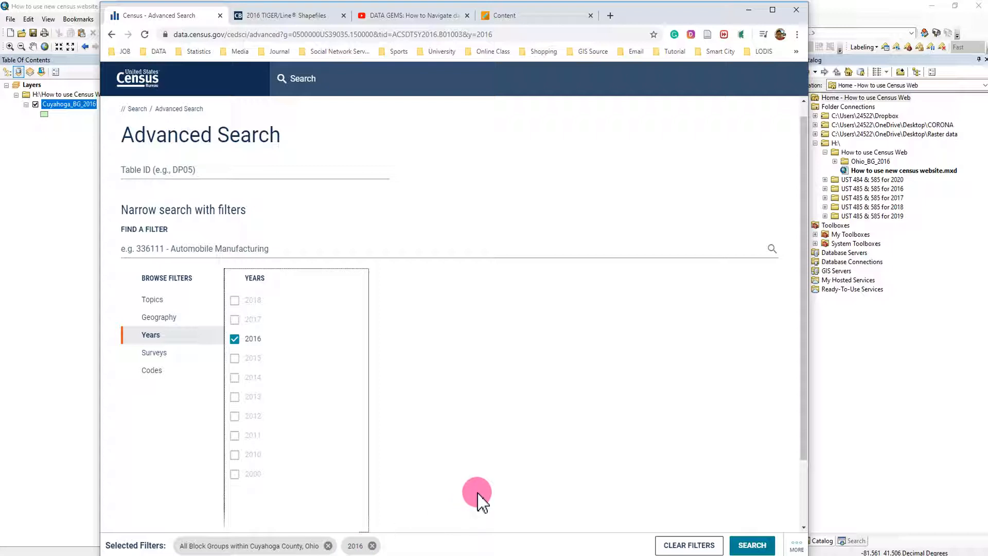
pyautogui.click(154, 300)
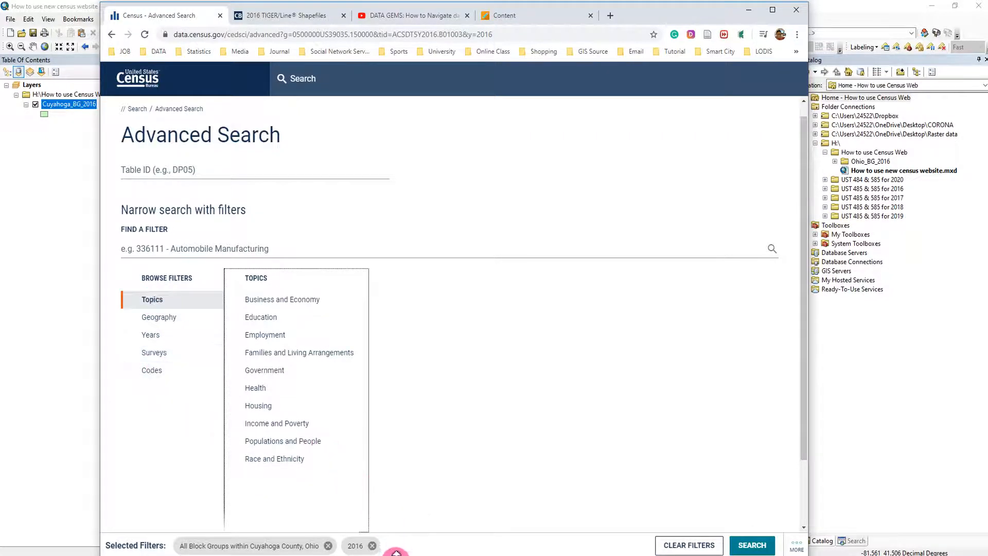
# - Switch to the Word document listing the variables and copy the table ID B19001 for household income
pyautogui.moveTo(393, 555)
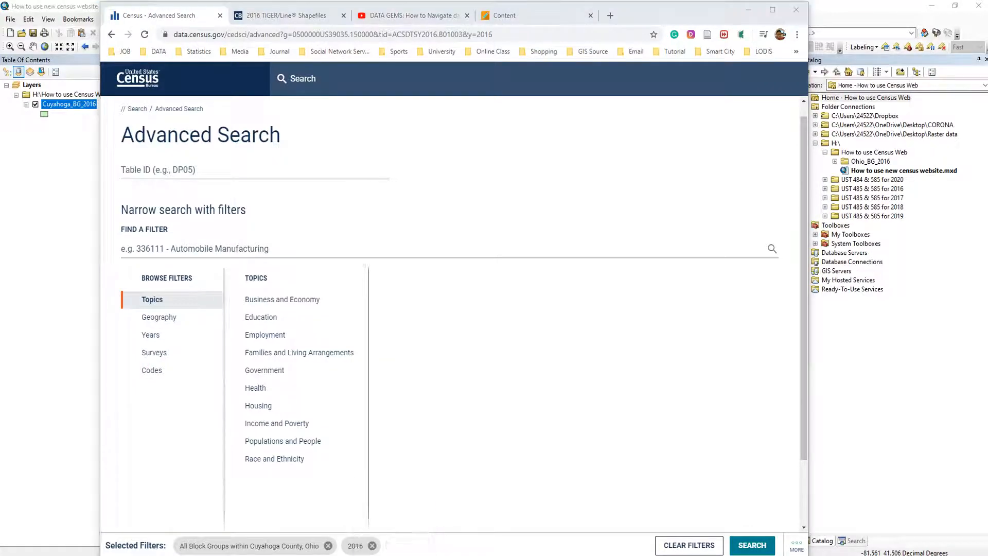
pyautogui.click(393, 525)
pyautogui.moveTo(334, 26); pyautogui.dragTo(684, 41)
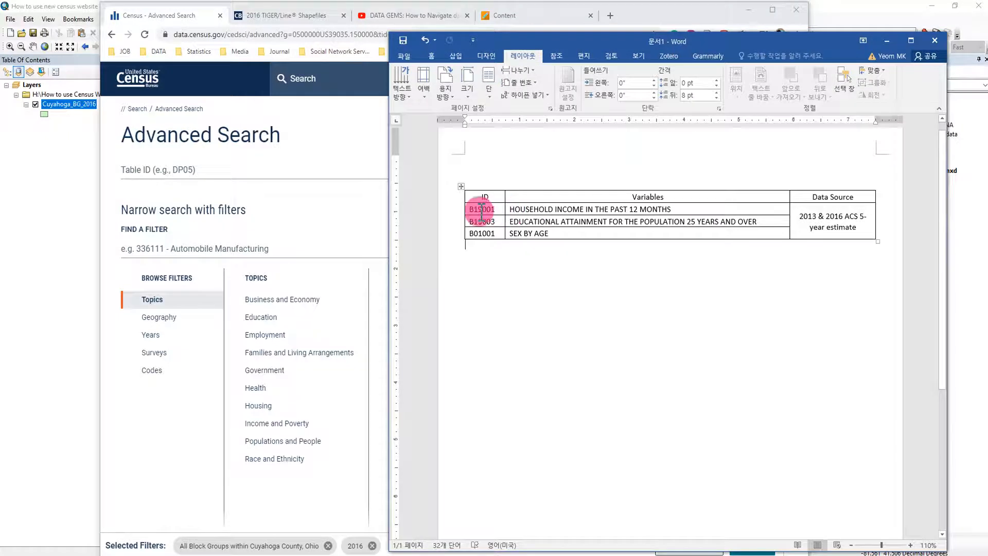
pyautogui.moveTo(521, 209); pyautogui.dragTo(677, 208)
pyautogui.click(677, 209)
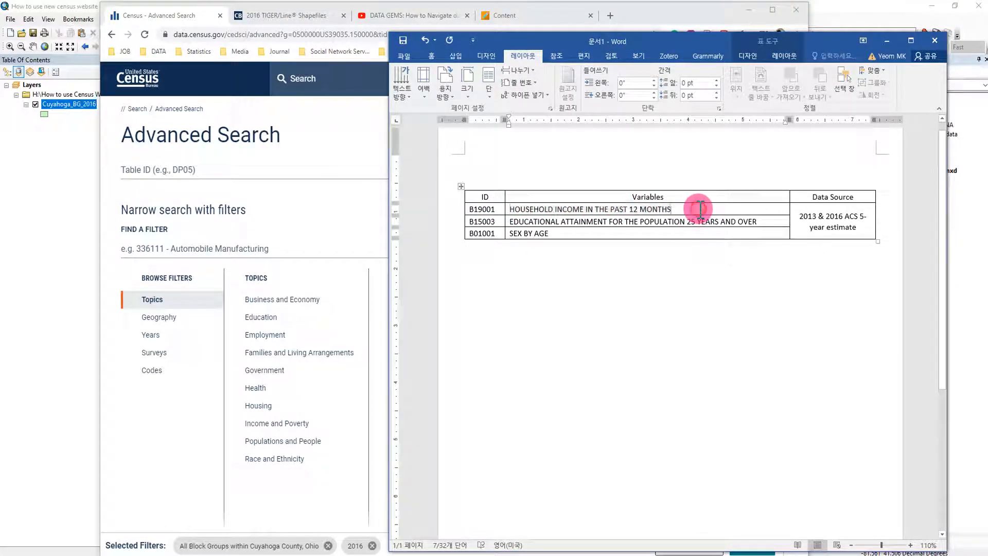
pyautogui.click(594, 209)
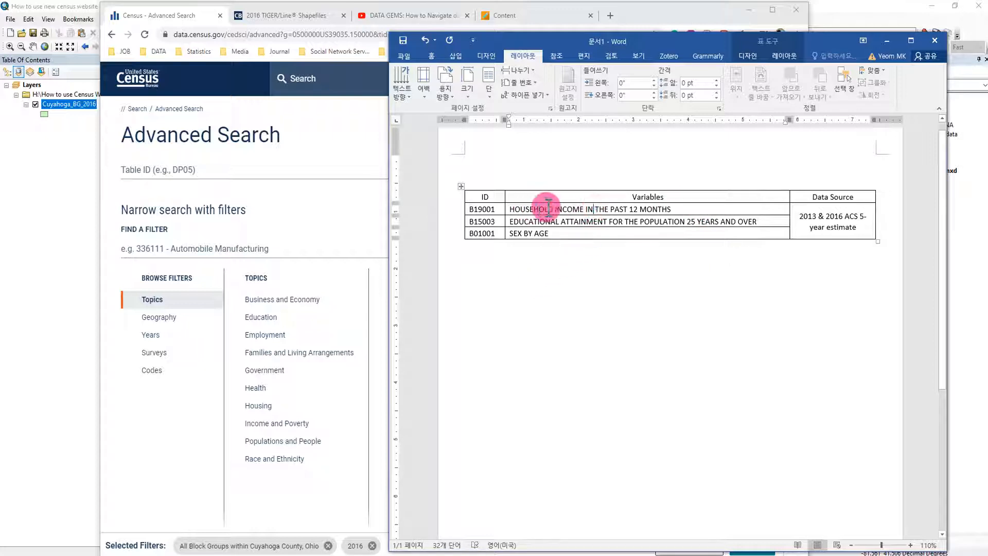
pyautogui.click(496, 208)
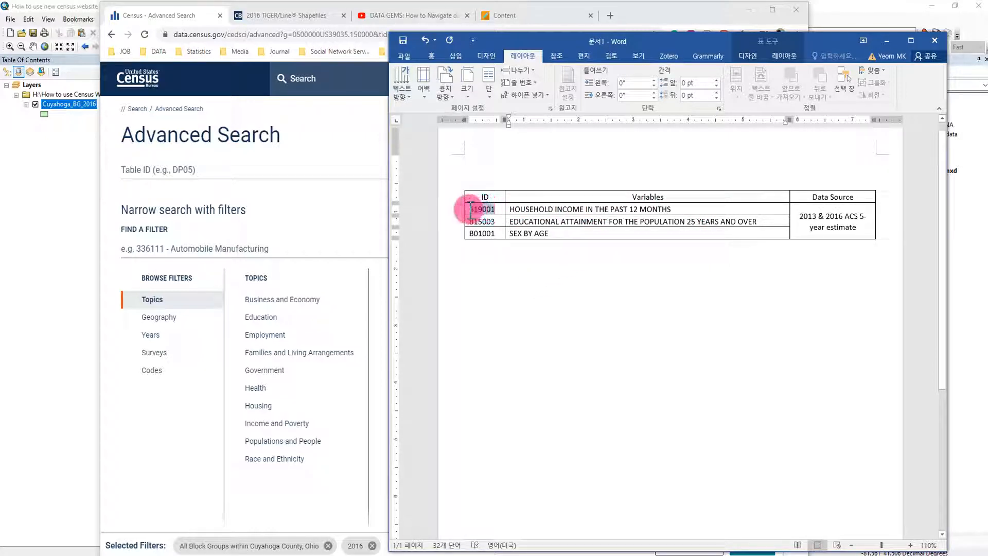
pyautogui.moveTo(471, 209); pyautogui.dragTo(470, 209)
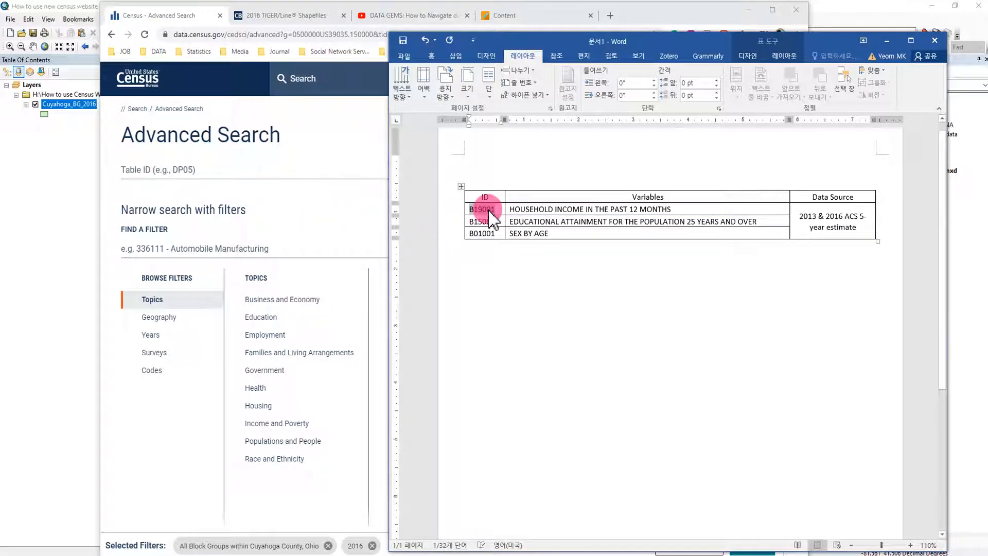
pyautogui.rightClick(489, 210)
pyautogui.click(507, 218)
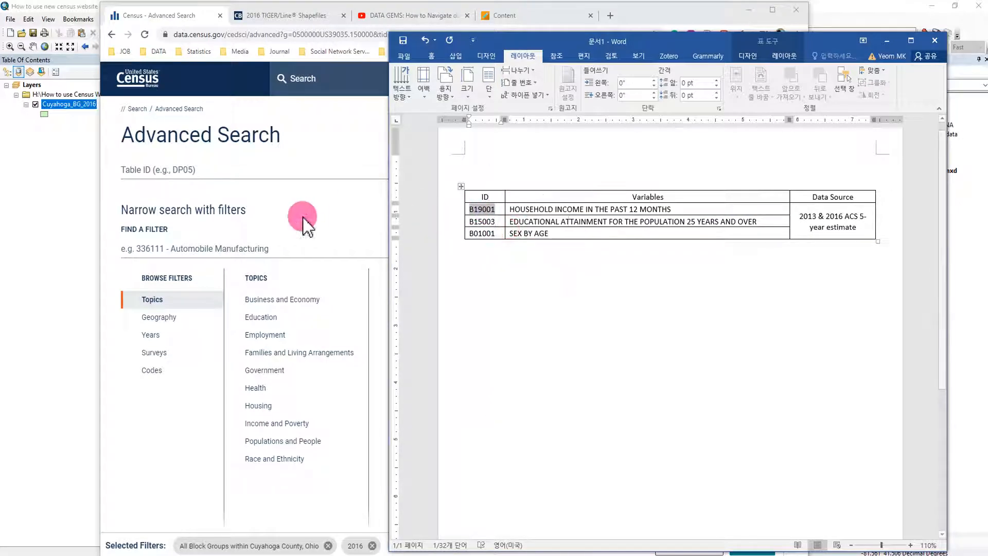
# - Return to the Census Advanced Search page, enter B19001 as the table ID and run the search
pyautogui.click(300, 213)
pyautogui.click(212, 169)
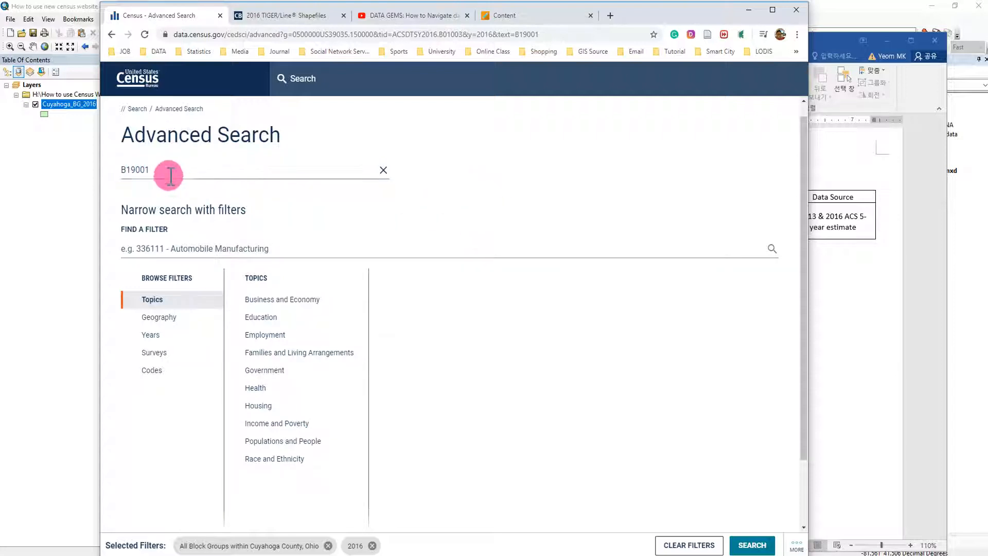
pyautogui.click(168, 170)
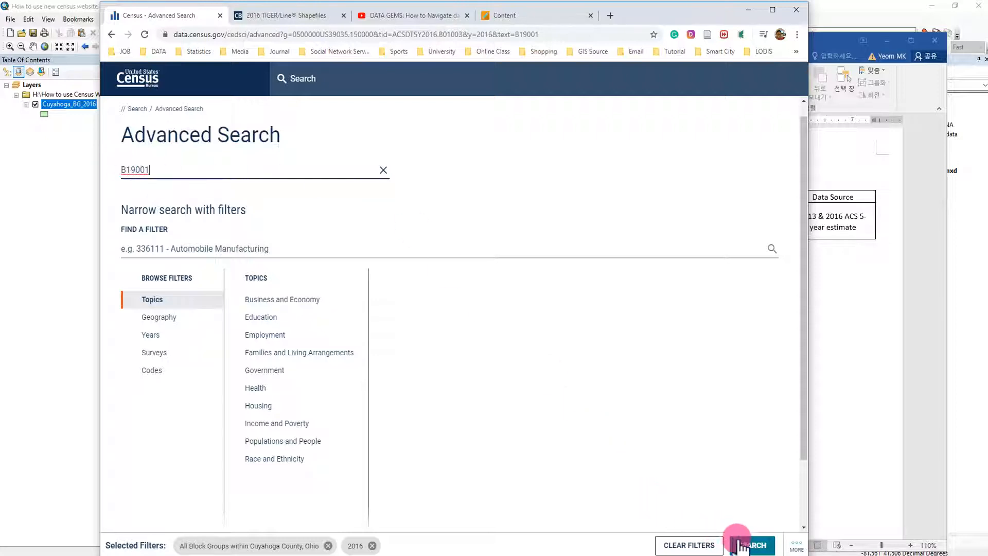
pyautogui.click(753, 546)
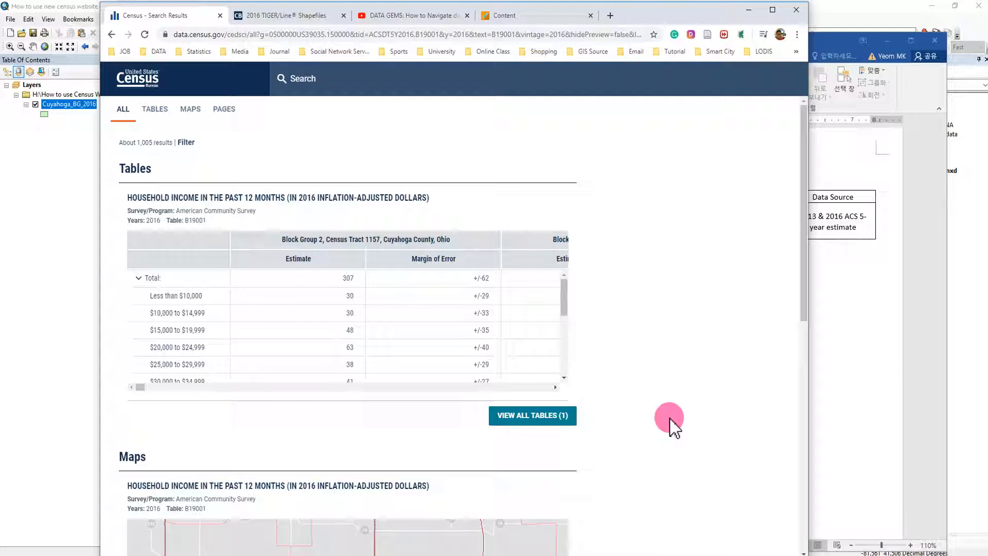
# - Look through the household income table preview, then open the full table view
pyautogui.scroll(-2, 674, 427)
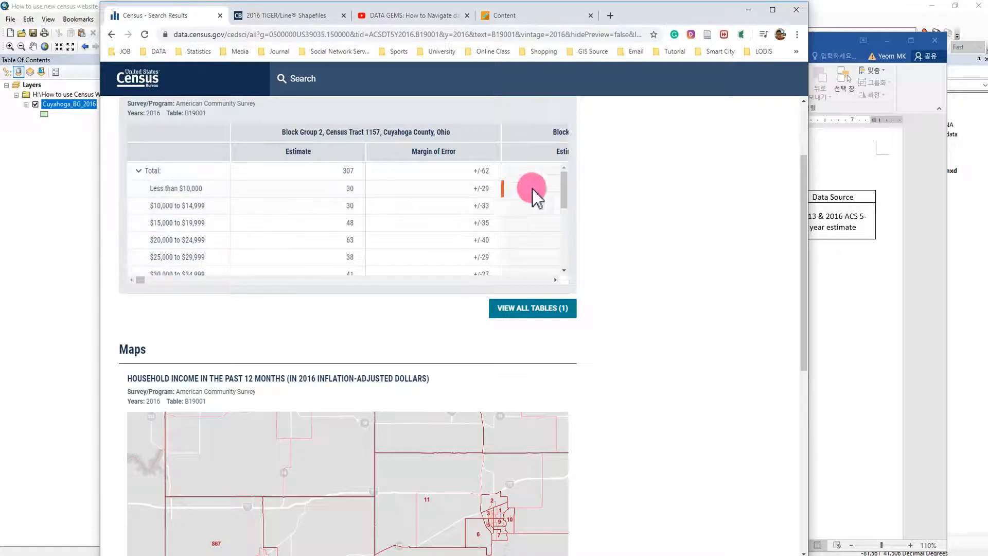
pyautogui.moveTo(563, 194)
pyautogui.mouseDown()
pyautogui.moveTo(566, 247)
pyautogui.moveTo(562, 194)
pyautogui.mouseUp()
pyautogui.moveTo(140, 280)
pyautogui.mouseDown()
pyautogui.moveTo(168, 283)
pyautogui.moveTo(126, 285)
pyautogui.mouseUp()
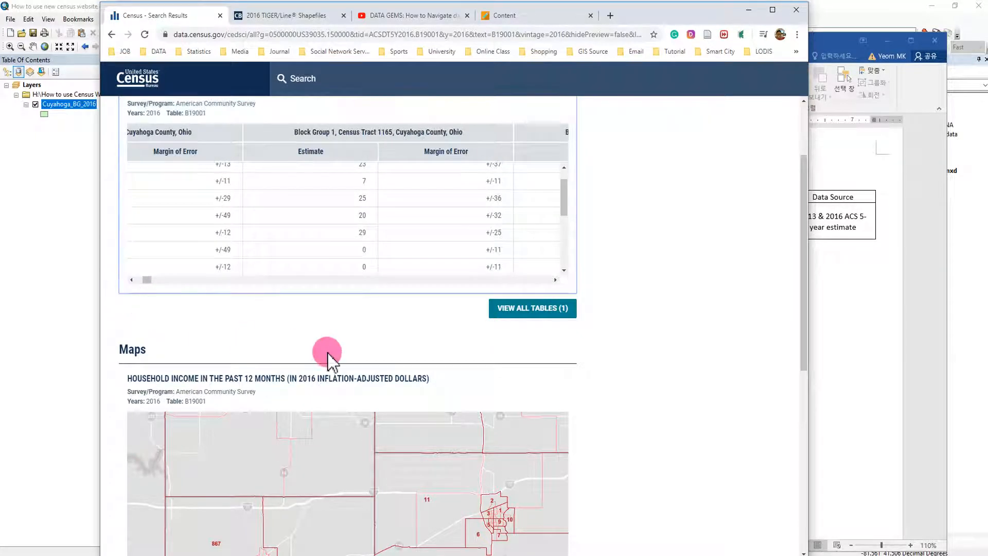
pyautogui.click(539, 309)
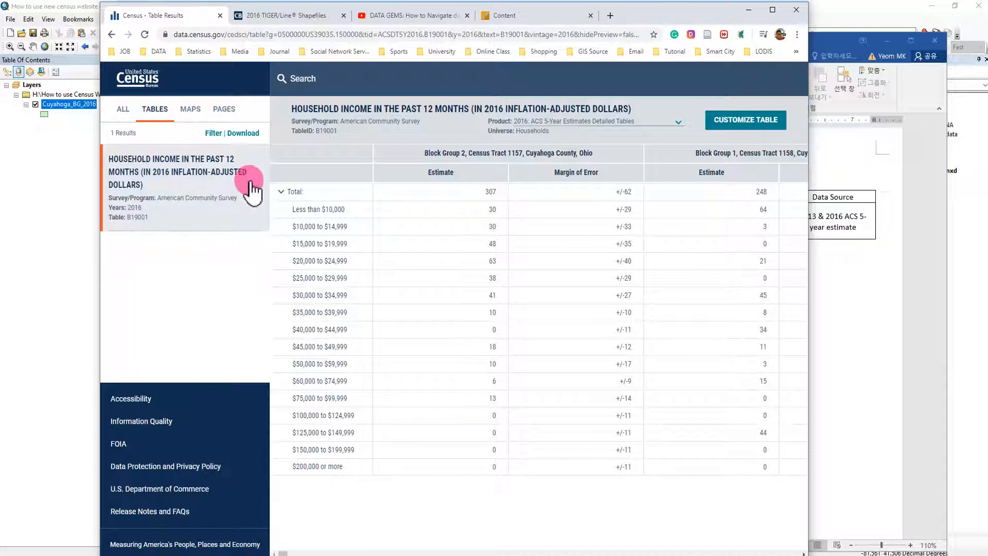
# - Download the 2016 5-year household income table B19001 as CSV, saving the ZIP in the How to use Census Web folder
pyautogui.click(252, 133)
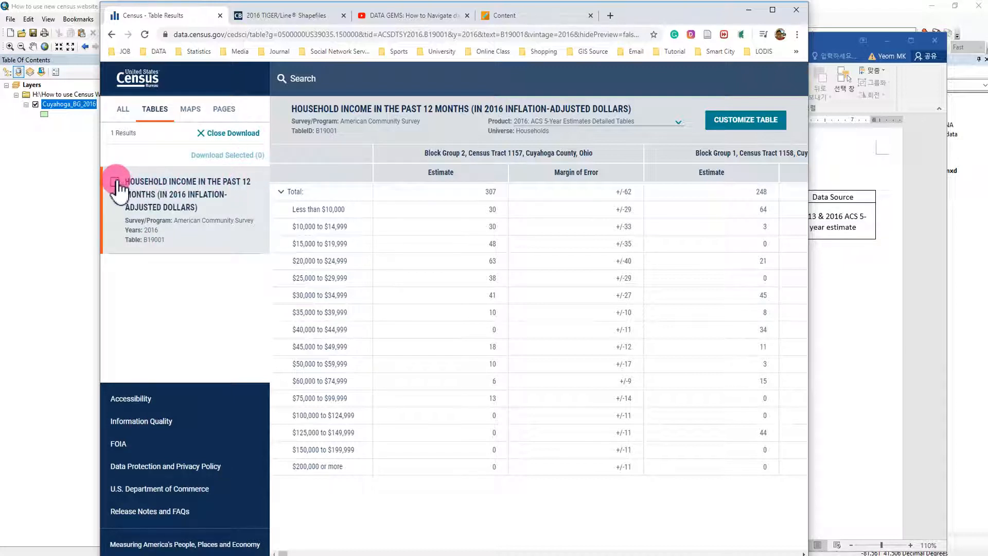
pyautogui.click(115, 183)
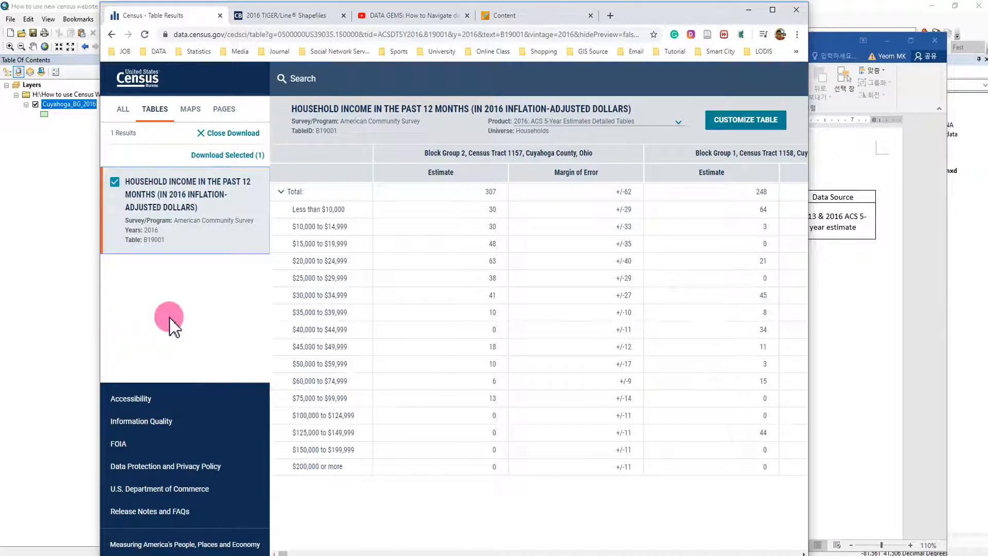
pyautogui.click(237, 156)
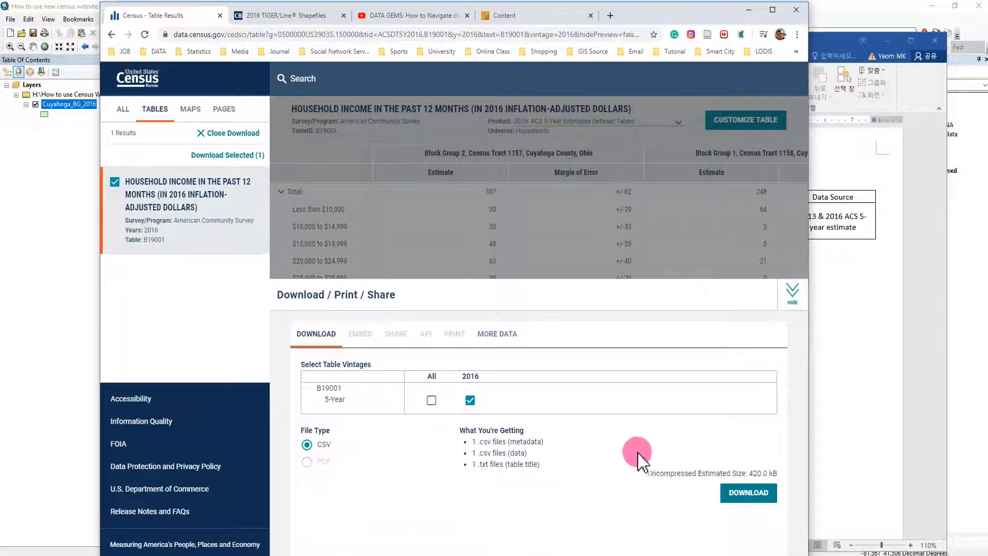
pyautogui.click(746, 499)
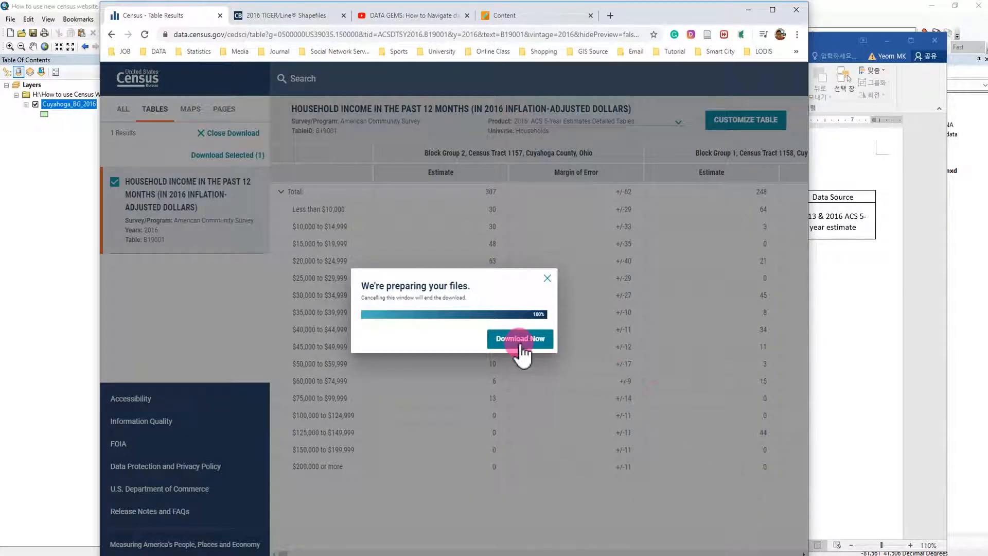
pyautogui.click(521, 344)
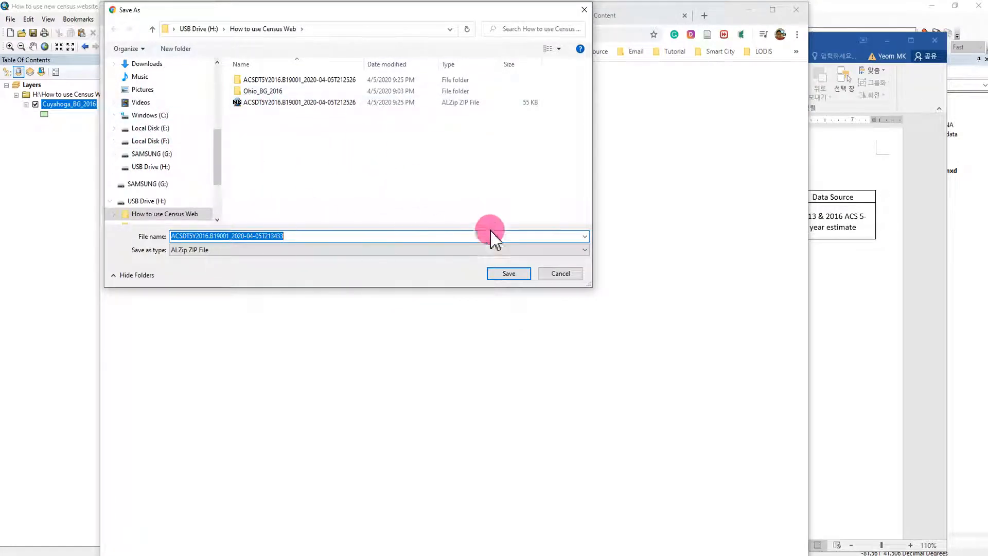
pyautogui.click(509, 273)
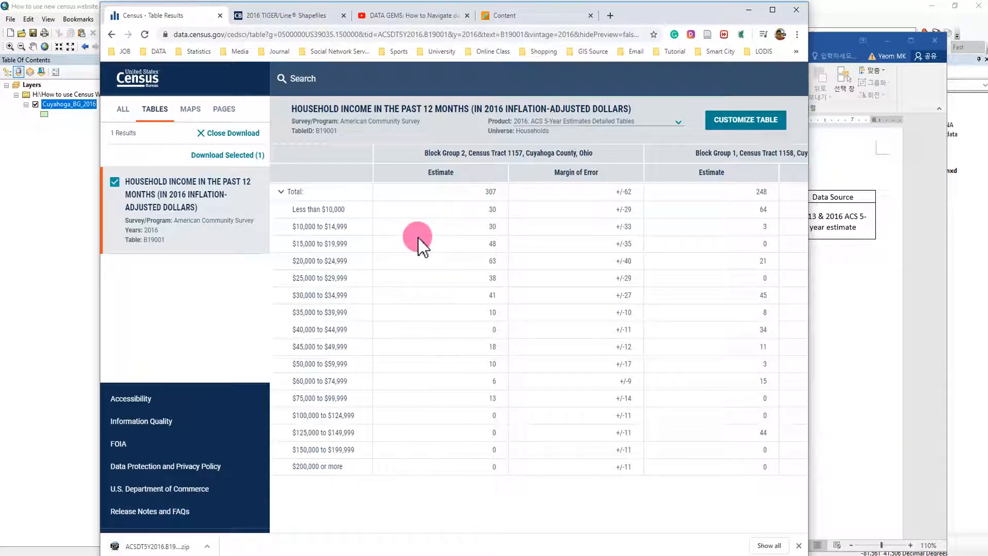
# - Minimize the browser and Word, open the extracted ACSDT5Y2016.B19001 folder in File Explorer, and widen its window to show all file details
pyautogui.click(749, 15)
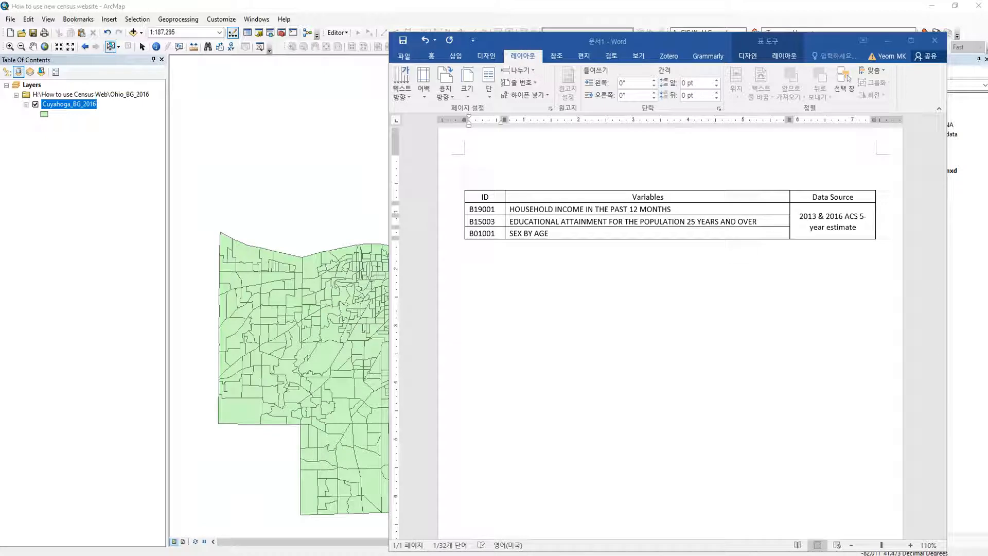
pyautogui.moveTo(0, 142); pyautogui.dragTo(244, 118)
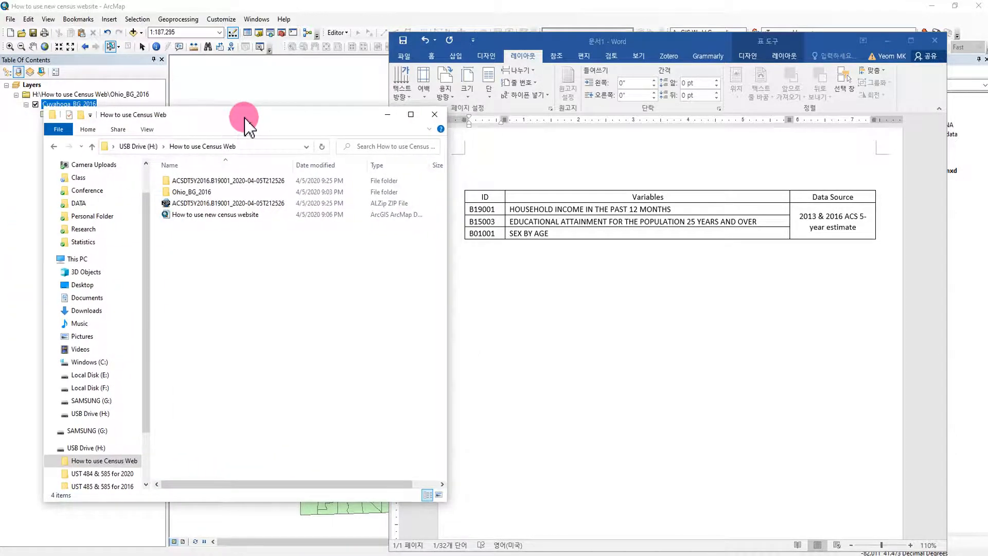
pyautogui.click(887, 43)
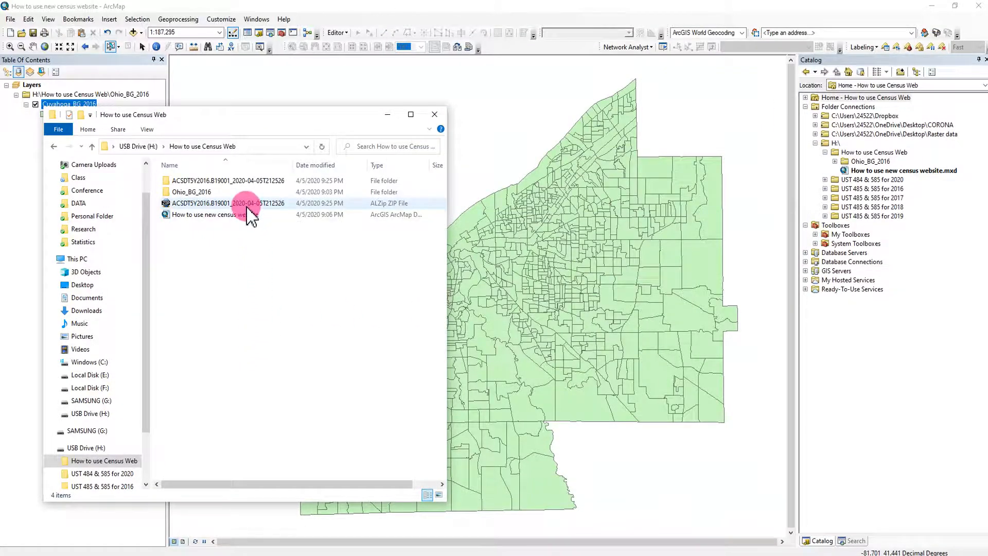
pyautogui.doubleClick(227, 181)
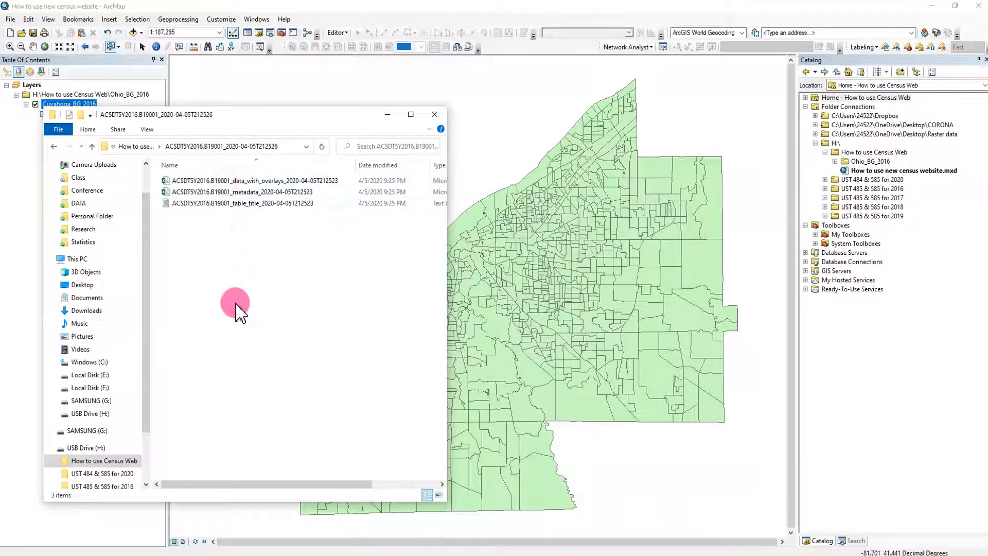
pyautogui.moveTo(308, 114); pyautogui.dragTo(399, 119)
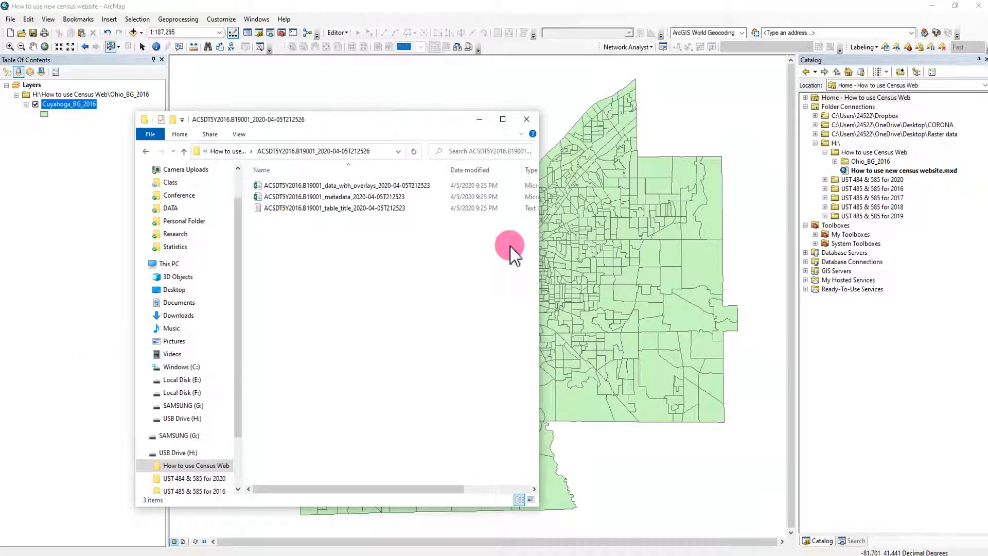
pyautogui.moveTo(541, 262); pyautogui.dragTo(689, 268)
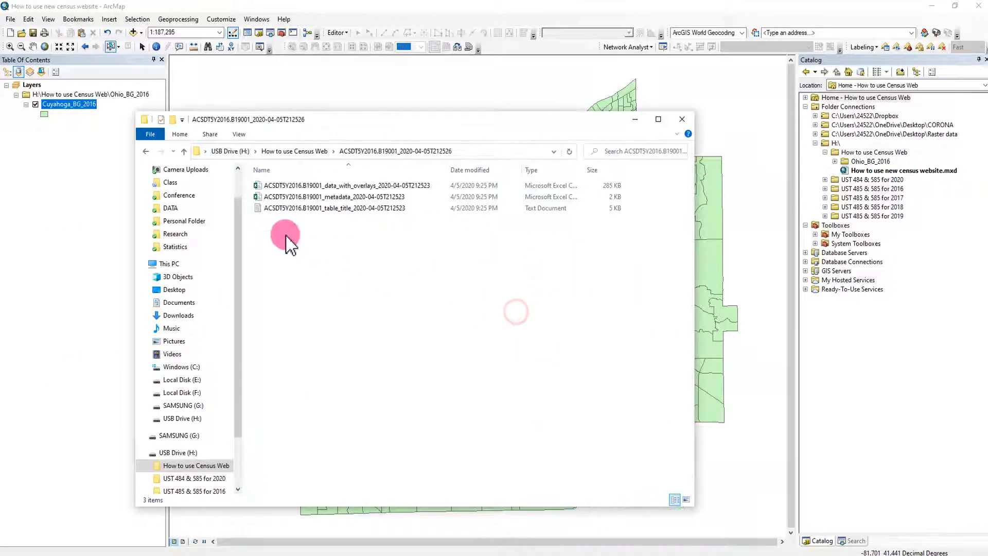
# - Open the B19001 table_title text file, read its title and explanatory notes, and close it
pyautogui.click(278, 208)
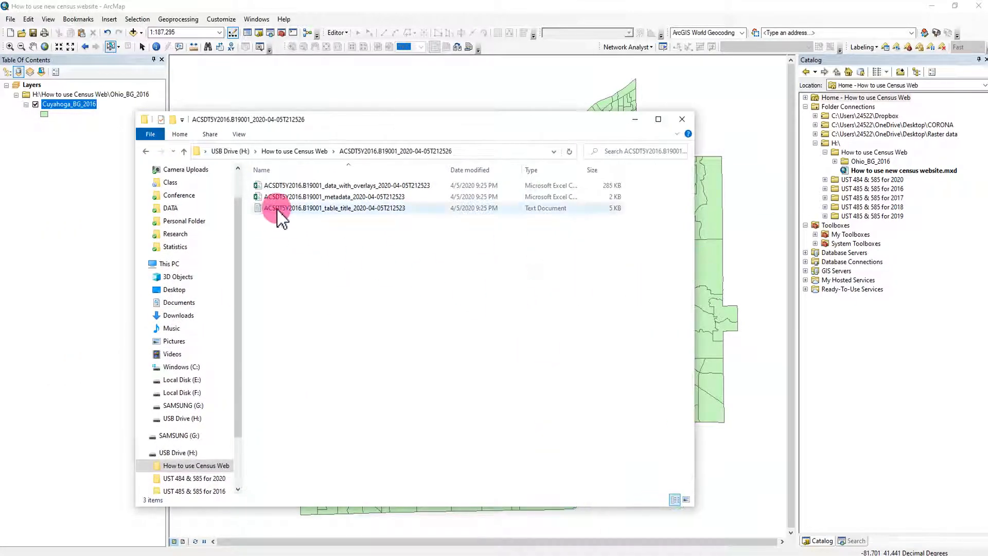
pyautogui.click(333, 211)
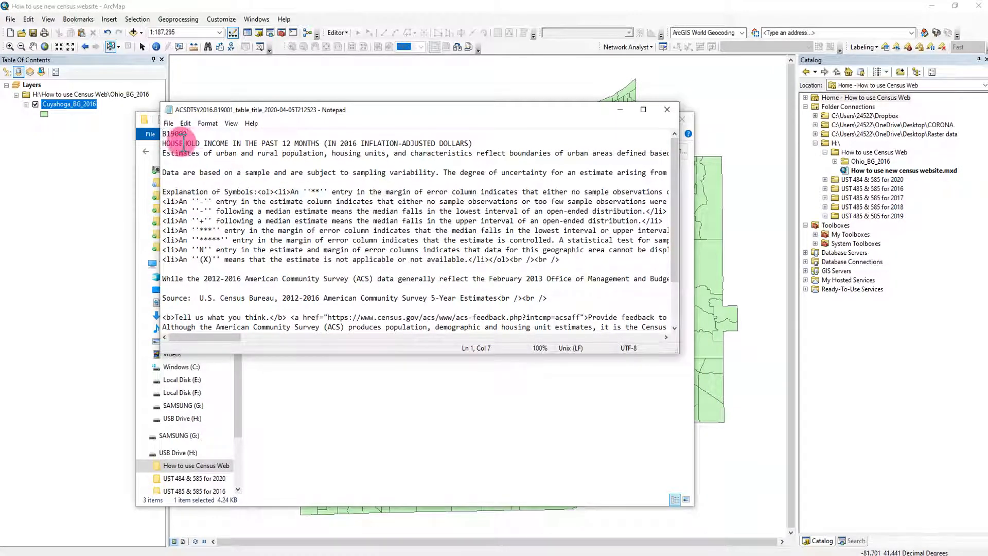
pyautogui.moveTo(177, 144); pyautogui.dragTo(456, 140)
pyautogui.click(434, 211)
pyautogui.scroll(-2, 434, 211)
pyautogui.scroll(2, 419, 220)
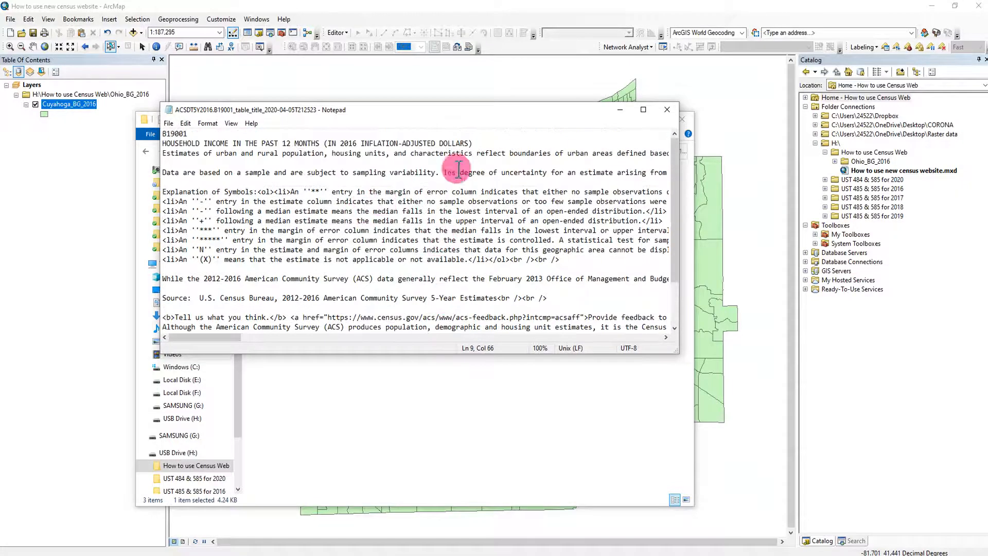
pyautogui.click(665, 113)
# - Open the B19001 metadata file in Excel at full height and fit columns A and B to their contents
pyautogui.click(342, 198)
pyautogui.doubleClick(341, 199)
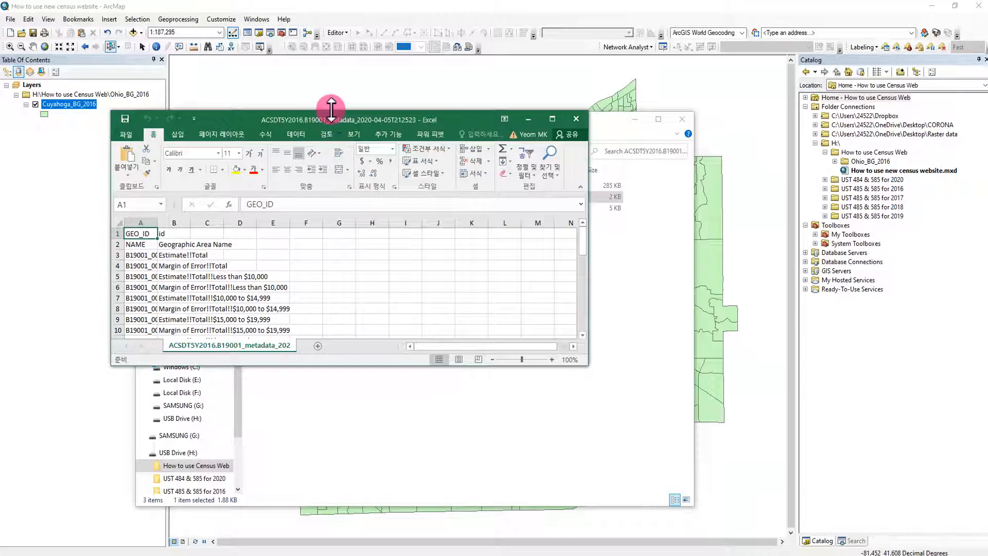
pyautogui.doubleClick(331, 109)
pyautogui.click(347, 285)
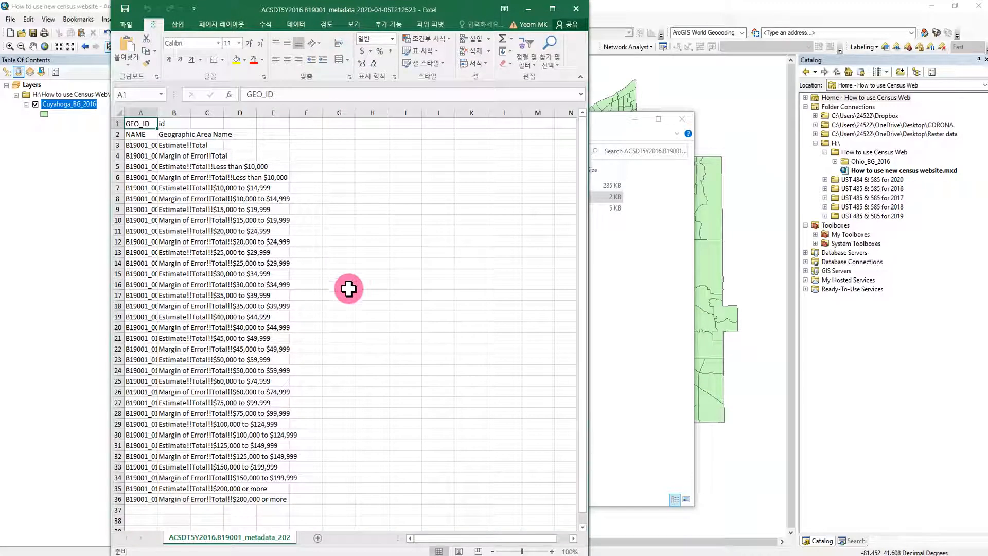
pyautogui.doubleClick(157, 114)
pyautogui.doubleClick(205, 113)
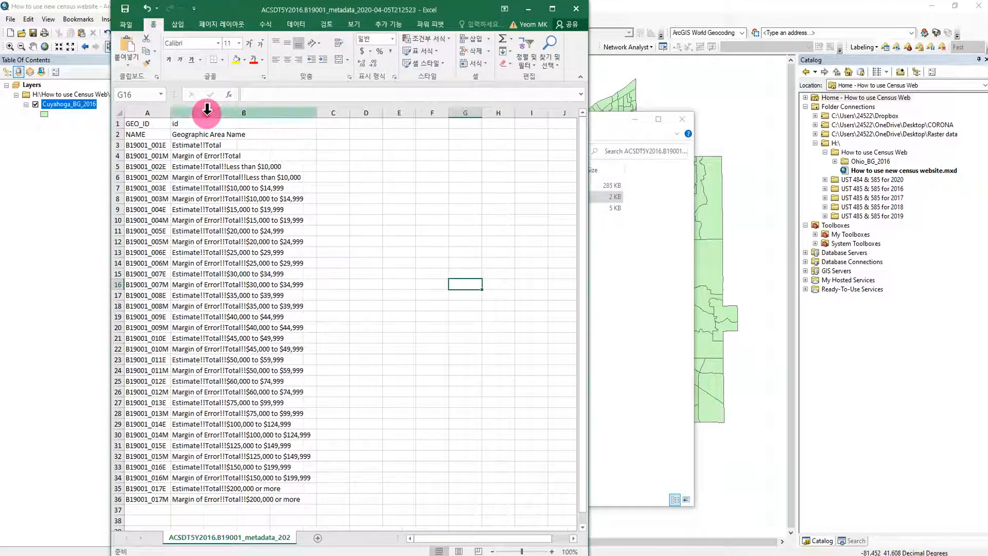
# - Examine which B19001 codes stand for estimates and margins of error in the metadata, and close the file
pyautogui.click(392, 195)
pyautogui.moveTo(213, 146); pyautogui.dragTo(213, 181)
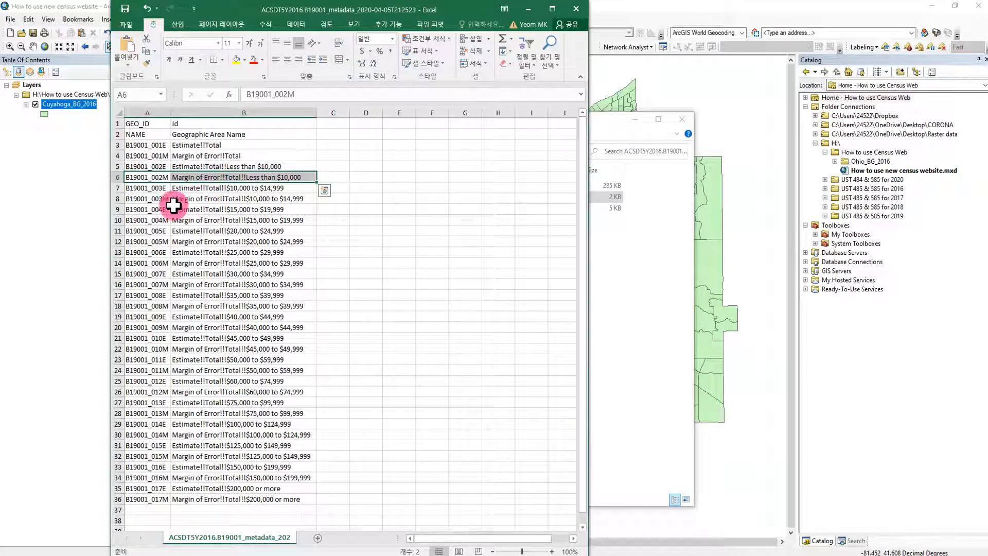
pyautogui.click(117, 200)
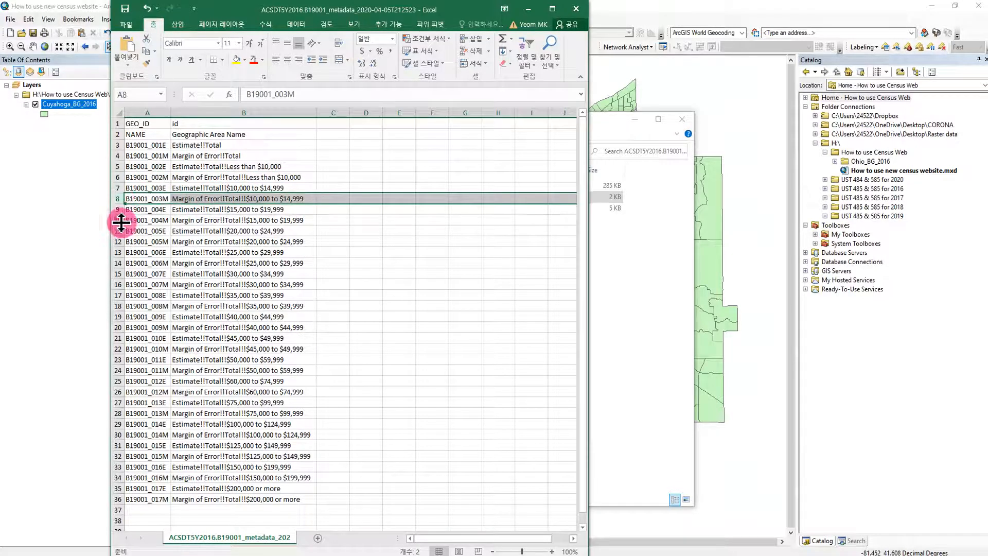
pyautogui.click(251, 221)
pyautogui.click(265, 208)
pyautogui.click(263, 242)
pyautogui.click(255, 296)
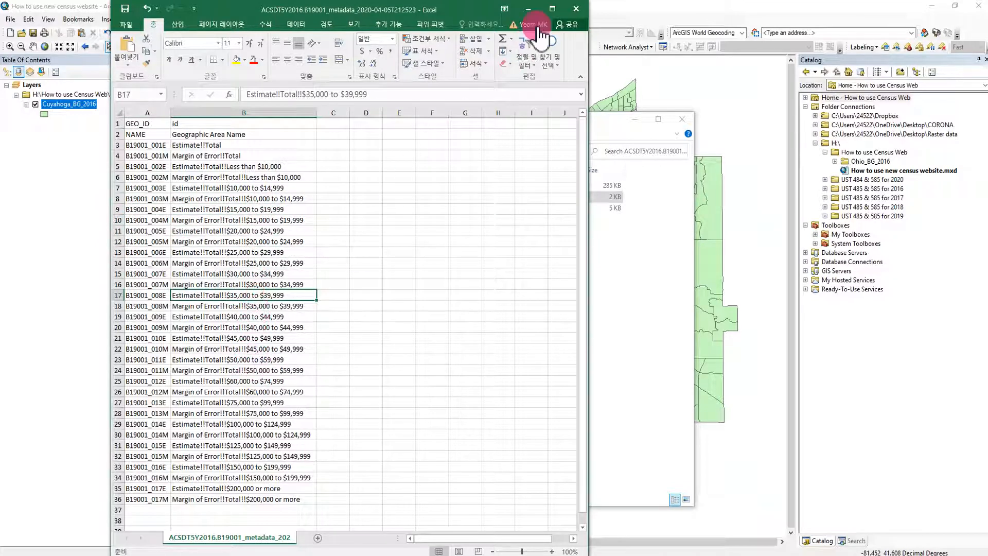
pyautogui.click(576, 13)
pyautogui.click(502, 303)
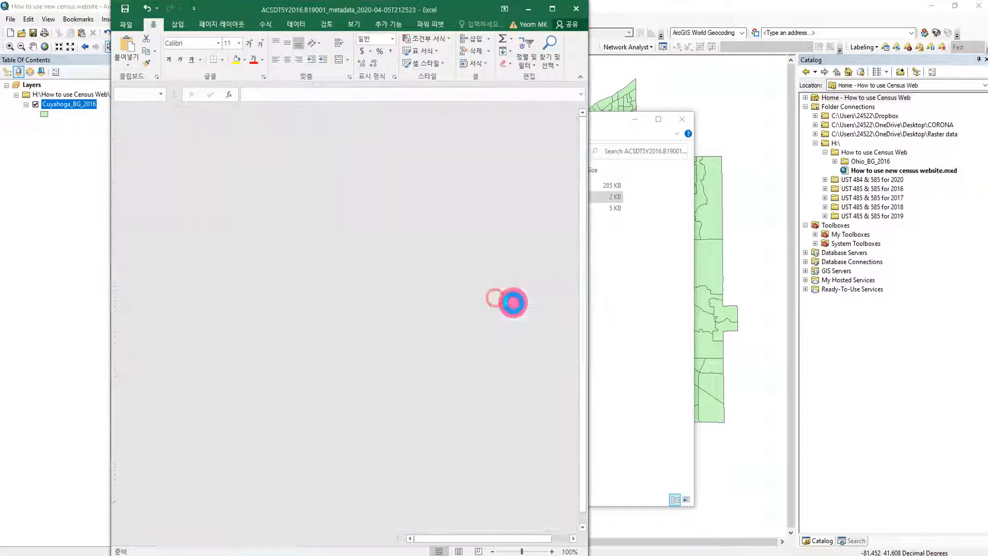
# - Open the B19001 data_with_overlays file in a maximized Excel window and fit all columns to their contents
pyautogui.doubleClick(345, 186)
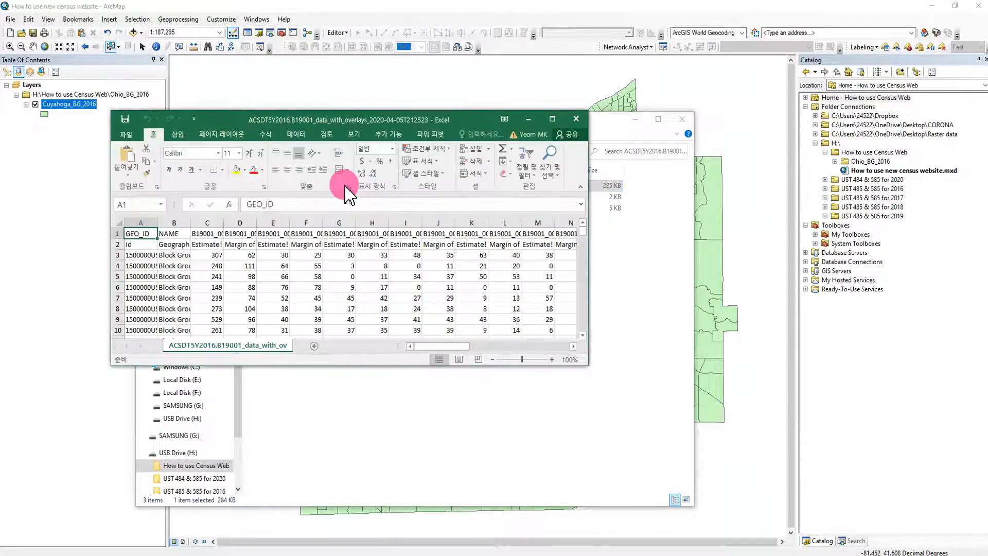
pyautogui.click(552, 119)
pyautogui.click(558, 262)
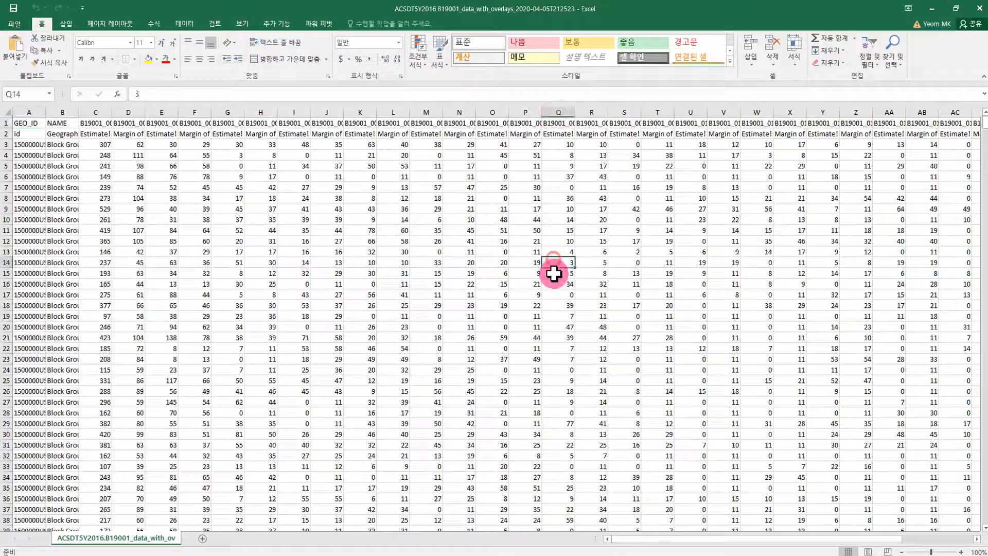
pyautogui.click(25, 109)
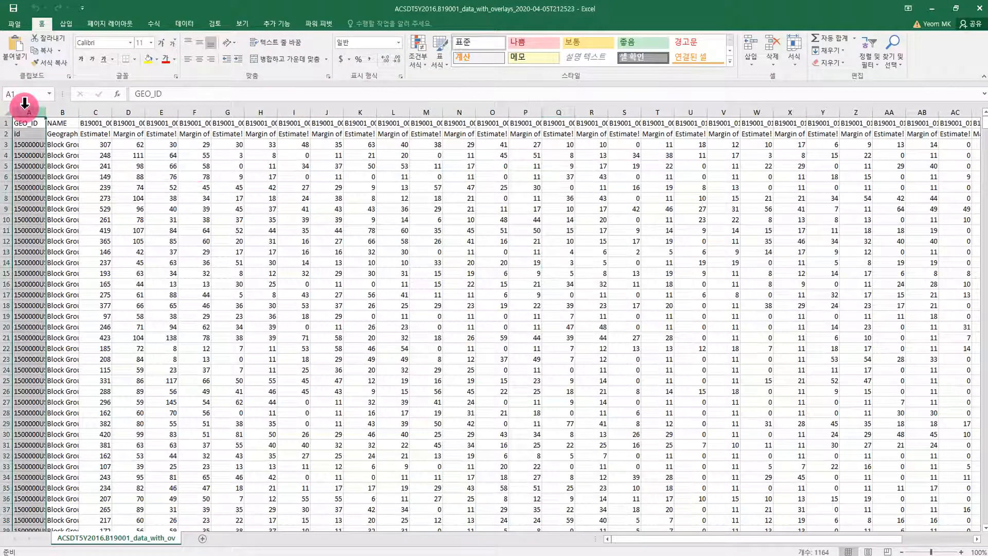
pyautogui.hotkey('ctrl', 'a')
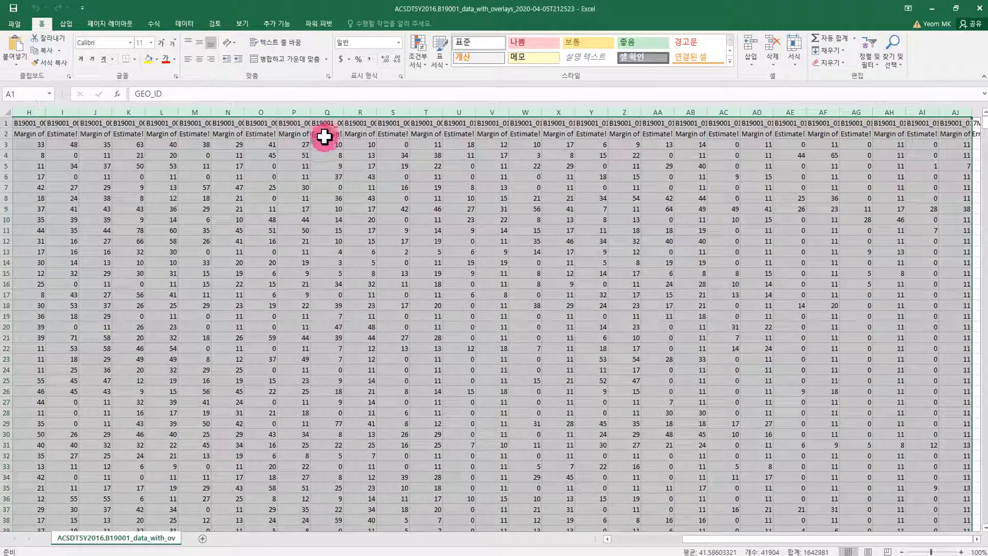
pyautogui.doubleClick(343, 109)
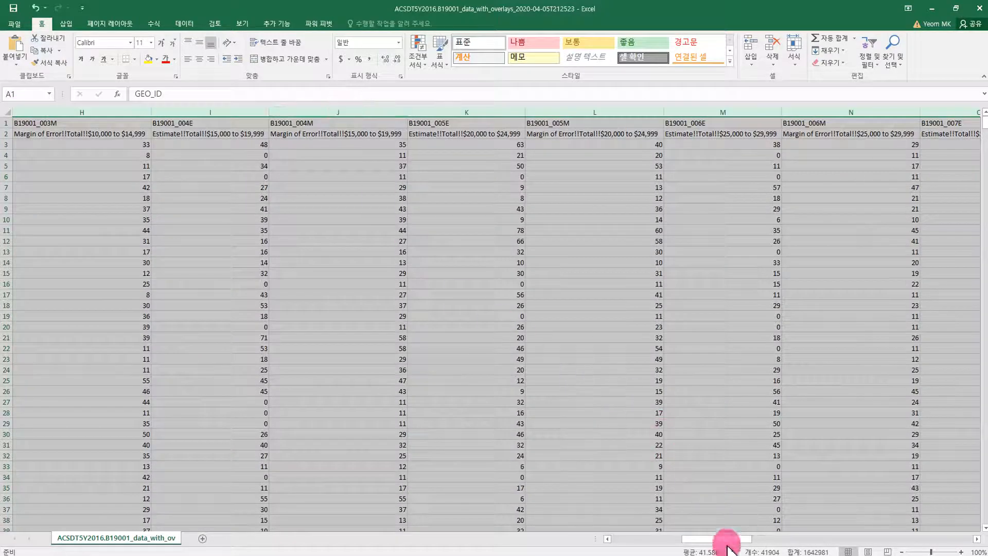
pyautogui.moveTo(717, 539); pyautogui.dragTo(496, 536)
pyautogui.click(389, 457)
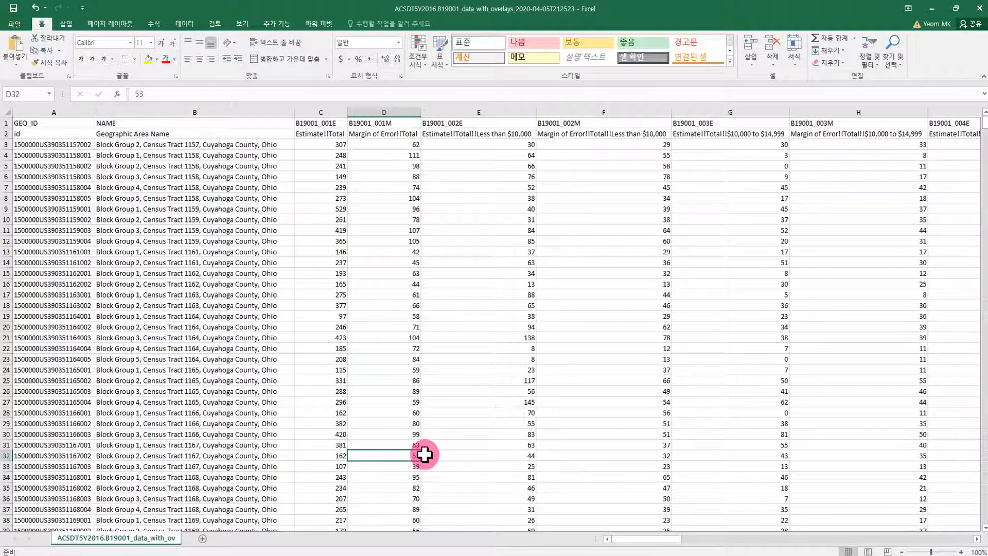
pyautogui.click(267, 303)
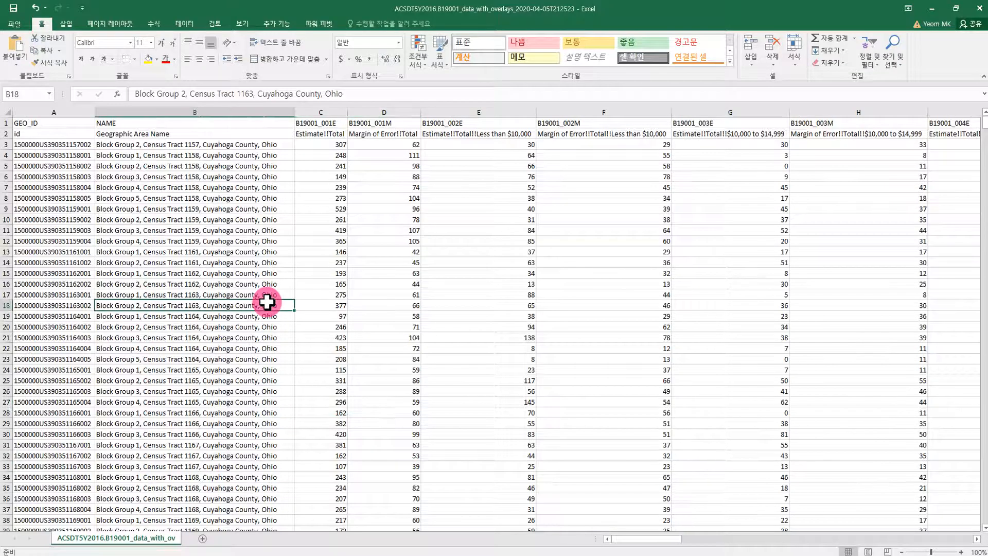
pyautogui.click(411, 302)
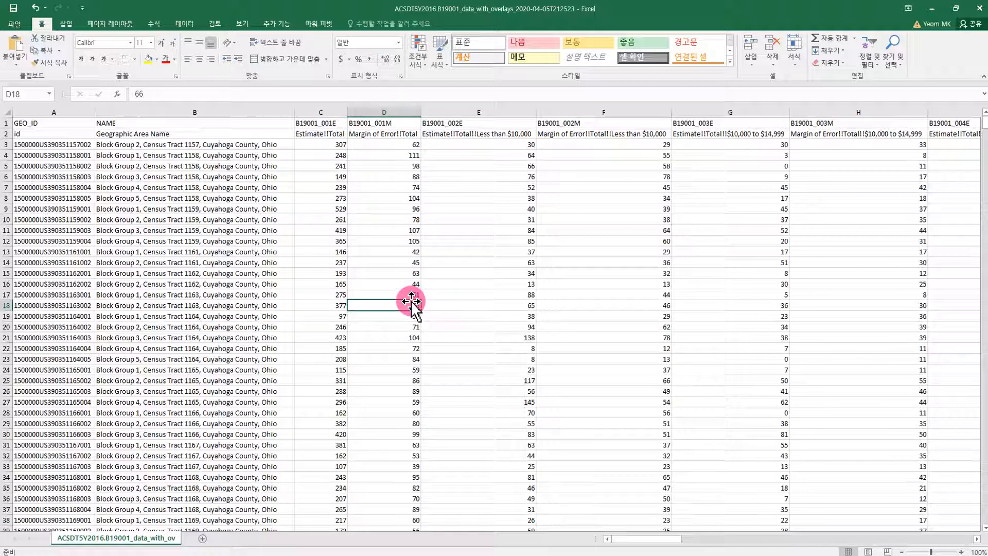
# - Shrink the income data window to uncover the ArcMap map, minimize File Explorer, and stretch the Excel window to full height
pyautogui.doubleClick(561, 20)
pyautogui.moveTo(448, 128); pyautogui.dragTo(685, 133)
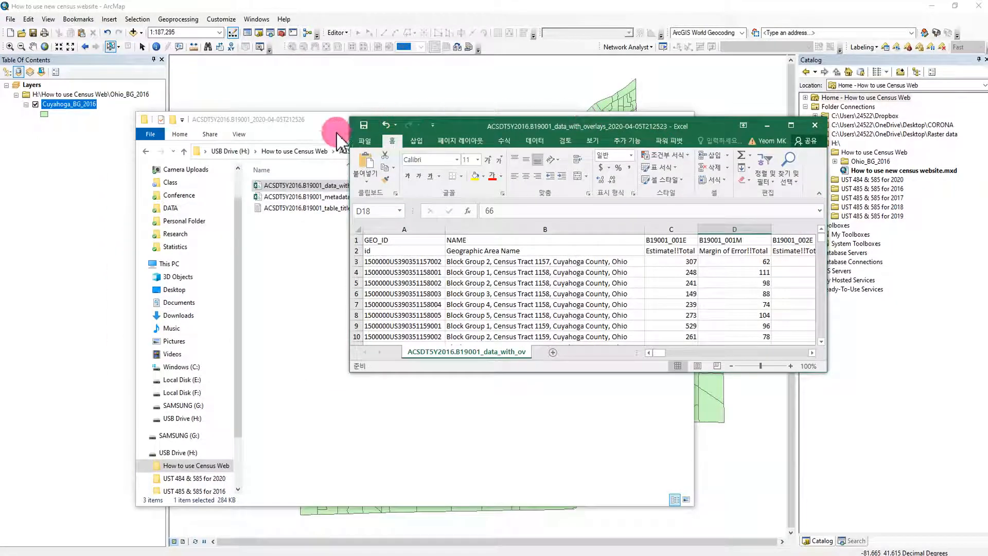
pyautogui.click(334, 129)
pyautogui.click(635, 119)
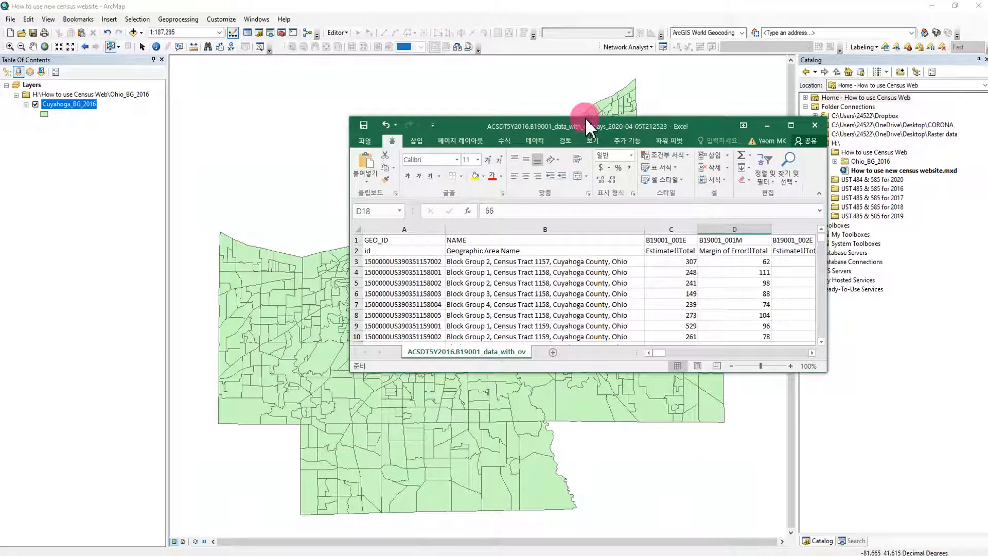
pyautogui.doubleClick(585, 117)
pyautogui.click(454, 252)
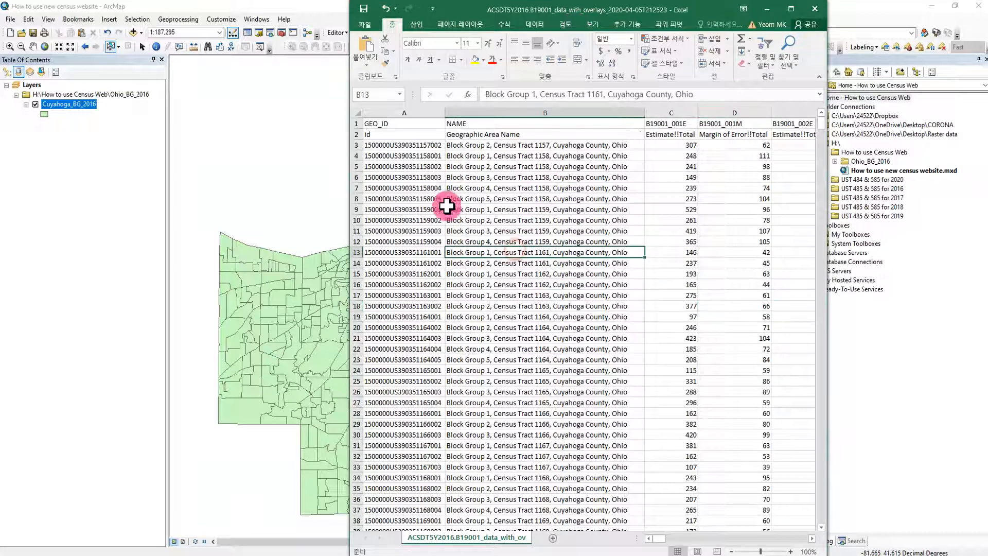
# - Examine the GEO_ID column of the income data and the format of its block group identifiers
pyautogui.click(404, 113)
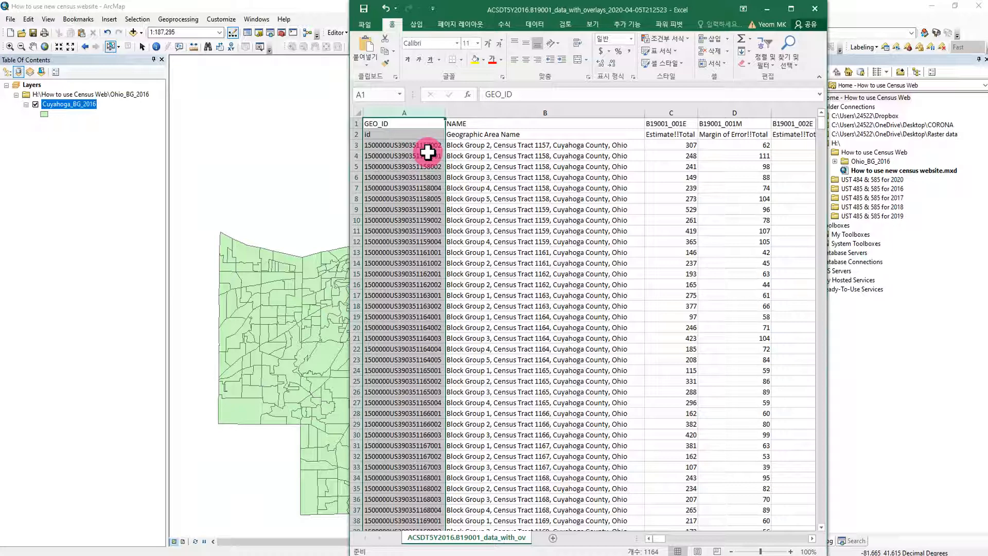
pyautogui.click(398, 146)
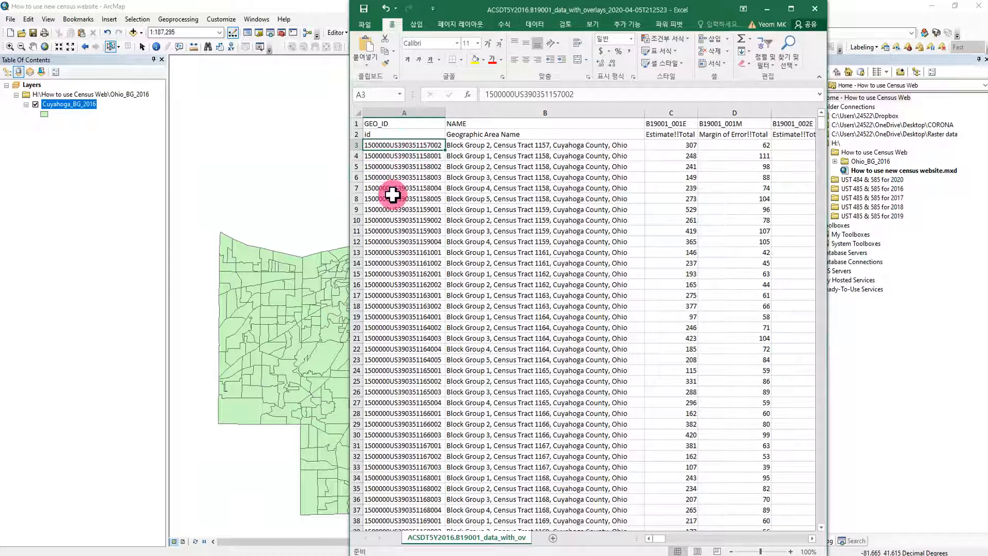
pyautogui.click(391, 253)
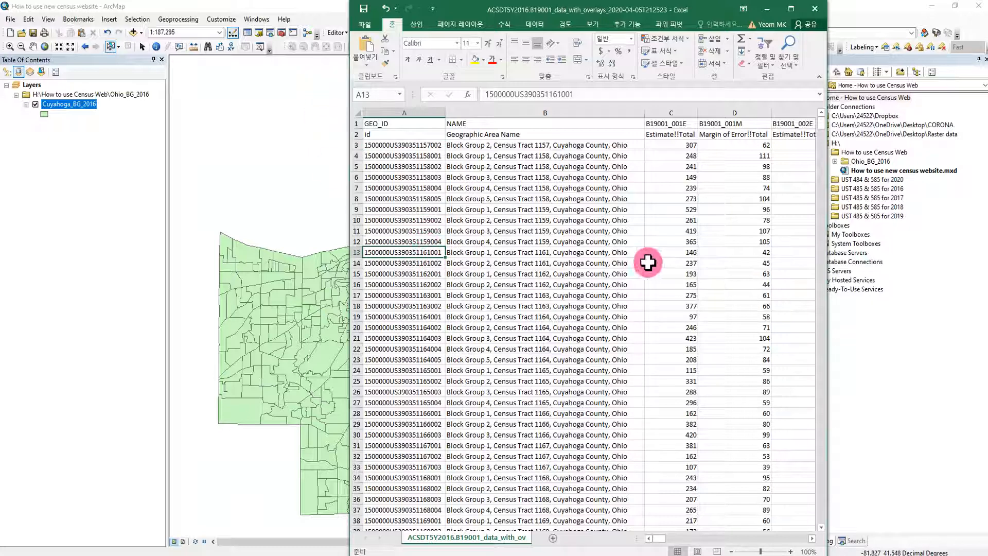
# - Switch to ArcMap, open the attribute table of the Cuyahoga_BG_2016 layer, and widen its window to show all fields
pyautogui.click(304, 11)
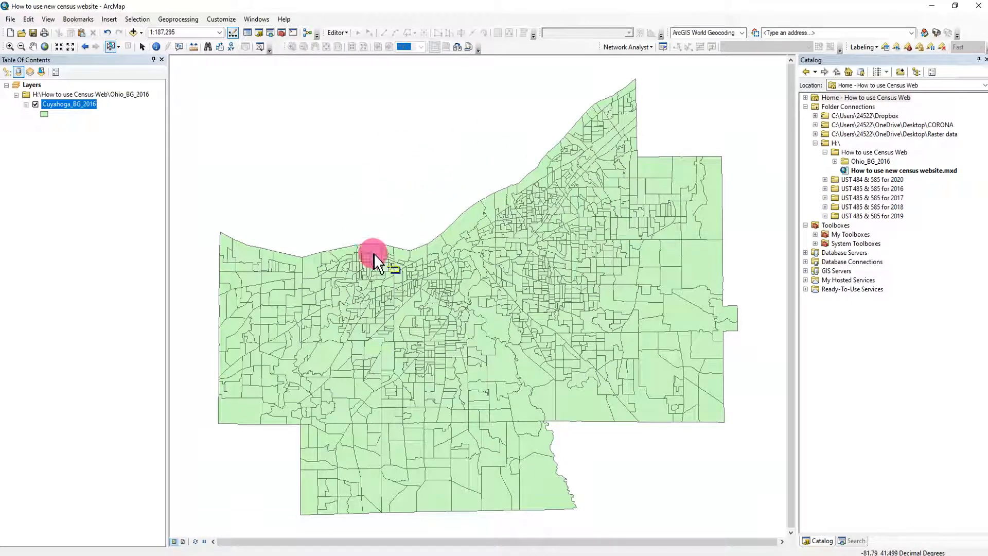
pyautogui.click(105, 180)
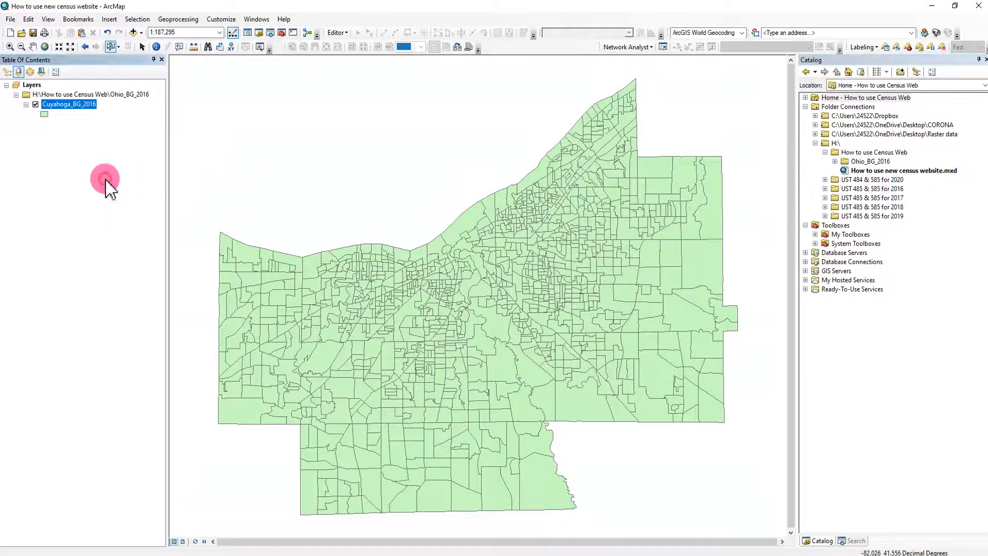
pyautogui.rightClick(77, 104)
pyautogui.click(106, 133)
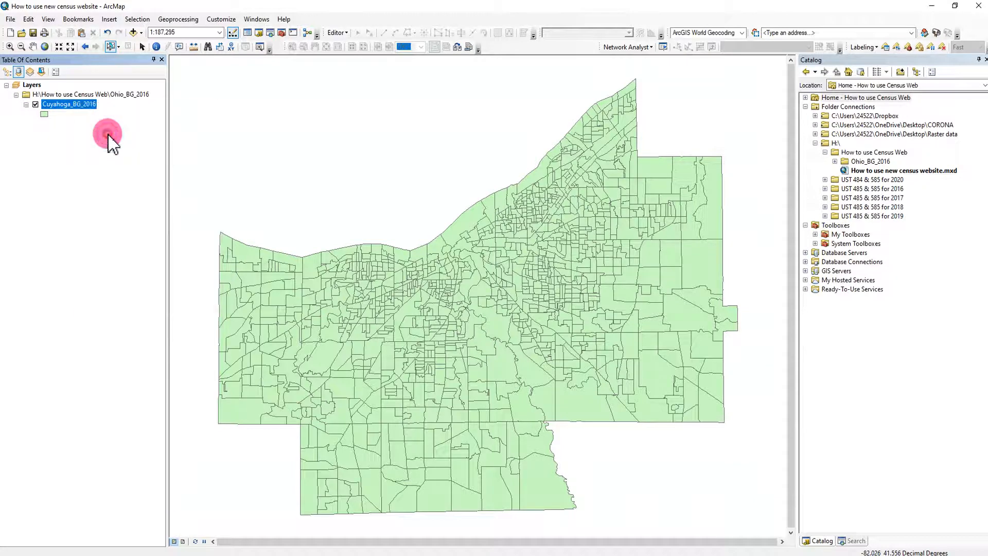
pyautogui.click(315, 311)
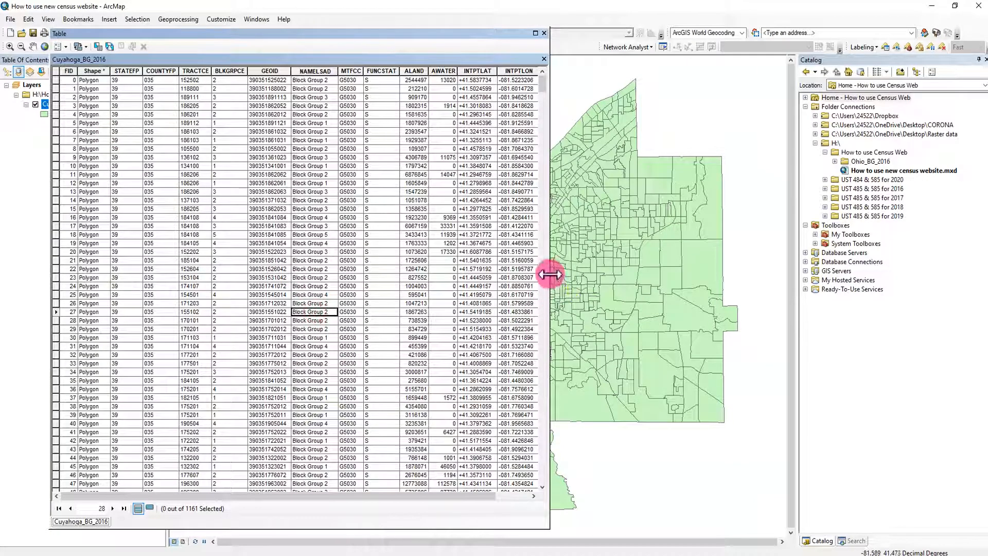
pyautogui.moveTo(550, 273); pyautogui.dragTo(732, 274)
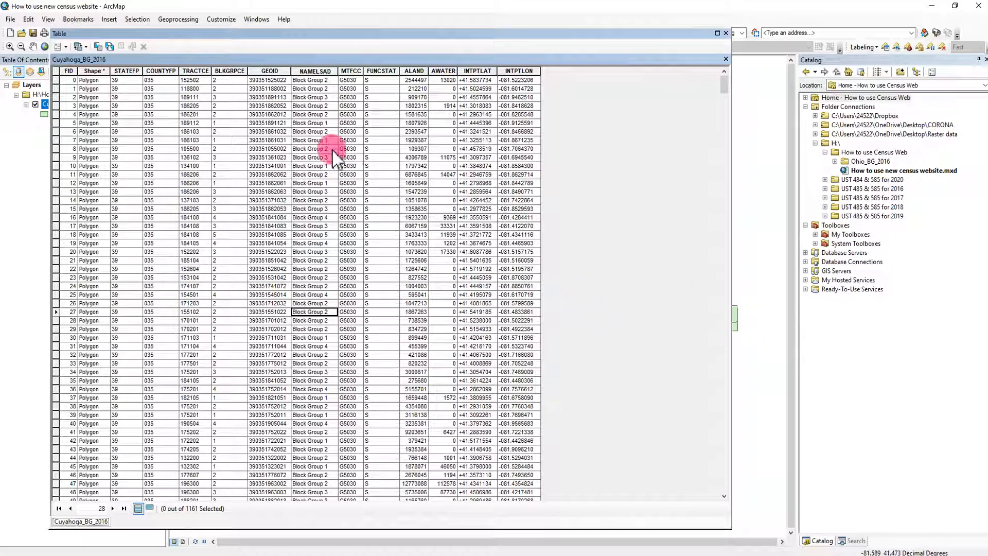
# - Compare the layer's GEOID field with the GEO_ID column in Excel, checking the prefix and trailing digits of the A4 identifier
pyautogui.click(265, 72)
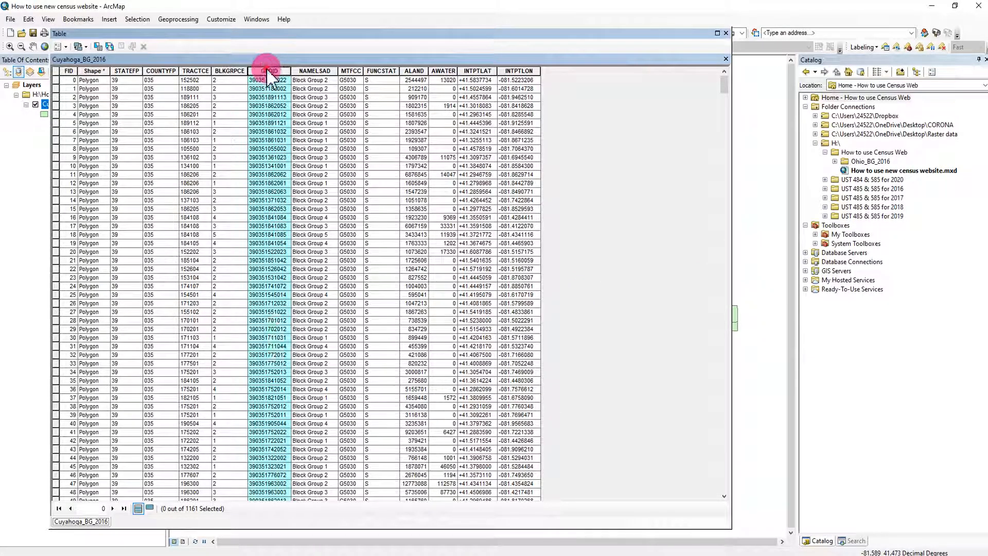
pyautogui.click(419, 547)
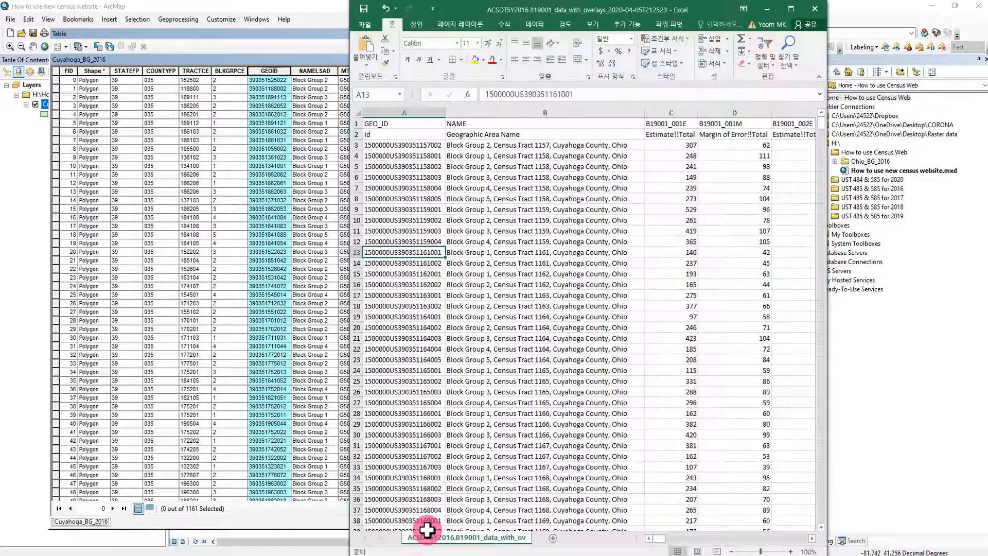
pyautogui.click(425, 109)
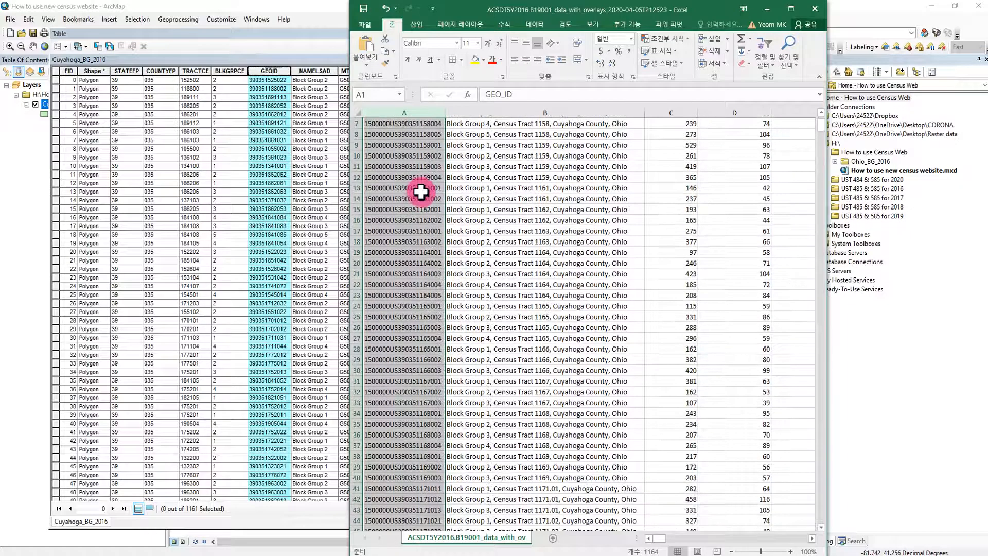
pyautogui.click(400, 155)
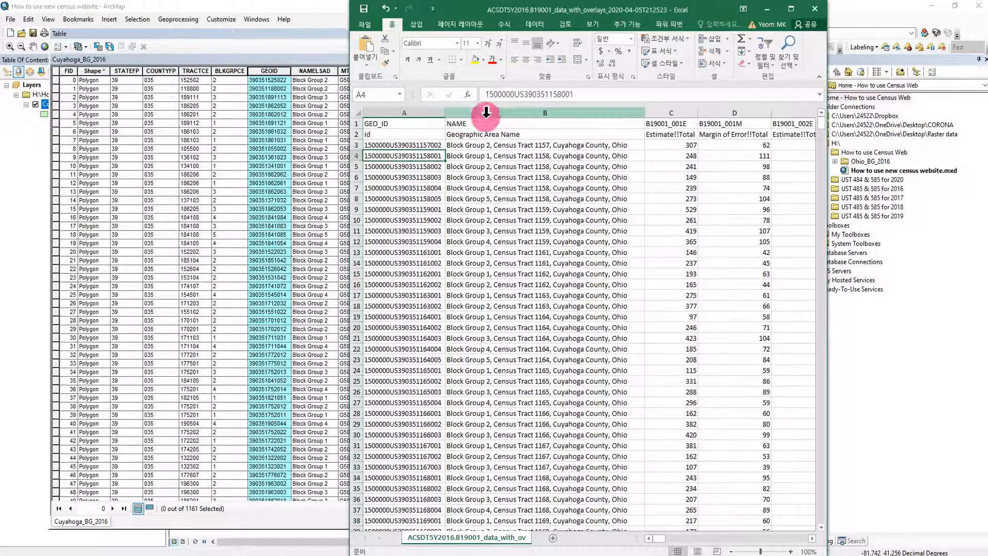
pyautogui.moveTo(523, 94); pyautogui.dragTo(485, 95)
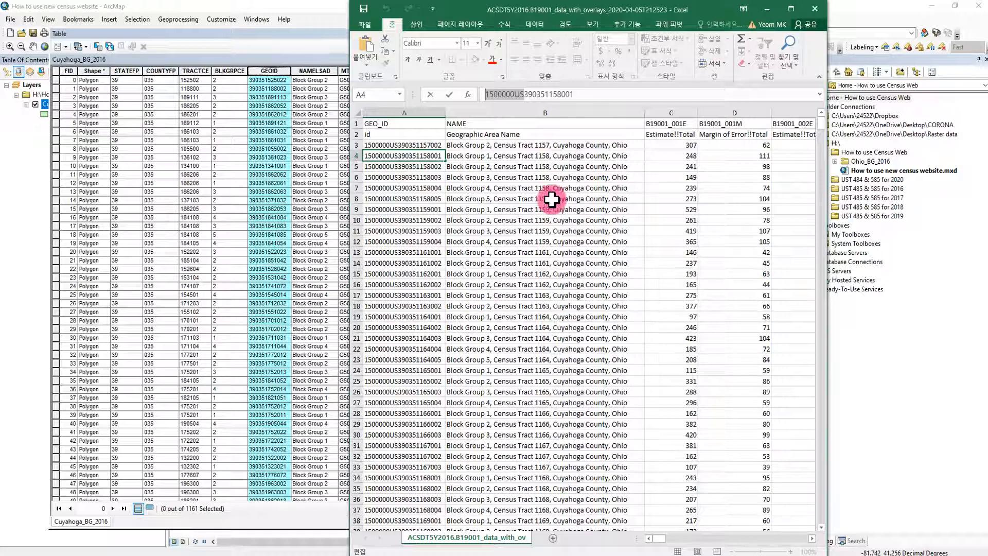
pyautogui.moveTo(581, 93); pyautogui.dragTo(528, 88)
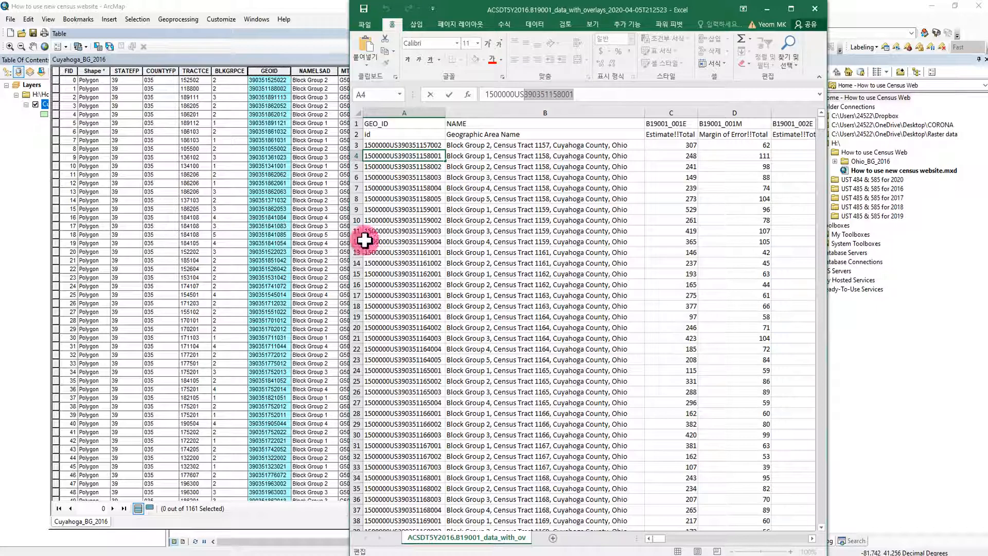
pyautogui.click(620, 145)
# - Return to ArcMap, slightly widen the GEOID column in the Cuyahoga_BG_2016 attribute table, and close the table
pyautogui.click(266, 139)
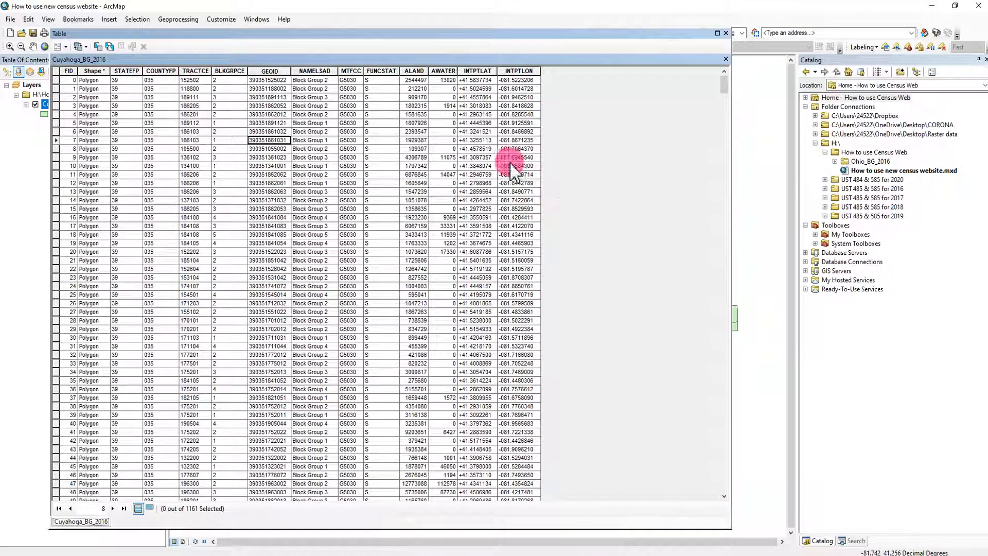
pyautogui.click(269, 70)
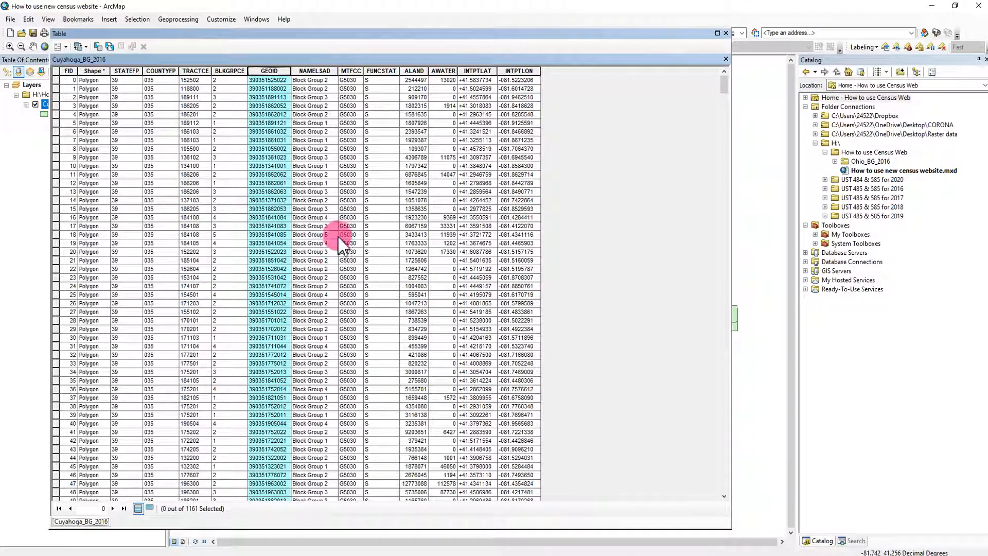
pyautogui.moveTo(289, 70); pyautogui.dragTo(302, 70)
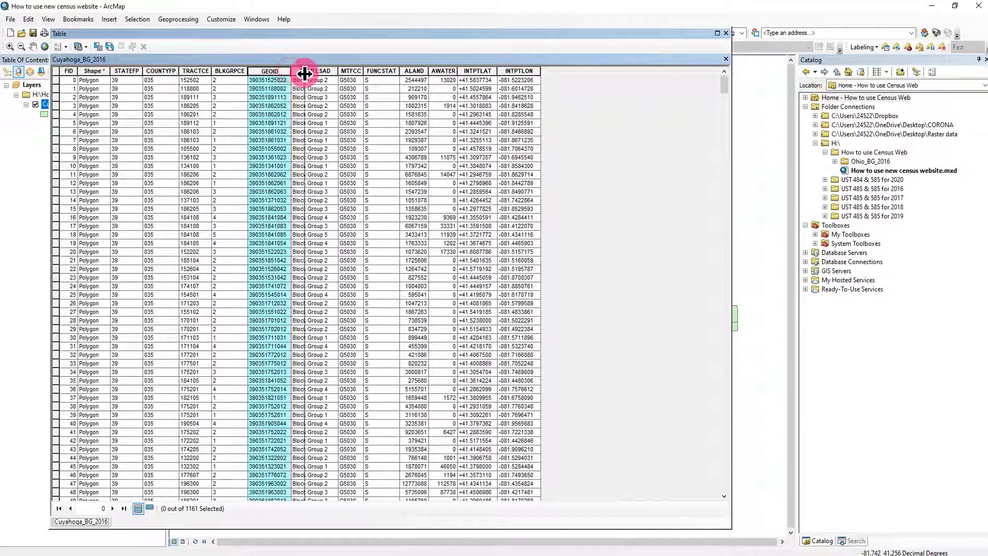
pyautogui.click(393, 200)
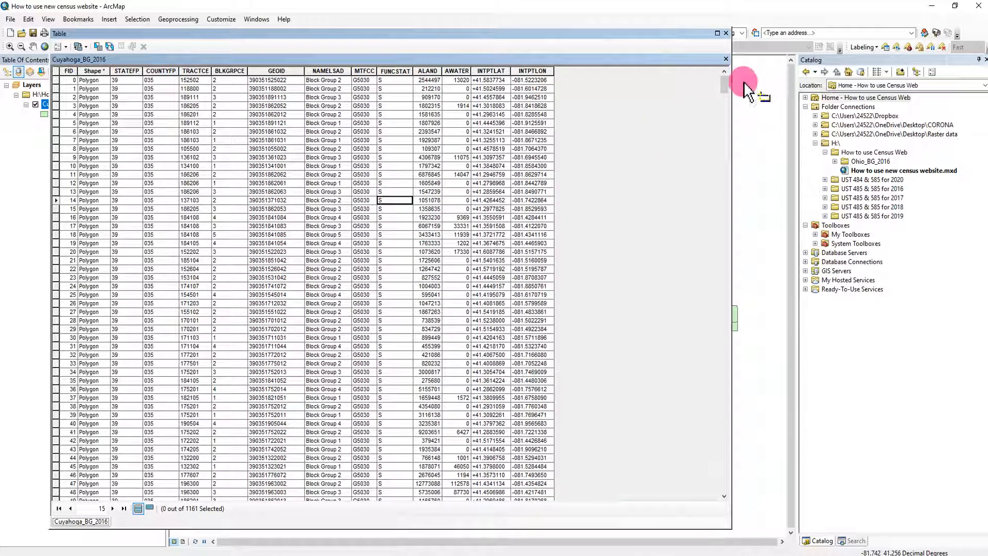
pyautogui.click(725, 33)
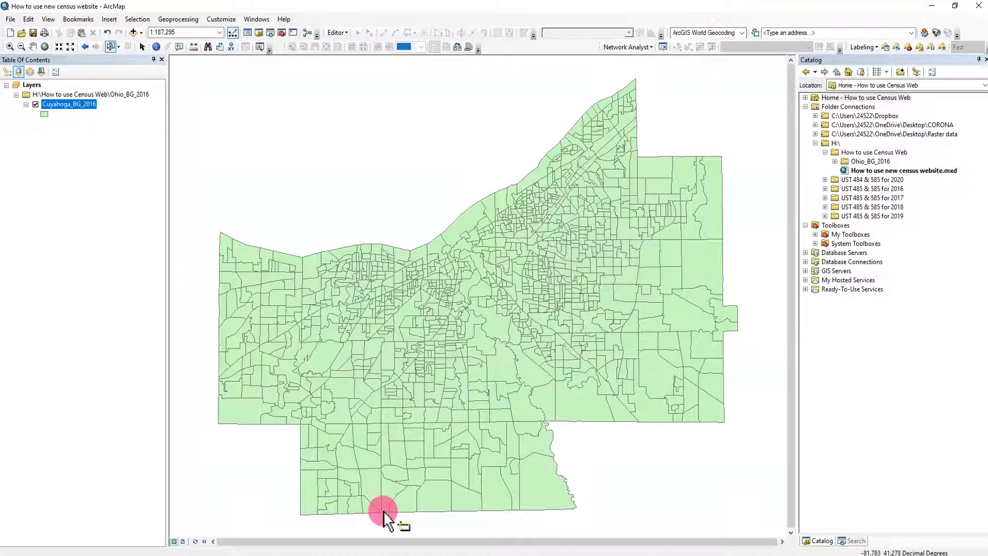
# - Switch to the income data in Excel, then reposition and widen its window to show more estimate columns
pyautogui.click(412, 555)
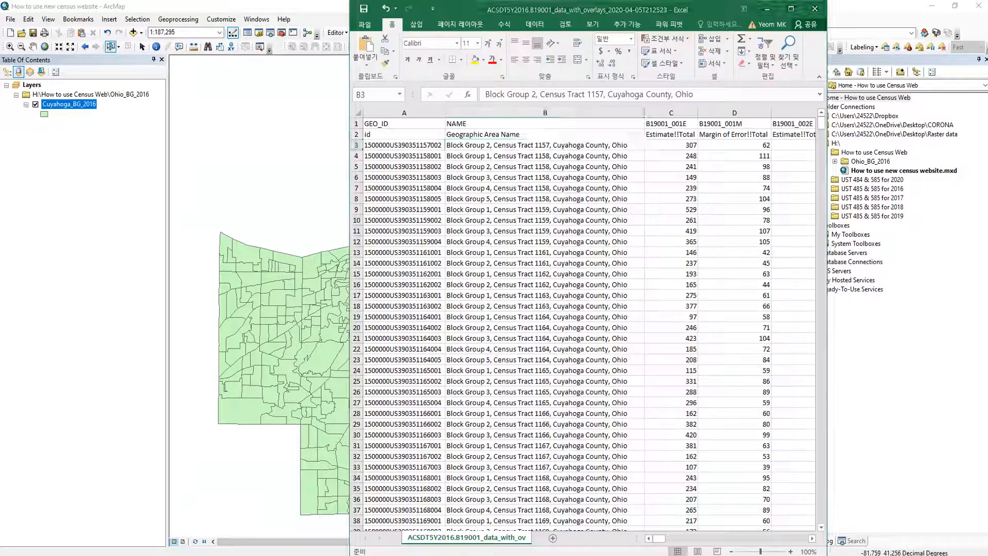
pyautogui.click(439, 400)
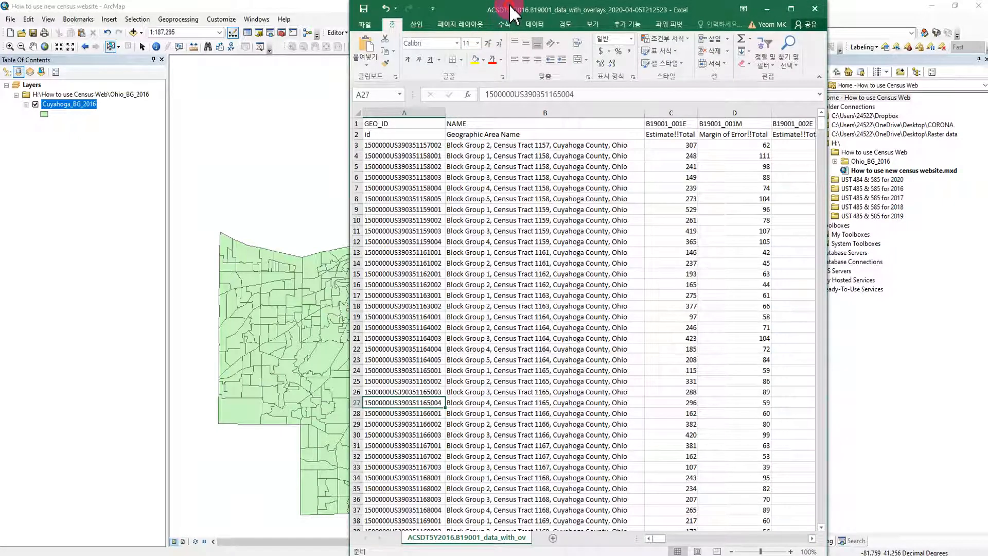
pyautogui.moveTo(511, 11); pyautogui.dragTo(427, 11)
pyautogui.moveTo(743, 66); pyautogui.dragTo(943, 66)
pyautogui.click(462, 264)
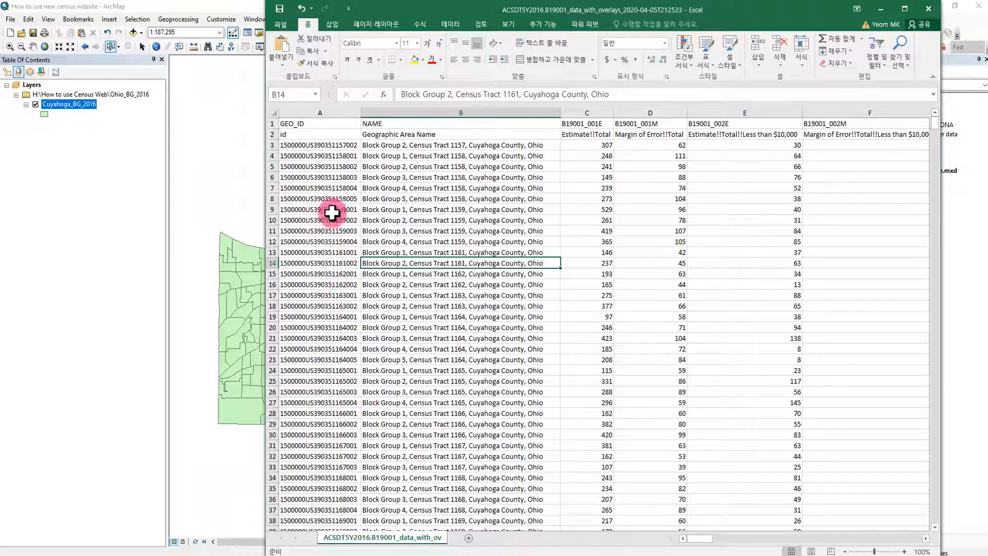
# - Insert an empty column between the GEO_ID and NAME columns
pyautogui.click(426, 110)
pyautogui.rightClick(425, 111)
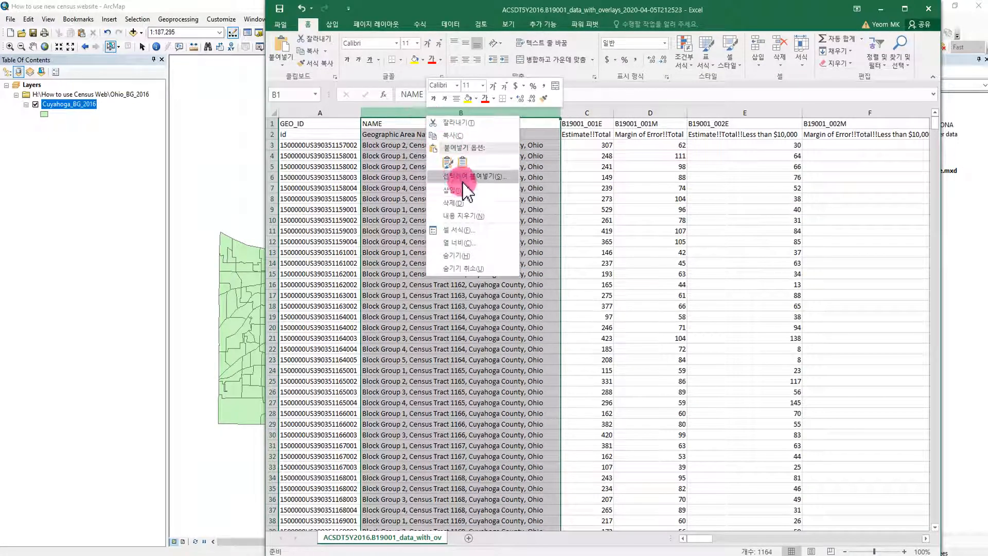
pyautogui.click(455, 190)
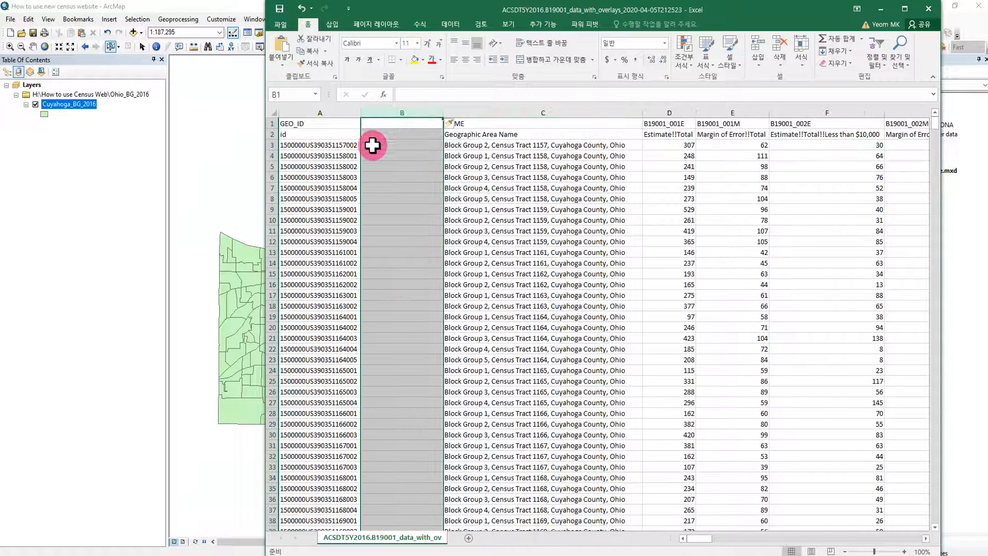
# - Enter the formula =RIGHT(A3,12) in cell B3 to extract the last 12 characters of the first block group's GEO_ID
pyautogui.click(344, 147)
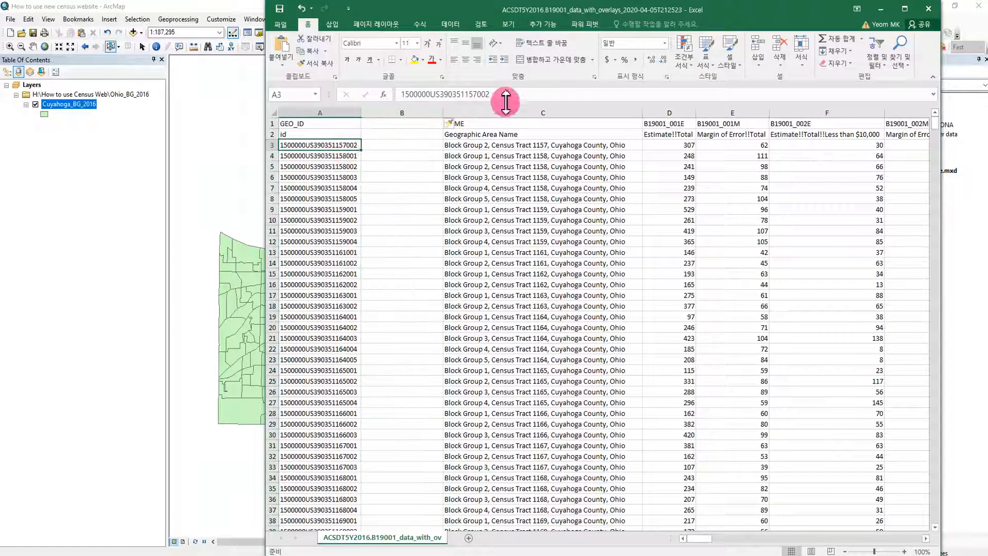
pyautogui.click(516, 95)
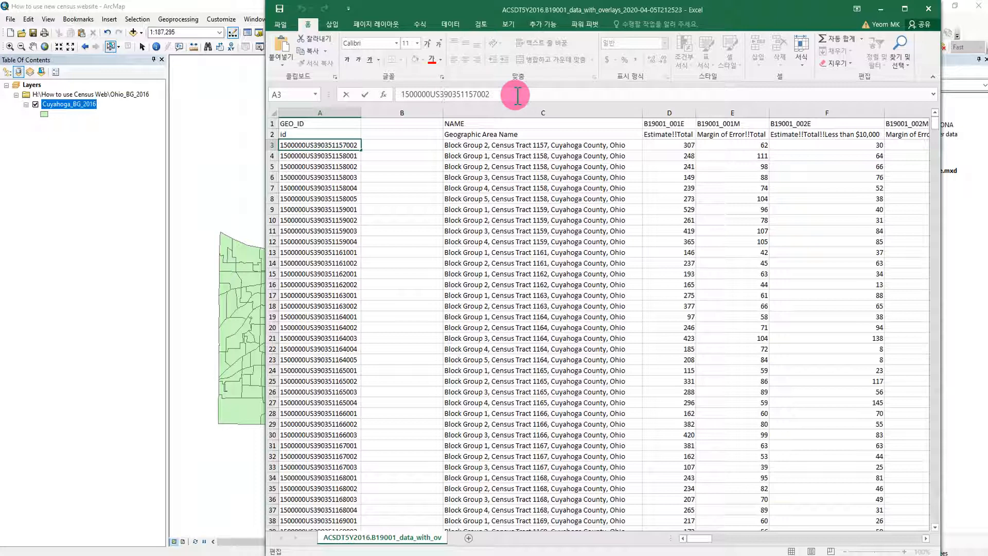
pyautogui.click(412, 192)
pyautogui.click(386, 145)
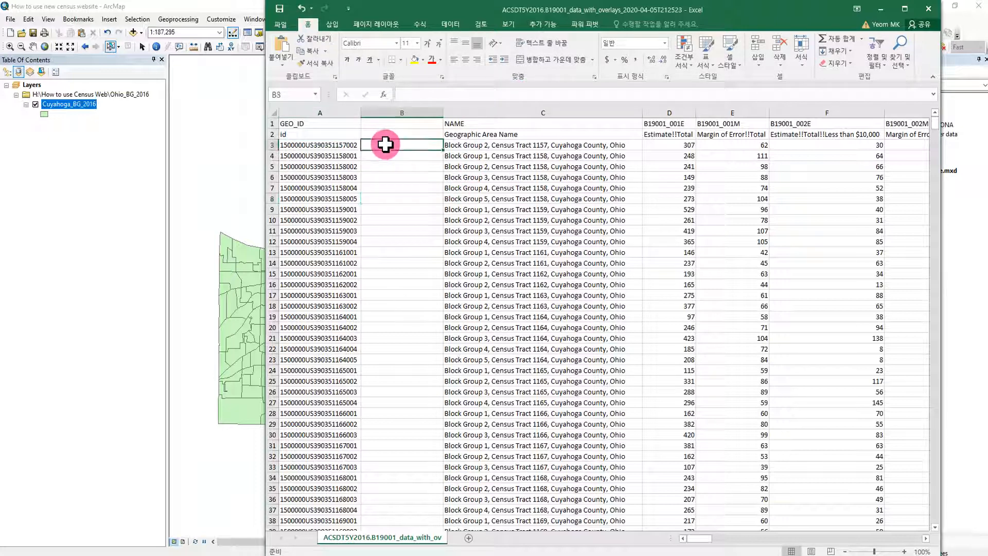
pyautogui.write('=')
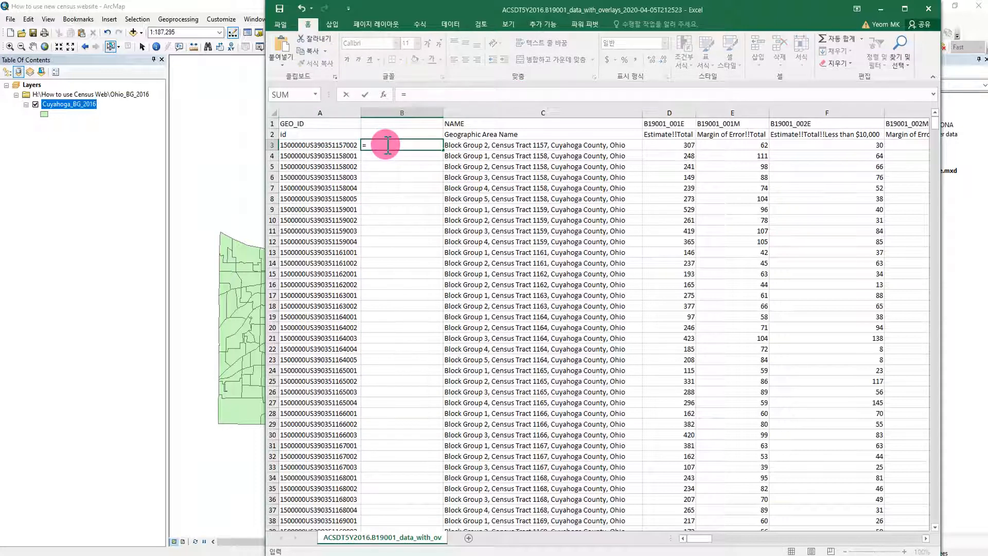
pyautogui.write('right')
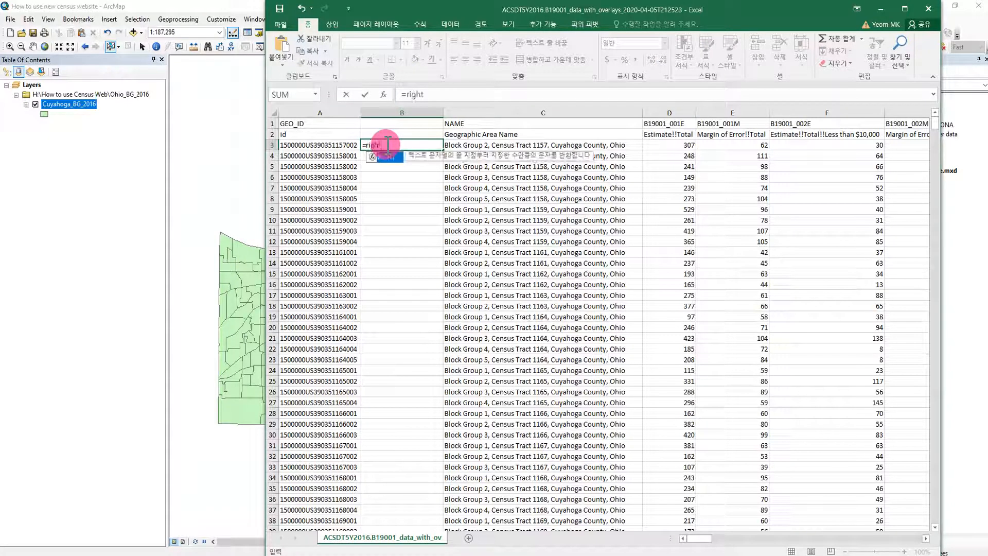
pyautogui.write('(')
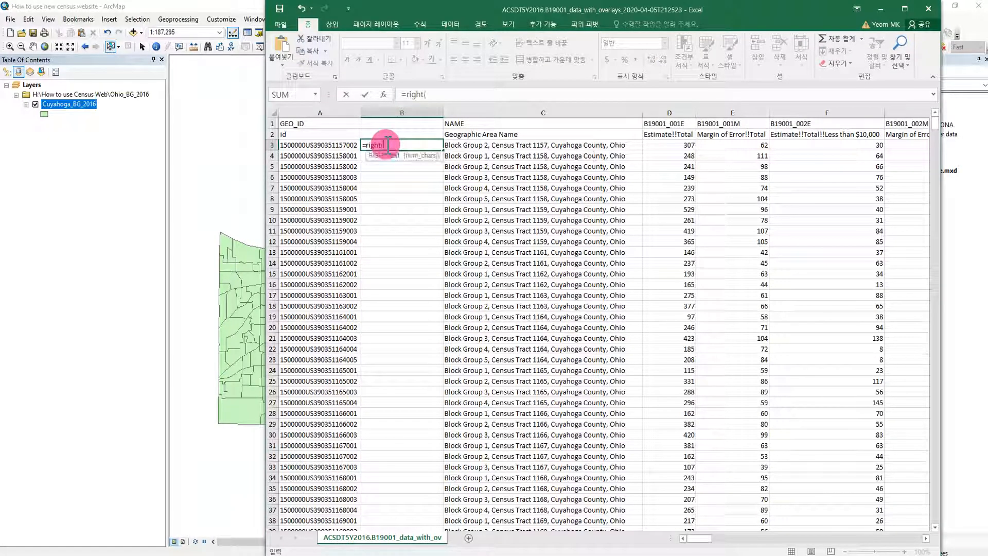
pyautogui.click(348, 145)
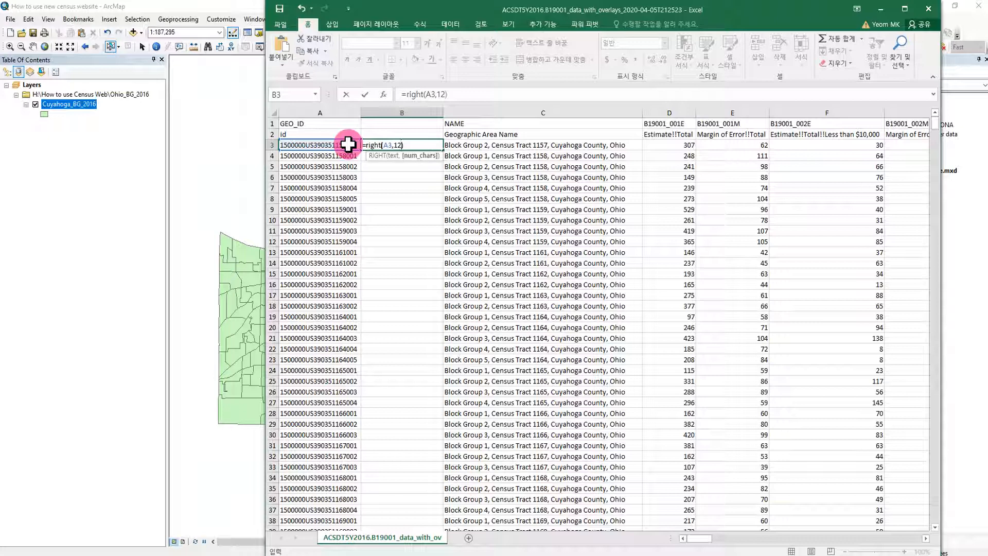
pyautogui.press('Return')
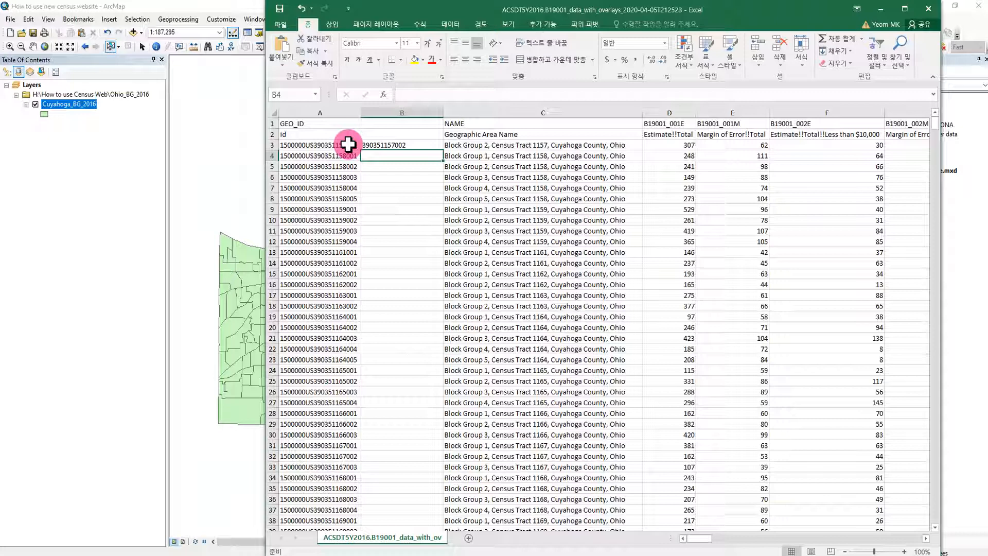
# - Fill the RIGHT formula from B3 down column B for all block group rows
pyautogui.click(424, 146)
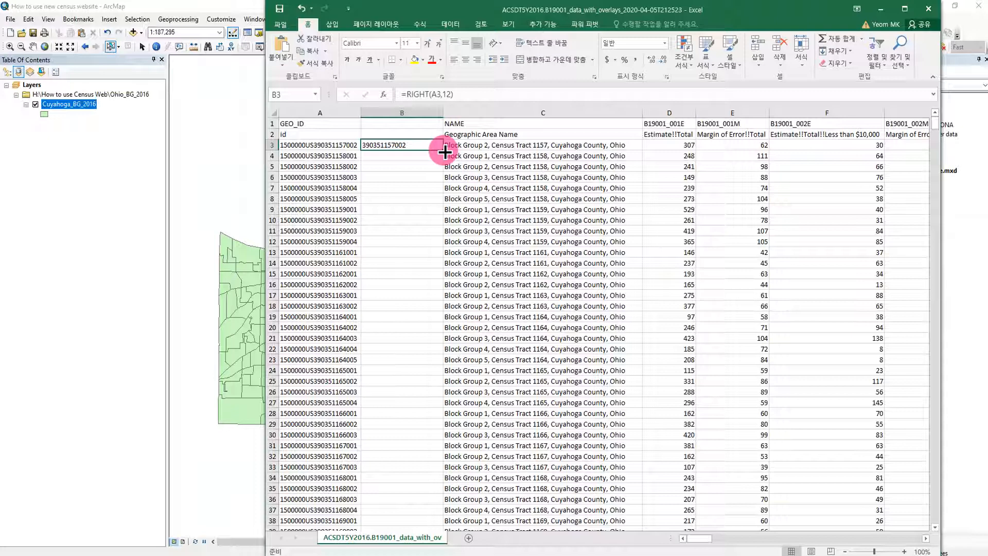
pyautogui.doubleClick(443, 150)
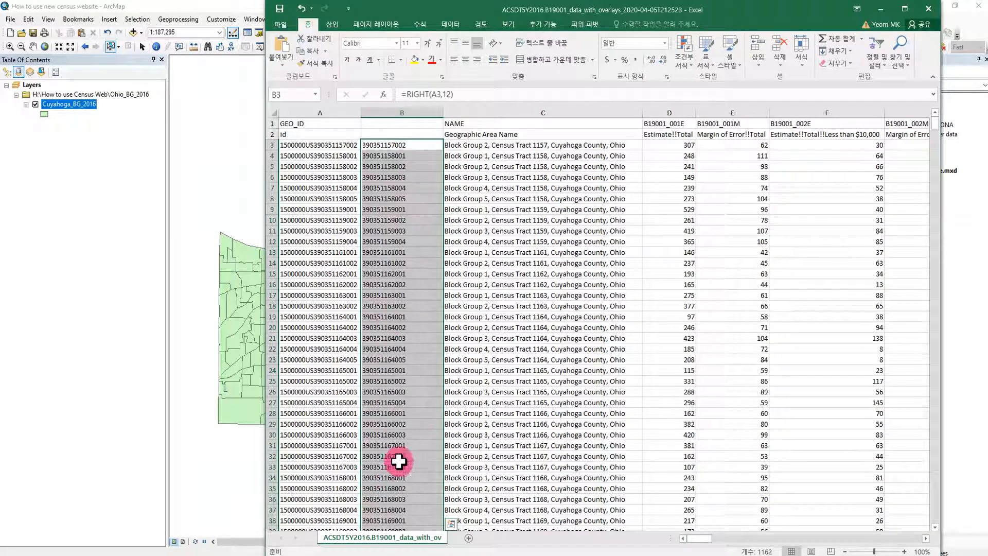
pyautogui.moveTo(936, 122)
pyautogui.mouseDown()
pyautogui.moveTo(928, 530)
pyautogui.moveTo(922, 135)
pyautogui.mouseUp()
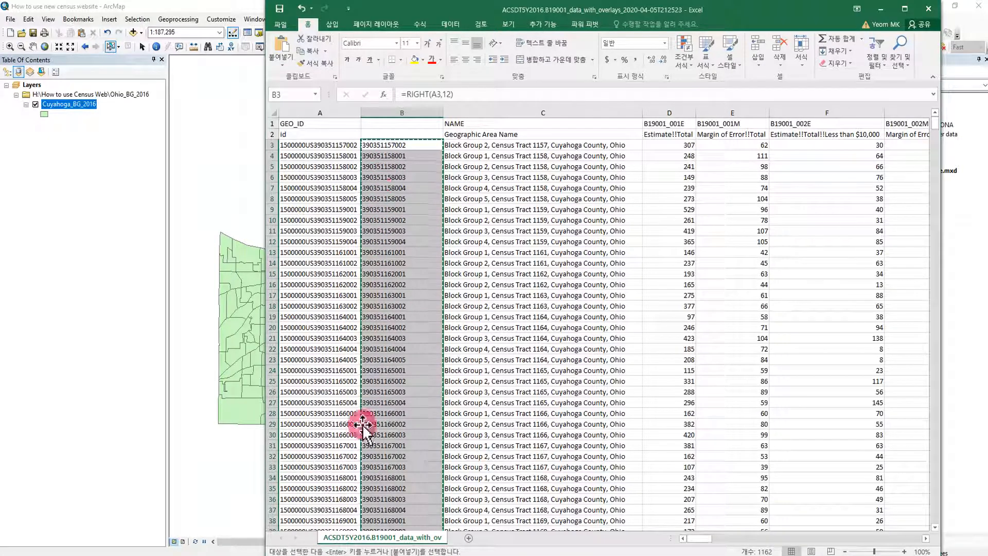
# - Replace the copied formulas in column B with their values using Paste Special, and check several cells
pyautogui.rightClick(381, 146)
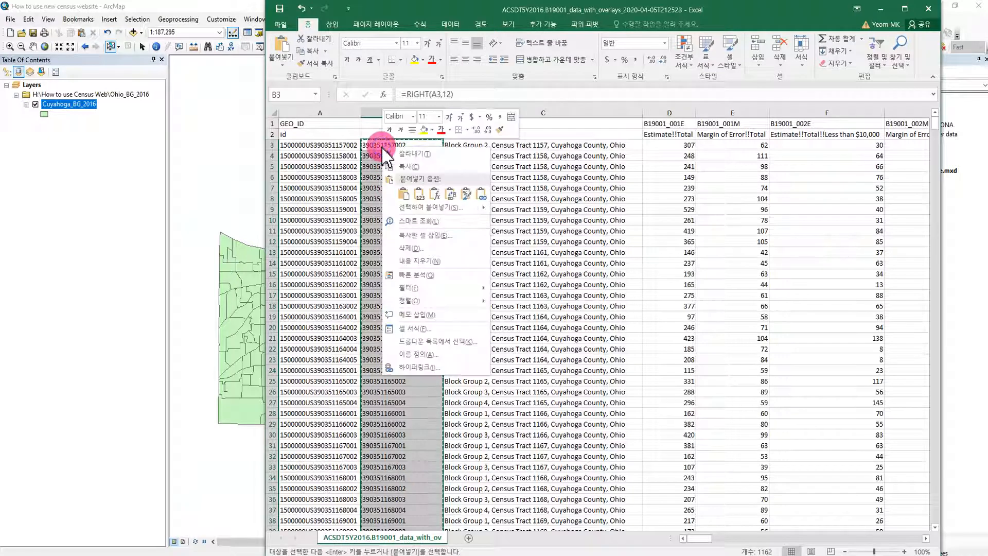
pyautogui.click(410, 208)
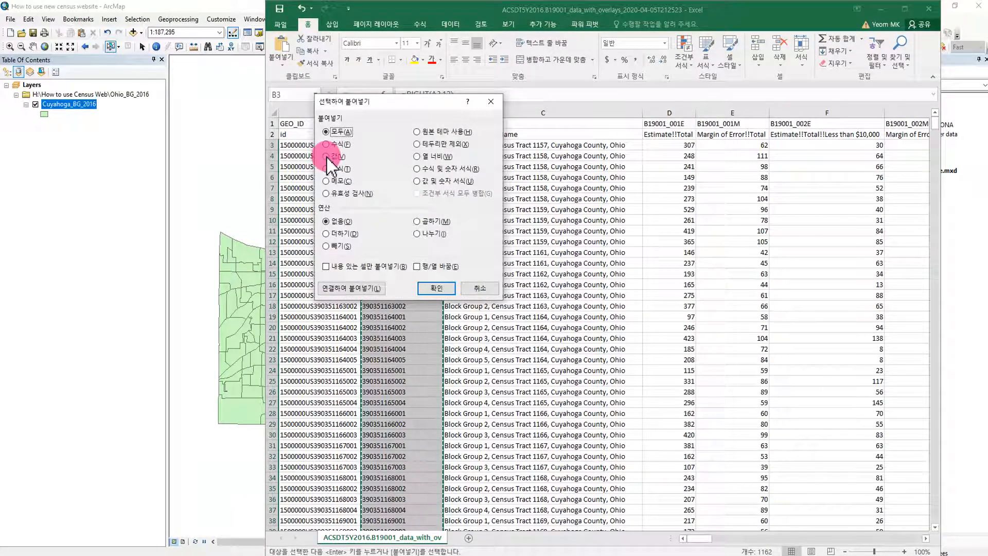
pyautogui.click(437, 288)
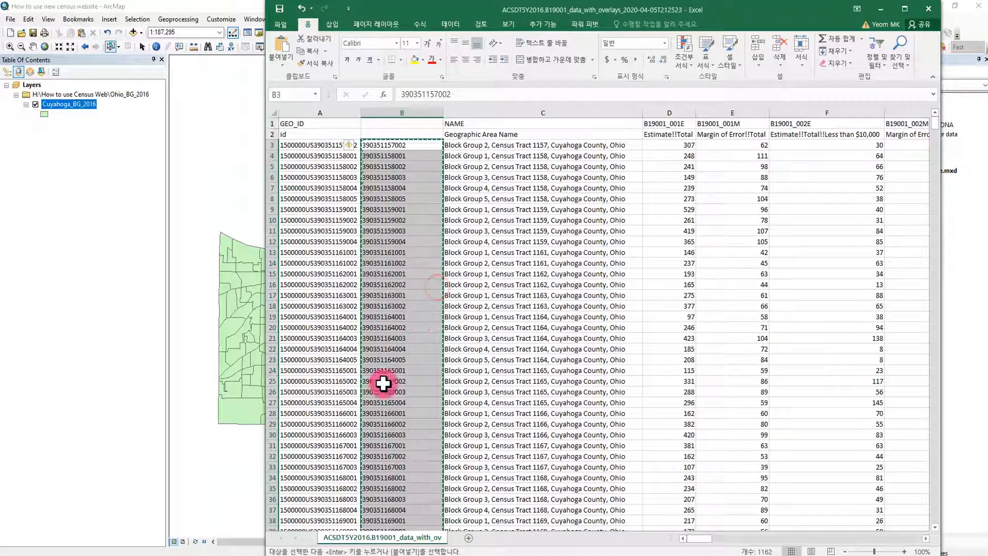
pyautogui.click(390, 242)
pyautogui.click(390, 146)
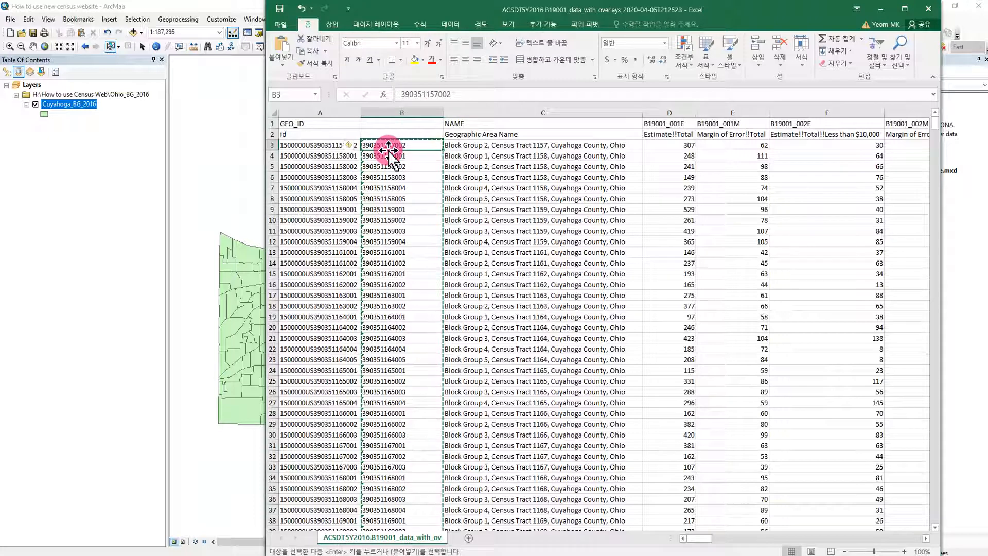
pyautogui.click(390, 220)
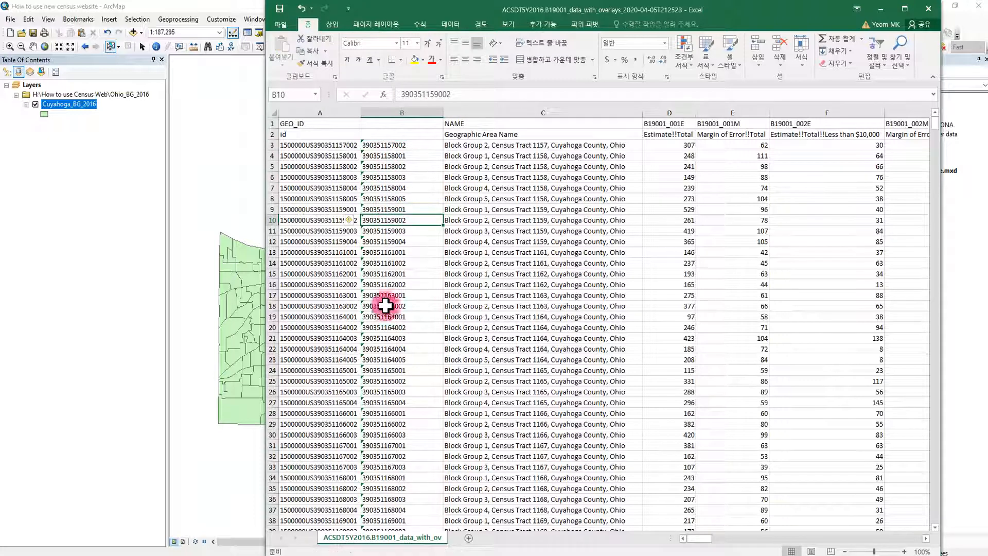
# - Move the GEO_ID header from A1 to B1 above the shortened identifiers and delete the original column A
pyautogui.click(332, 124)
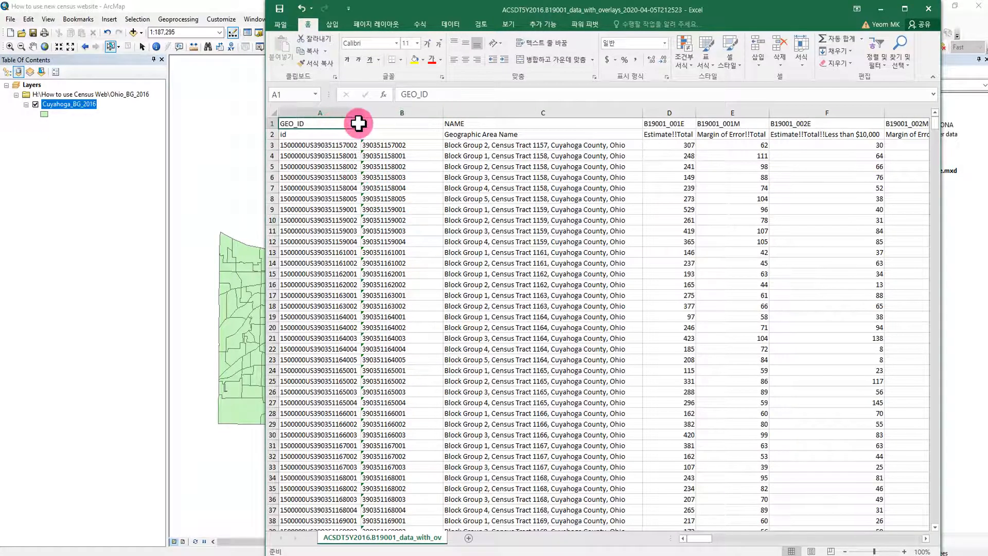
pyautogui.moveTo(383, 129); pyautogui.dragTo(383, 129)
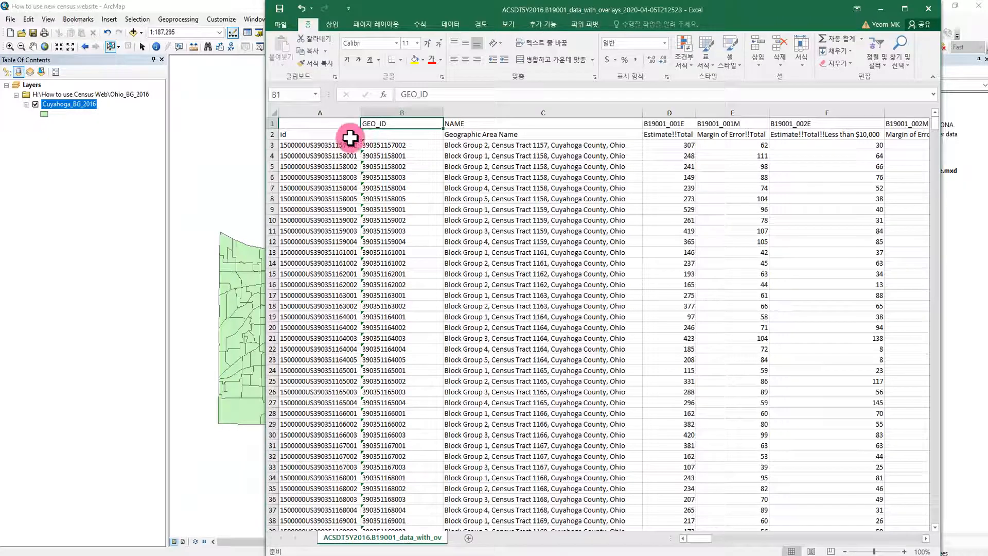
pyautogui.rightClick(331, 111)
pyautogui.click(355, 203)
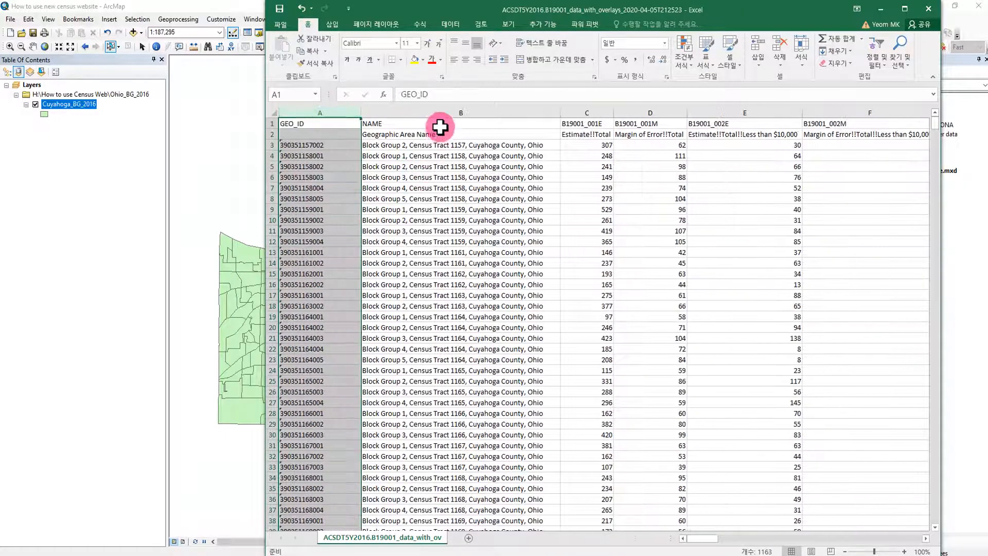
# - Delete the NAME column so the estimate data follows directly after GEO_ID
pyautogui.click(441, 112)
pyautogui.rightClick(438, 112)
pyautogui.click(453, 202)
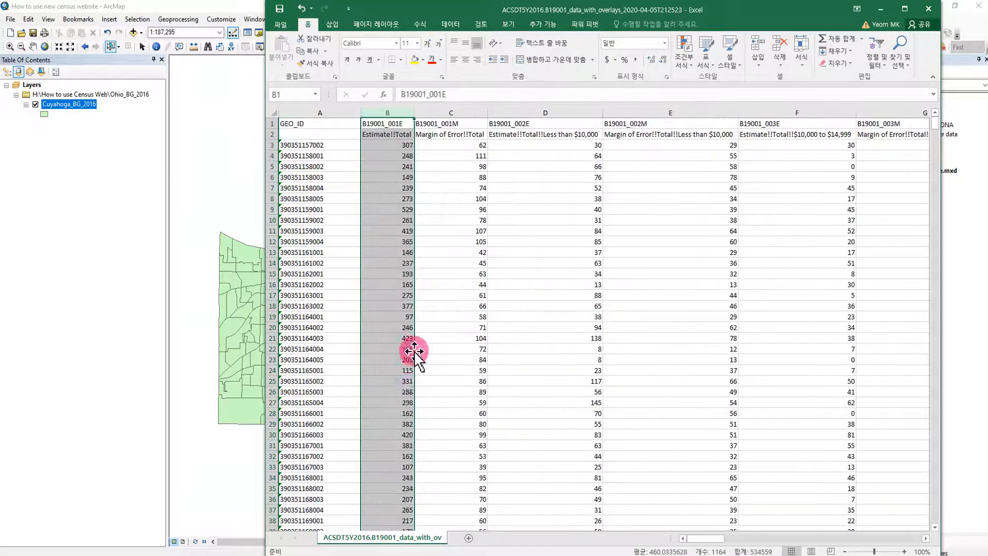
pyautogui.click(403, 391)
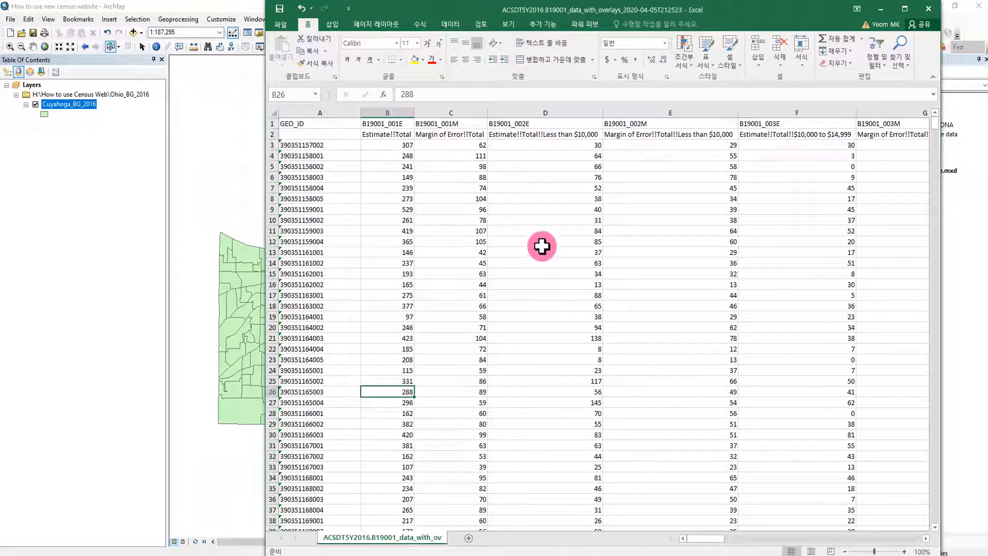
# - Examine which columns hold Margin of Error data by selecting columns C, E and G
pyautogui.click(449, 110)
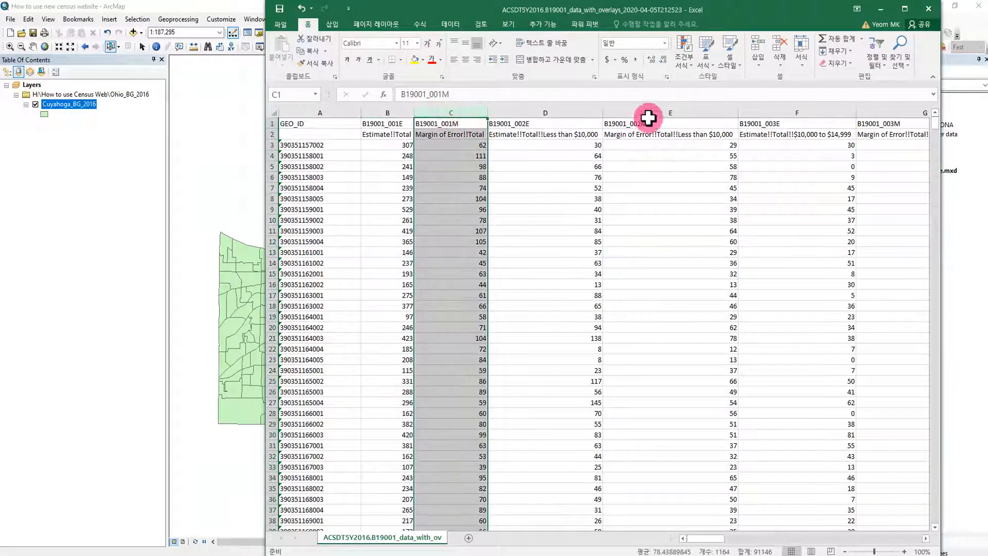
pyautogui.click(646, 112)
pyautogui.click(879, 112)
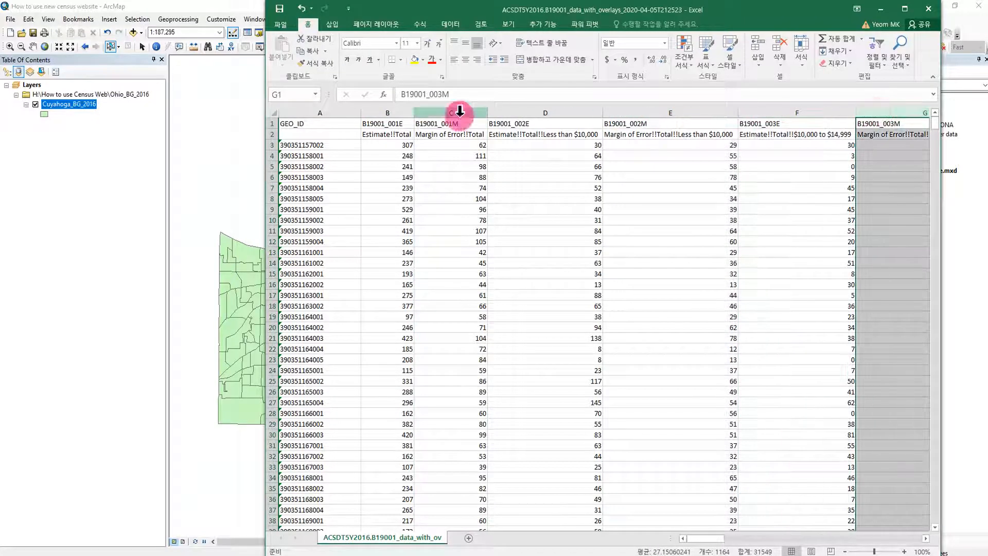
pyautogui.click(449, 112)
pyautogui.keyDown('ctrl'); pyautogui.click(638, 110); pyautogui.keyUp('ctrl')
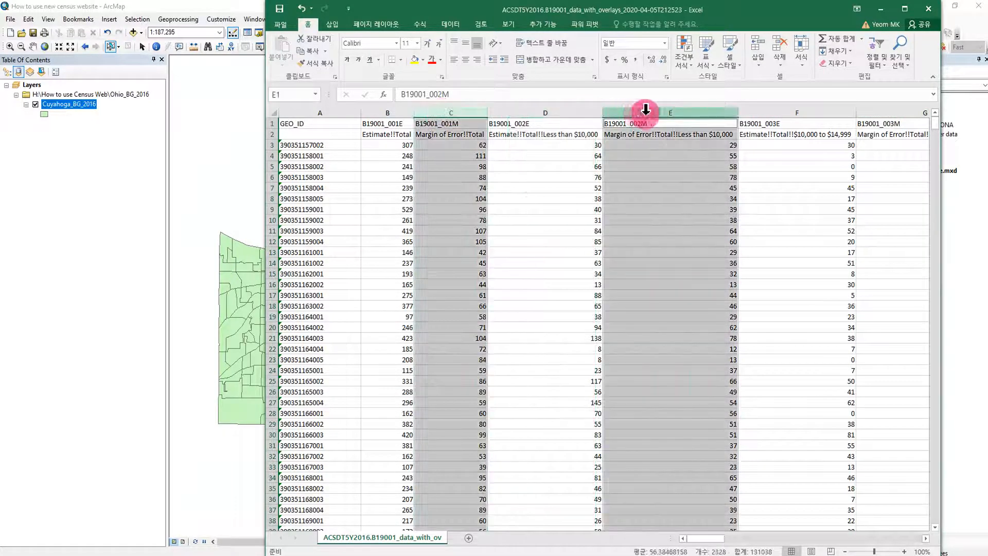
pyautogui.keyDown('ctrl'); pyautogui.click(876, 111); pyautogui.keyUp('ctrl')
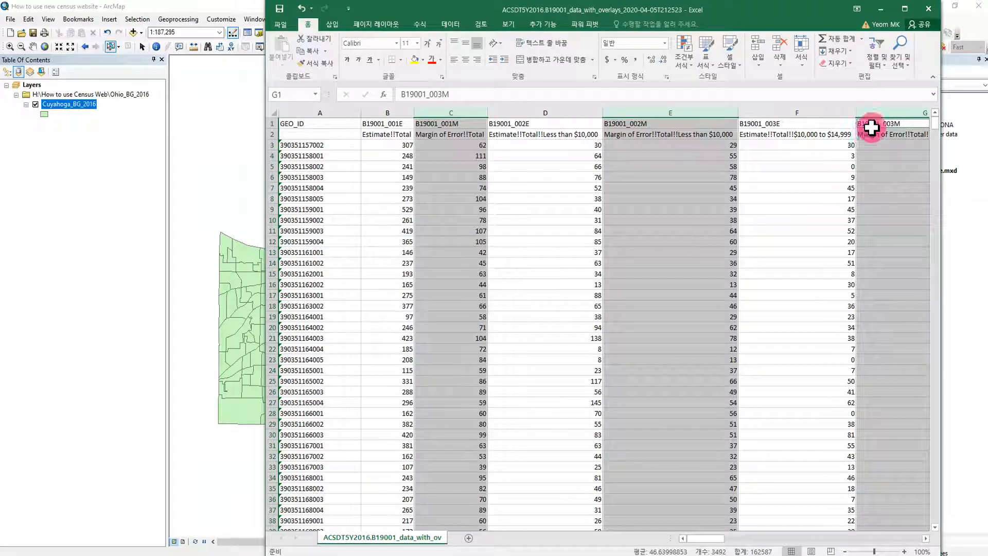
pyautogui.click(791, 185)
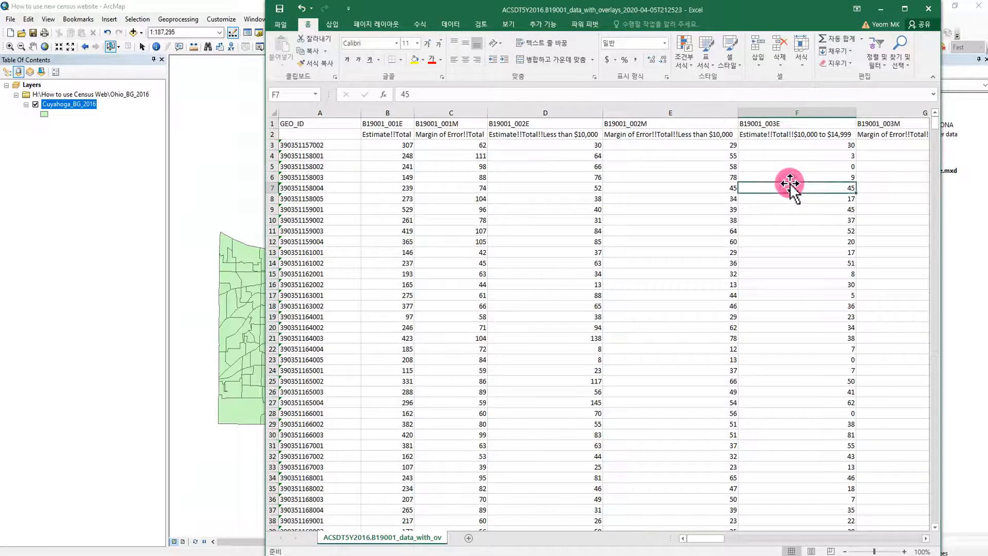
# - Enter ID as the label in the empty cell A2 of the description row
pyautogui.click(322, 134)
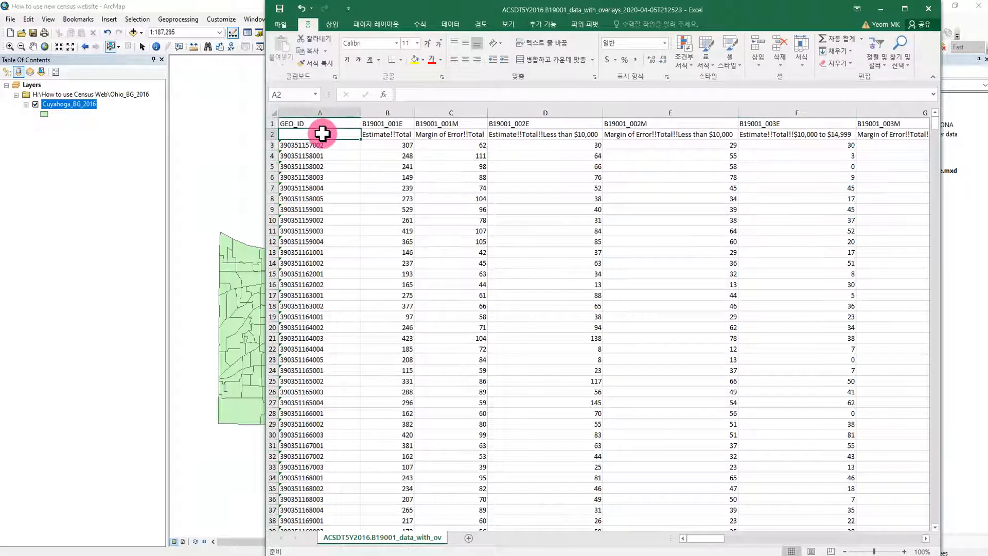
pyautogui.write('ID')
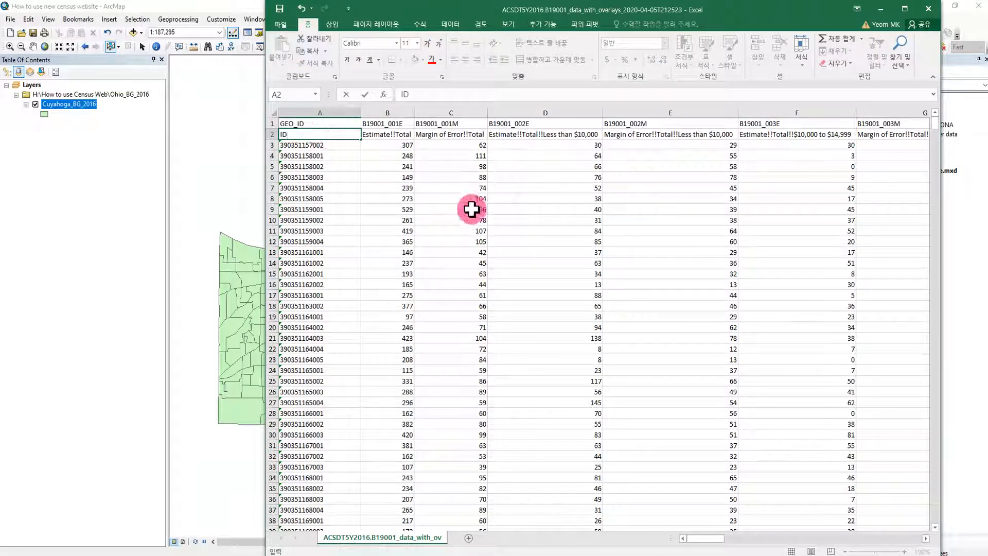
pyautogui.click(482, 220)
pyautogui.click(491, 219)
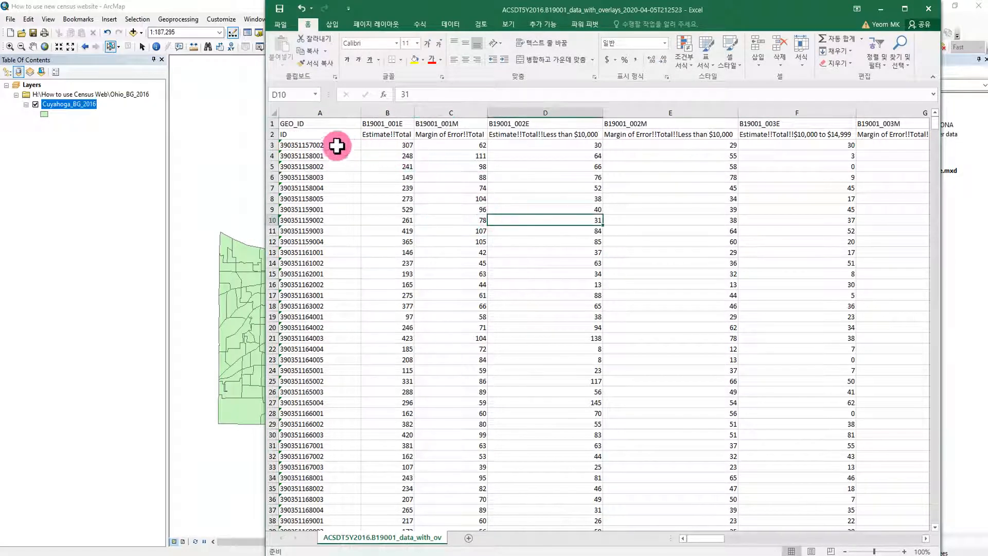
# - Delete the first row with the variable codes and enter GEOID as the header in cell A1
pyautogui.rightClick(272, 124)
pyautogui.click(315, 198)
pyautogui.click(314, 210)
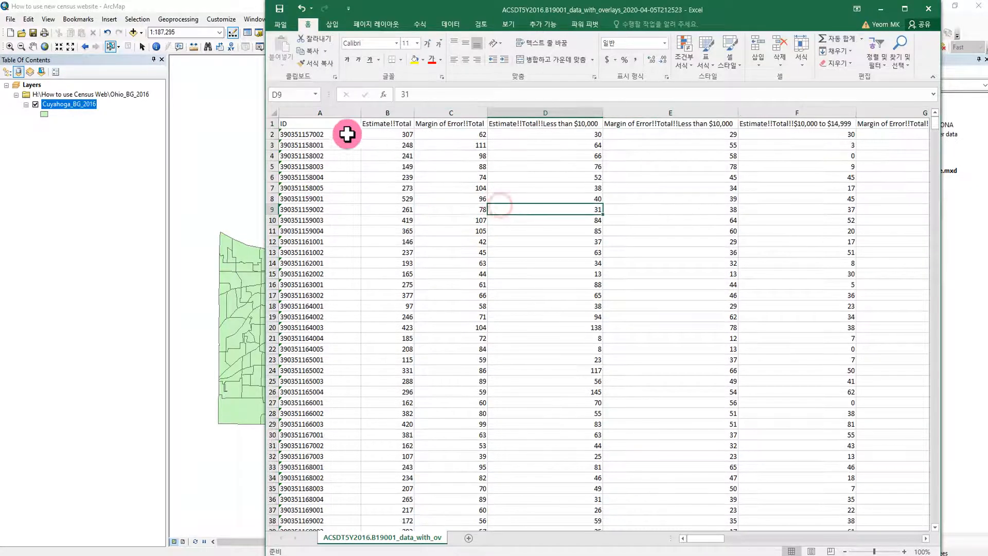
pyautogui.click(330, 125)
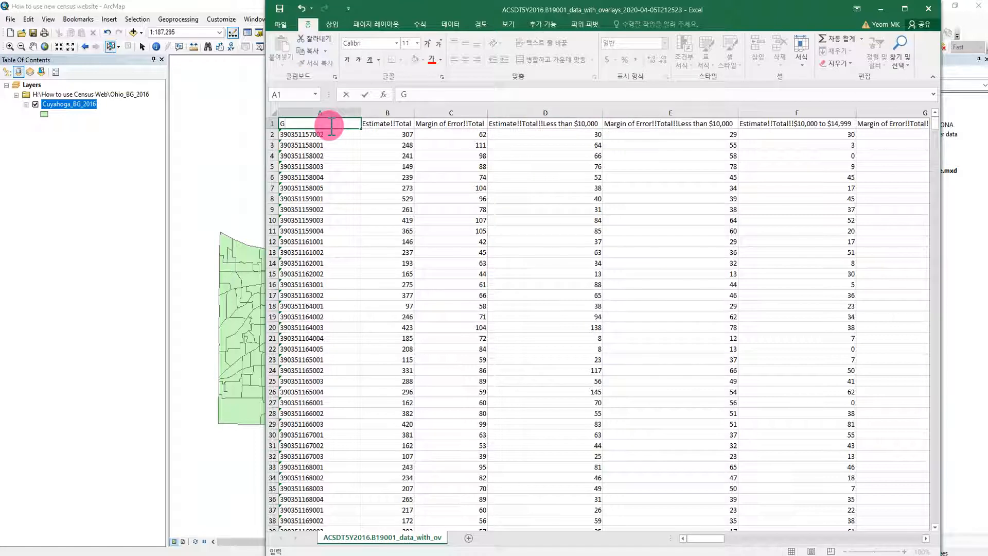
pyautogui.click(402, 187)
# - Copy the entire data table starting at cell A1 and maximize the workbook window
pyautogui.click(318, 120)
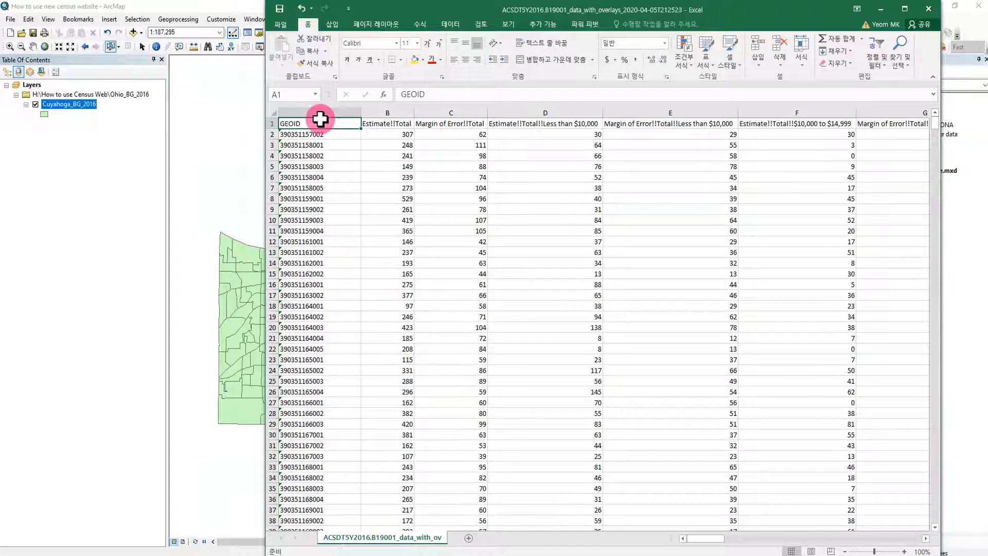
pyautogui.hotkey('ctrl', 'shift', 'Right')
pyautogui.hotkey('ctrl', 'shift', 'Down')
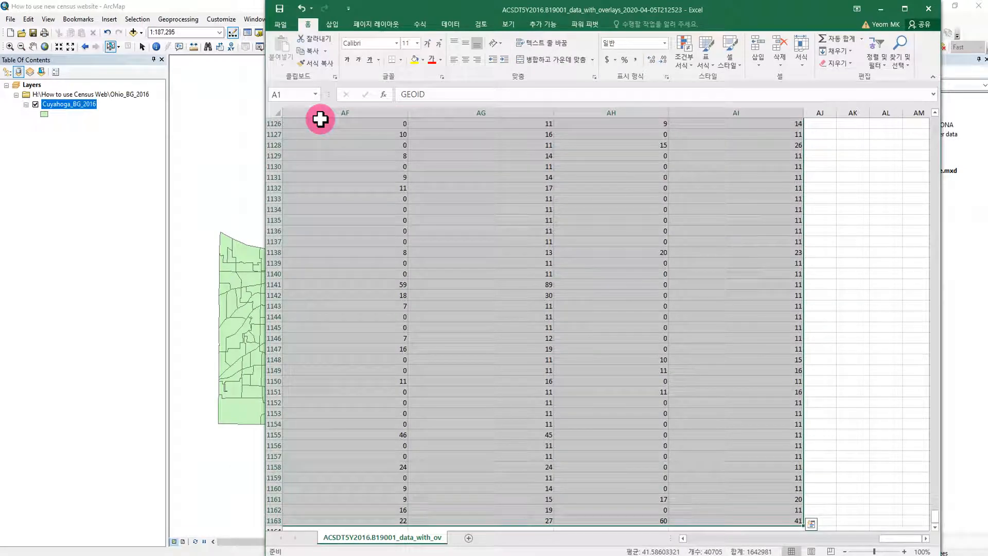
pyautogui.hotkey('ctrl', 'c')
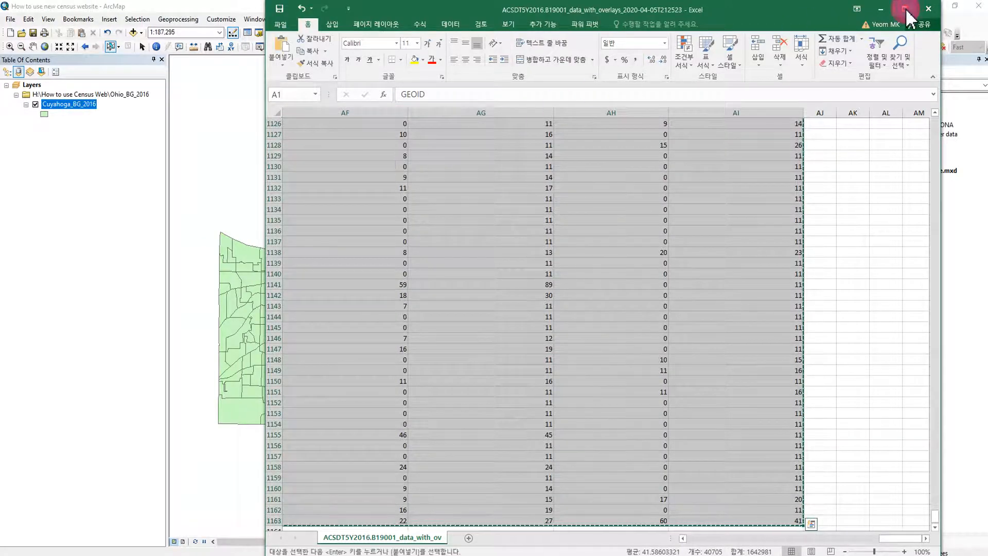
pyautogui.click(904, 9)
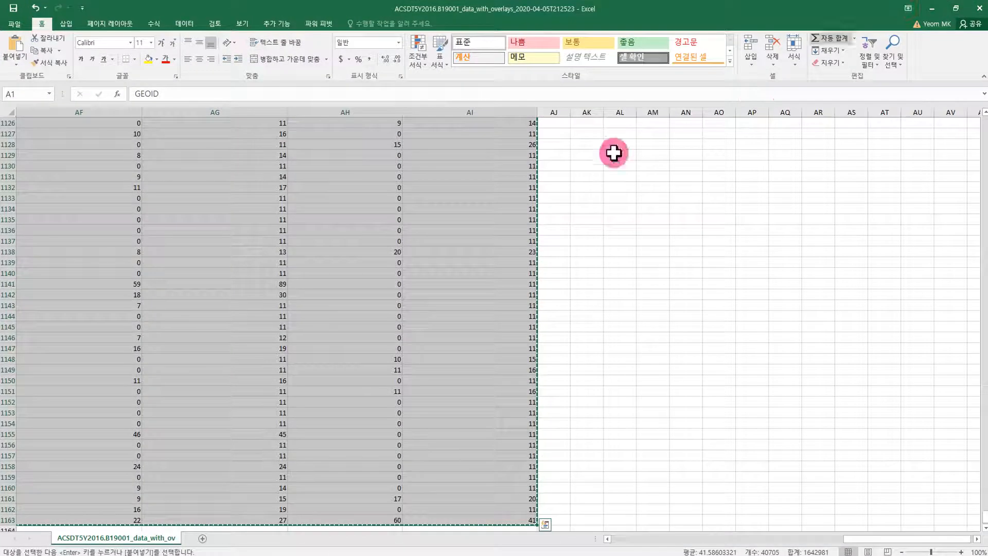
# - Add a new sheet and paste the copied table into A1 using Paste Special with Transpose
pyautogui.click(202, 537)
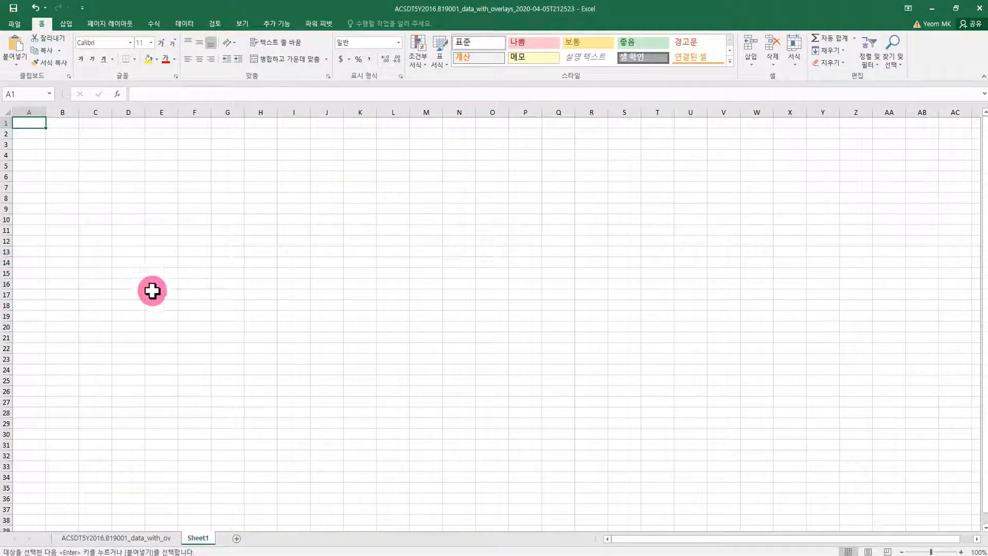
pyautogui.rightClick(33, 123)
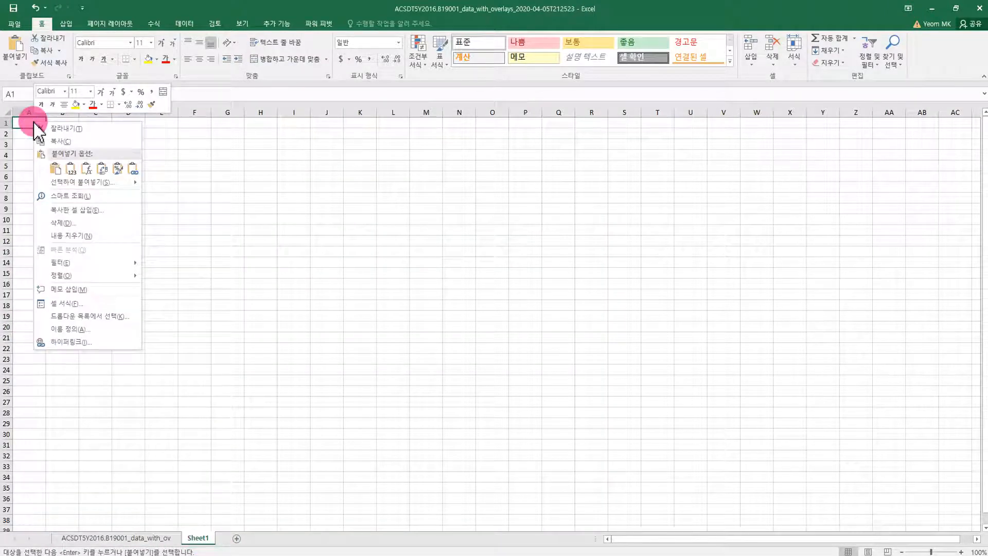
pyautogui.click(75, 182)
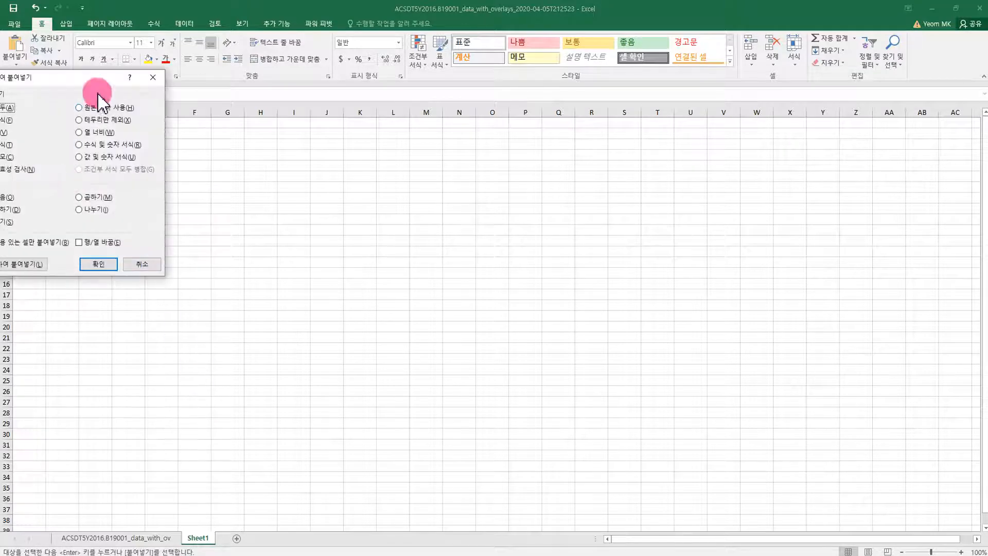
pyautogui.moveTo(96, 87); pyautogui.dragTo(277, 119)
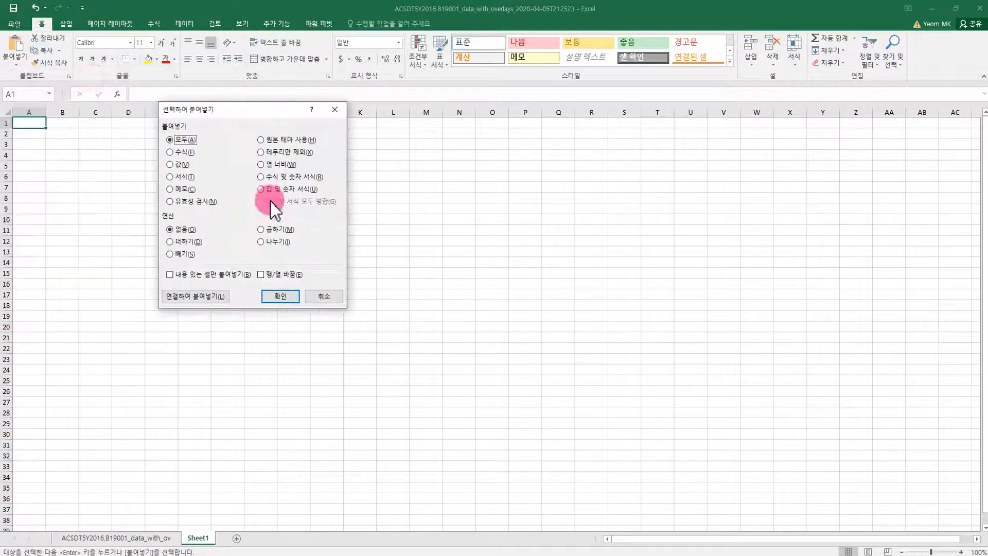
pyautogui.click(261, 274)
pyautogui.click(280, 296)
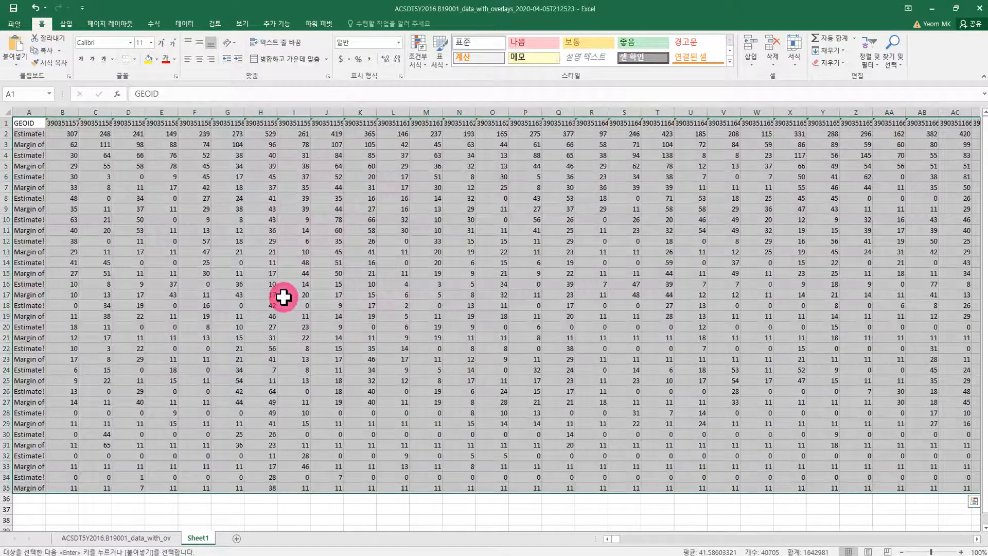
# - Widen column A to fit the labels and sort the transposed rows in ascending order by column A
pyautogui.moveTo(46, 112); pyautogui.dragTo(97, 111)
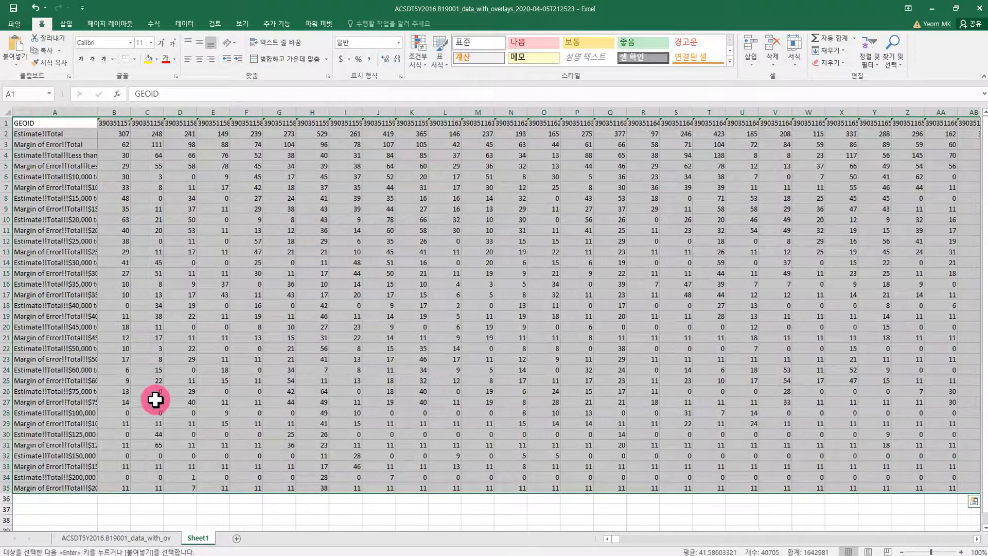
pyautogui.moveTo(99, 109); pyautogui.dragTo(144, 110)
pyautogui.click(109, 110)
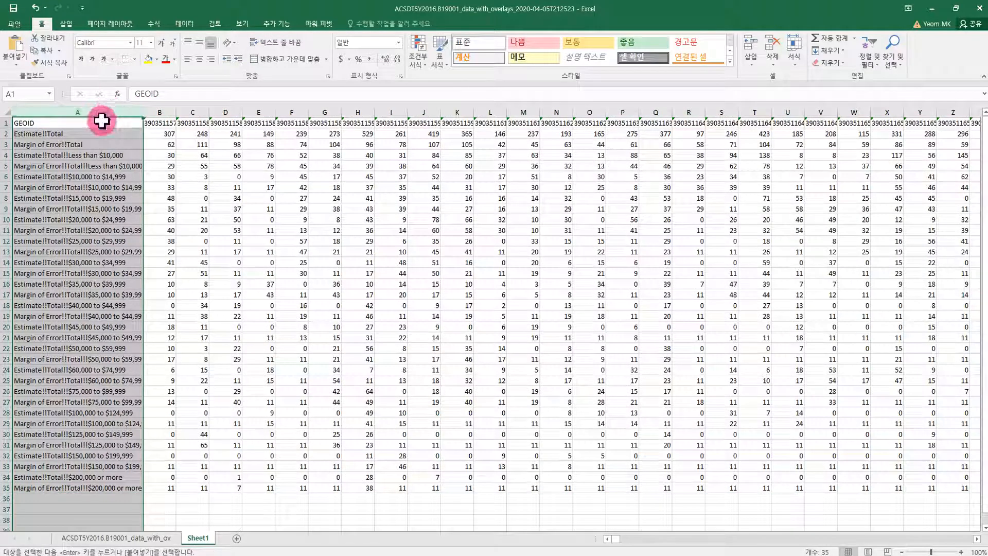
pyautogui.click(187, 24)
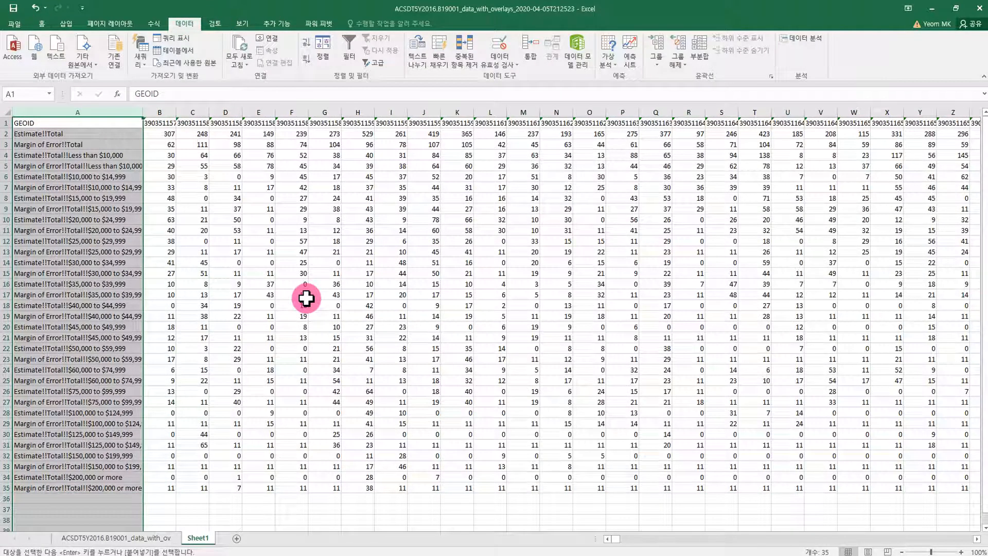
pyautogui.click(307, 42)
pyautogui.click(313, 356)
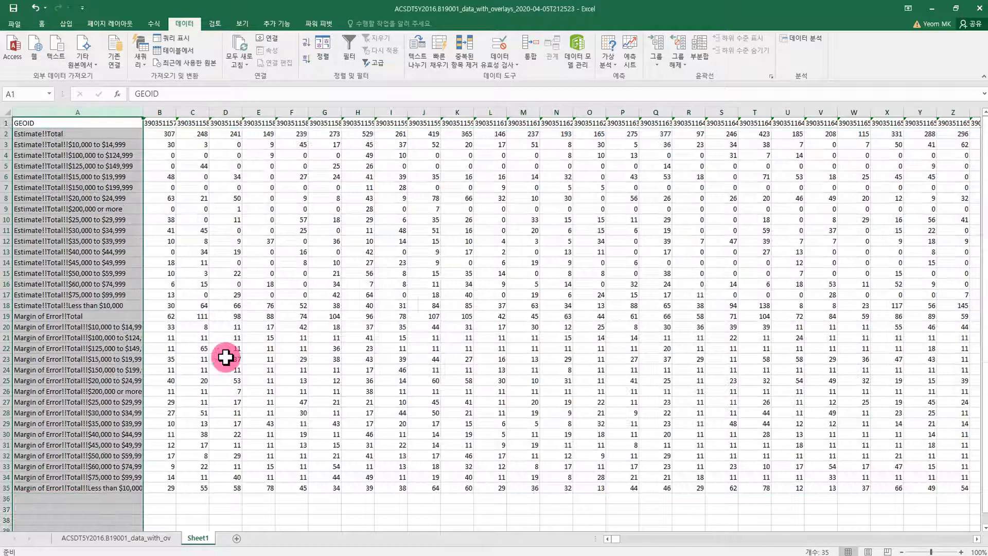
# - Delete all Margin of Error rows, 19 to 35, from Sheet1
pyautogui.moveTo(5, 316); pyautogui.dragTo(4, 489)
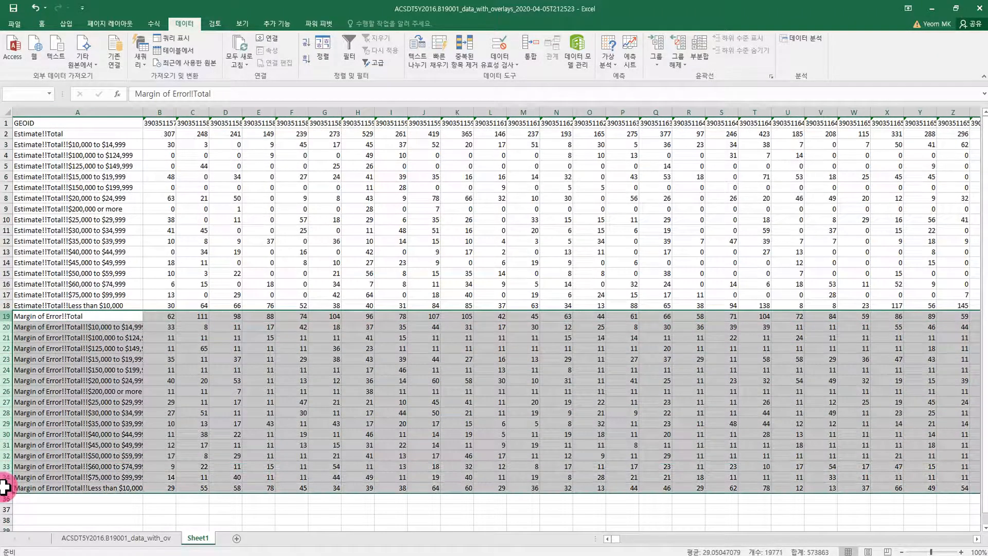
pyautogui.rightClick(8, 445)
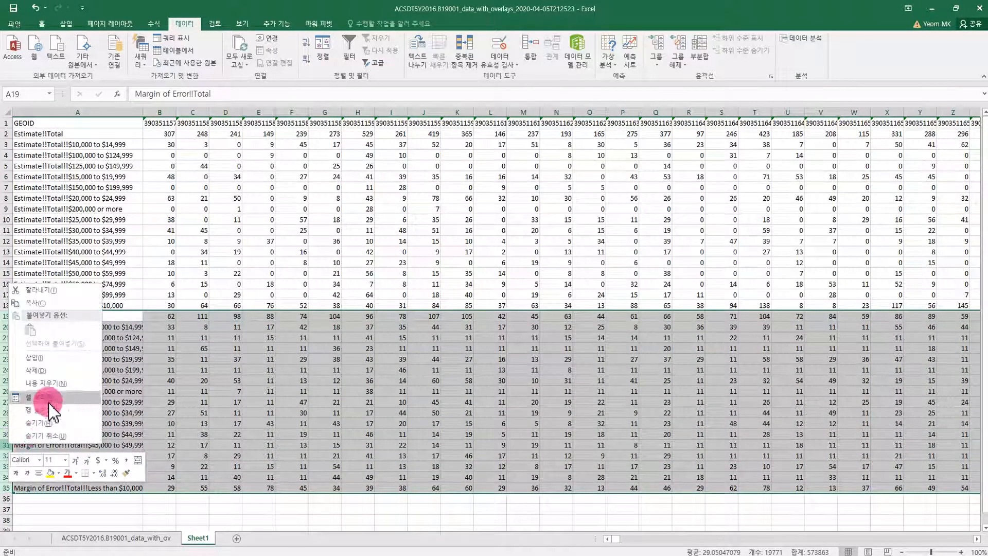
pyautogui.click(54, 371)
pyautogui.click(218, 337)
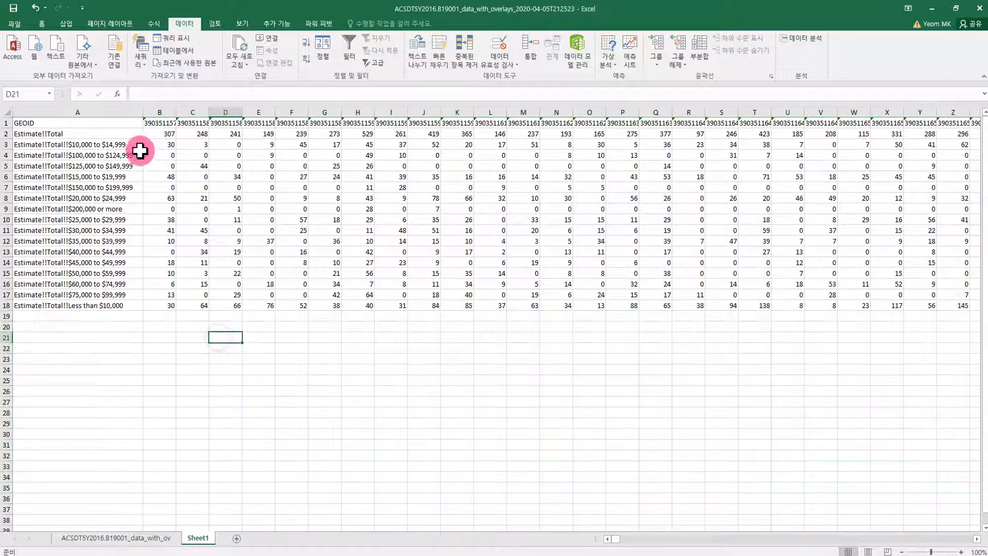
# - Copy the remaining table of GEOID and Estimate rows in Sheet1, starting from cell A1
pyautogui.click(90, 123)
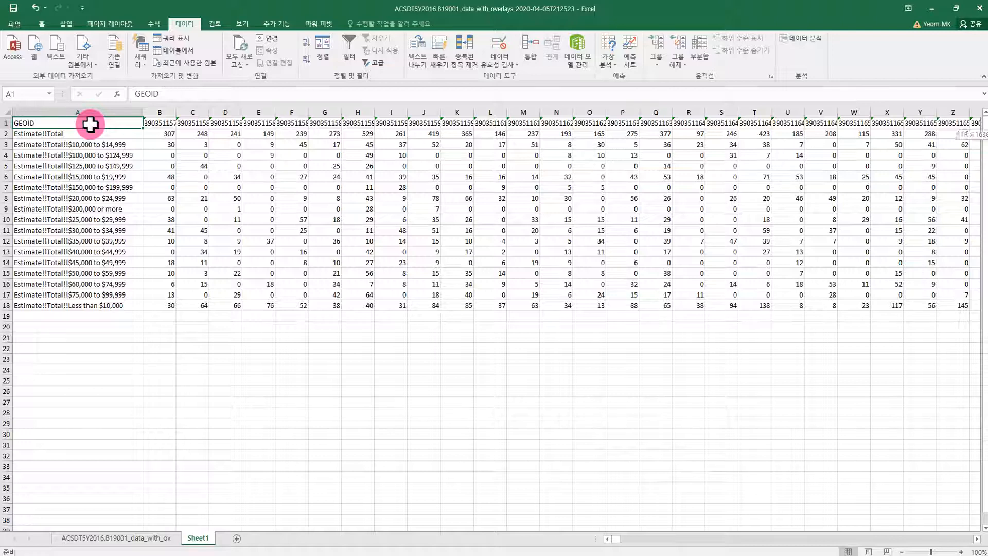
pyautogui.hotkey('ctrl', 'shift', 'Right')
pyautogui.hotkey('ctrl', 'shift', 'Down')
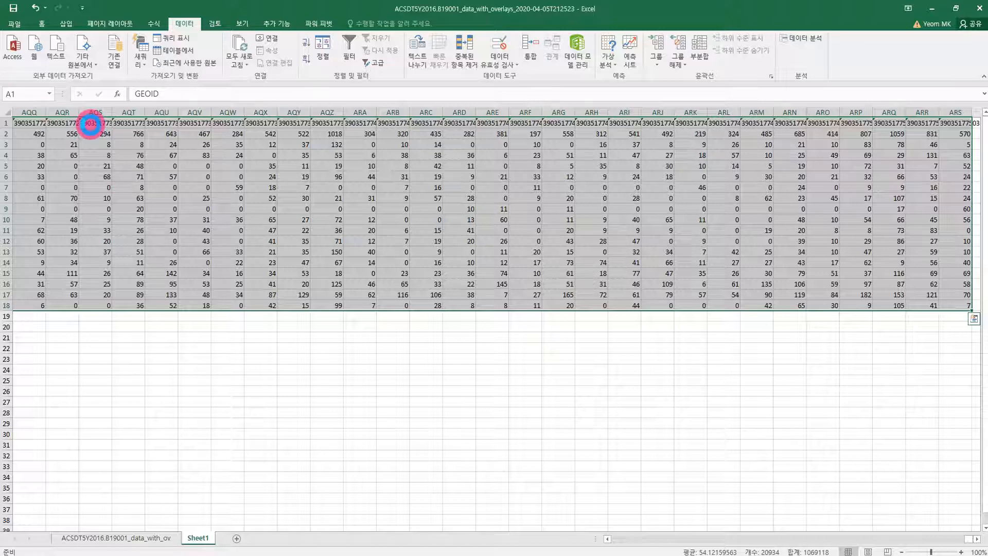
pyautogui.hotkey('ctrl', 'c')
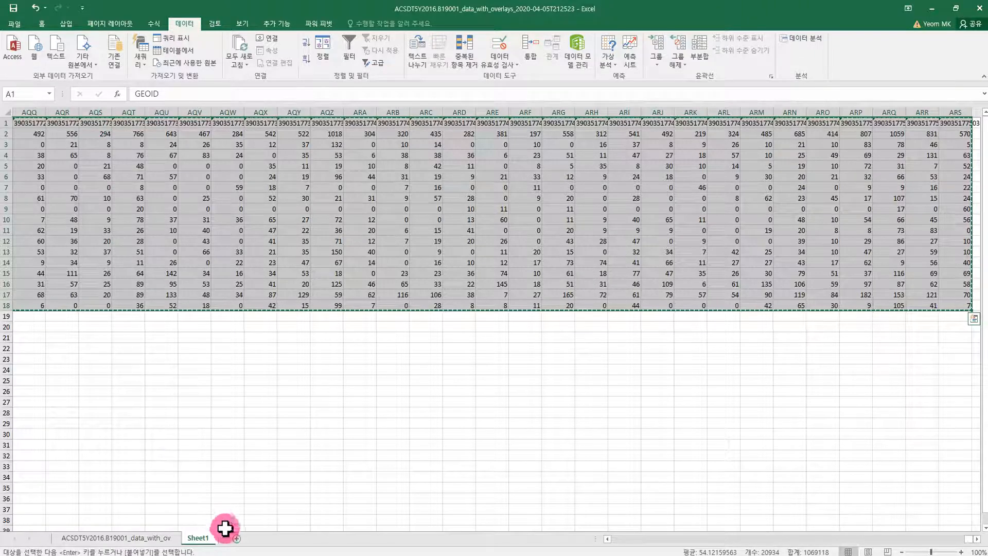
# - Add a new sheet and paste the copied table into A1 using Paste Special with Transpose
pyautogui.click(238, 538)
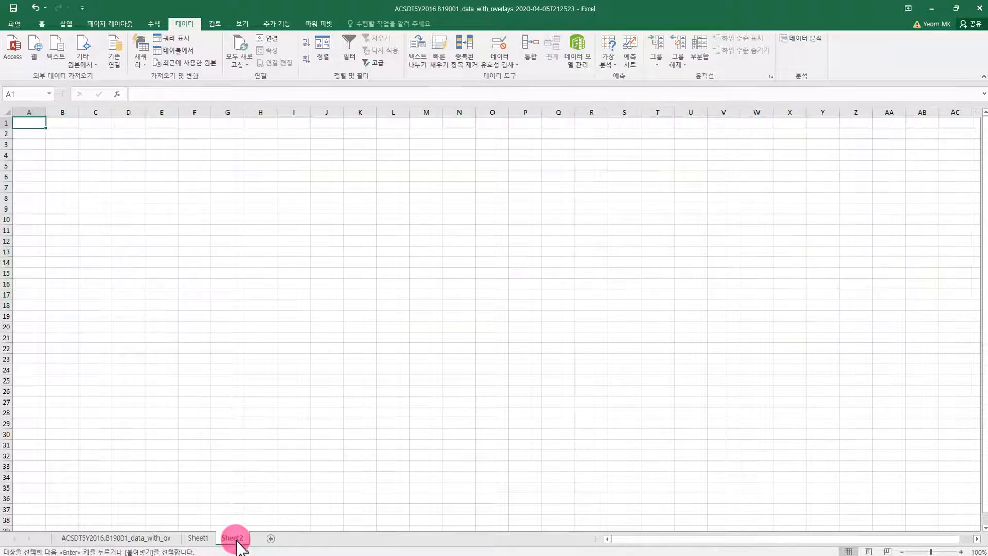
pyautogui.rightClick(36, 124)
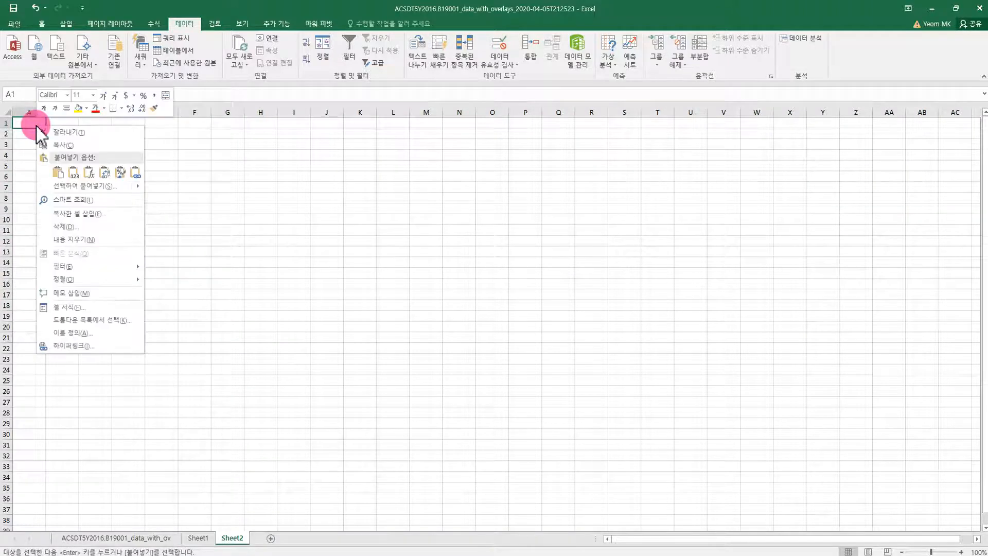
pyautogui.click(87, 185)
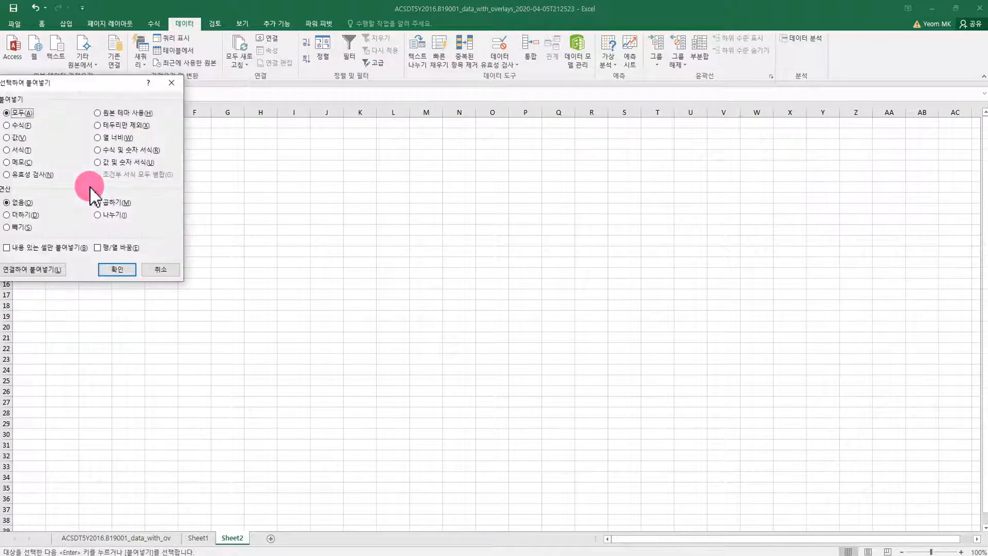
pyautogui.moveTo(95, 90); pyautogui.dragTo(225, 98)
pyautogui.click(230, 254)
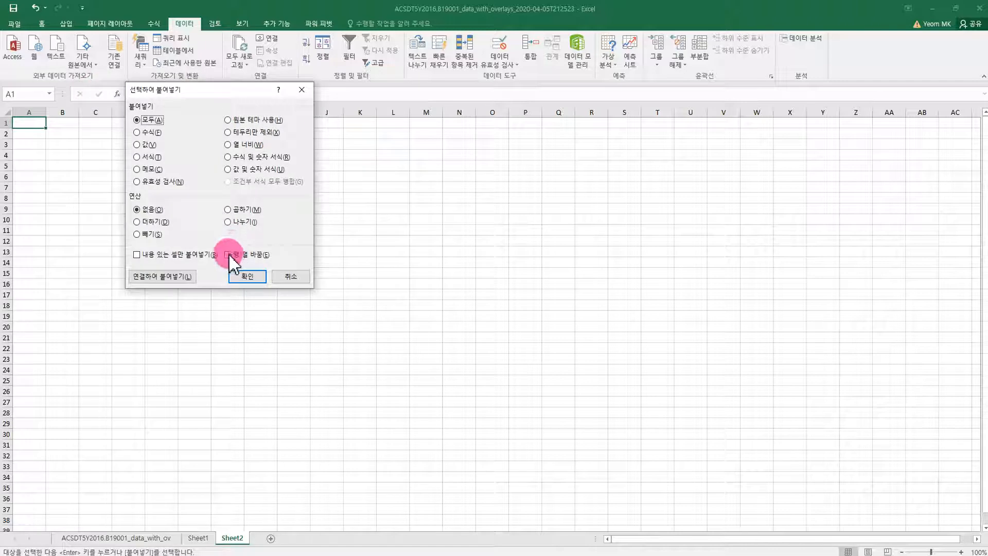
pyautogui.click(247, 277)
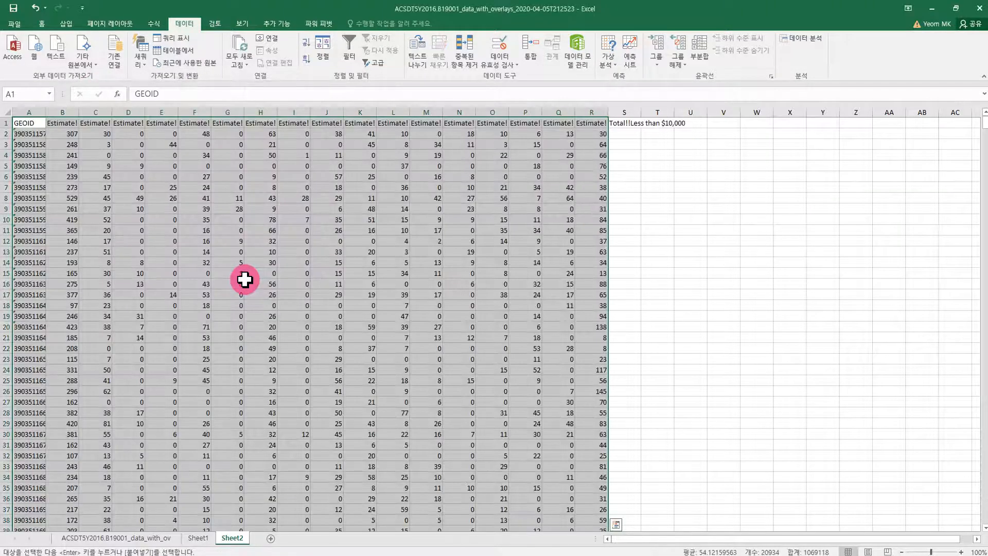
pyautogui.click(246, 277)
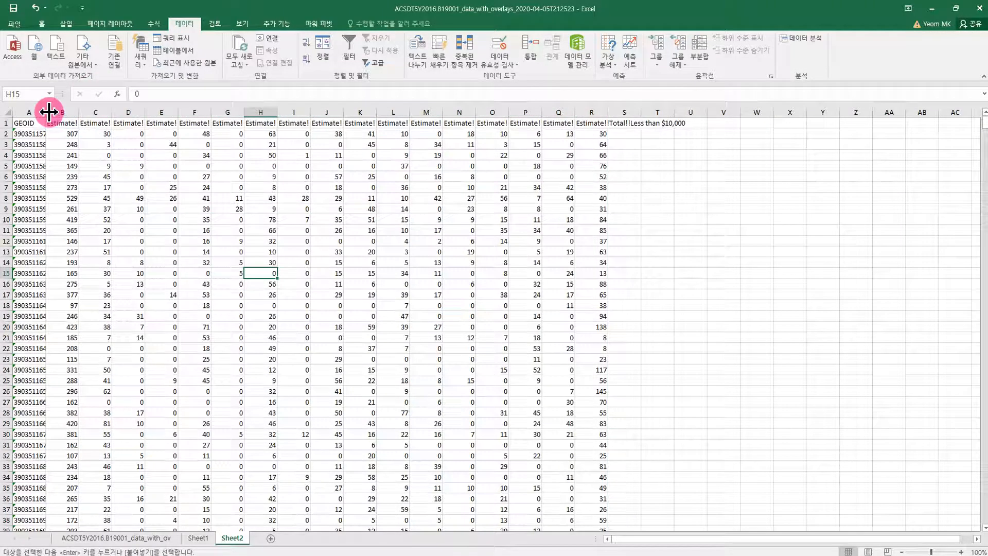
# - Fit the widths of column A and the estimate columns B to R to their contents in Sheet2
pyautogui.doubleClick(49, 112)
pyautogui.moveTo(77, 112); pyautogui.dragTo(676, 123)
pyautogui.doubleClick(690, 110)
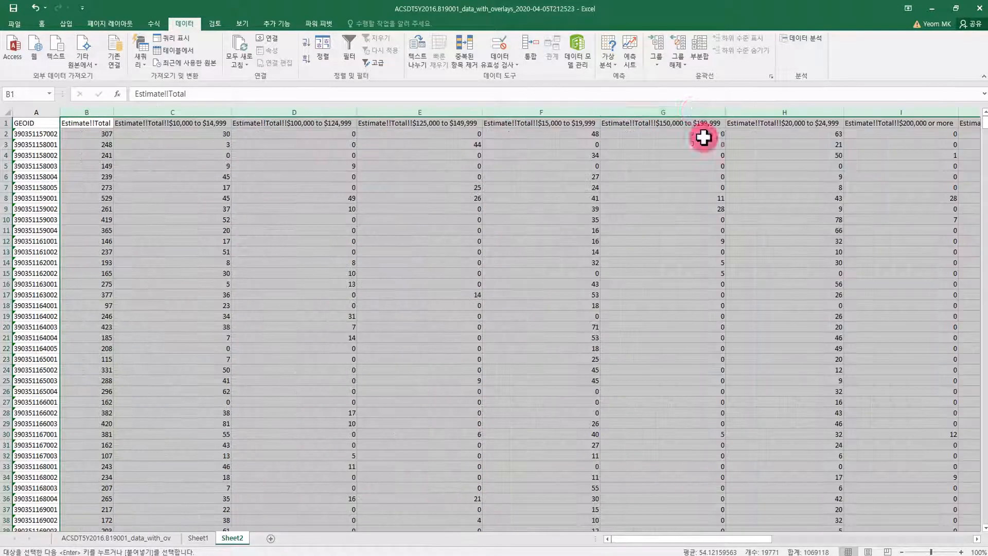
pyautogui.click(745, 294)
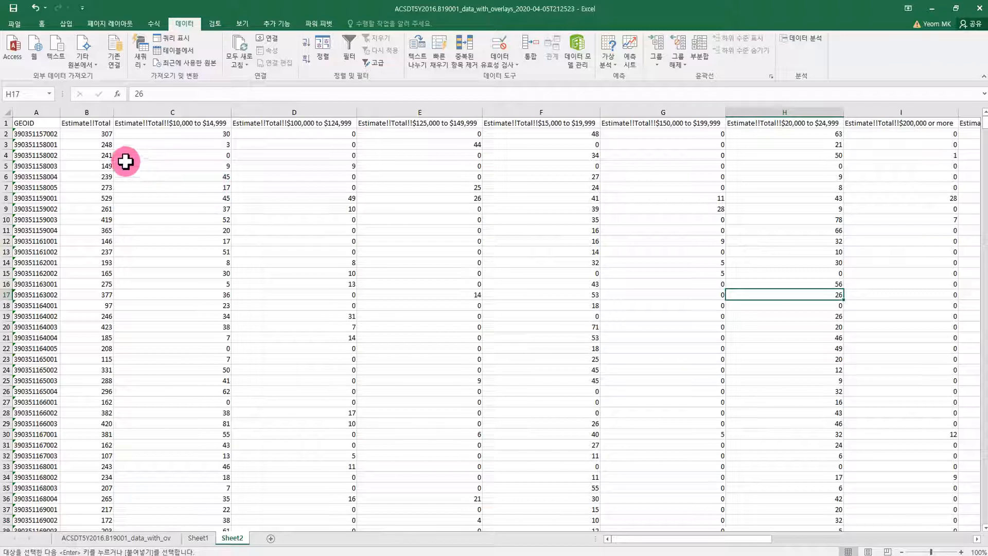
# - Copy the header text "Estimate!!Total" from cell B1 of Sheet2
pyautogui.click(88, 123)
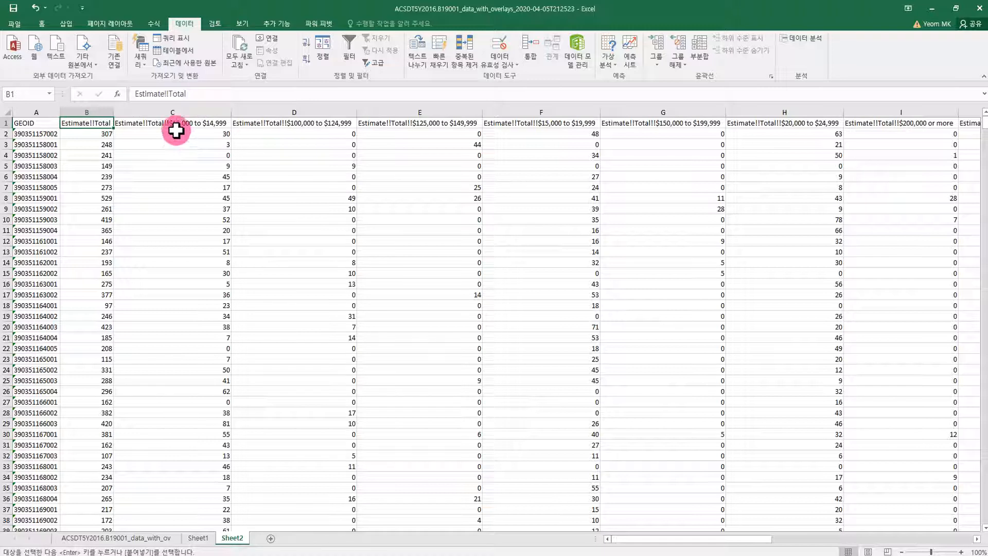
pyautogui.moveTo(198, 93); pyautogui.dragTo(135, 94)
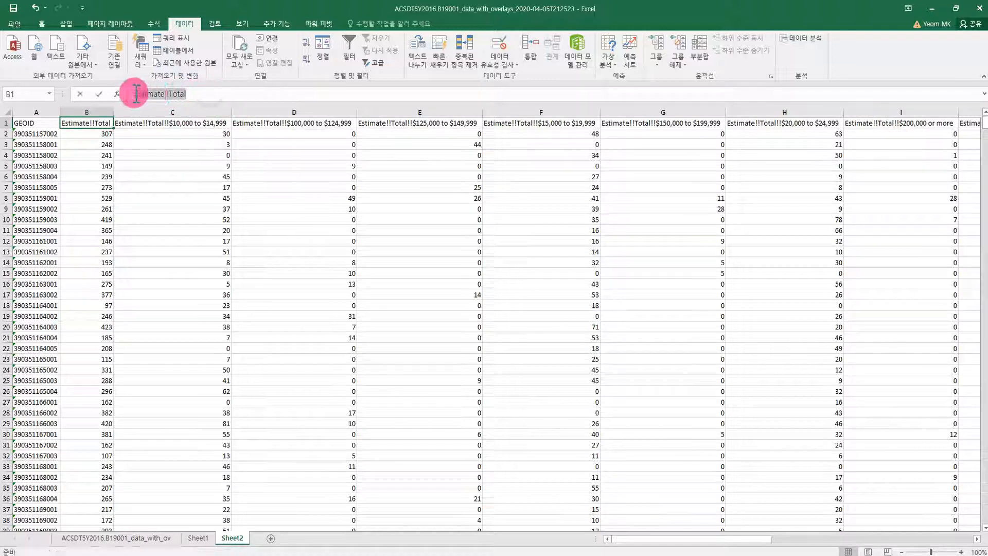
pyautogui.click(202, 95)
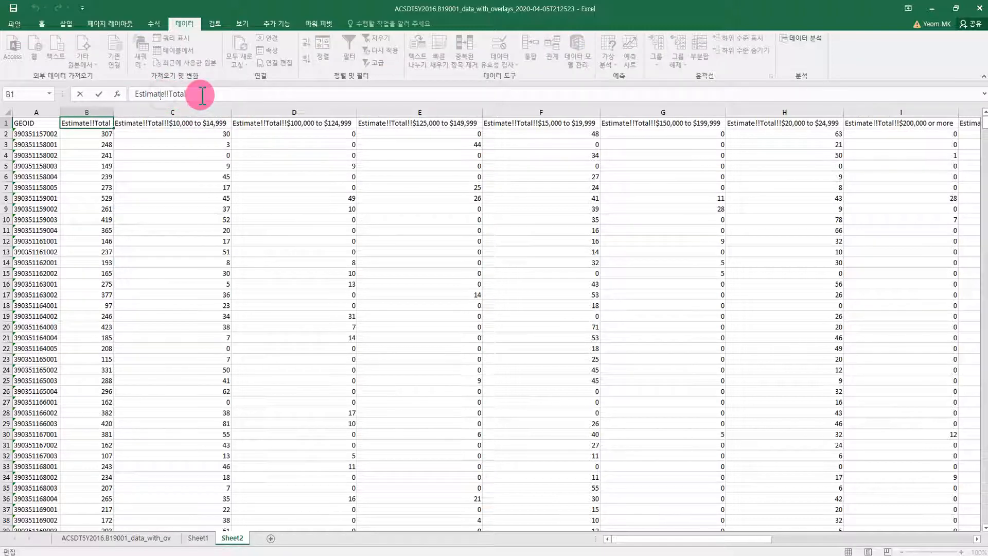
pyautogui.moveTo(211, 93); pyautogui.dragTo(128, 93)
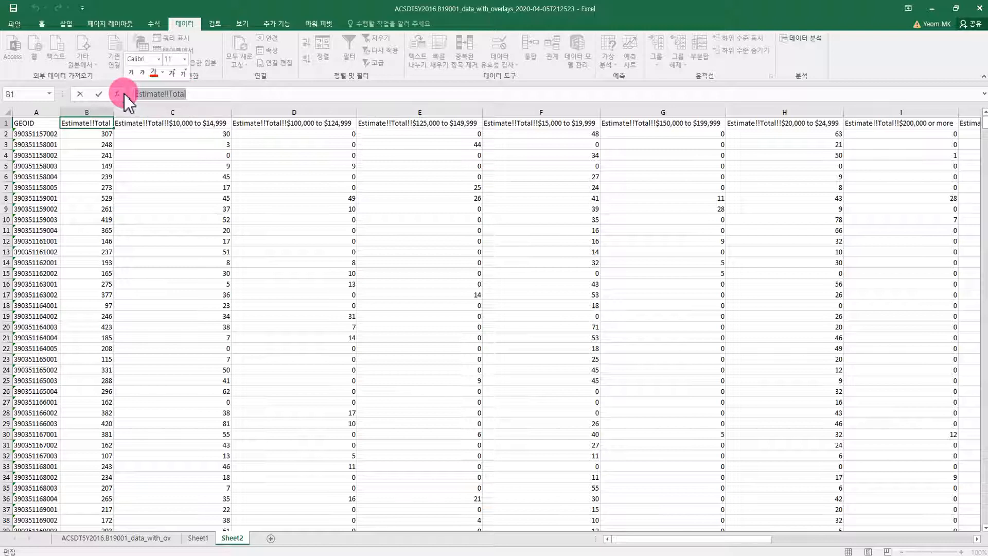
pyautogui.rightClick(173, 98)
pyautogui.click(197, 116)
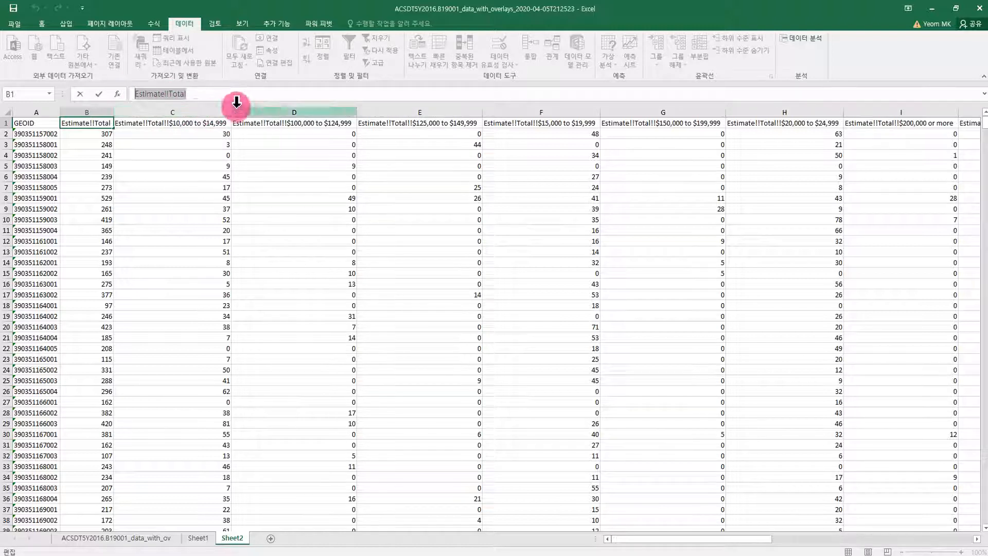
# - Replace every "Estimate!!Total" in header row 1 with nothing
pyautogui.click(4, 122)
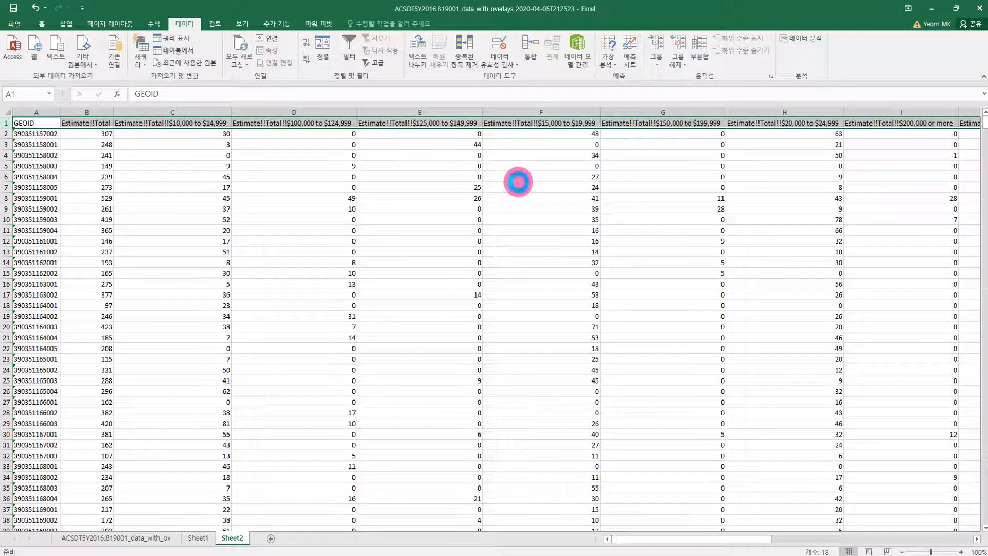
pyautogui.hotkey('ctrl', 'h')
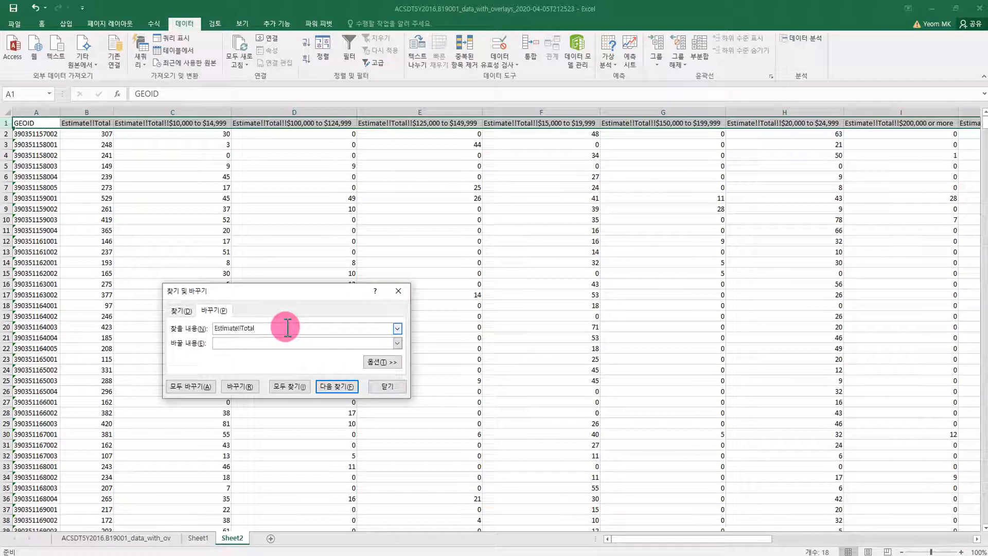
pyautogui.click(227, 345)
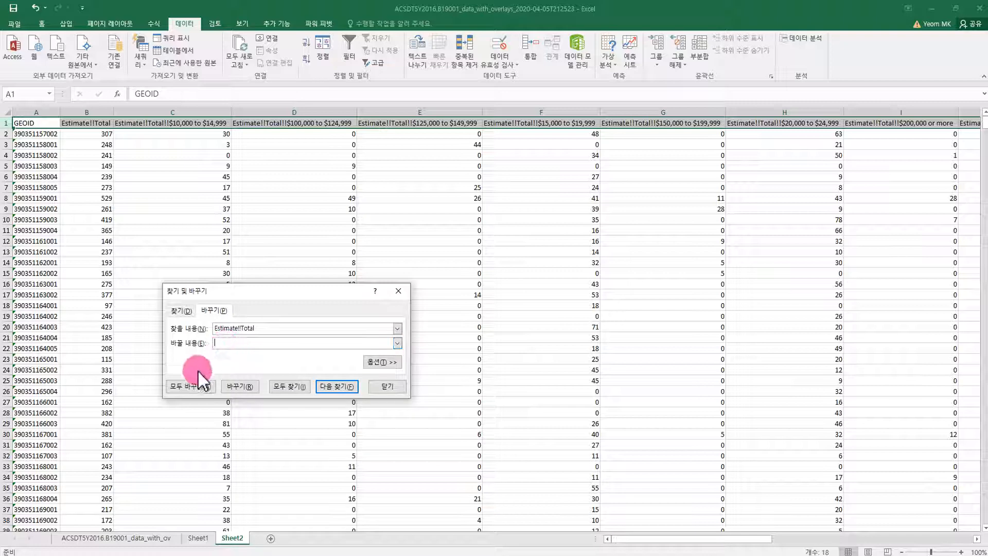
pyautogui.click(186, 391)
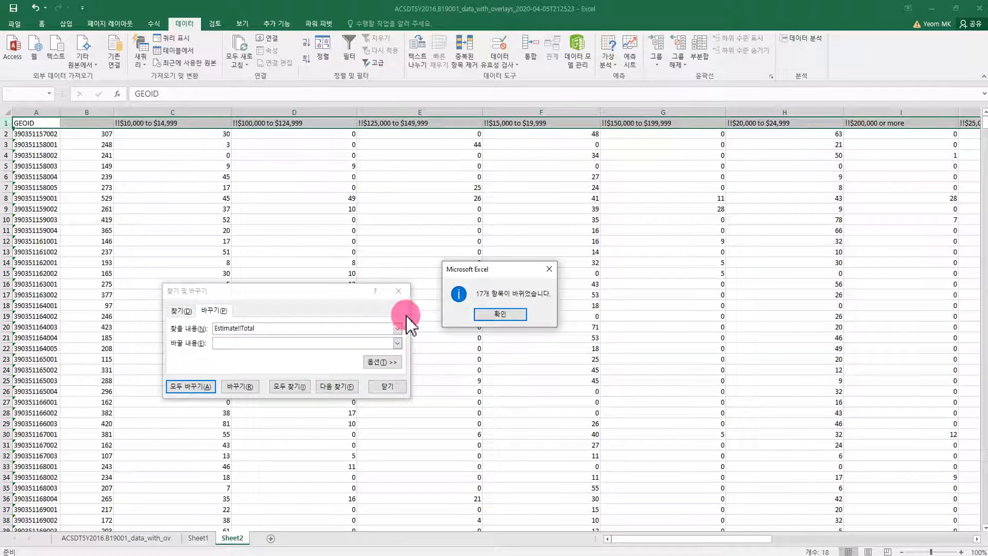
pyautogui.click(500, 315)
pyautogui.click(388, 386)
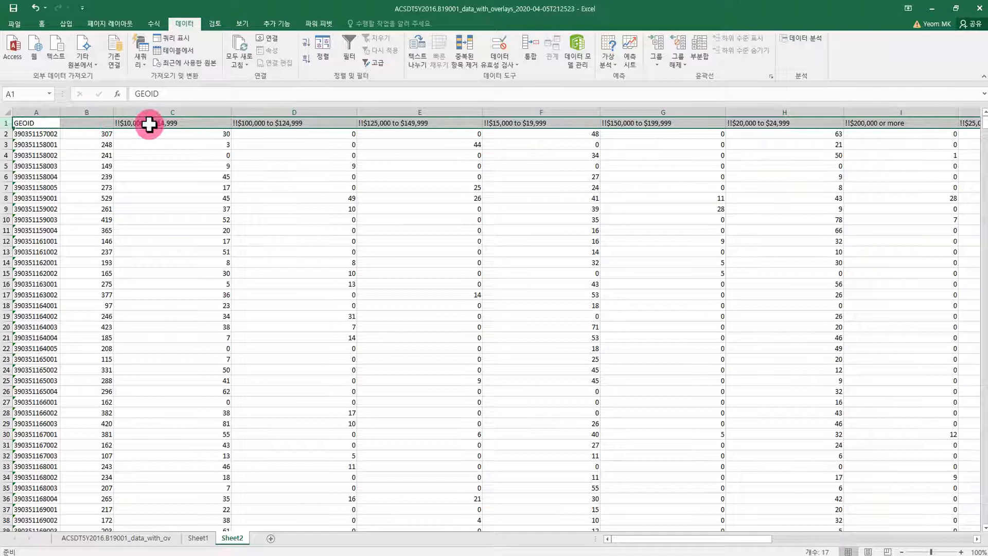
# - Enter "Total" as the header in cell B1
pyautogui.click(79, 124)
pyautogui.write('Total')
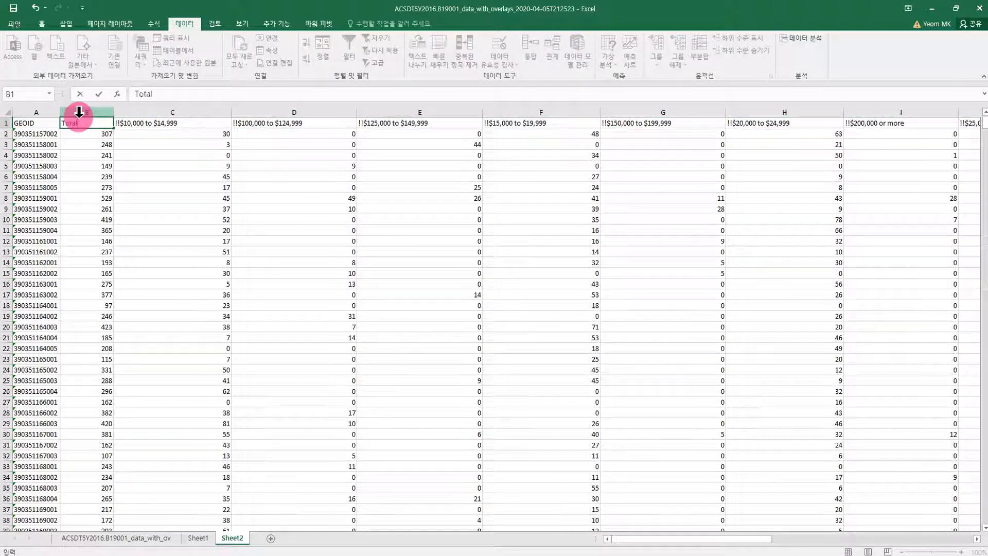
pyautogui.click(155, 156)
# - Replace every "!!" in header row 1 with nothing, leaving only the income ranges
pyautogui.click(128, 125)
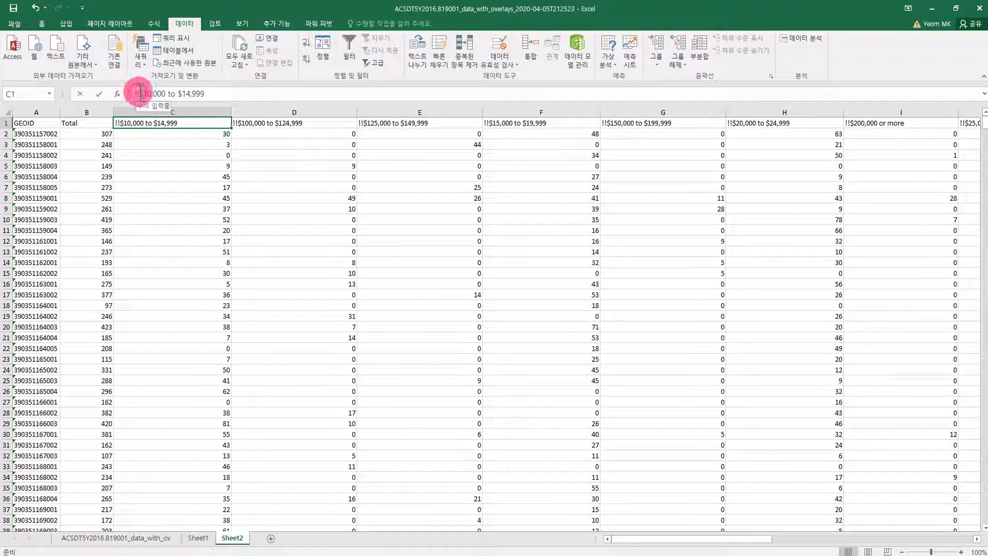
pyautogui.click(136, 93)
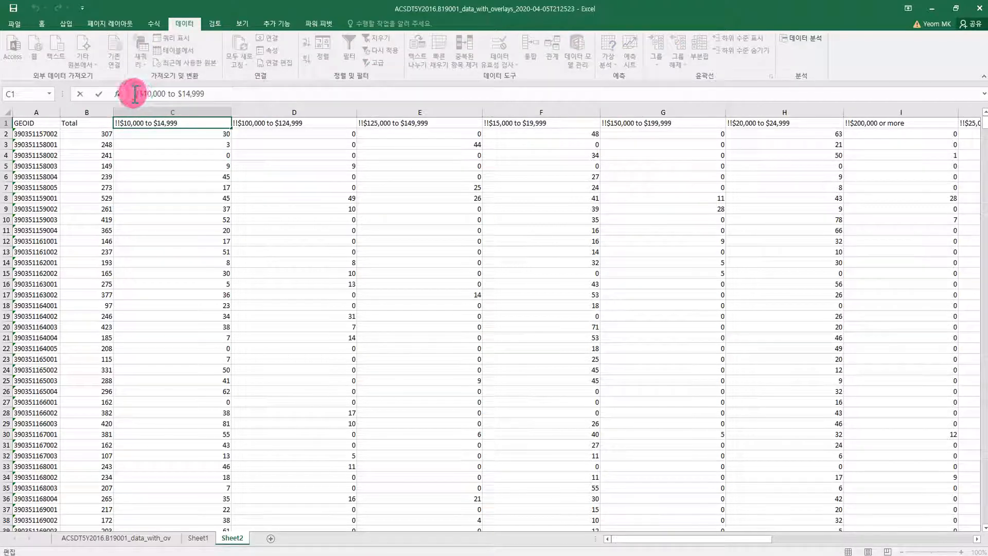
pyautogui.click(132, 165)
pyautogui.click(4, 123)
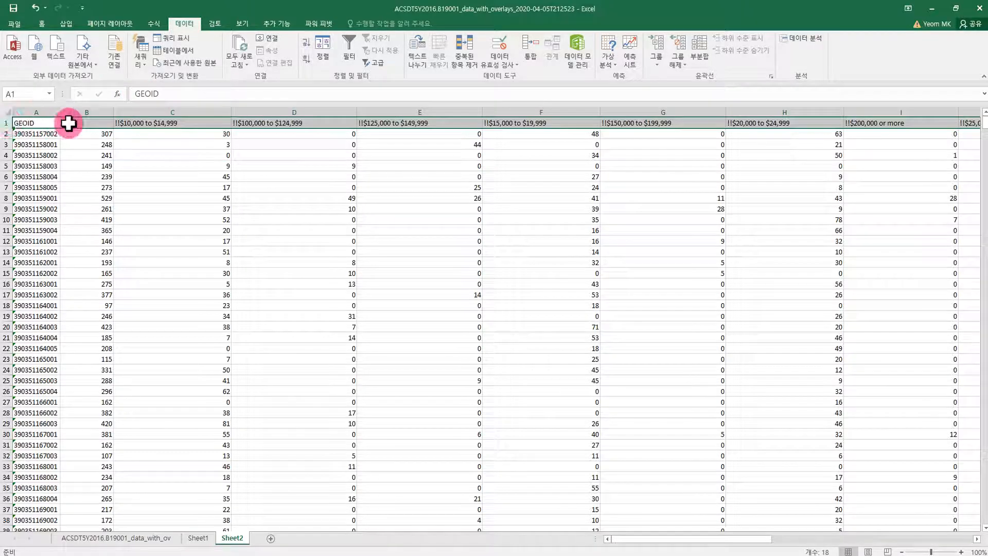
pyautogui.hotkey('ctrl', 'h')
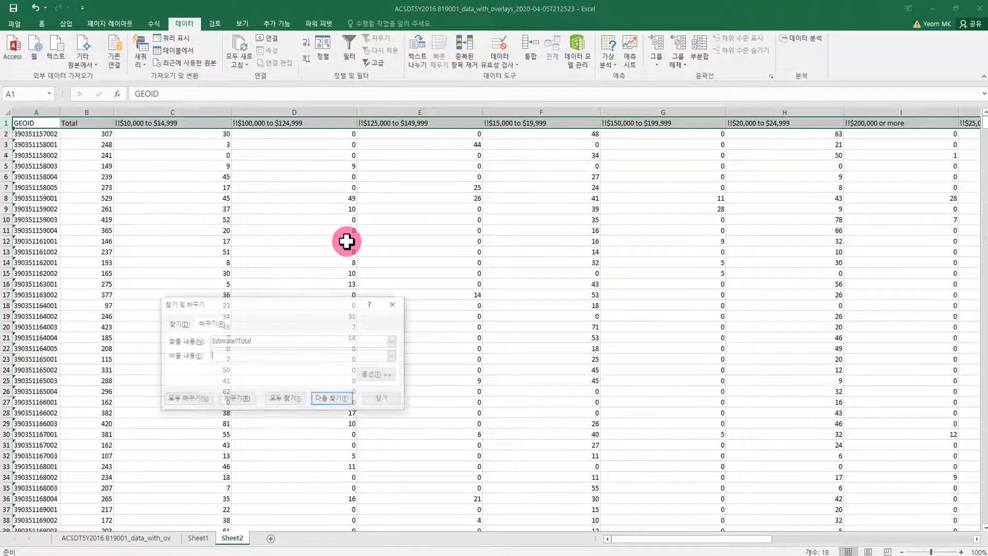
pyautogui.click(251, 341)
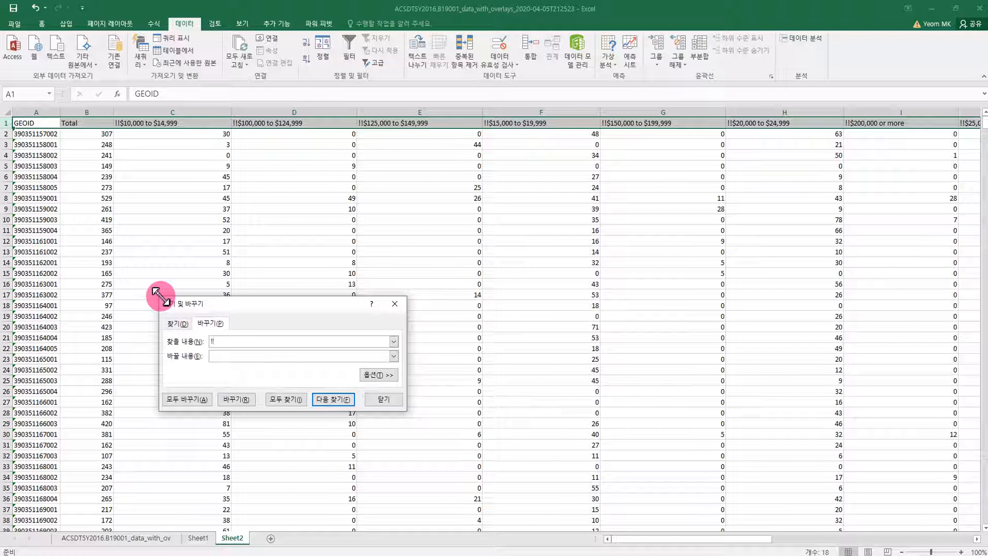
pyautogui.click(201, 400)
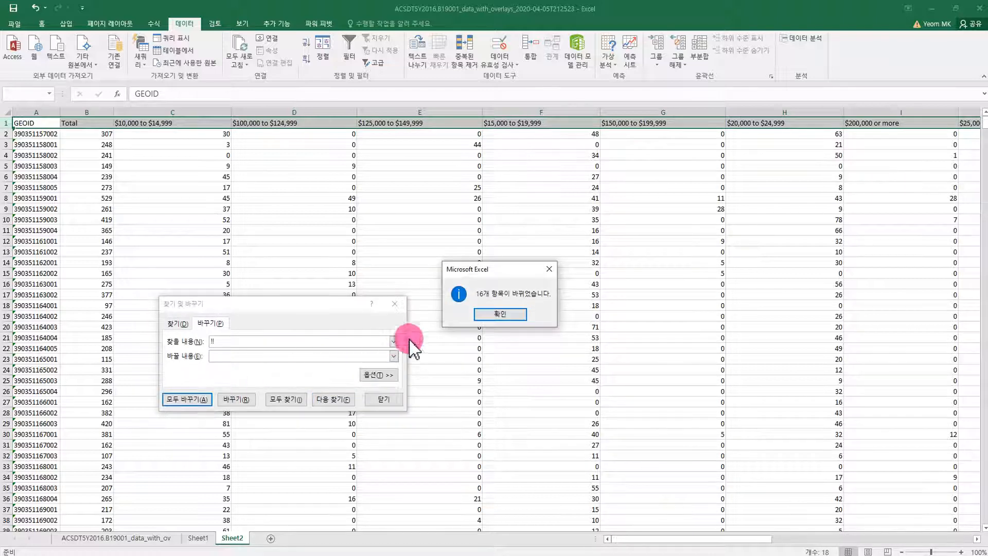
pyautogui.click(493, 312)
pyautogui.click(384, 399)
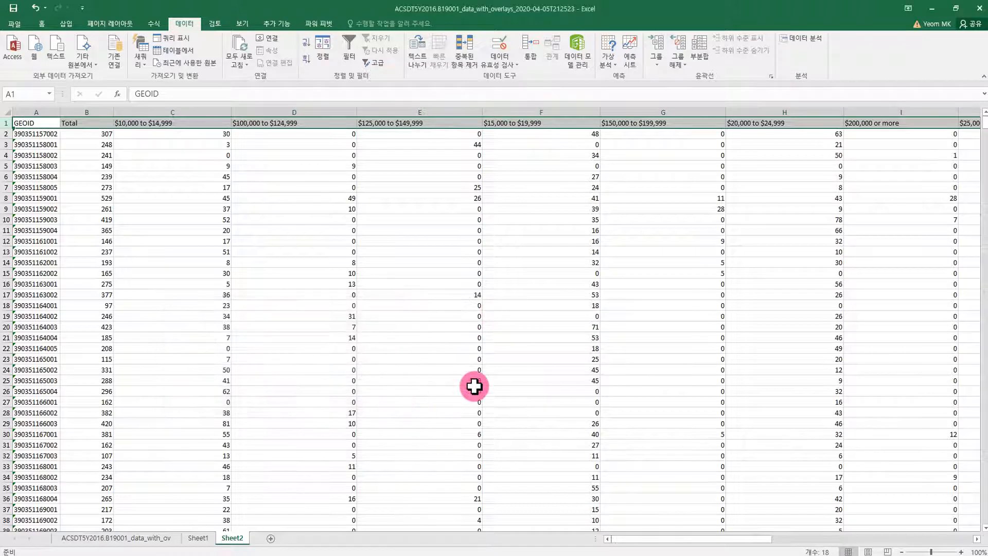
# - Fit the widths of columns B to R to the shortened headers in Sheet2
pyautogui.click(471, 389)
pyautogui.click(102, 110)
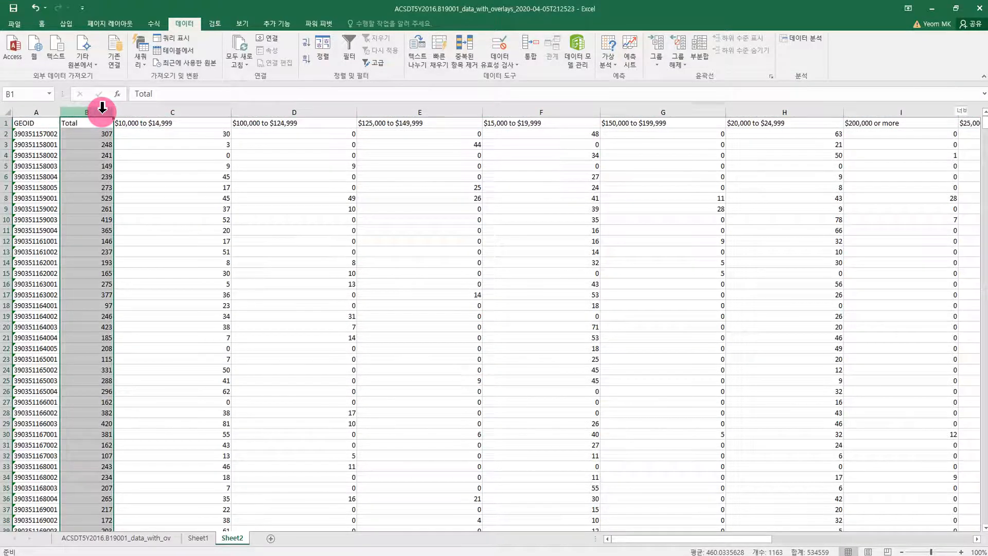
pyautogui.hotkey('ctrl', 'shift', 'Right')
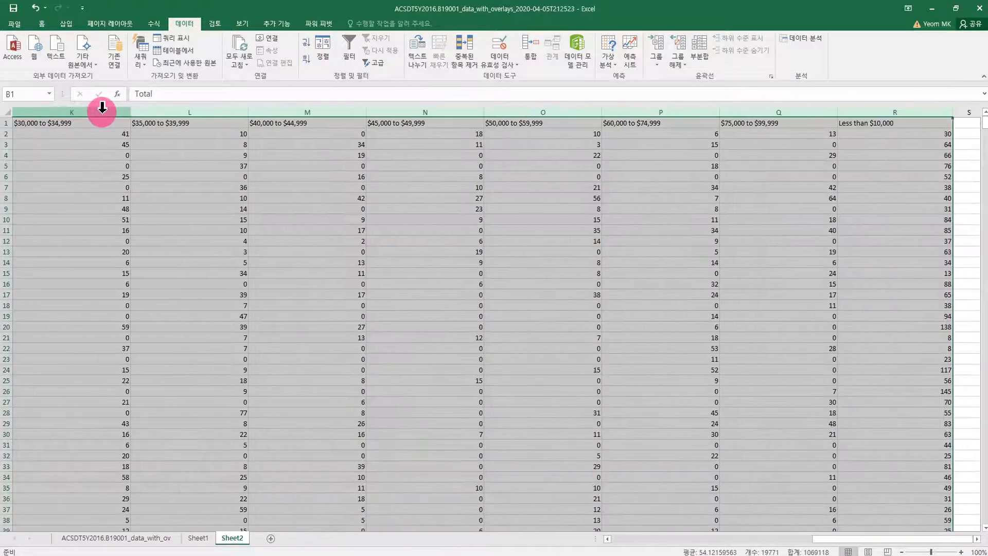
pyautogui.doubleClick(367, 111)
pyautogui.click(370, 254)
pyautogui.moveTo(749, 538); pyautogui.dragTo(623, 547)
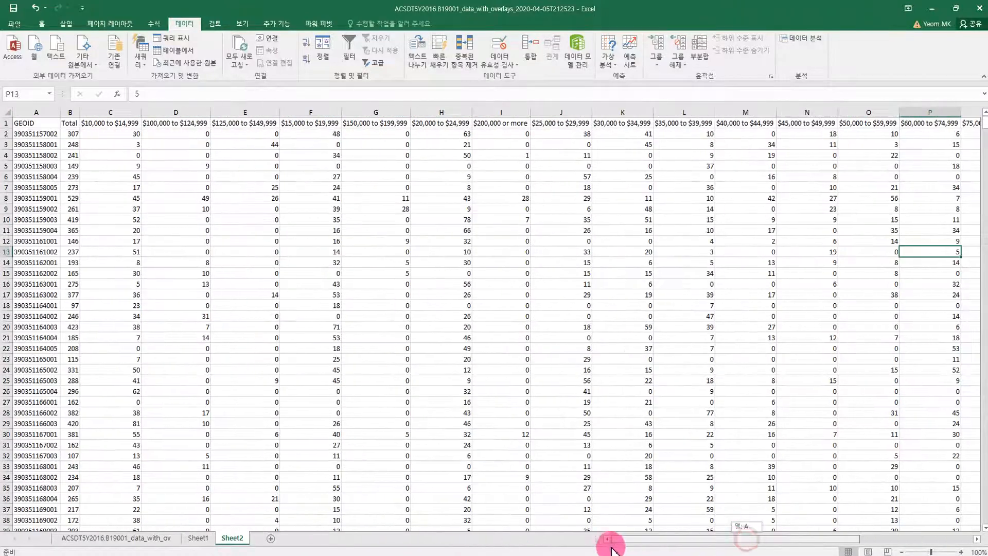
pyautogui.click(348, 369)
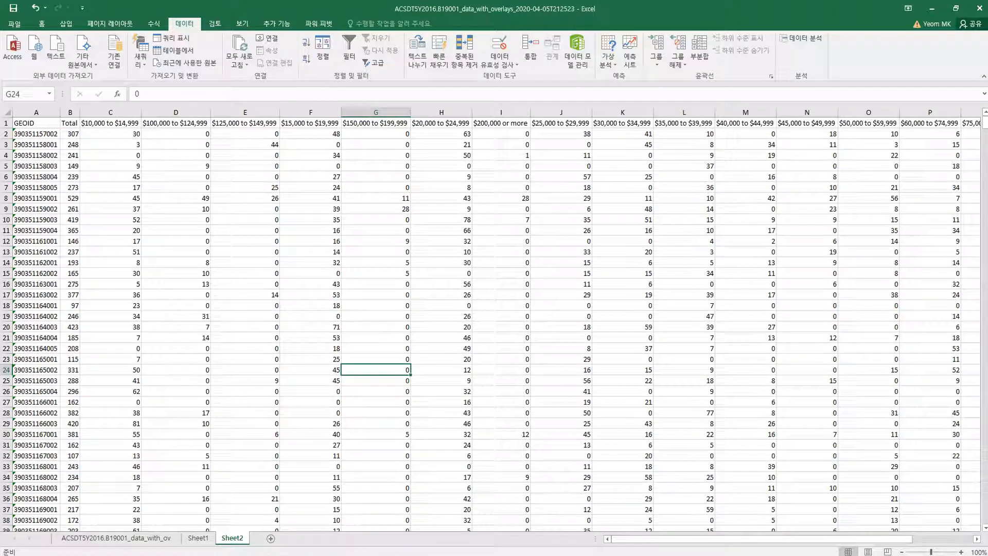
# - Open the ACSDT5Y2016.B19001 metadata file and fit columns A and B to their contents
pyautogui.click(266, 555)
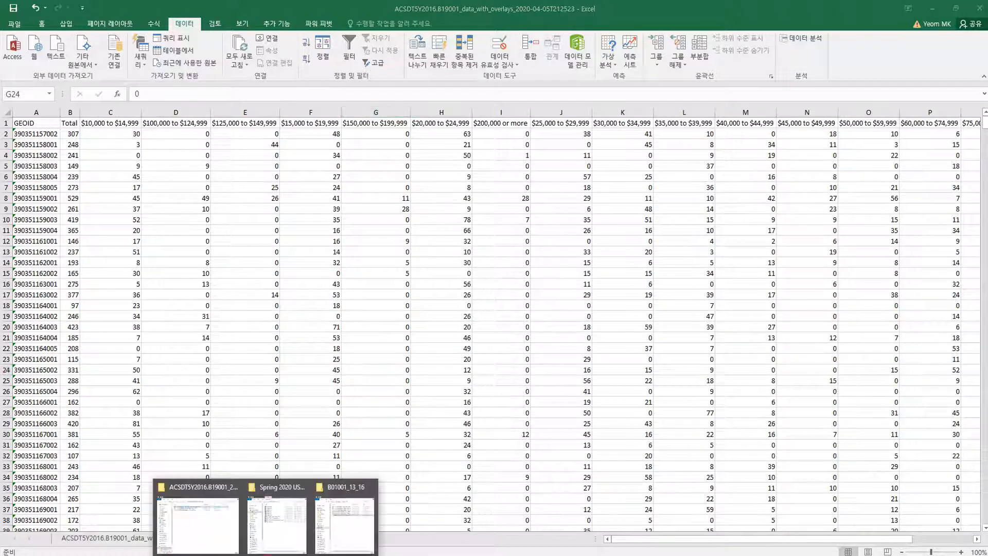
pyautogui.click(335, 535)
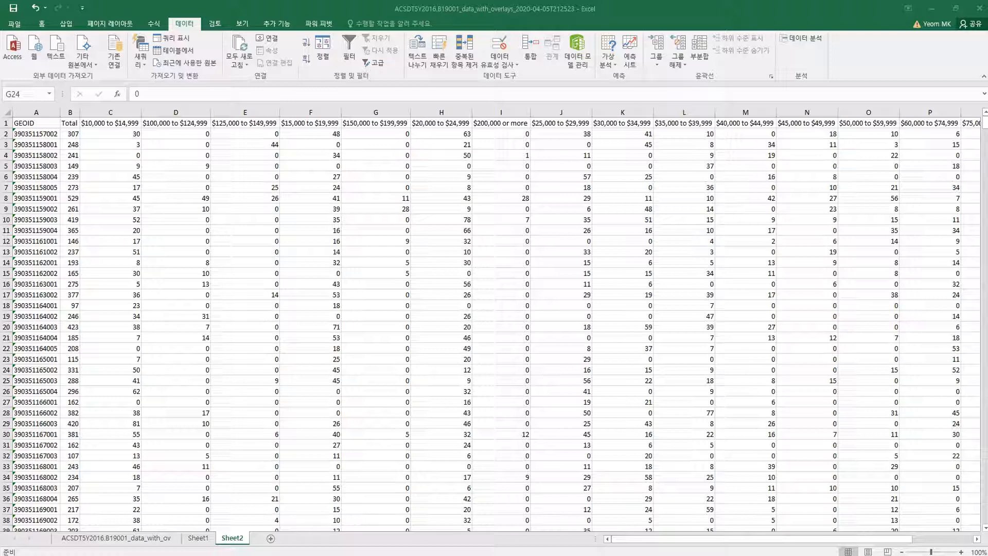
pyautogui.click(306, 240)
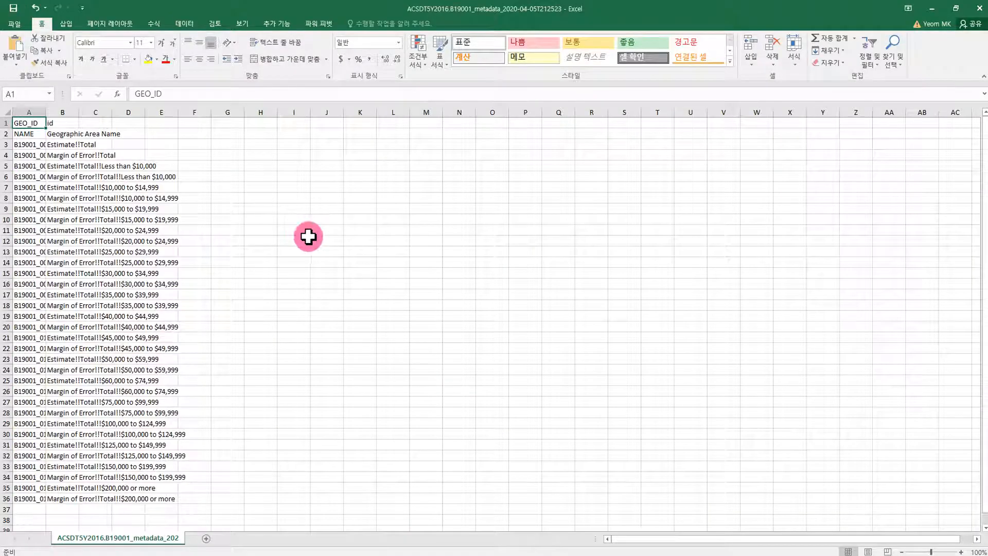
pyautogui.doubleClick(46, 111)
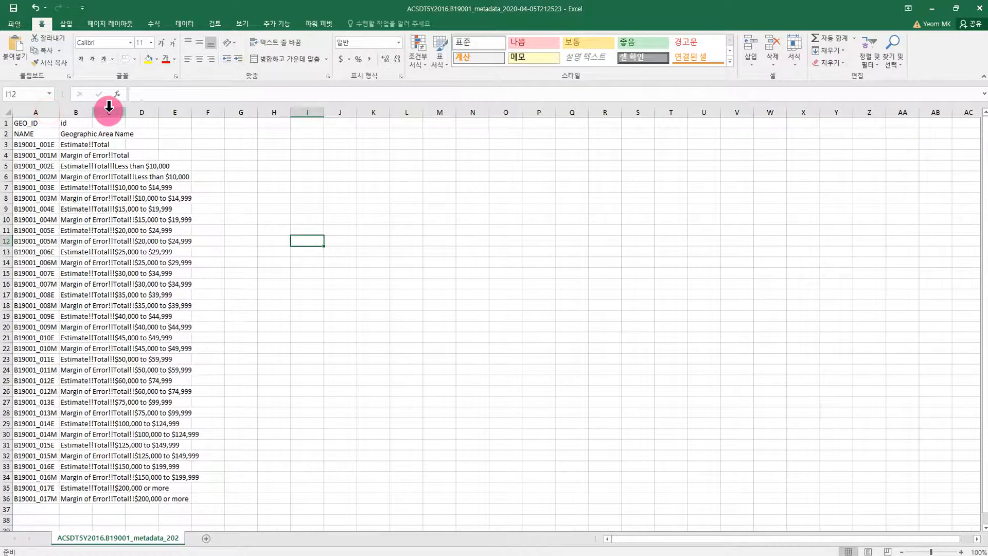
pyautogui.doubleClick(92, 111)
pyautogui.click(283, 174)
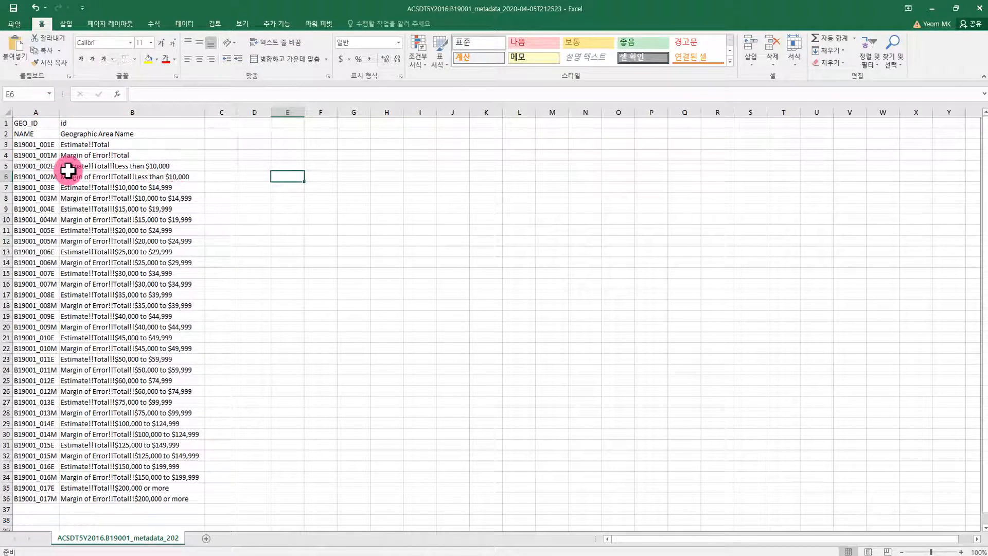
# - Compare the income-range order in the metadata file with the order of header columns C to R in Sheet2
pyautogui.click(171, 165)
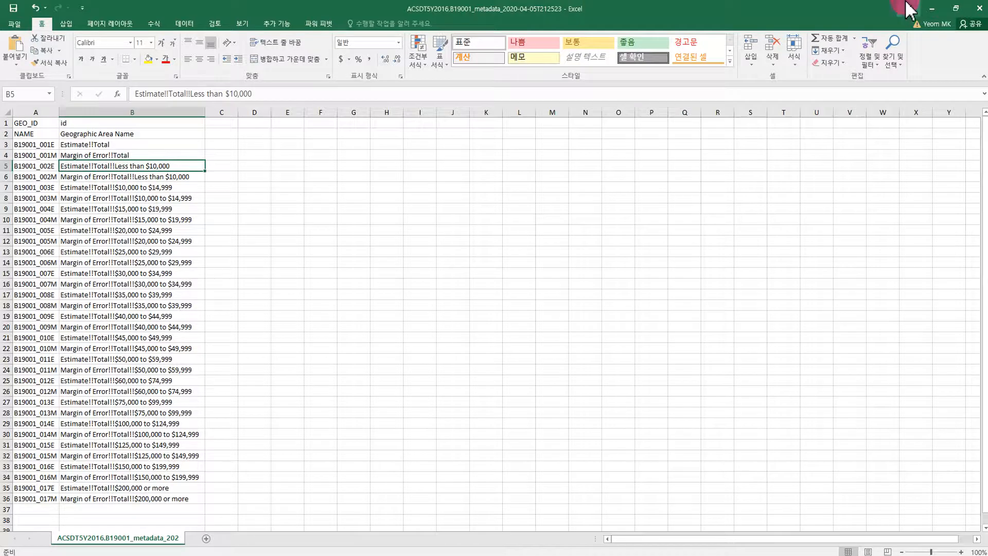
pyautogui.click(932, 8)
pyautogui.click(265, 273)
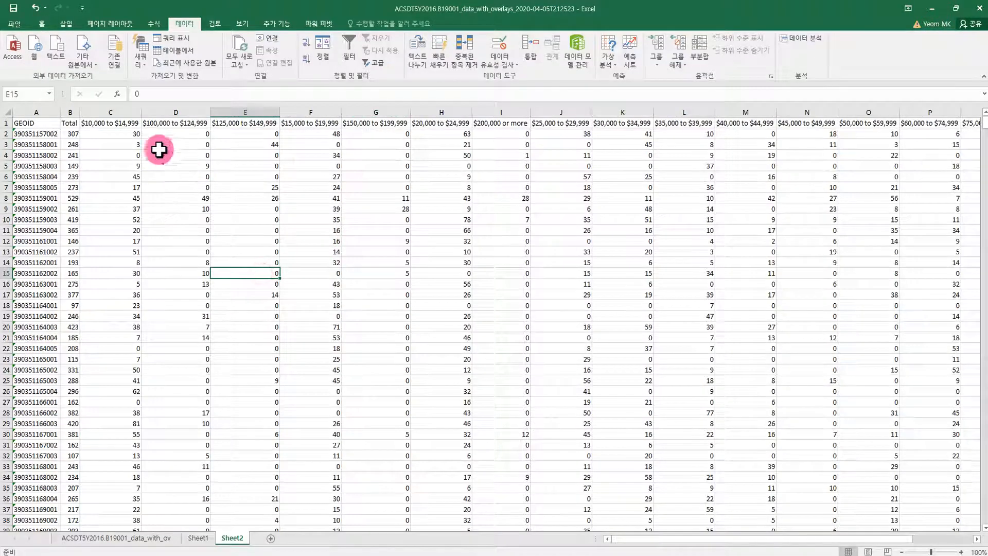
pyautogui.click(94, 122)
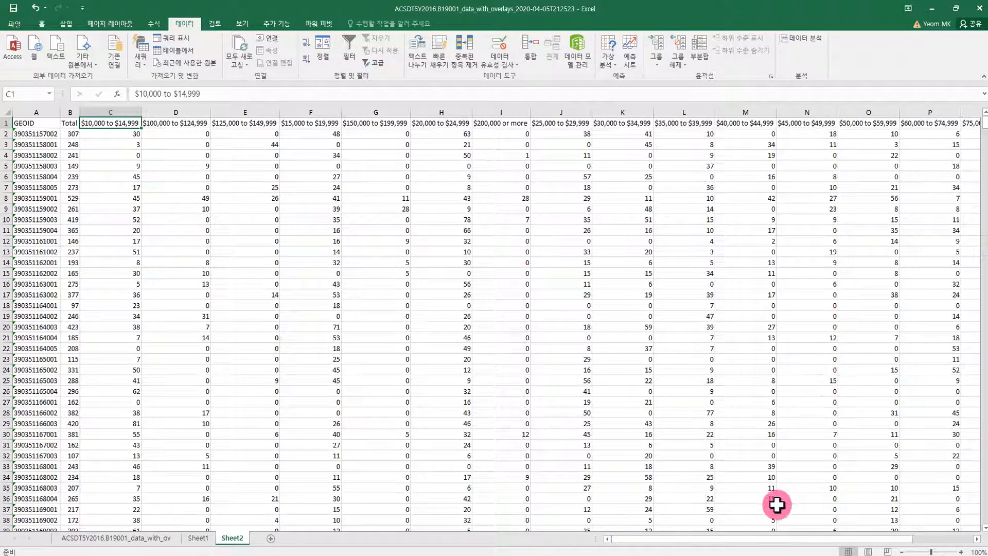
pyautogui.moveTo(723, 539); pyautogui.dragTo(789, 538)
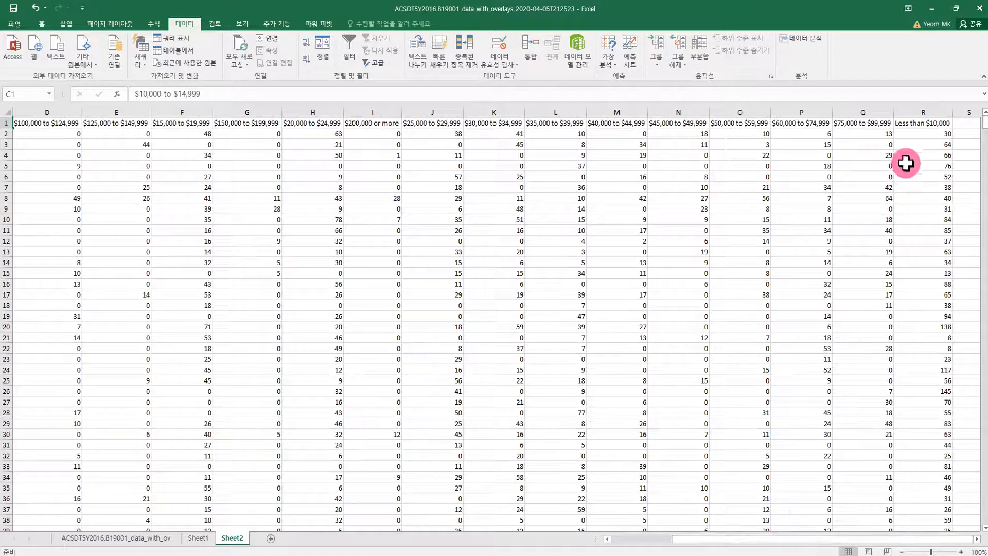
pyautogui.click(917, 113)
pyautogui.moveTo(723, 539); pyautogui.dragTo(625, 539)
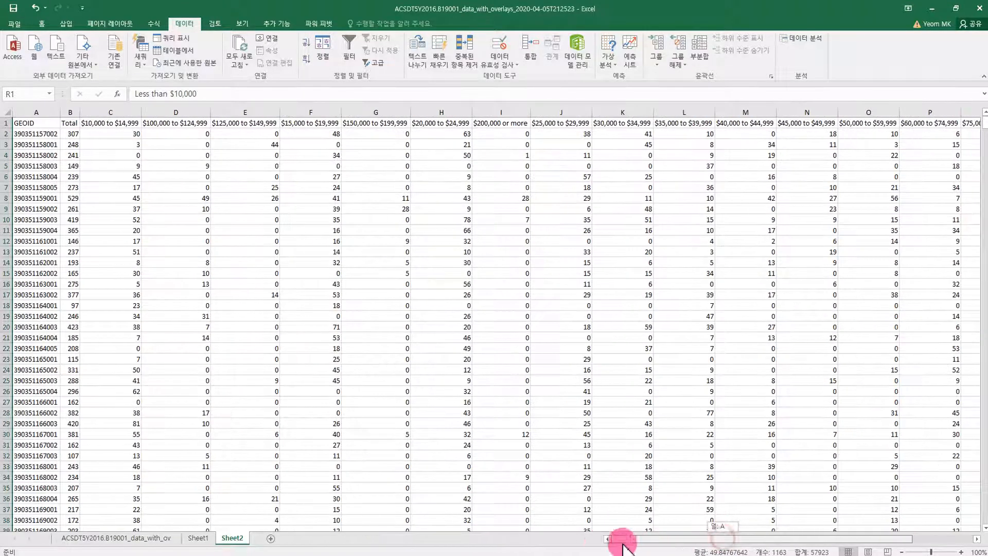
# - Insert an empty column C before the "$10,000 to $14,999" column in Sheet2 and widen it
pyautogui.click(117, 110)
pyautogui.rightClick(116, 109)
pyautogui.click(165, 189)
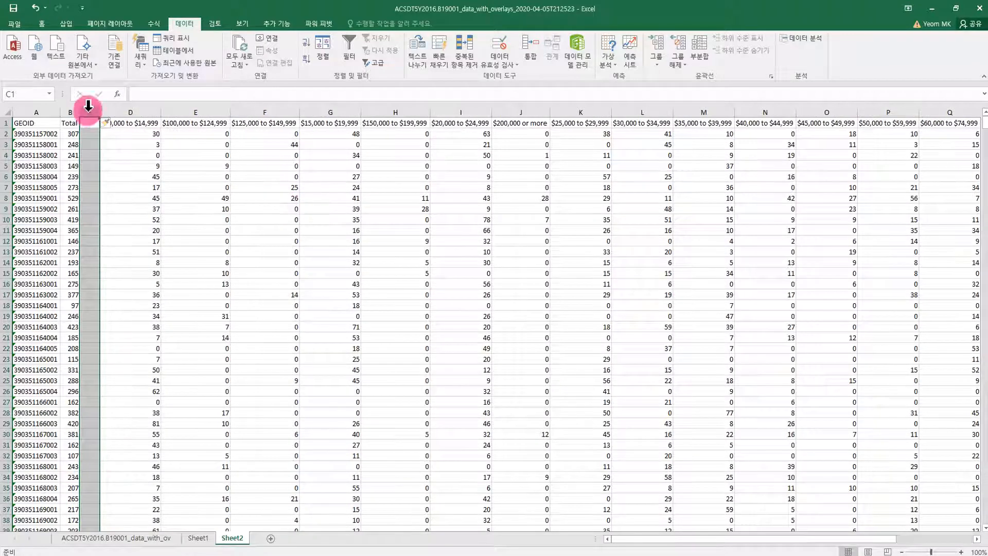
pyautogui.moveTo(101, 111); pyautogui.dragTo(144, 112)
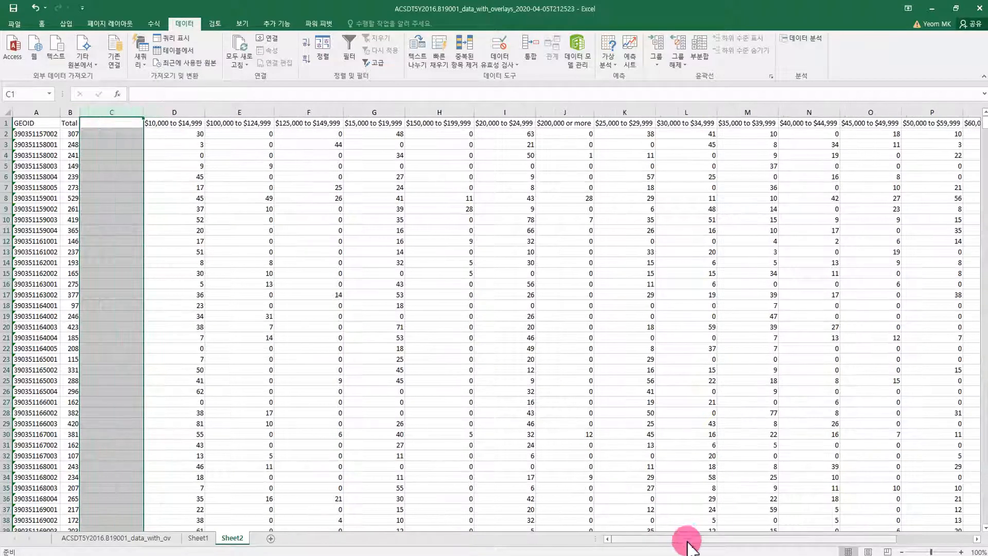
# - Copy the "Less than $10,000" column from column S into the empty column C
pyautogui.moveTo(688, 537); pyautogui.dragTo(801, 540)
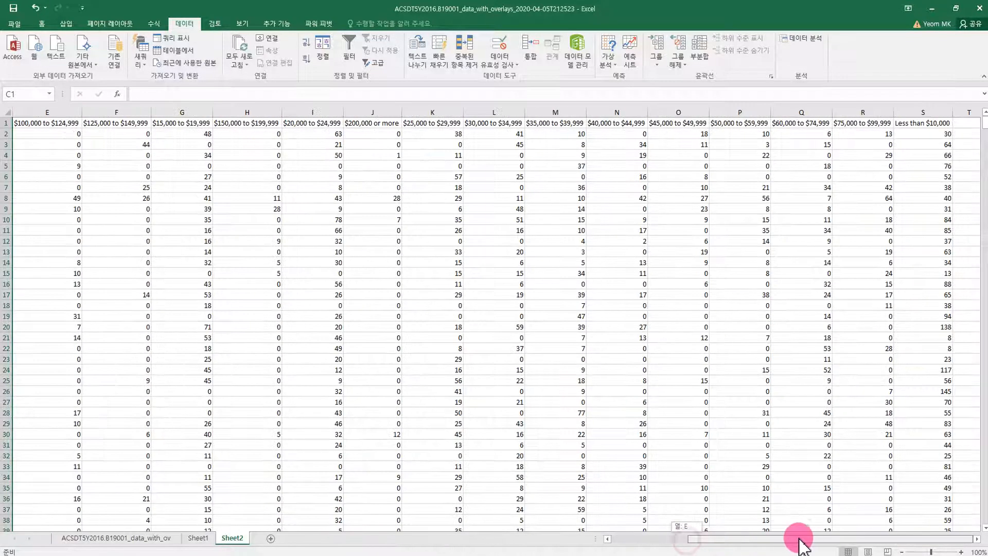
pyautogui.click(921, 111)
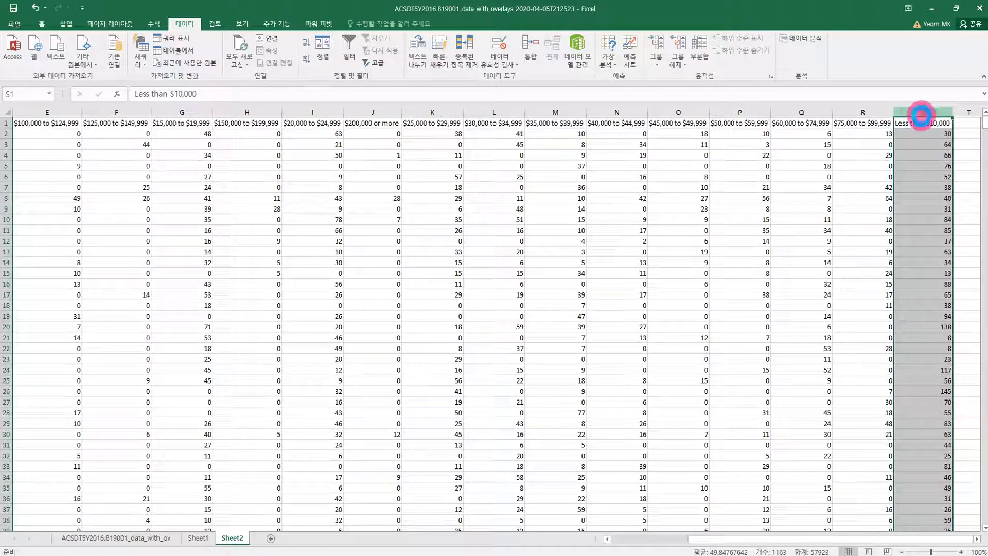
pyautogui.hotkey('ctrl', 'c')
pyautogui.moveTo(787, 539); pyautogui.dragTo(713, 539)
pyautogui.click(112, 124)
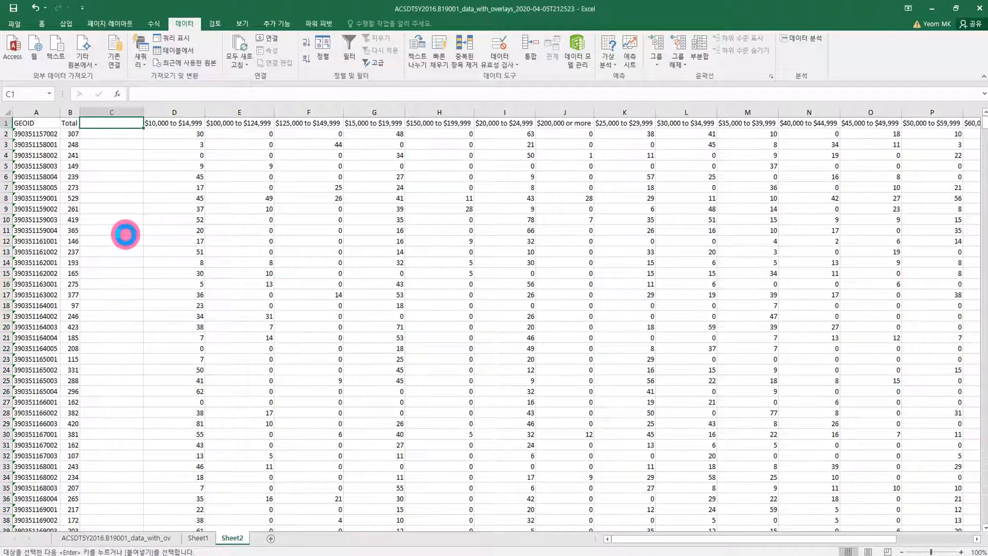
pyautogui.press('Return')
pyautogui.click(165, 238)
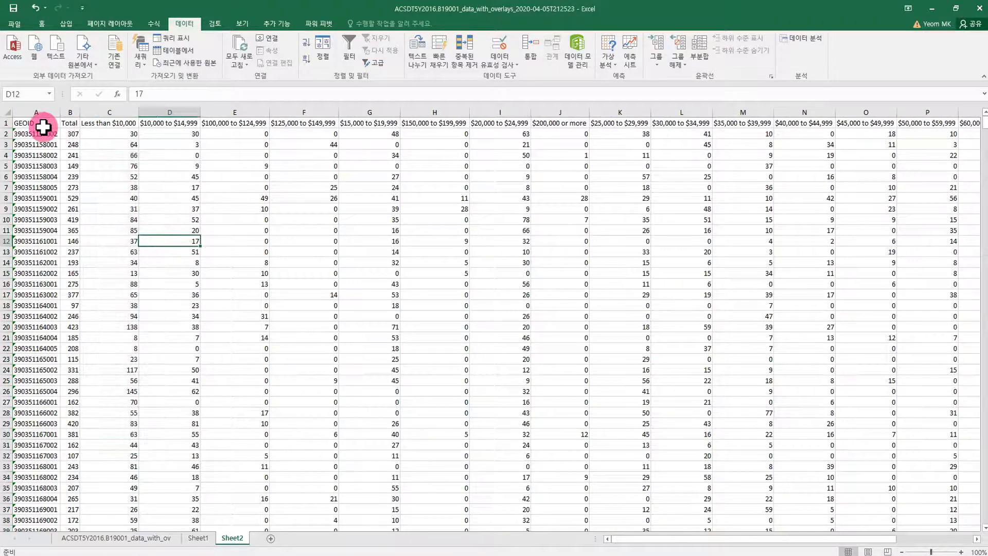
# - Make header row 1 taller and fill the "$100,000 to $124,999" and "$125,000 to $149,999" columns with yellow
pyautogui.moveTo(7, 128); pyautogui.dragTo(7, 138)
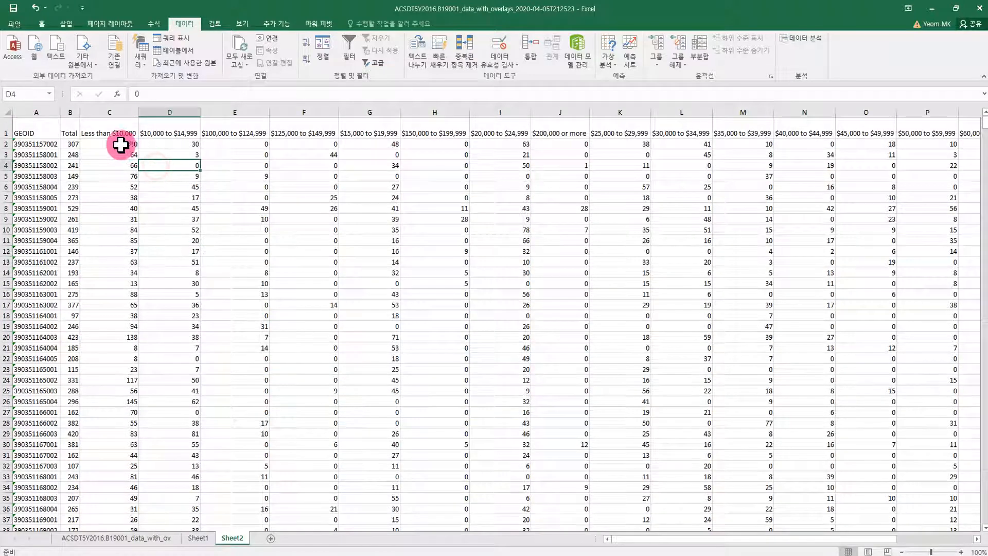
pyautogui.click(111, 130)
pyautogui.click(167, 131)
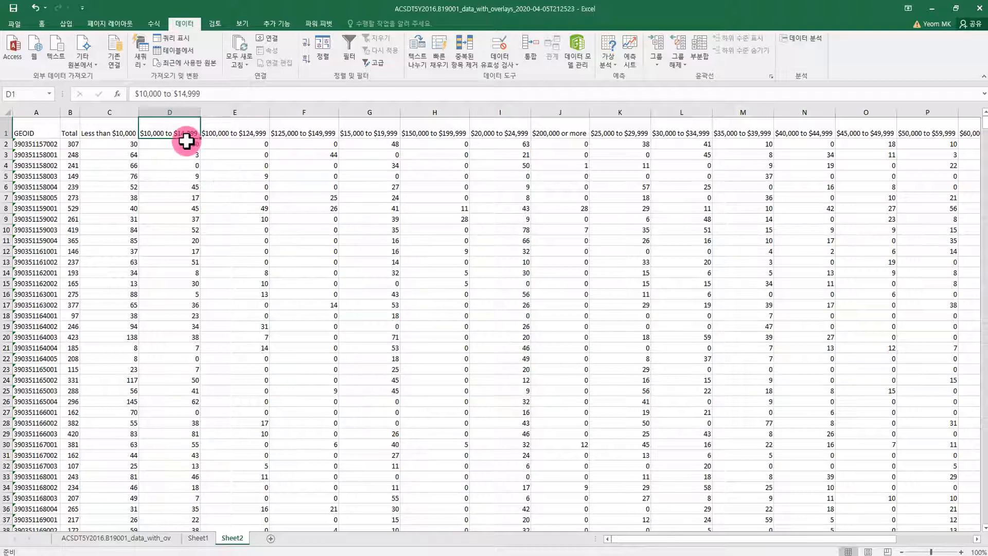
pyautogui.moveTo(229, 103); pyautogui.dragTo(286, 106)
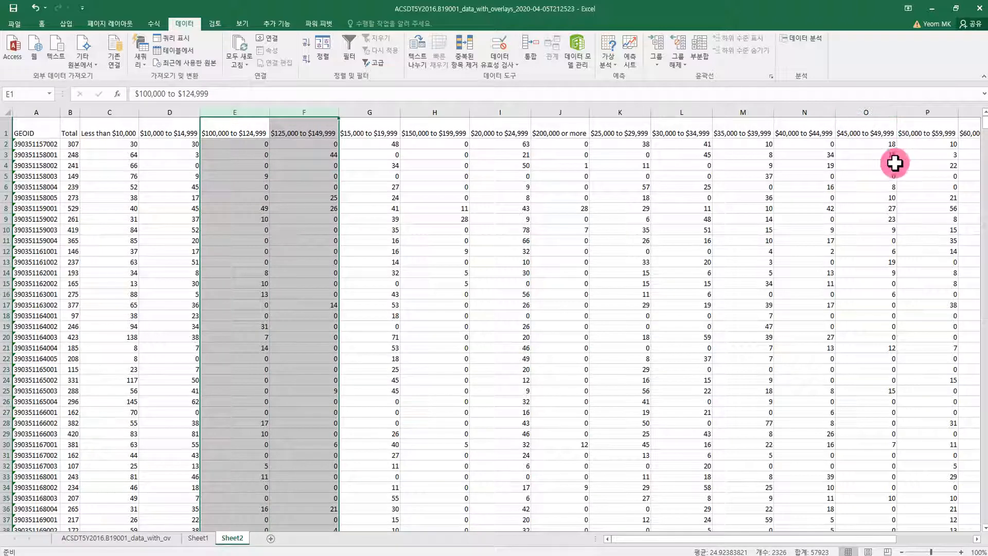
pyautogui.moveTo(772, 537); pyautogui.dragTo(794, 535)
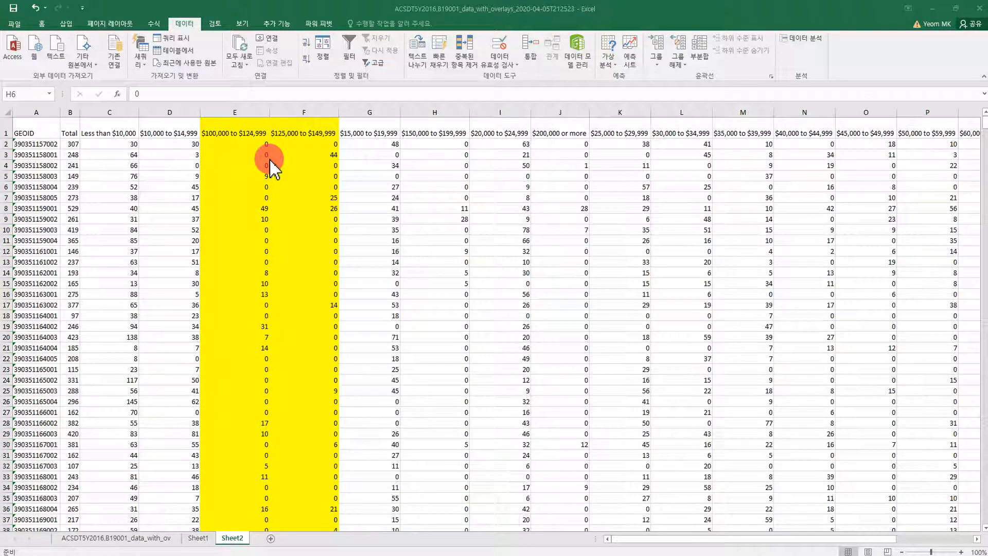
# - Examine the order of the income-range headers in columns C to F, including the yellow columns
pyautogui.click(247, 110)
pyautogui.click(282, 110)
pyautogui.click(230, 112)
pyautogui.click(108, 132)
pyautogui.click(172, 133)
pyautogui.click(247, 133)
pyautogui.click(297, 133)
pyautogui.click(395, 175)
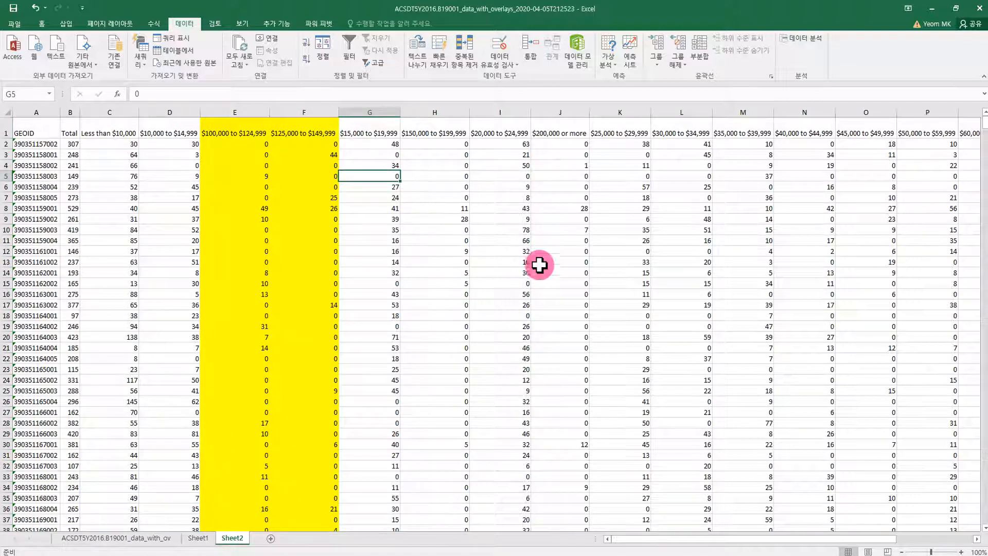
# - Widen column A with the estimate labels in Sheet1
pyautogui.click(199, 537)
pyautogui.click(358, 423)
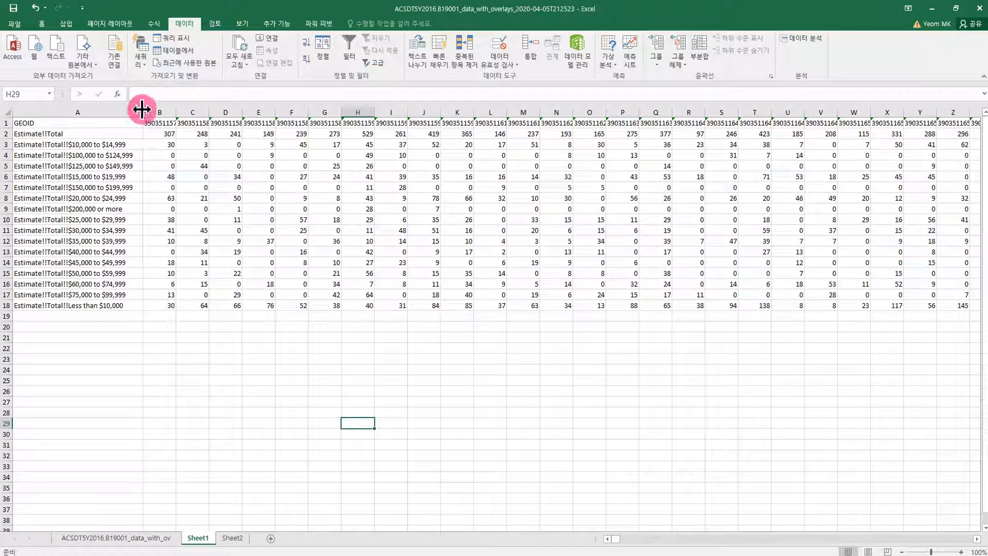
pyautogui.moveTo(142, 109); pyautogui.dragTo(183, 108)
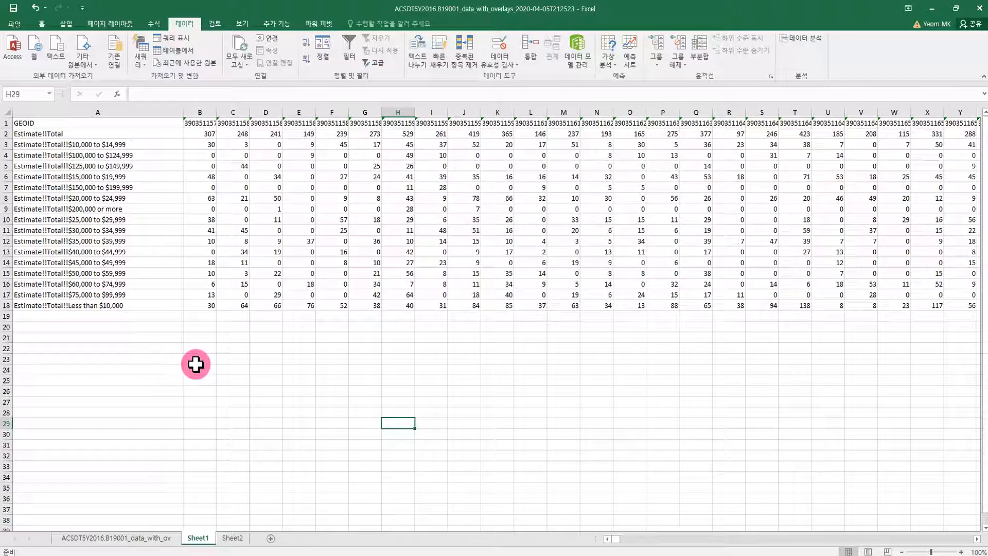
# - Arrange the metadata workbook and the data workbook side by side, narrowing the metadata window so Sheet1's labels are uncovered
pyautogui.doubleClick(473, 14)
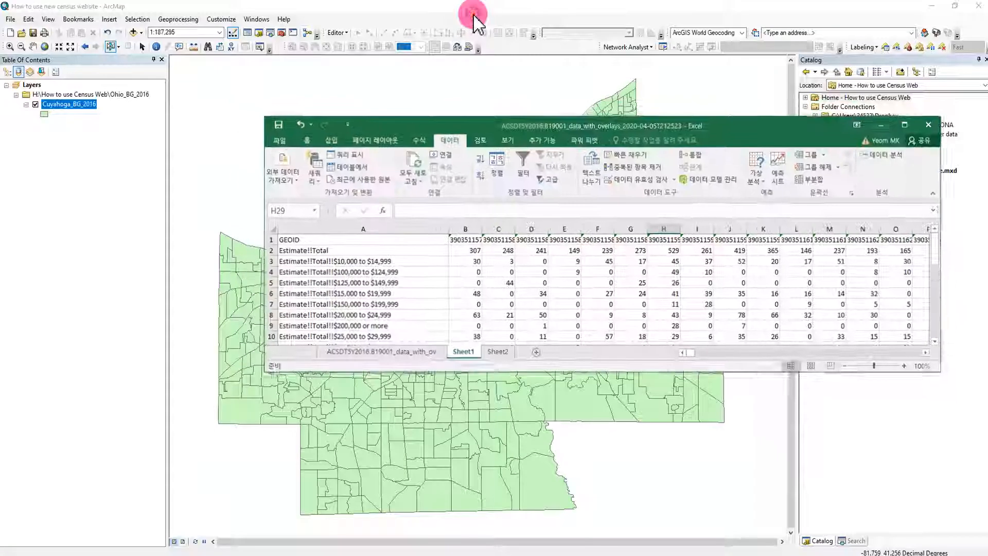
pyautogui.moveTo(522, 114); pyautogui.dragTo(526, 2)
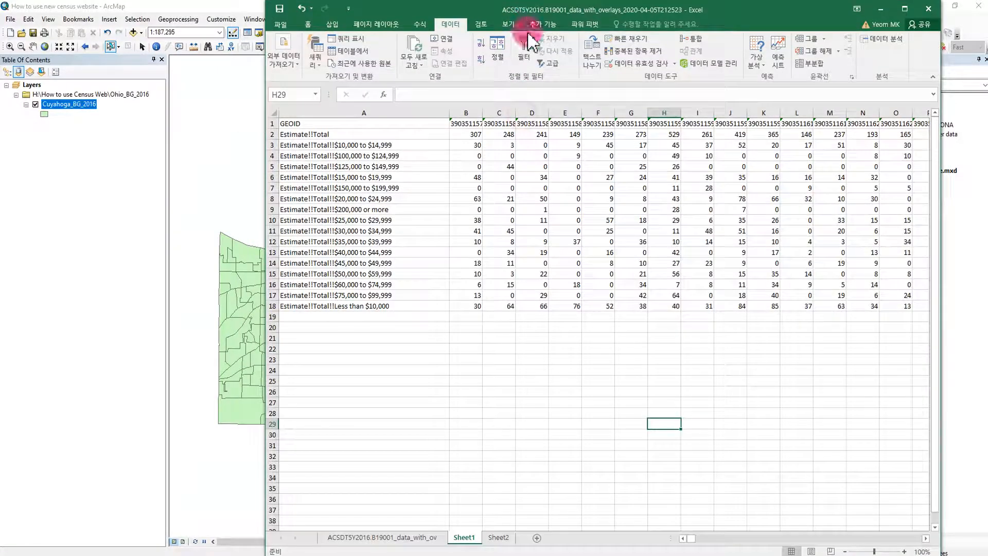
pyautogui.moveTo(0, 49); pyautogui.dragTo(141, 25)
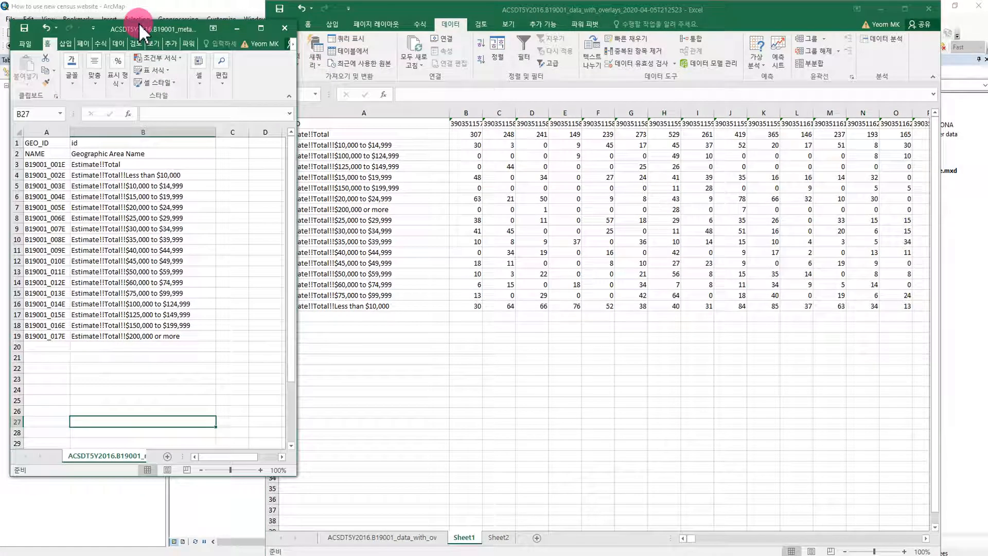
pyautogui.moveTo(299, 184); pyautogui.dragTo(258, 185)
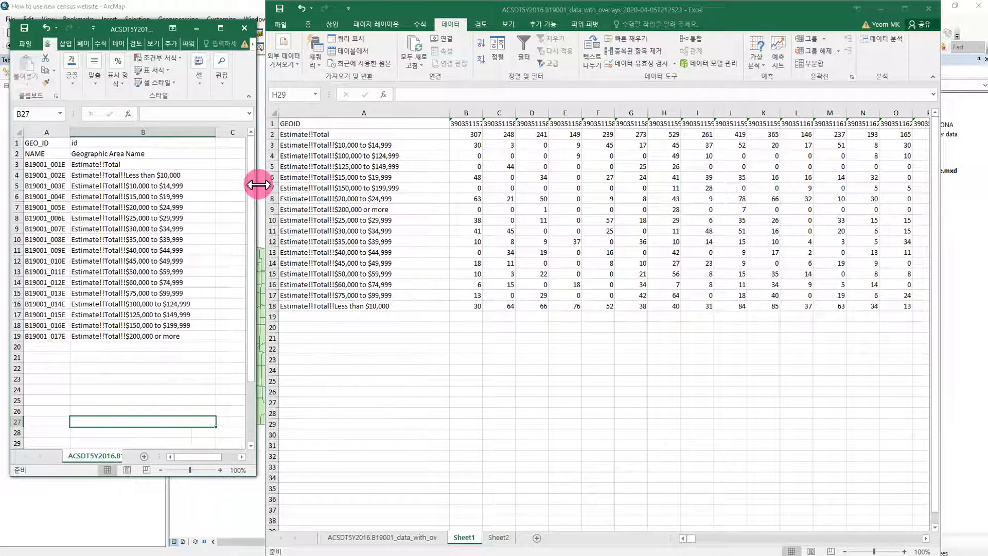
# - Insert an empty row 3 below the Total estimate in Sheet1 and move the "Less than $10,000" row into it
pyautogui.click(337, 329)
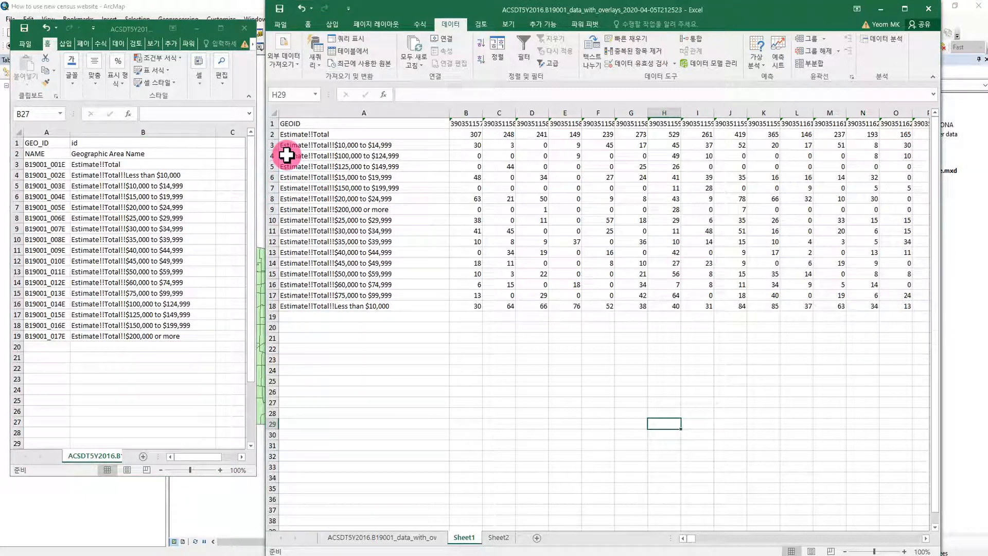
pyautogui.click(272, 144)
pyautogui.rightClick(274, 145)
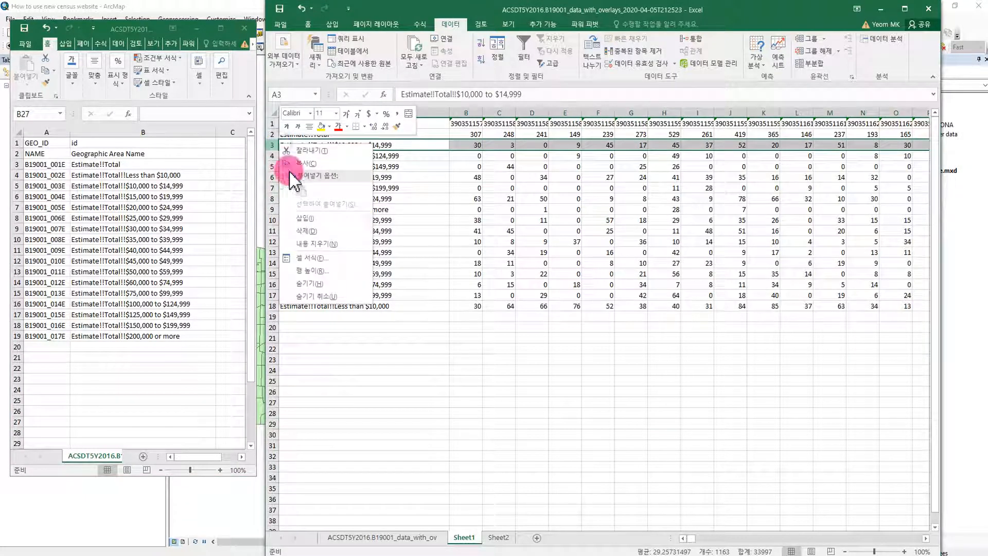
pyautogui.click(308, 217)
pyautogui.click(326, 391)
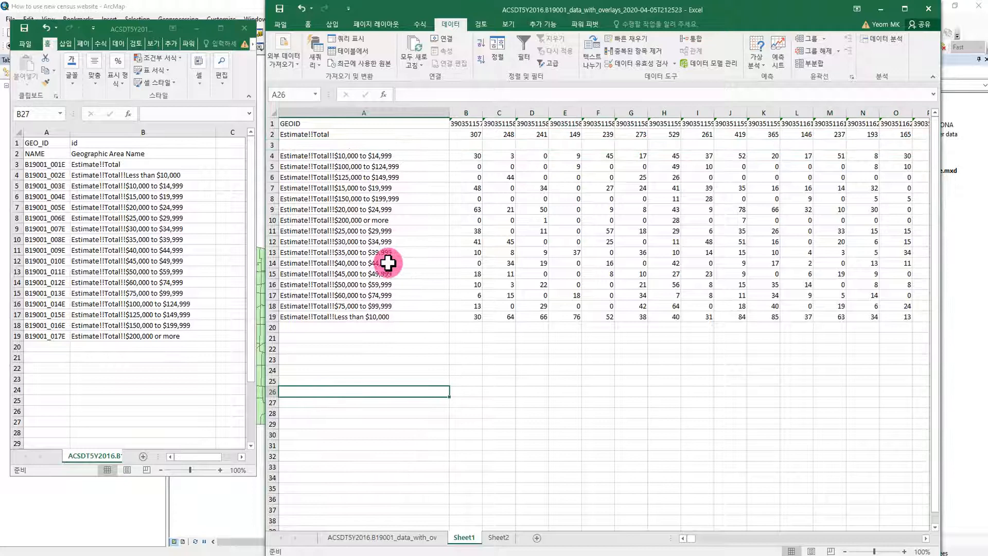
pyautogui.click(272, 316)
pyautogui.moveTo(308, 311); pyautogui.dragTo(308, 149)
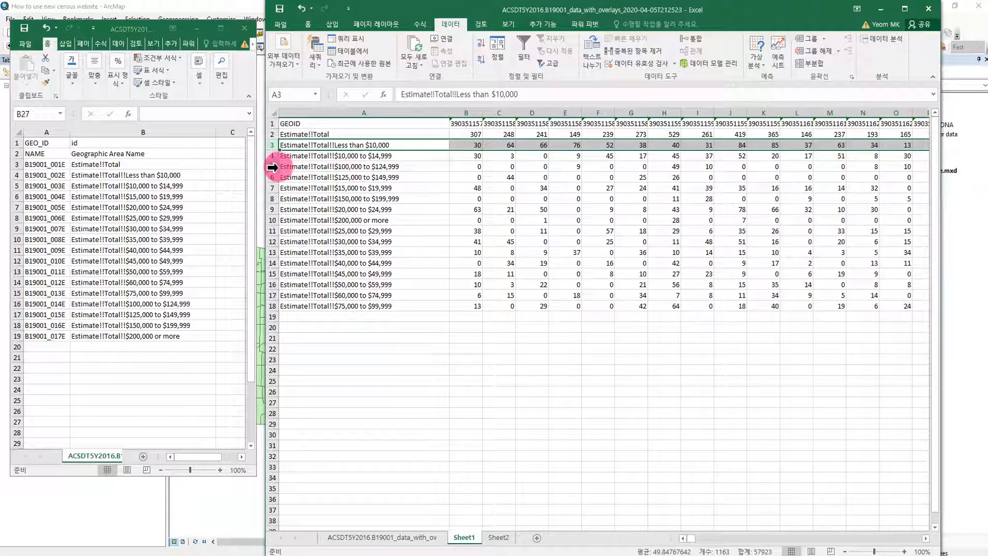
# - Move the "$100,000 to $124,999" and "$125,000 to $149,999" rows below the table, starting at row 22, and delete the emptied rows 5 and 6
pyautogui.moveTo(269, 166); pyautogui.dragTo(271, 177)
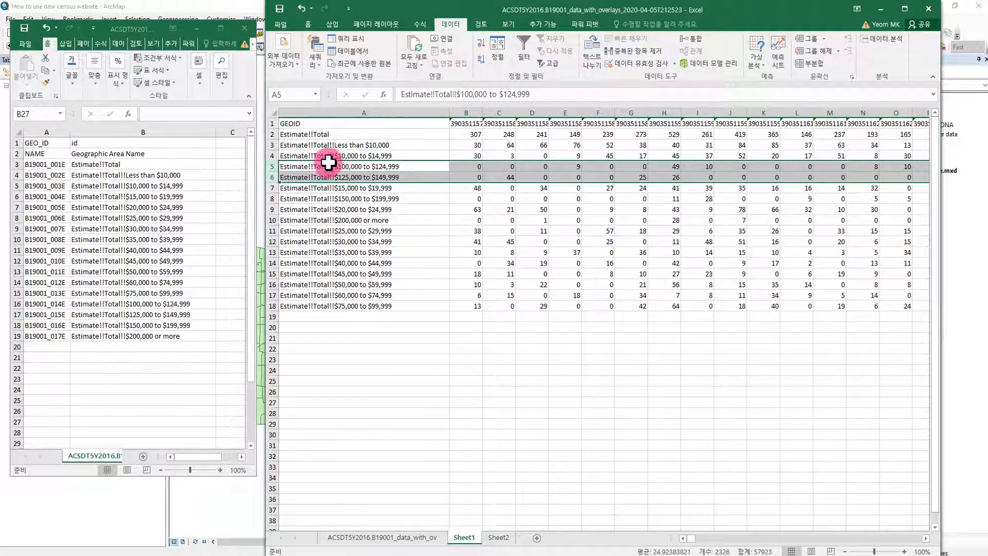
pyautogui.moveTo(330, 162); pyautogui.dragTo(326, 345)
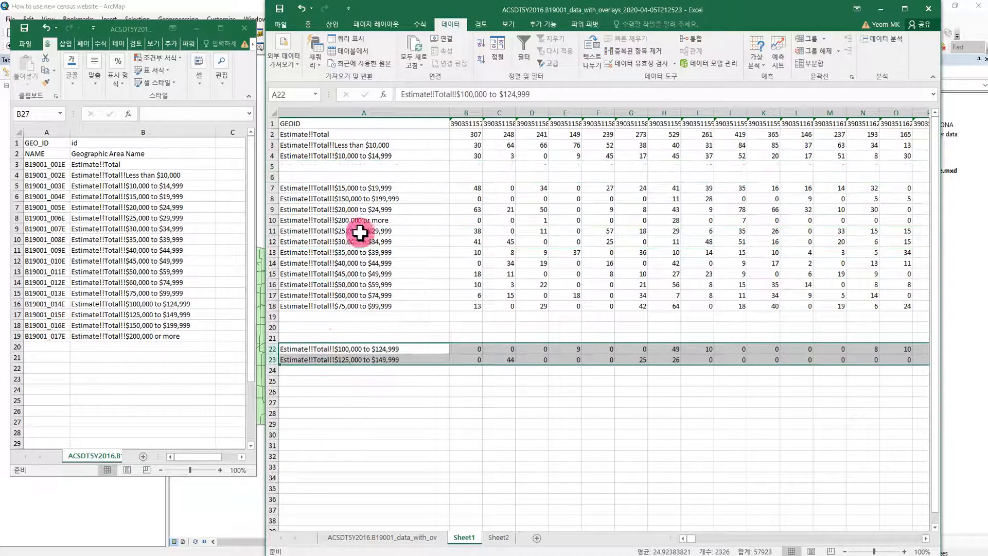
pyautogui.moveTo(276, 164); pyautogui.dragTo(274, 176)
pyautogui.rightClick(274, 176)
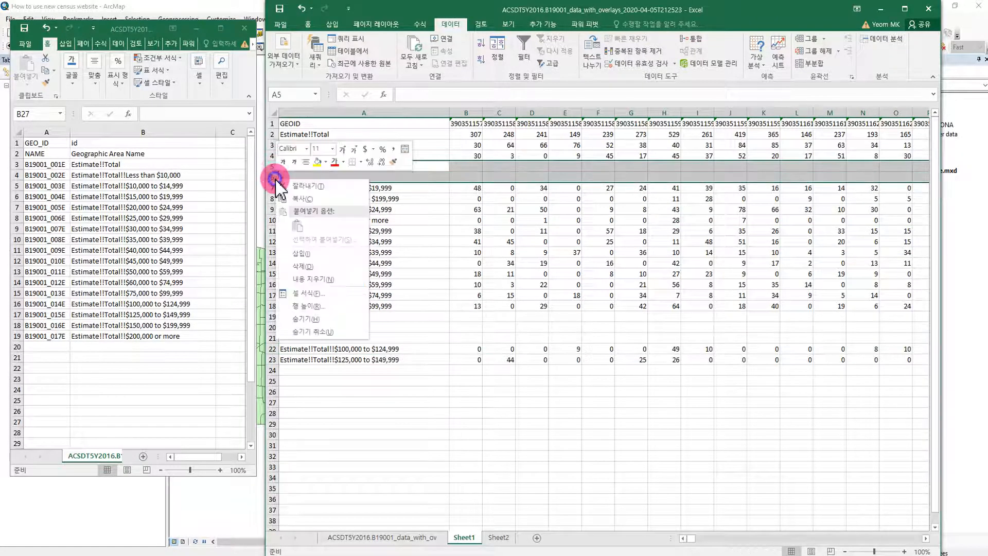
pyautogui.click(327, 266)
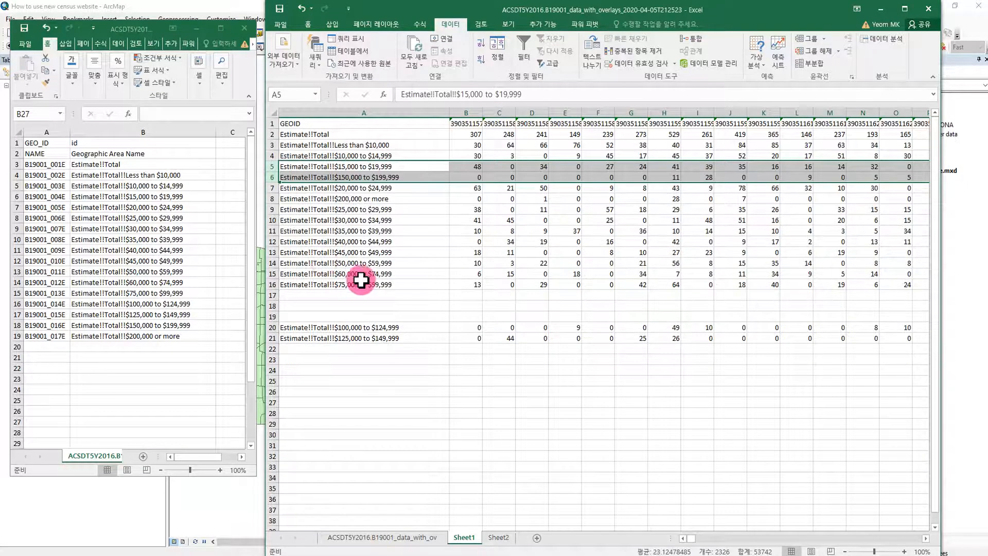
pyautogui.click(369, 313)
# - Move the "$150,000 to $199,999" row from row 6 to row 19, below the table
pyautogui.click(272, 177)
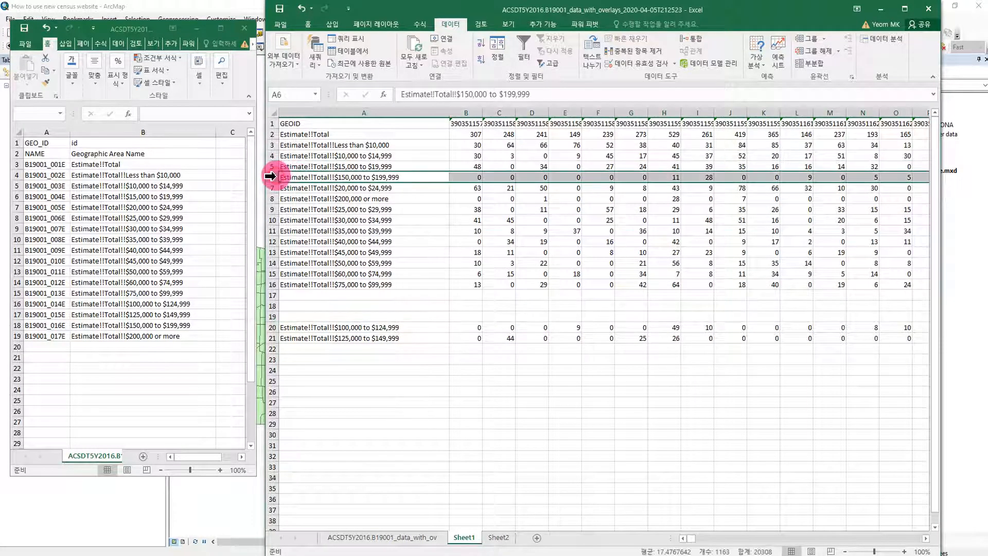
pyautogui.moveTo(360, 173); pyautogui.dragTo(355, 319)
pyautogui.click(377, 390)
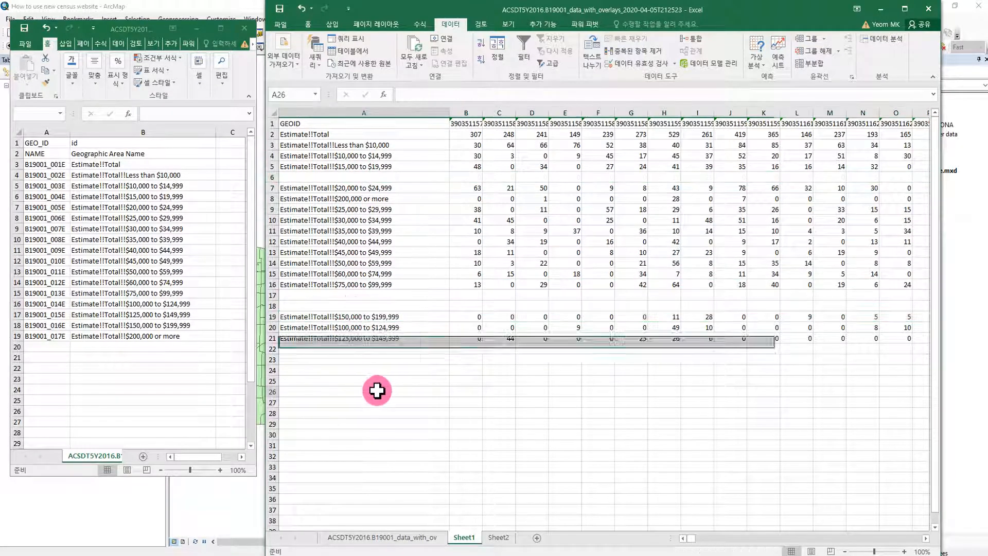
# - Move the "$100,000 to $124,999" row to row 18 and arrange the remaining ranges in ascending order without gaps, ending with "$200,000 or more"
pyautogui.click(273, 327)
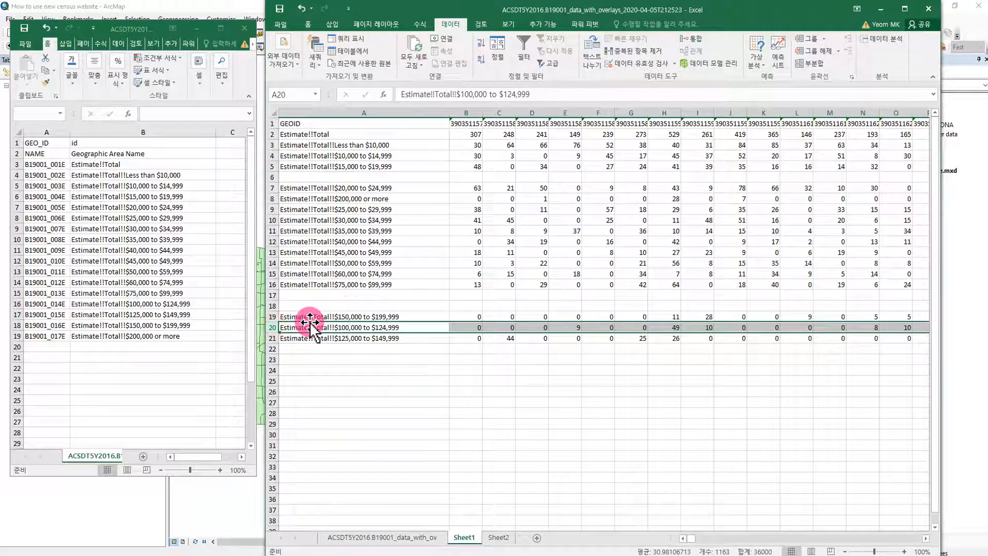
pyautogui.moveTo(287, 325); pyautogui.dragTo(314, 307)
pyautogui.click(355, 379)
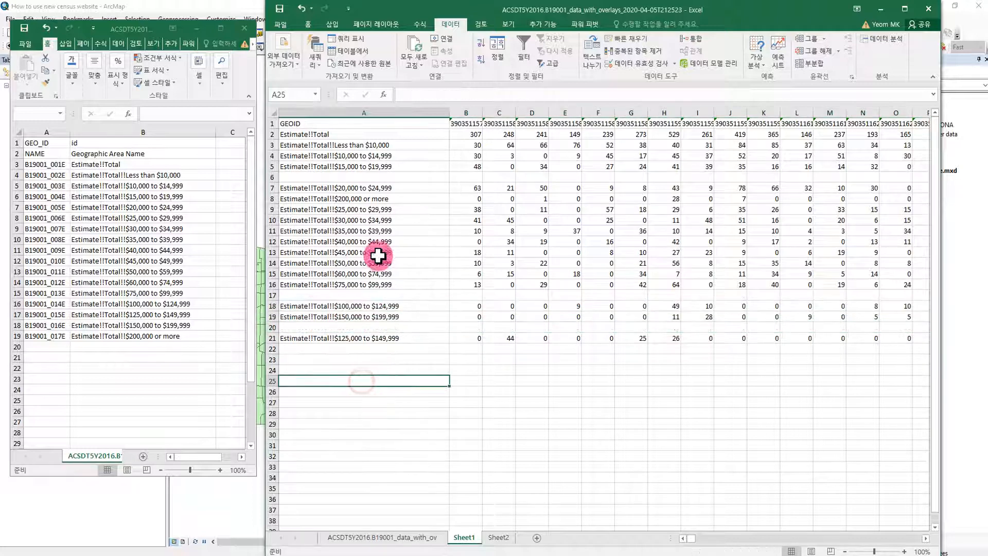
pyautogui.click(380, 201)
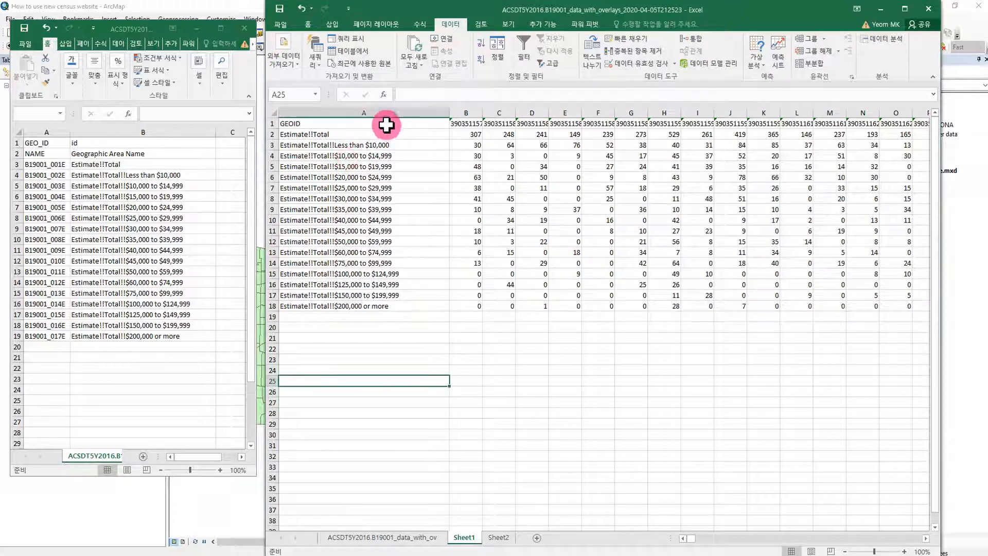
# - Delete Sheet2, which holds the transposed data with the income ranges out of order
pyautogui.click(385, 113)
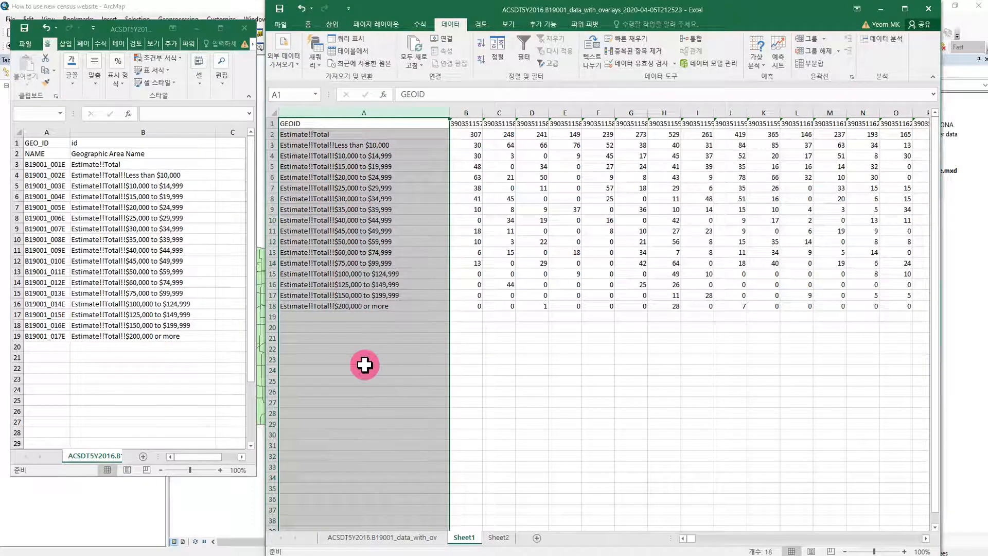
pyautogui.click(501, 537)
pyautogui.rightClick(507, 538)
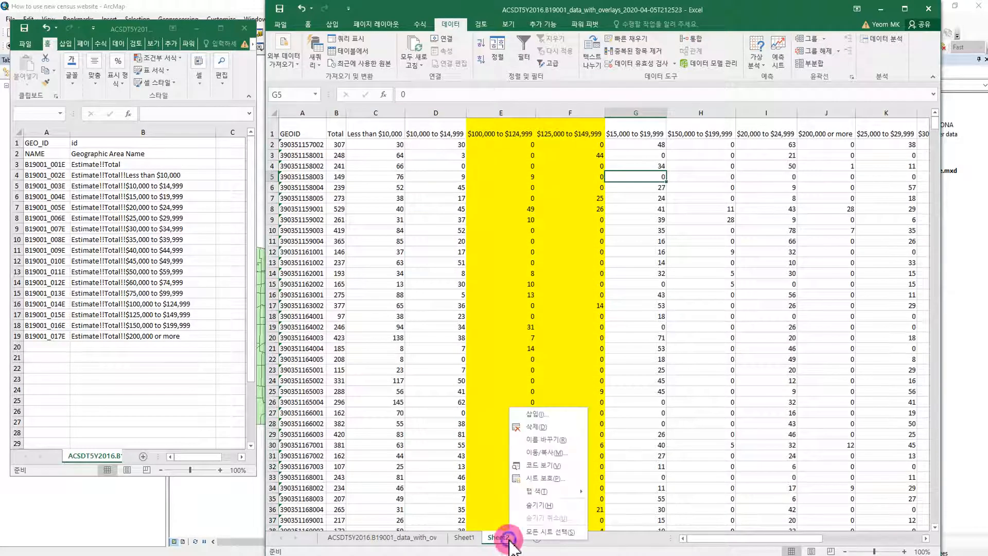
pyautogui.click(537, 427)
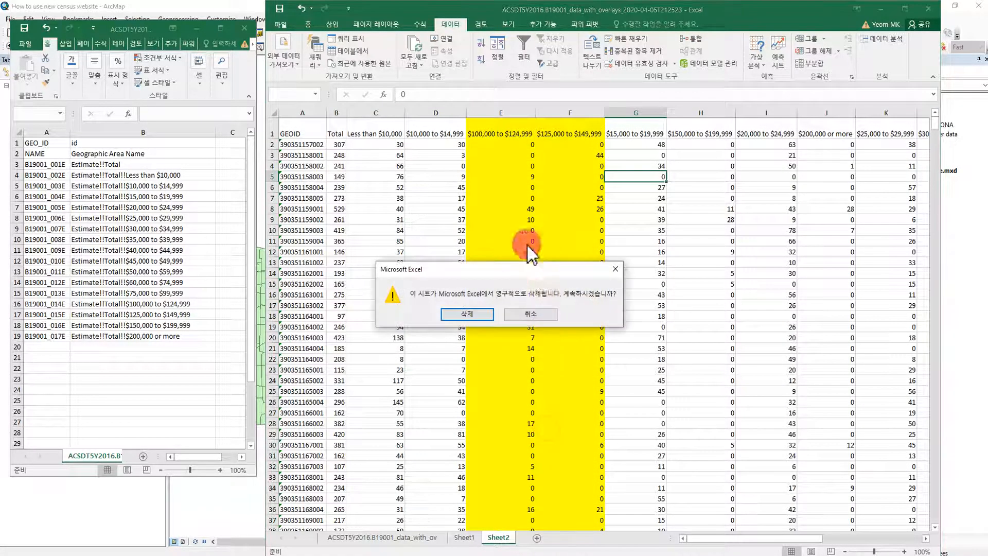
pyautogui.click(470, 312)
pyautogui.click(481, 499)
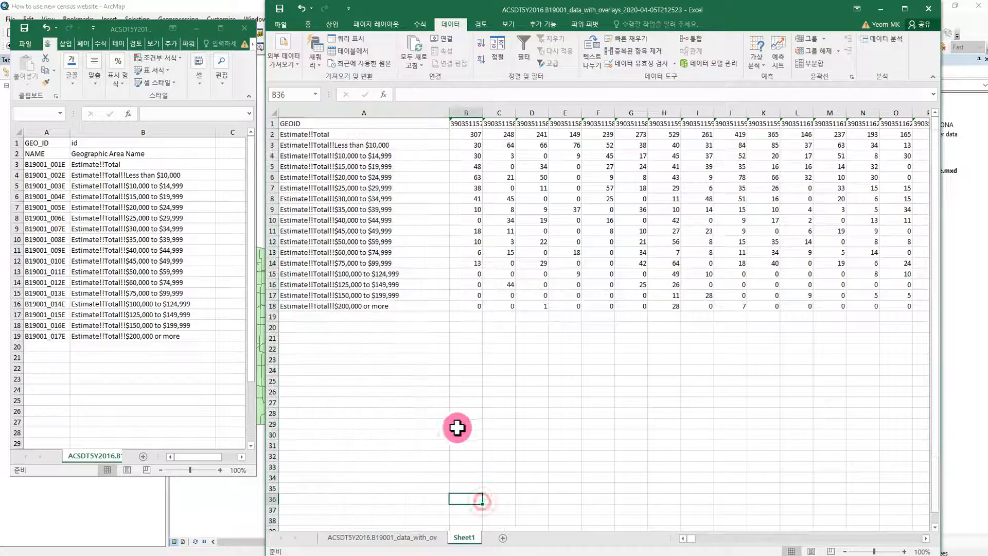
# - Copy the whole reordered table from Sheet1 and paste it transposed at cell A1 of a new sheet
pyautogui.click(358, 125)
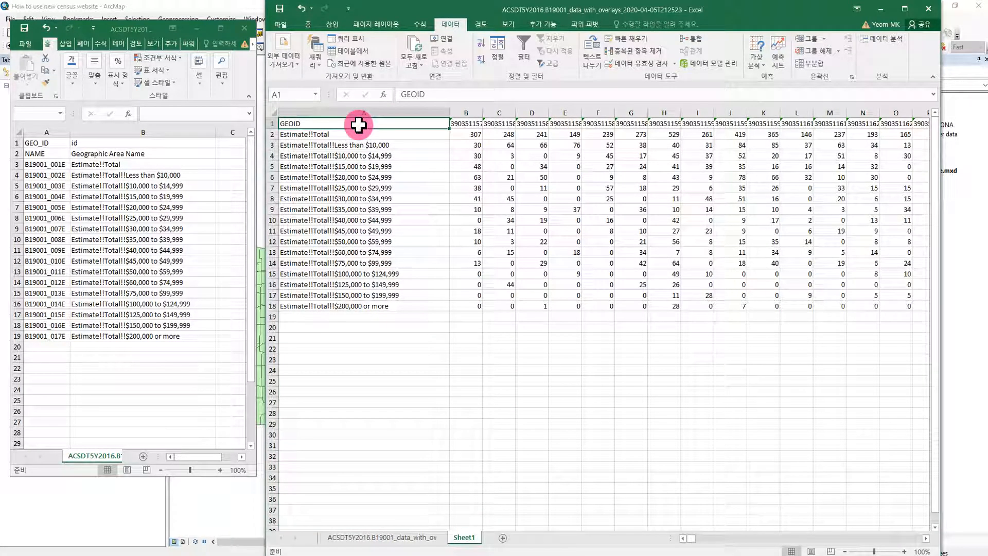
pyautogui.hotkey('ctrl', 'shift', 'Right')
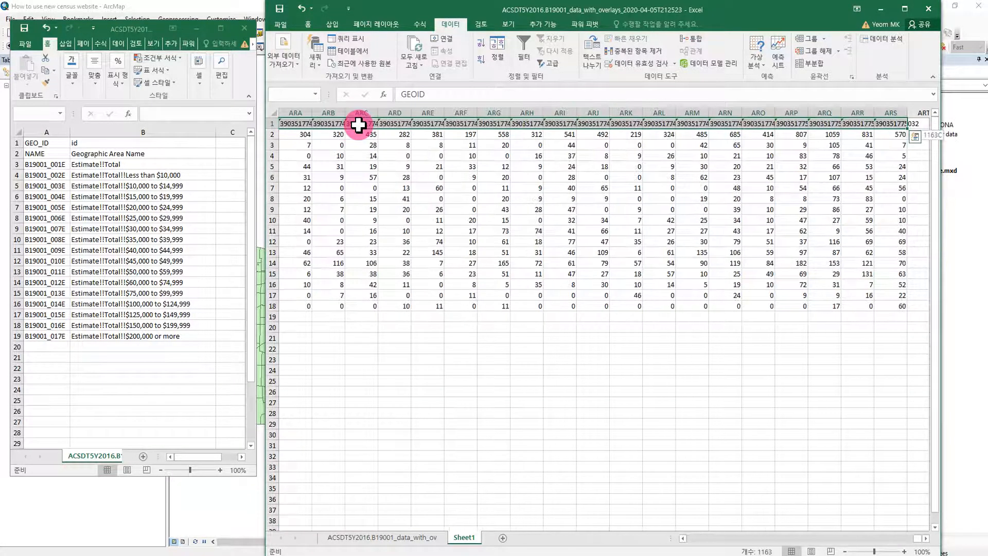
pyautogui.hotkey('ctrl', 'shift', 'Down')
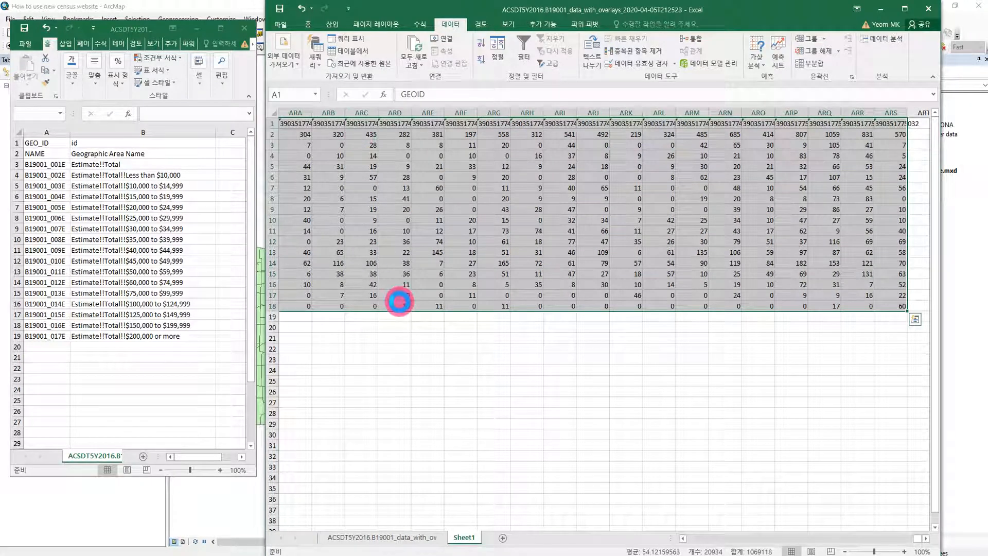
pyautogui.hotkey('ctrl', 'c')
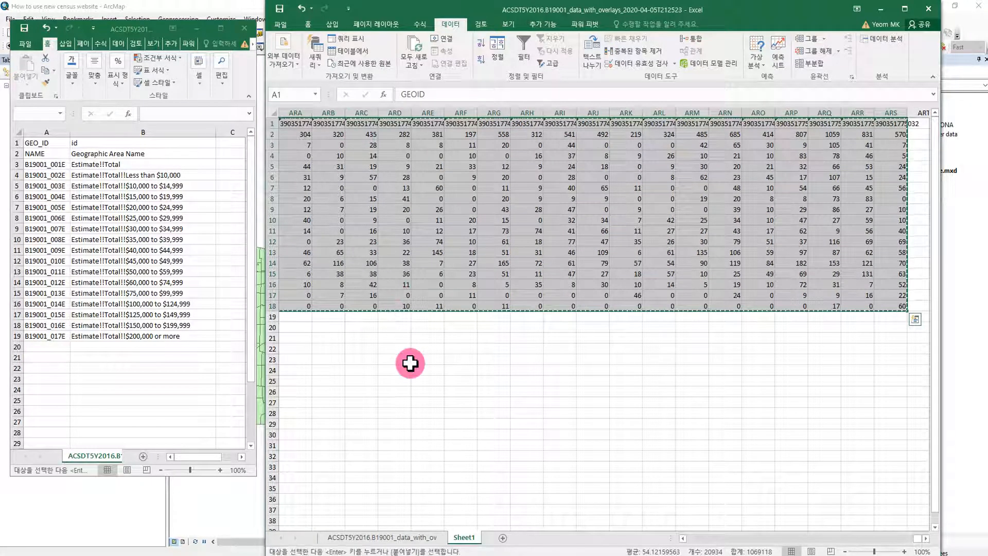
pyautogui.click(503, 540)
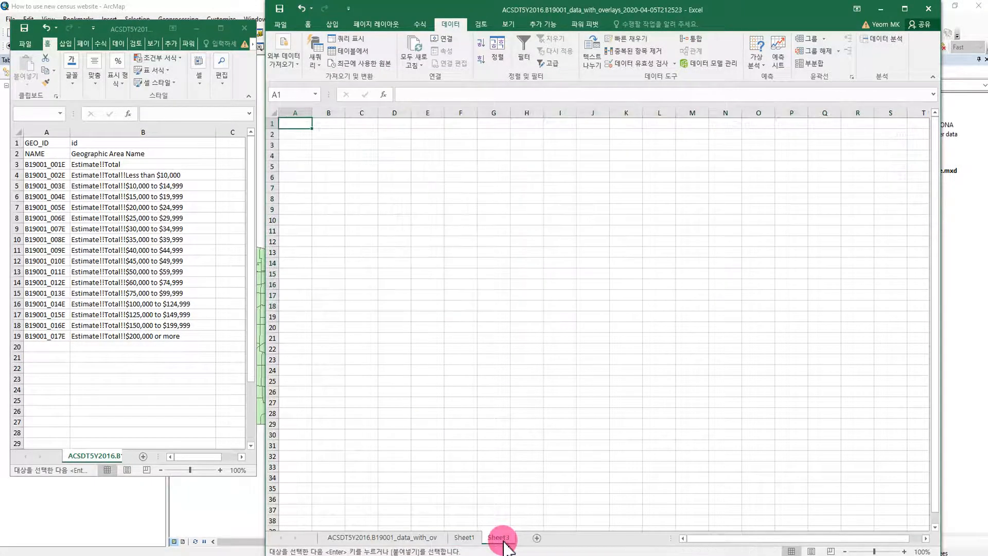
pyautogui.rightClick(298, 120)
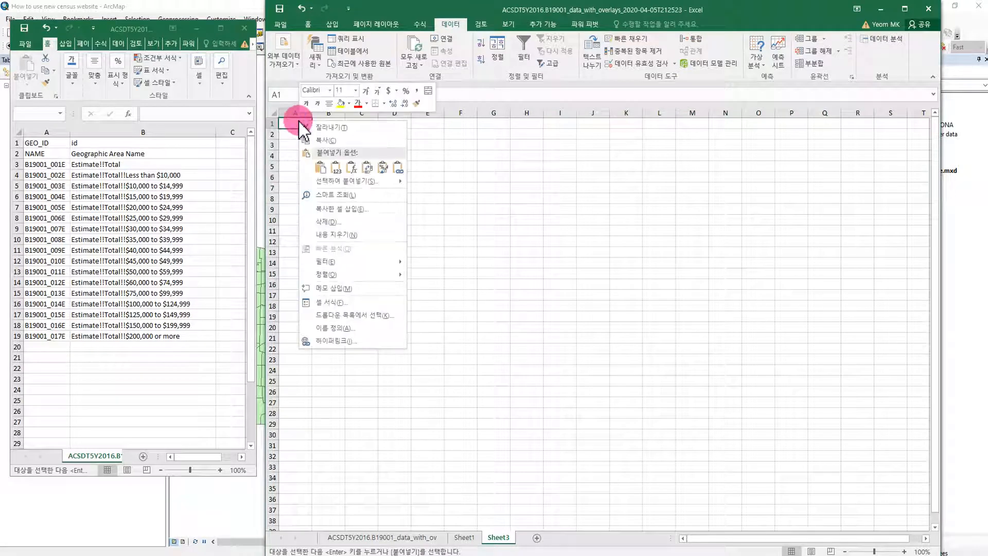
pyautogui.click(332, 182)
pyautogui.click(342, 239)
pyautogui.click(361, 260)
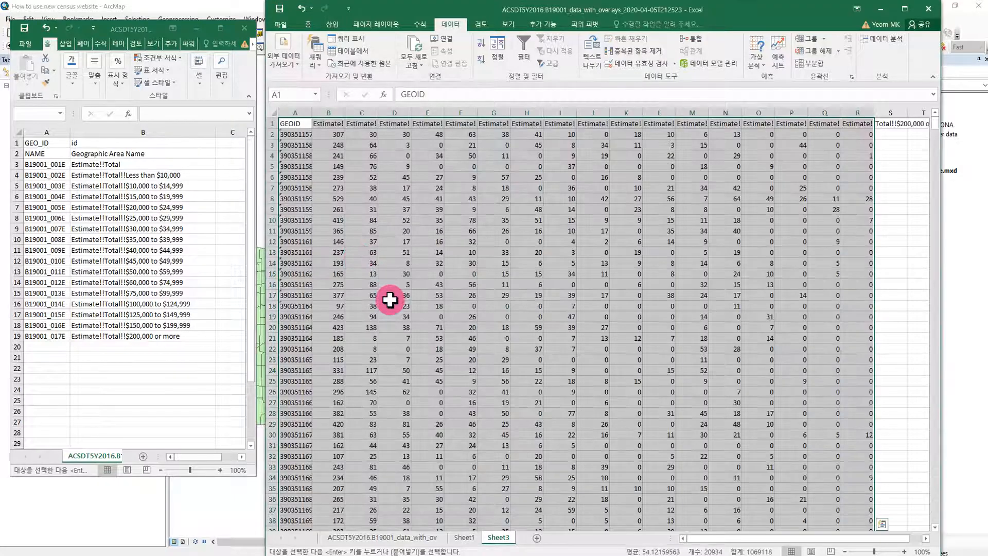
# - Fit the widths of the estimate columns from B onward to their contents in Sheet3 and maximize the workbook window
pyautogui.click(389, 300)
pyautogui.click(323, 111)
pyautogui.hotkey('ctrl', 'shift', 'Right')
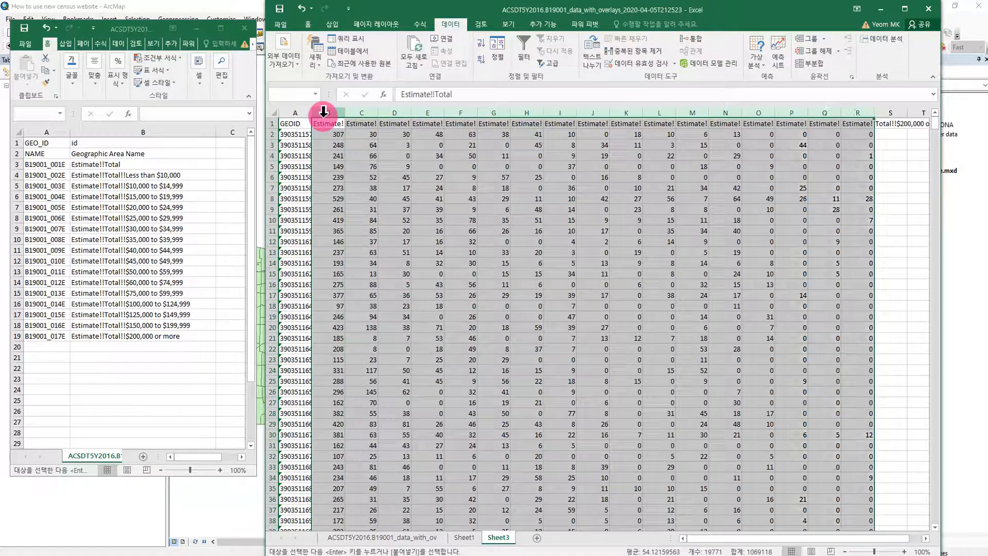
pyautogui.doubleClick(411, 109)
pyautogui.click(458, 262)
pyautogui.doubleClick(634, 16)
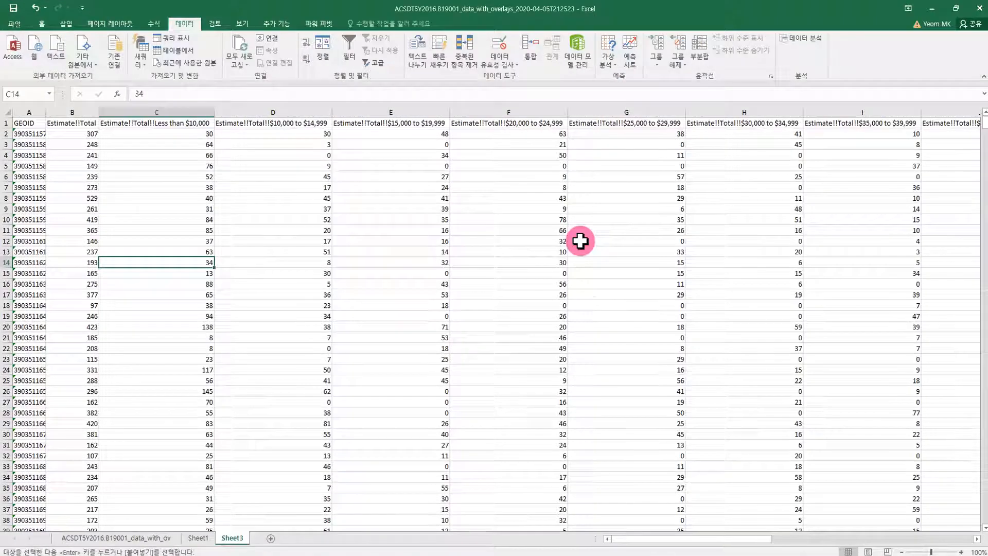
# - Examine the transposed table's column headers, especially the "Estimate!!" prefix in B1
pyautogui.click(578, 239)
pyautogui.scroll(-6, 696, 442)
pyautogui.scroll(6, 696, 442)
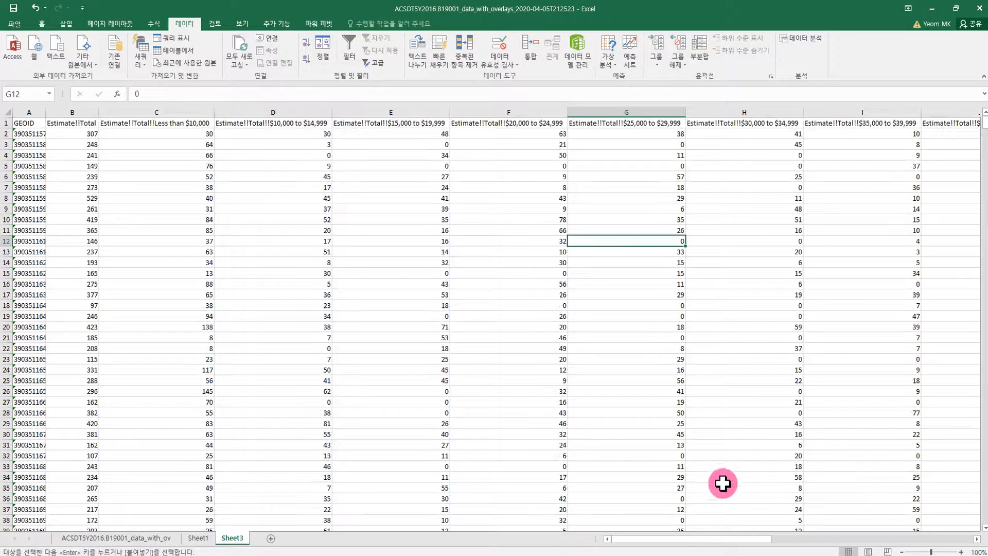
pyautogui.click(509, 358)
pyautogui.click(216, 206)
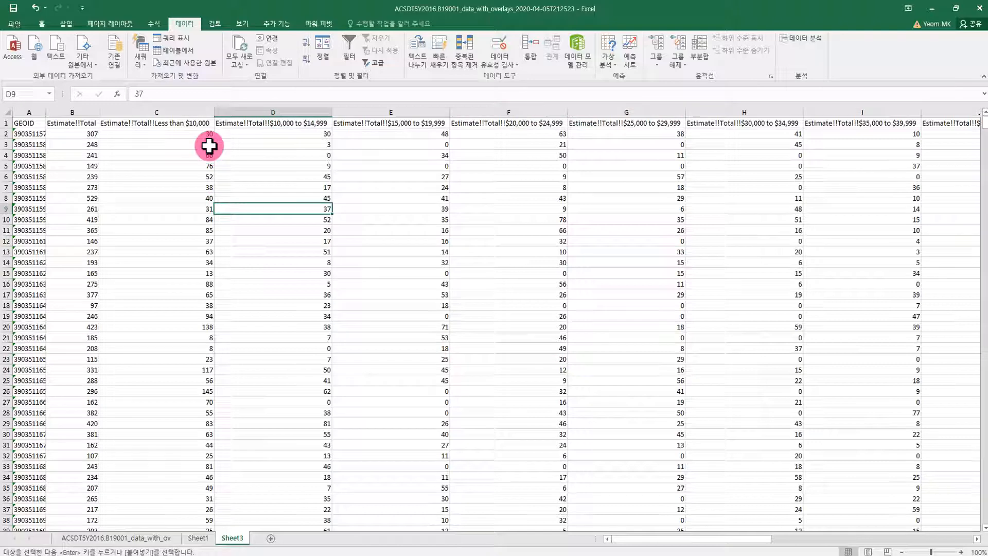
pyautogui.click(146, 125)
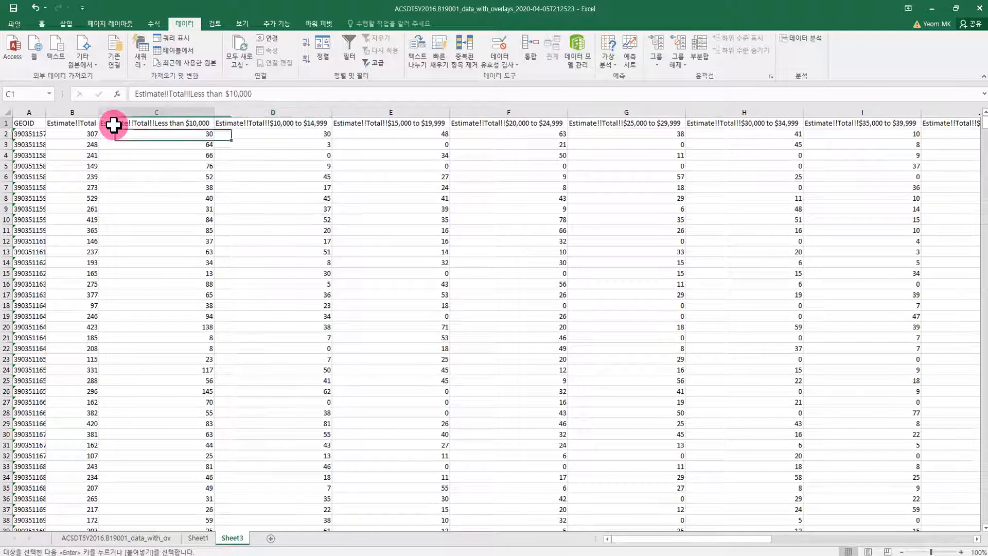
pyautogui.click(65, 123)
pyautogui.moveTo(172, 94); pyautogui.dragTo(123, 93)
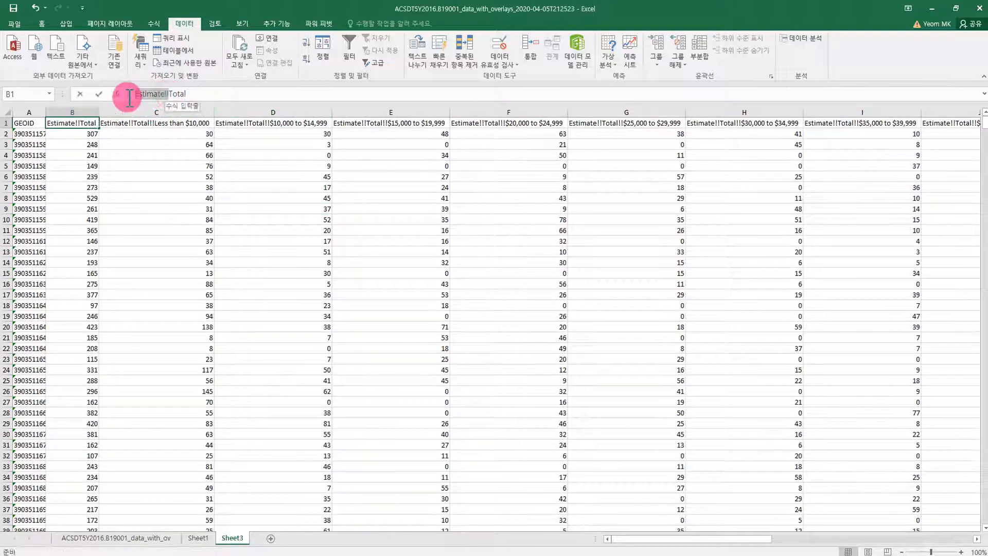
pyautogui.click(202, 191)
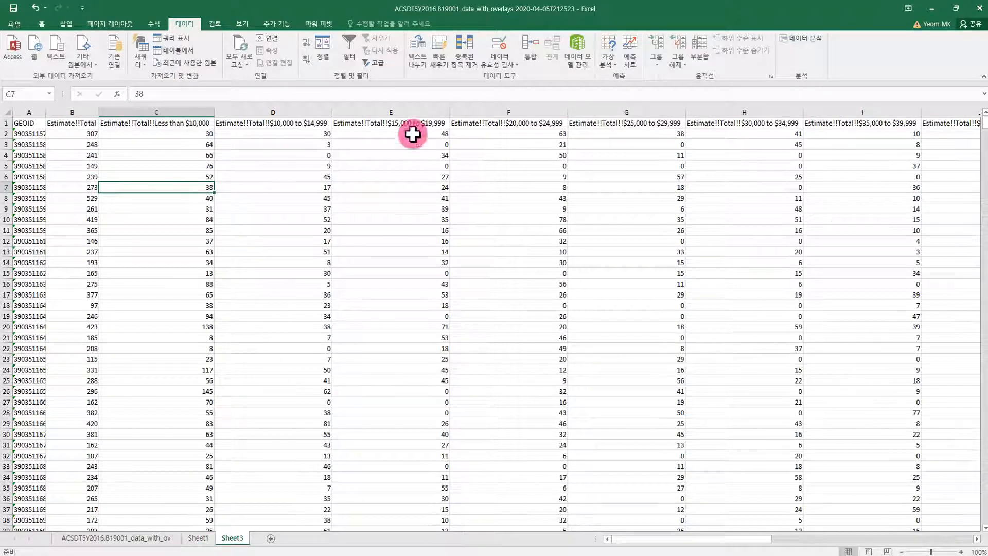
# - Restore the data workbook's window, widen the metadata workbook's window, and enter TOTAL in C3 beside the Total estimate
pyautogui.doubleClick(548, 9)
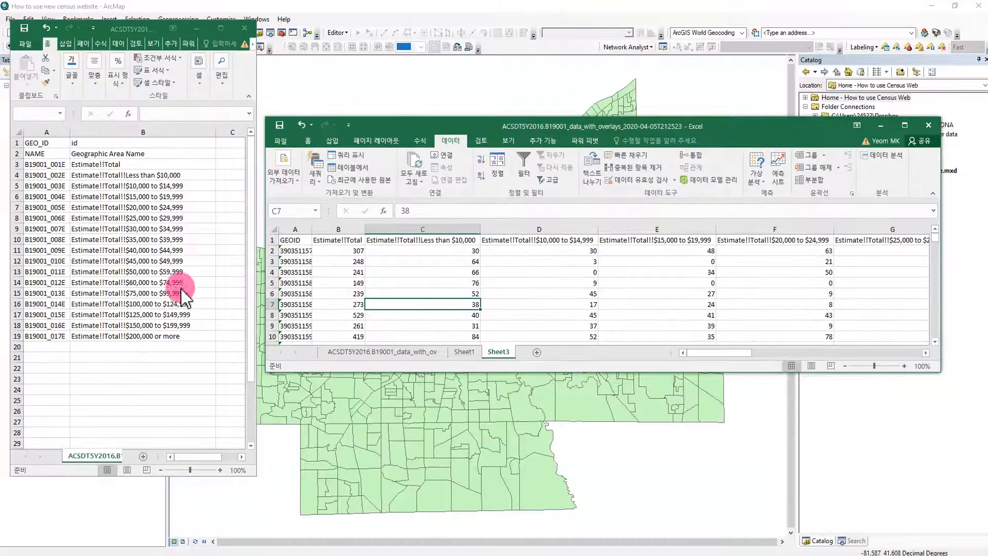
pyautogui.moveTo(257, 73); pyautogui.dragTo(313, 77)
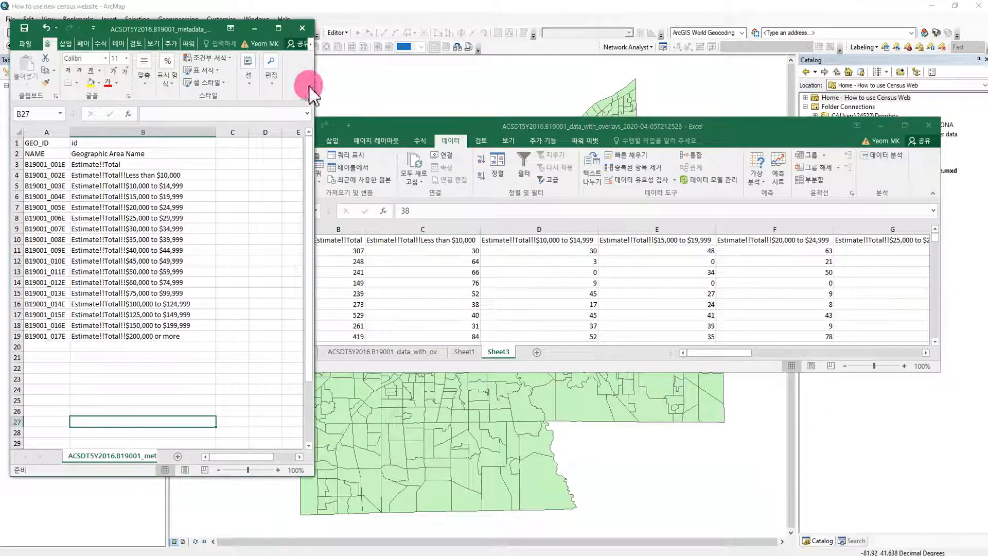
pyautogui.click(238, 165)
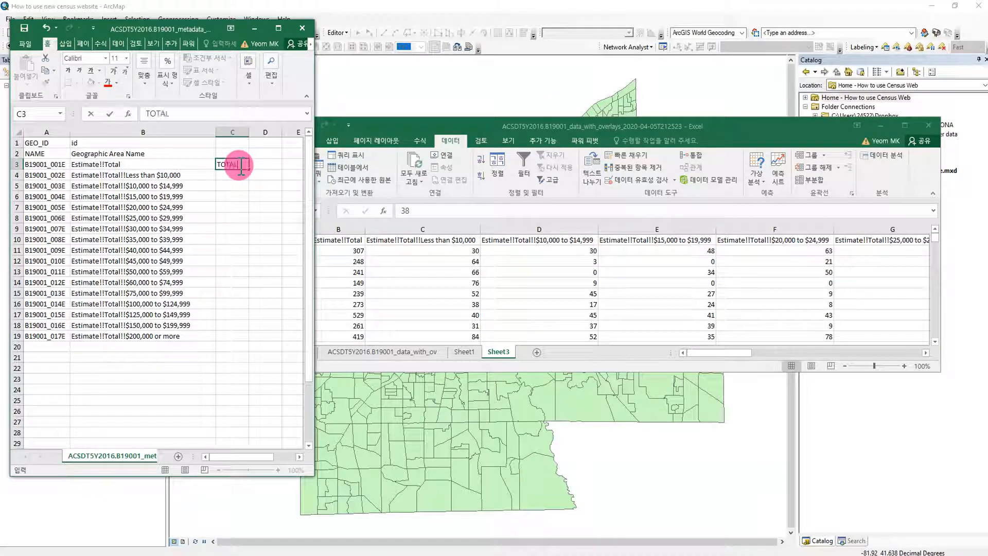
pyautogui.press('Return')
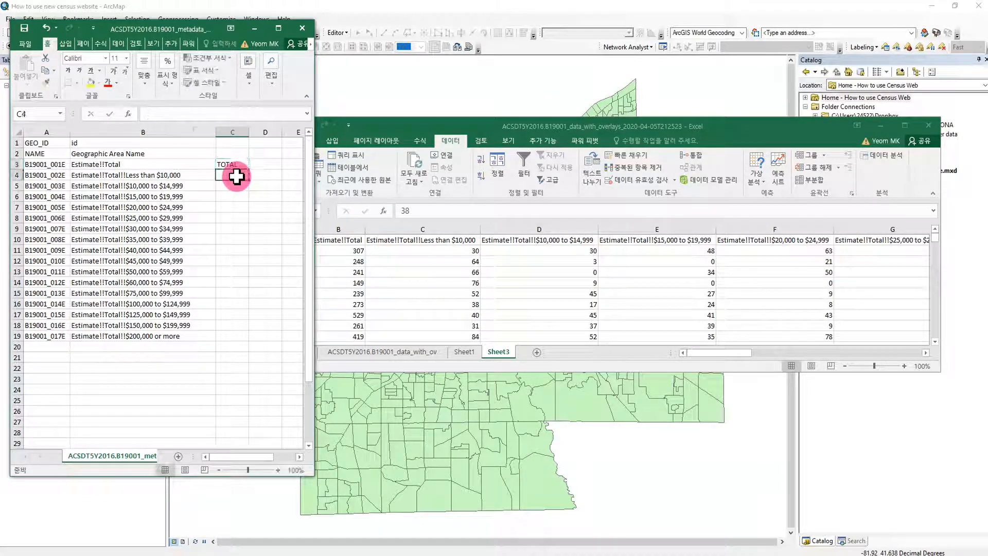
# - Enter INCOM1 in C4 of the metadata sheet and fill the series down to INCOM16 beside "$200,000 or more"
pyautogui.write('INCOM')
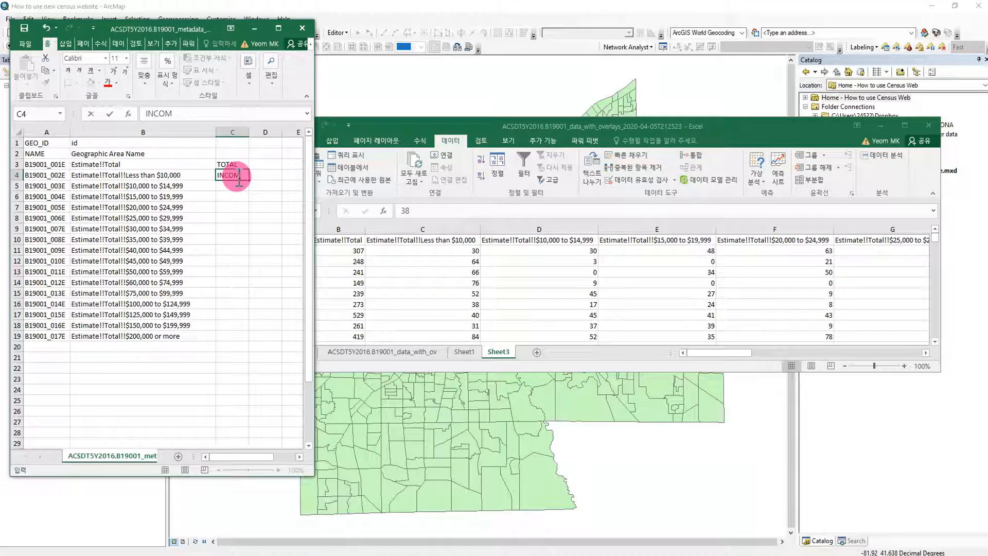
pyautogui.write('1')
pyautogui.click(235, 216)
pyautogui.click(252, 179)
pyautogui.moveTo(252, 181); pyautogui.dragTo(259, 353)
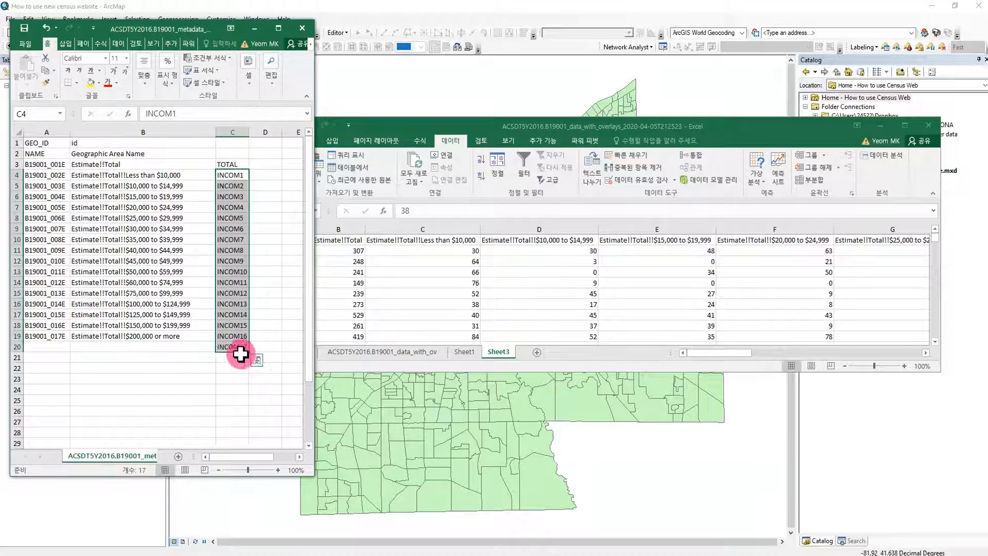
pyautogui.click(240, 356)
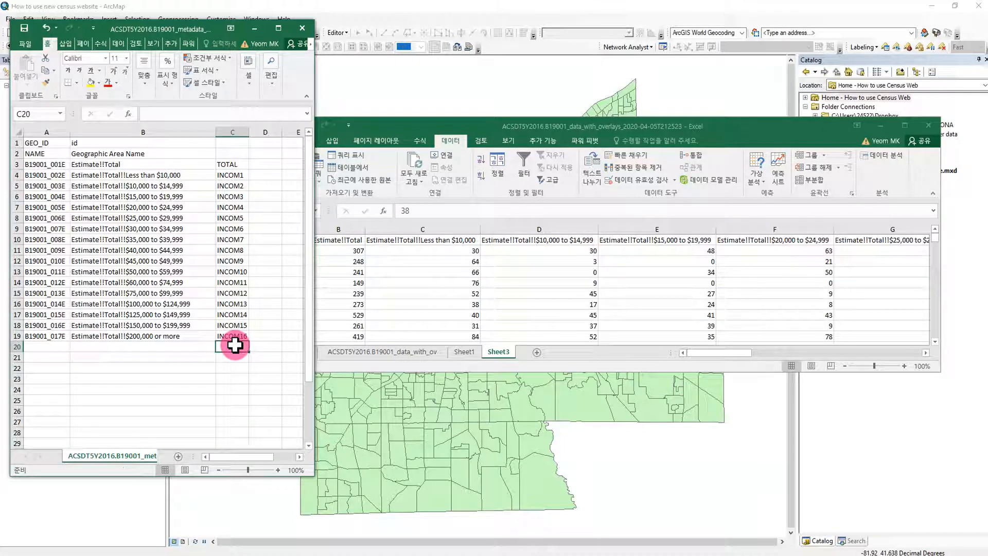
pyautogui.click(236, 408)
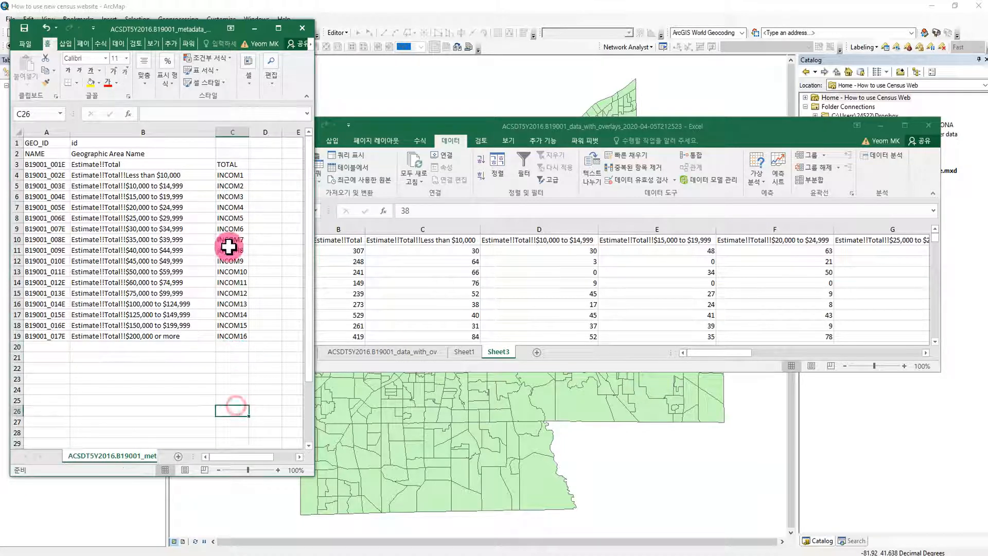
# - Insert an empty row above the header row in Sheet3 of the data workbook
pyautogui.click(426, 273)
pyautogui.click(266, 240)
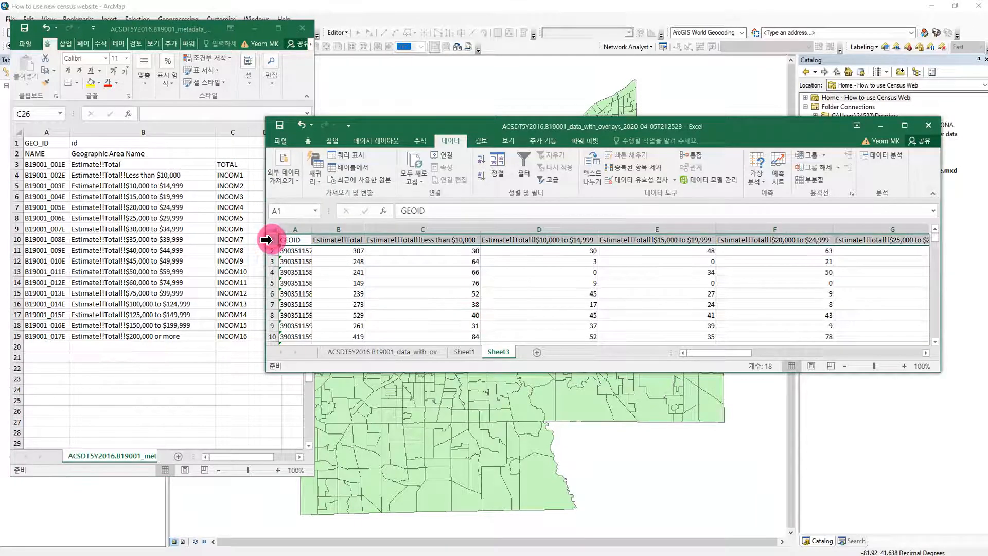
pyautogui.rightClick(265, 240)
pyautogui.click(309, 321)
pyautogui.click(420, 300)
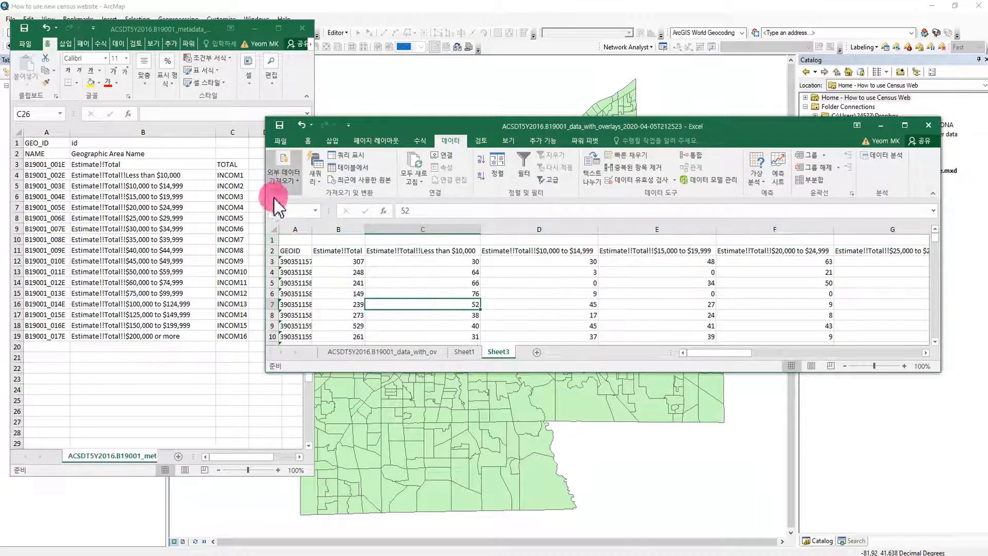
# - Copy the short names TOTAL through INCOM16 from the metadata sheet and paste them transposed into Sheet3's row 1, starting at B1
pyautogui.click(239, 165)
pyautogui.moveTo(229, 163); pyautogui.dragTo(231, 330)
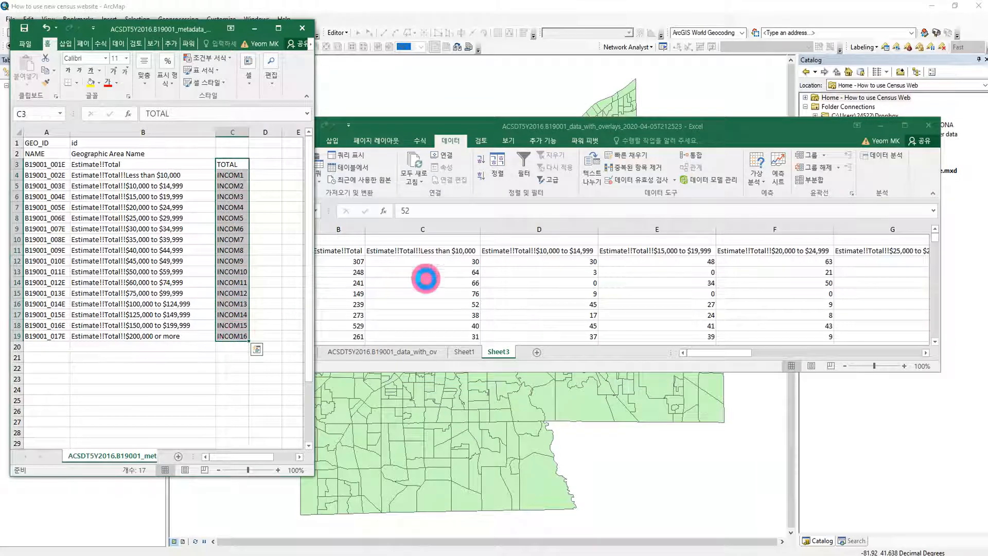
pyautogui.hotkey('ctrl', 'c')
pyautogui.click(569, 126)
pyautogui.doubleClick(569, 126)
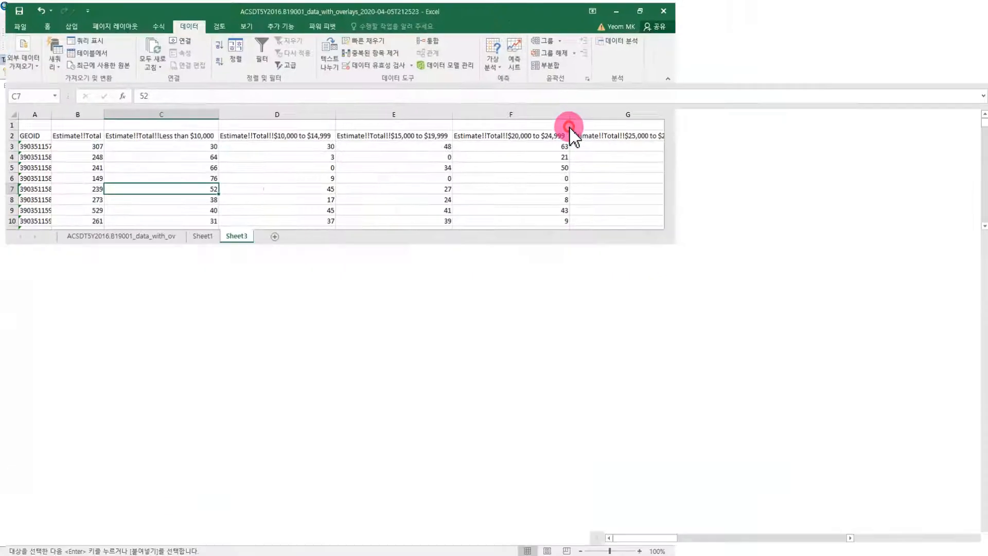
pyautogui.click(509, 284)
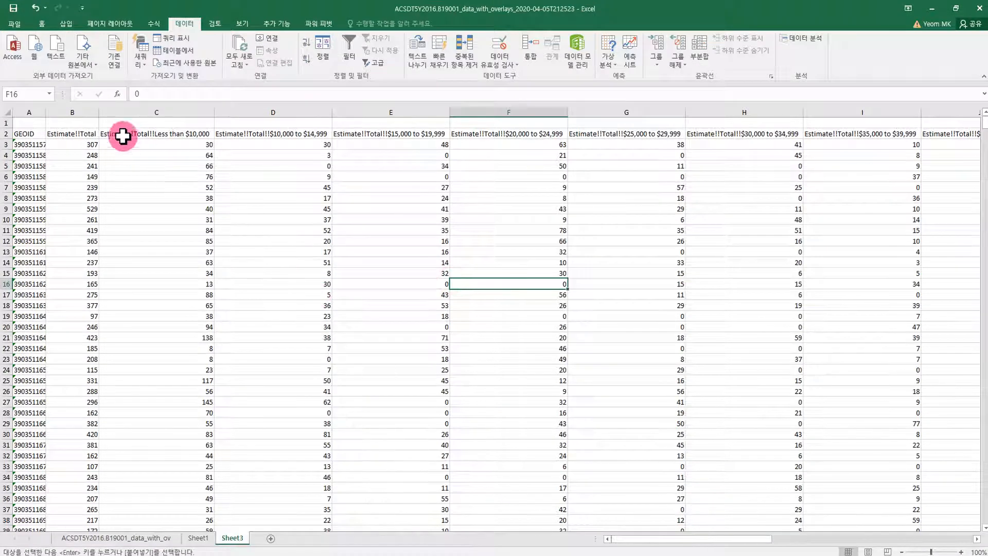
pyautogui.click(84, 121)
pyautogui.rightClick(83, 122)
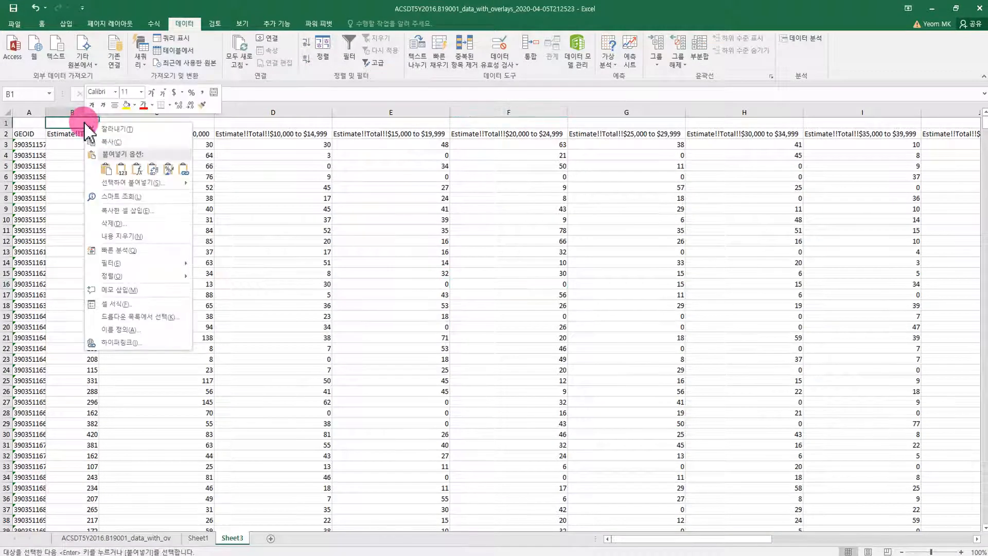
pyautogui.click(131, 185)
pyautogui.click(139, 245)
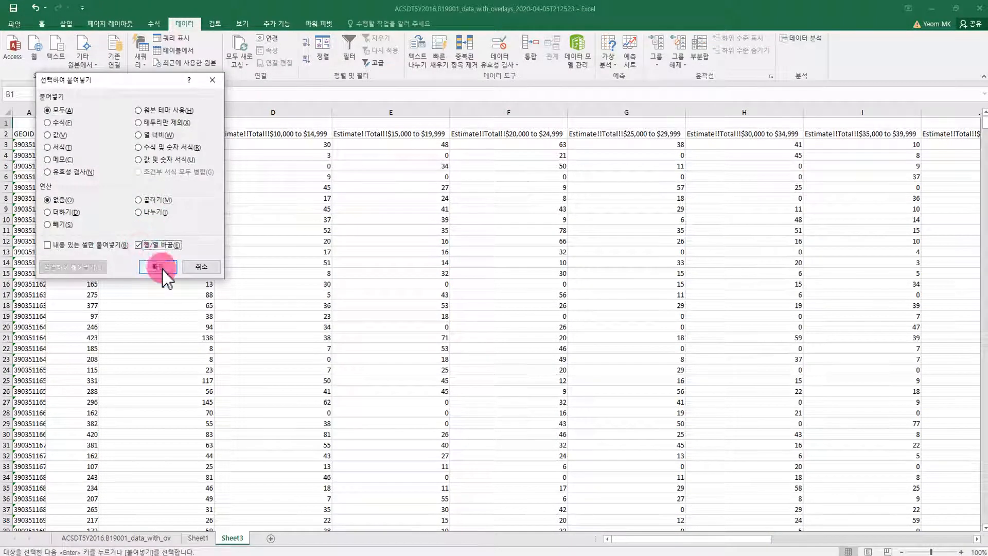
pyautogui.click(158, 266)
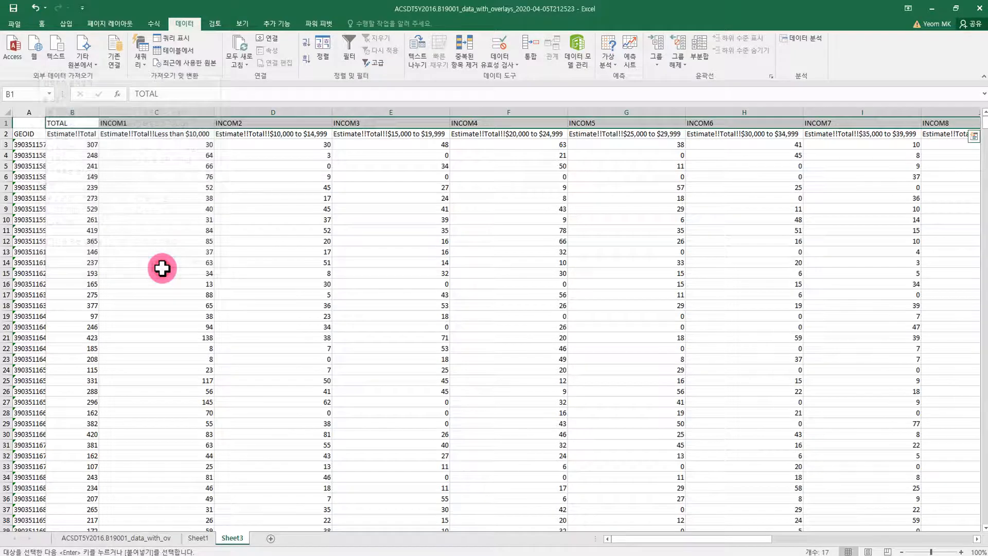
# - Move the GEOID header to A1 of Sheet3 and delete row 2 with the long estimate names
pyautogui.click(33, 131)
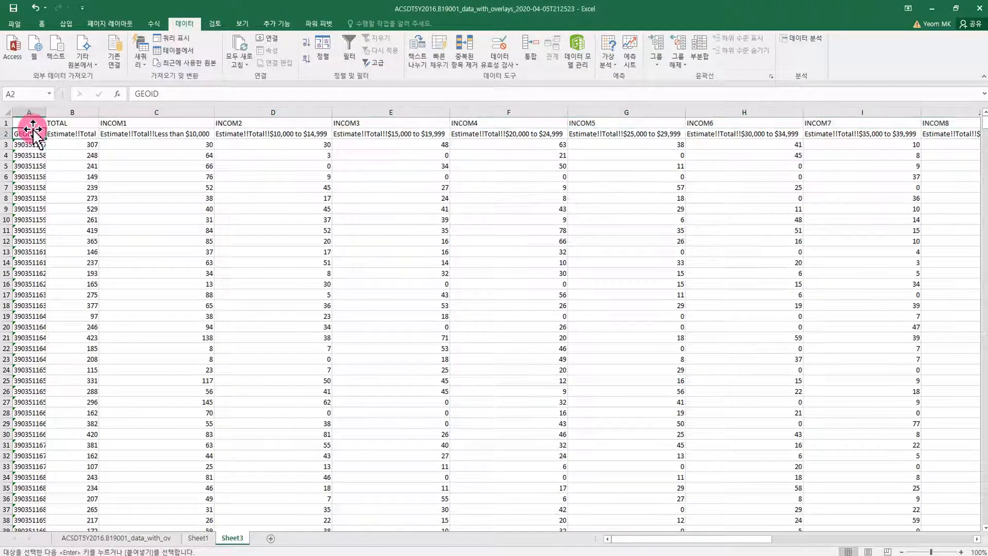
pyautogui.moveTo(33, 130); pyautogui.dragTo(21, 132)
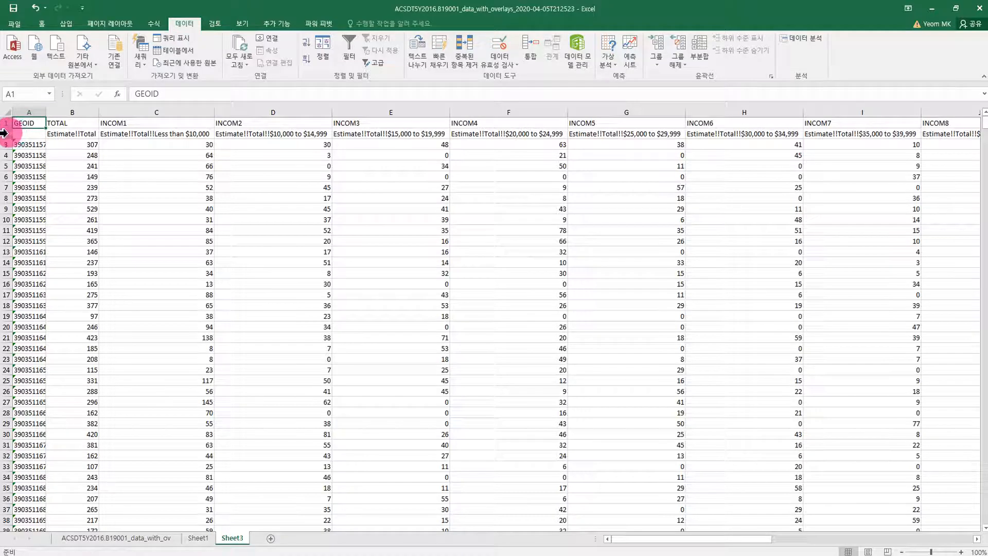
pyautogui.click(5, 133)
pyautogui.rightClick(4, 133)
pyautogui.click(77, 220)
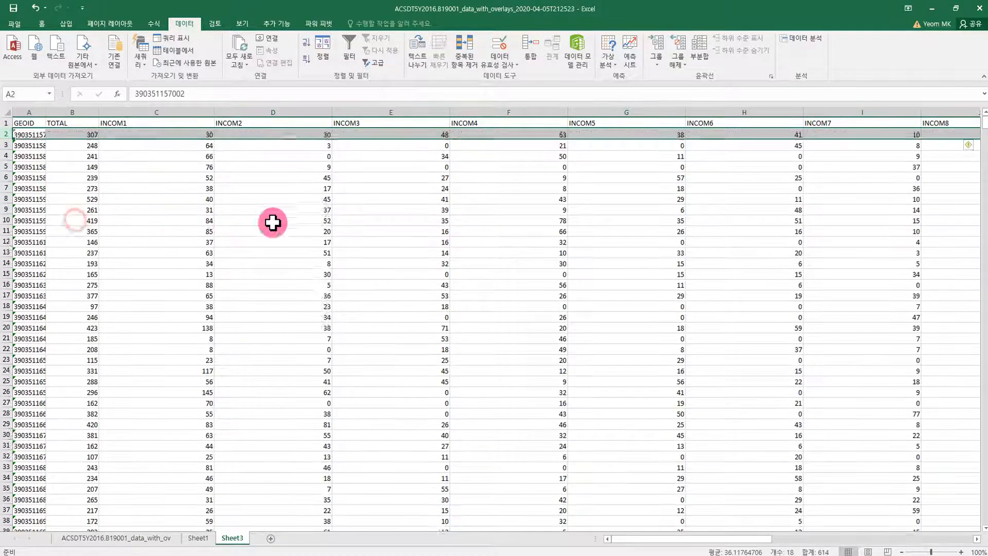
# - Autofit the widths of columns A through R in Sheet3 to their contents
pyautogui.click(79, 111)
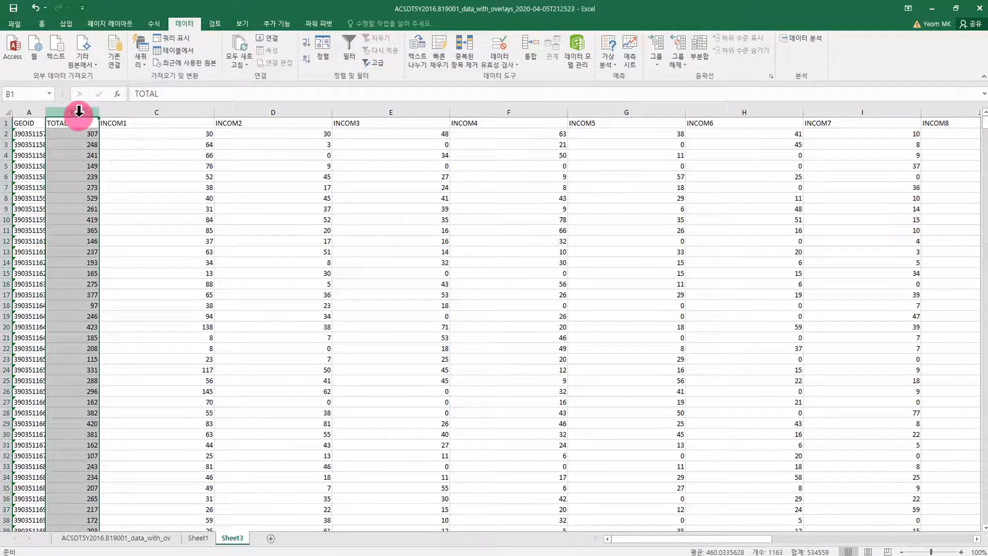
pyautogui.hotkey('ctrl', 'shift', 'Right')
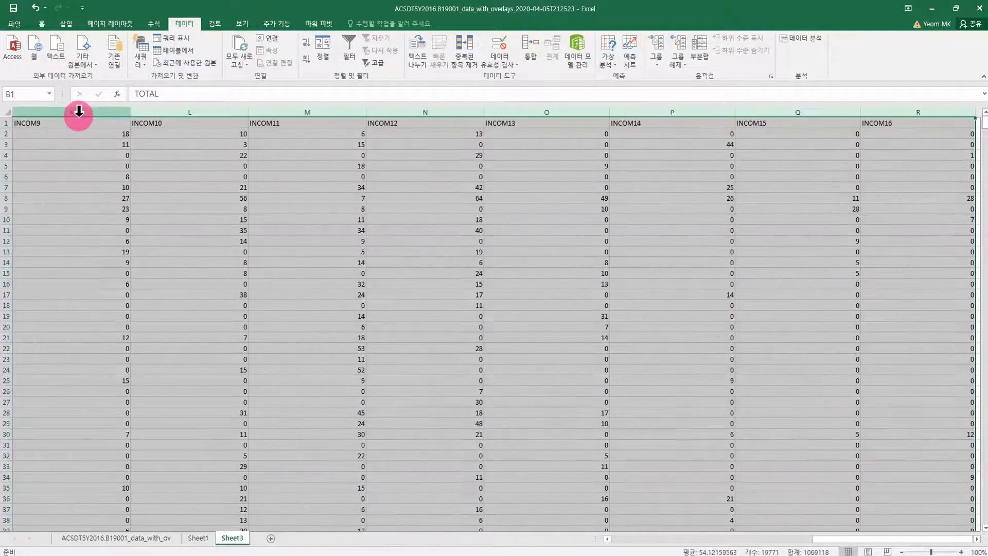
pyautogui.doubleClick(366, 111)
pyautogui.click(459, 262)
pyautogui.moveTo(783, 539); pyautogui.dragTo(591, 538)
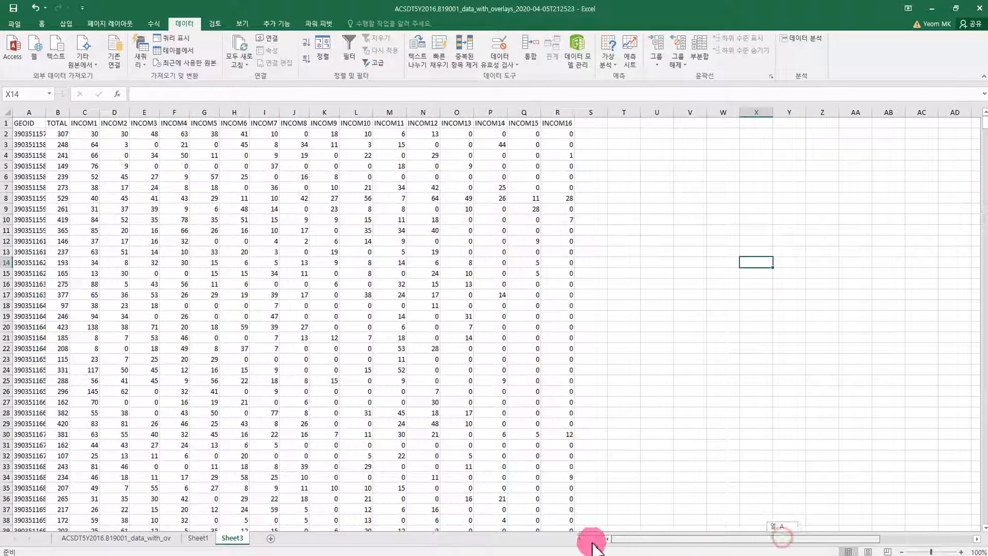
pyautogui.click(628, 402)
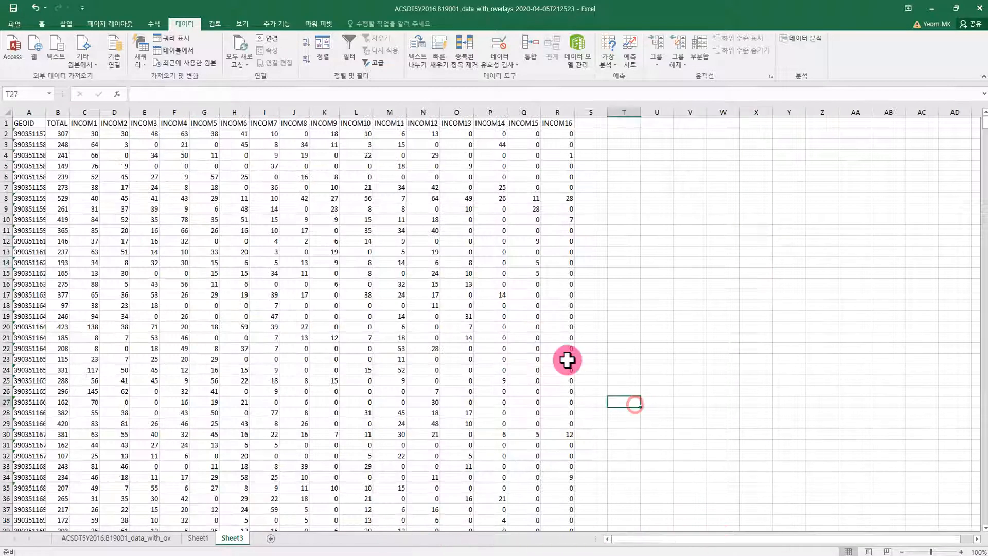
pyautogui.doubleClick(47, 114)
pyautogui.click(161, 230)
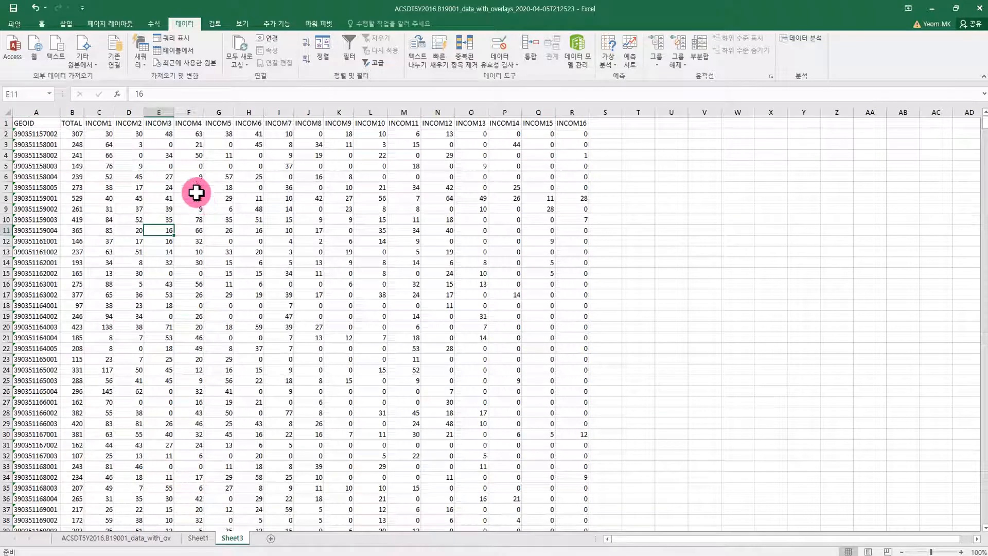
# - Center the header names in row 1 of Sheet3 horizontally
pyautogui.click(6, 123)
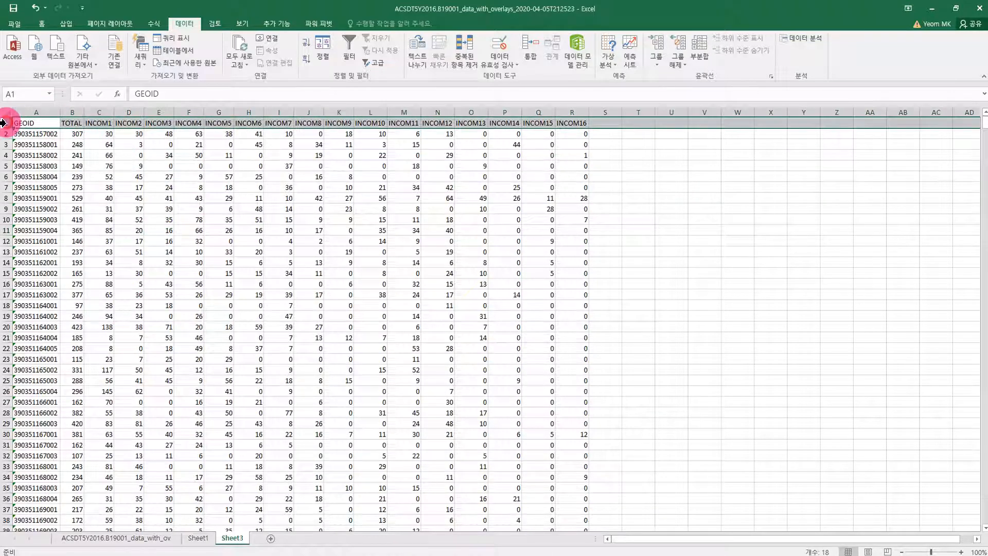
pyautogui.click(47, 23)
pyautogui.click(201, 44)
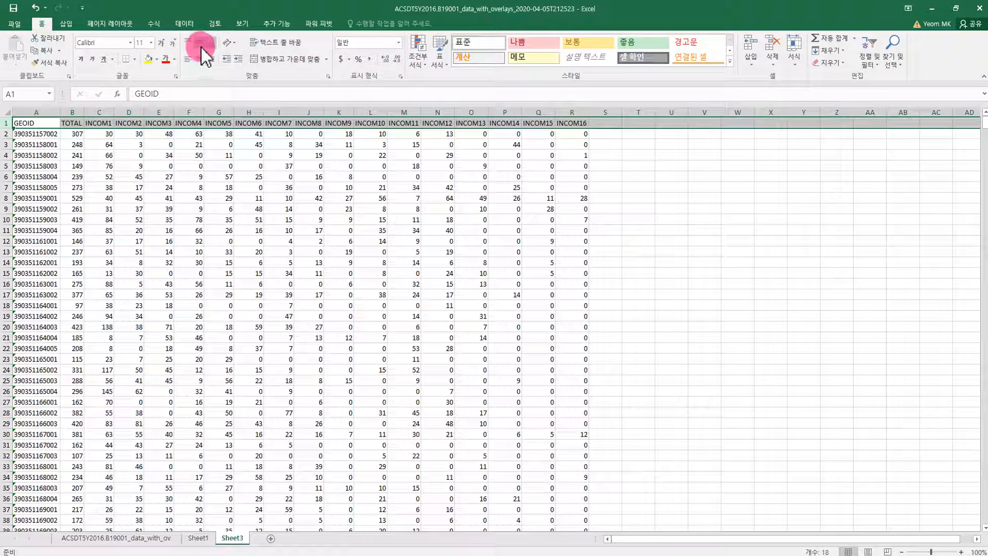
pyautogui.click(199, 59)
pyautogui.click(320, 227)
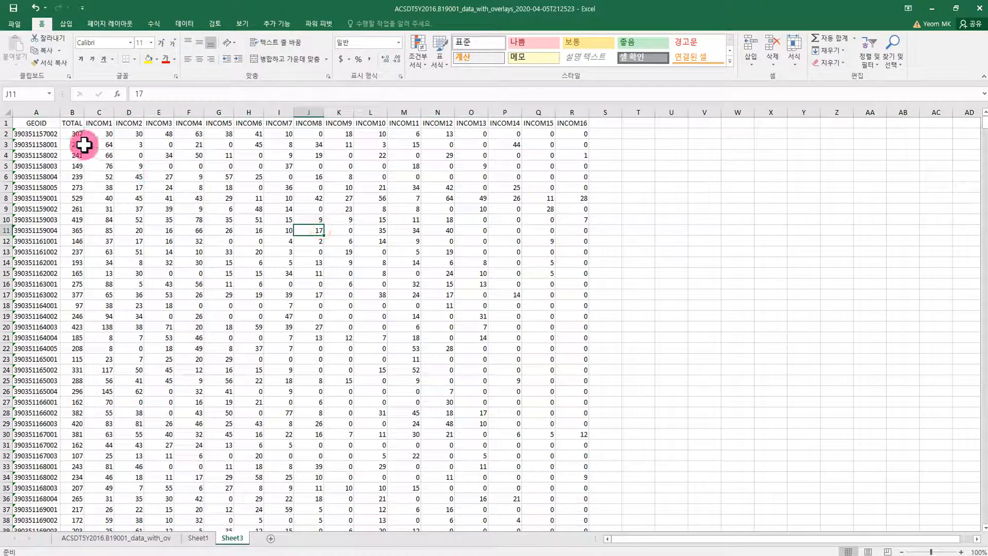
# - Copy the whole Sheet3 table from GEOID through INCOM16 and paste it into an empty Notepad document
pyautogui.click(55, 119)
pyautogui.hotkey('ctrl', 'shift', 'Right')
pyautogui.hotkey('ctrl', 'shift', 'Down')
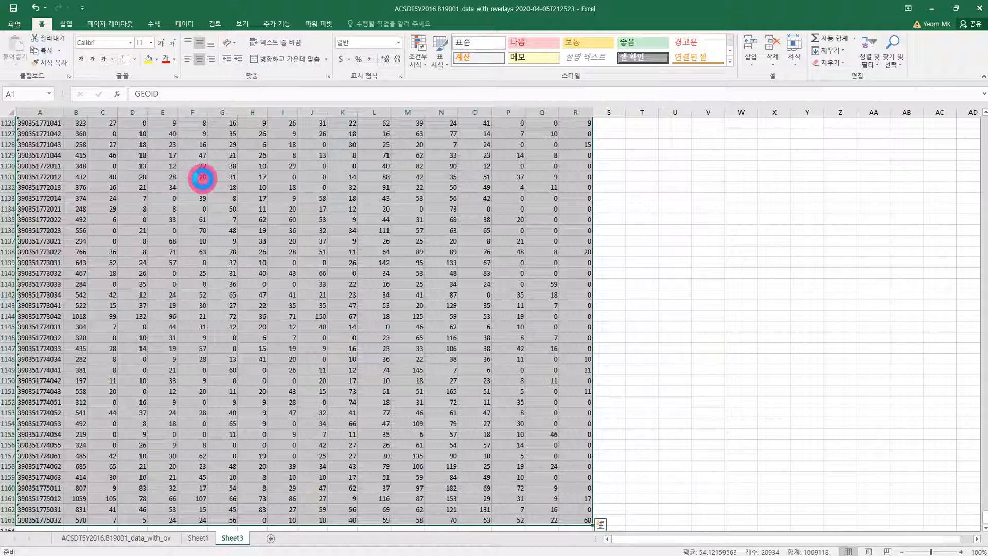
pyautogui.click(446, 555)
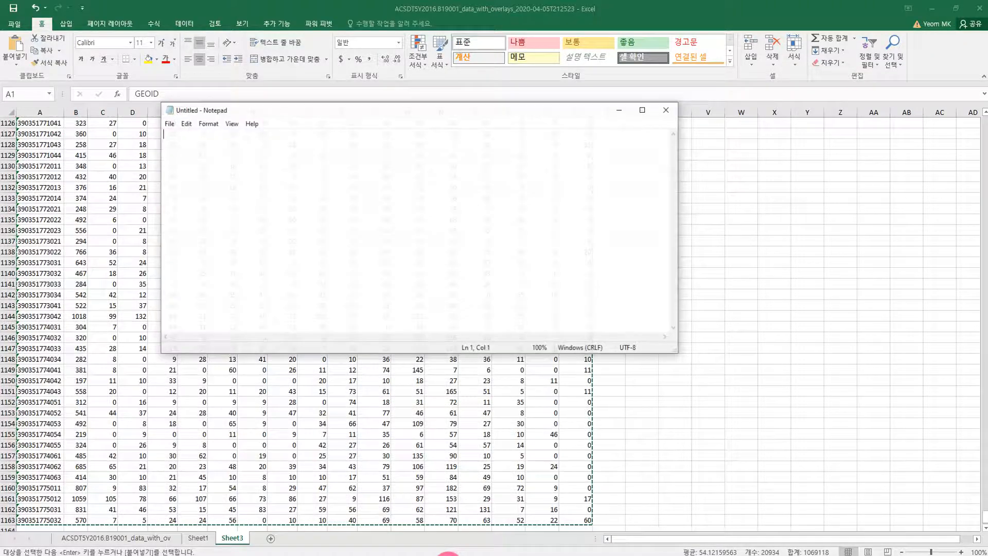
pyautogui.hotkey('ctrl', 'v')
pyautogui.scroll(10, 435, 210)
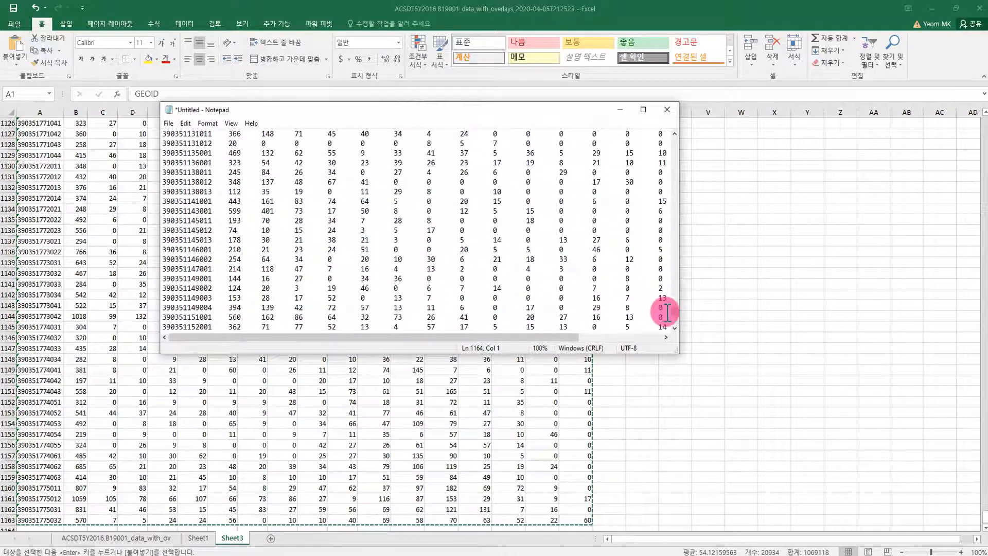
pyautogui.moveTo(673, 314); pyautogui.dragTo(666, 139)
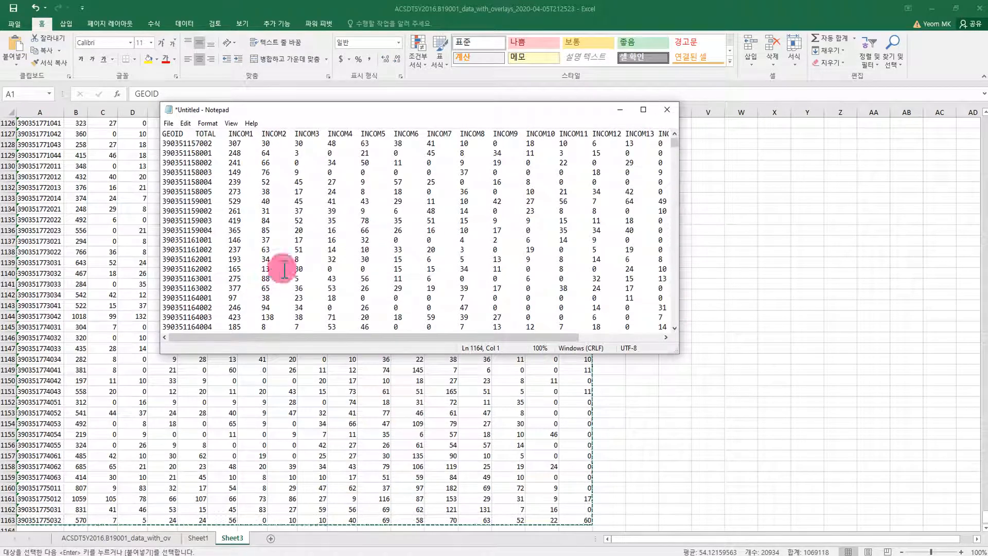
# - Save the pasted table as text file HHI_2016 in the "How to use Census Web" folder on USB Drive (H:) and close Notepad
pyautogui.click(171, 124)
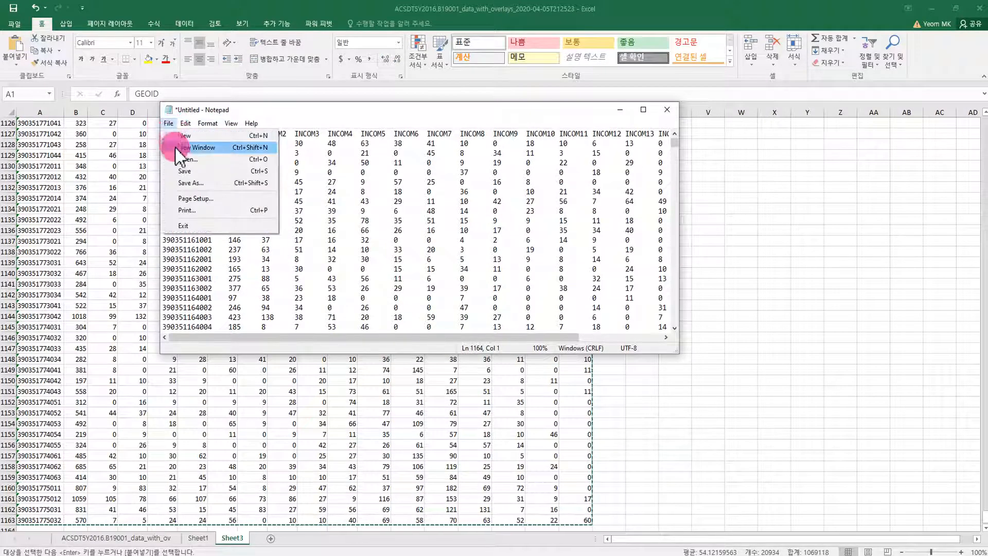
pyautogui.click(193, 182)
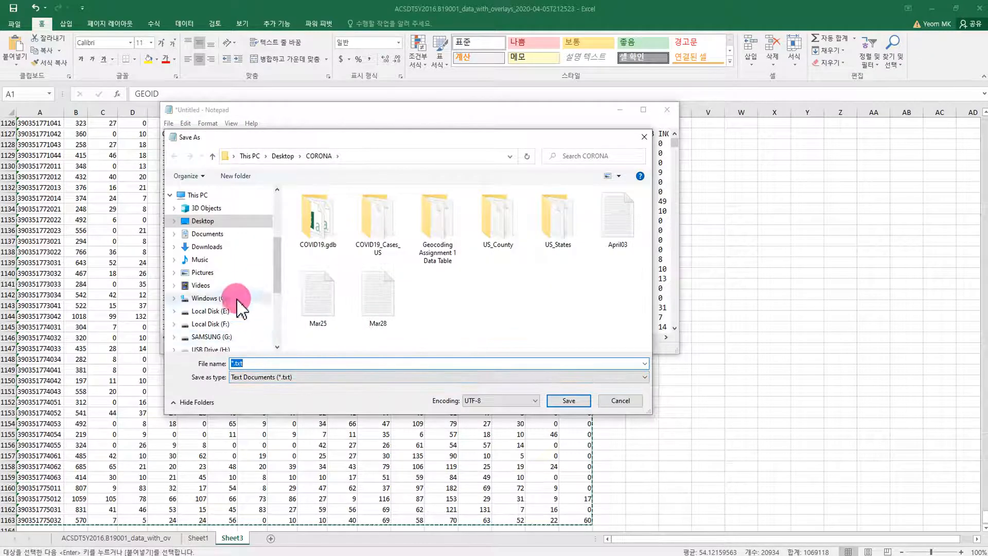
pyautogui.scroll(-1, 239, 298)
pyautogui.click(232, 322)
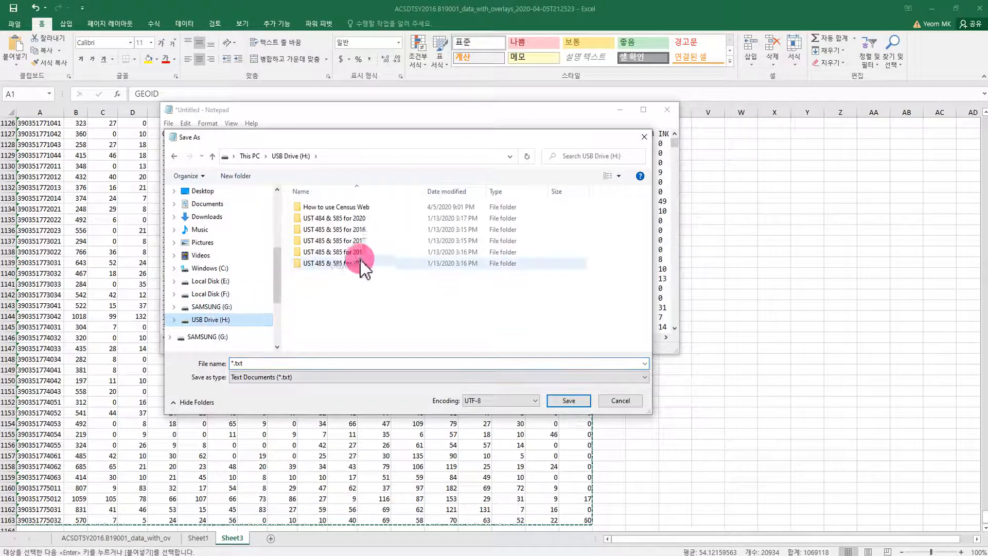
pyautogui.click(358, 207)
pyautogui.doubleClick(357, 207)
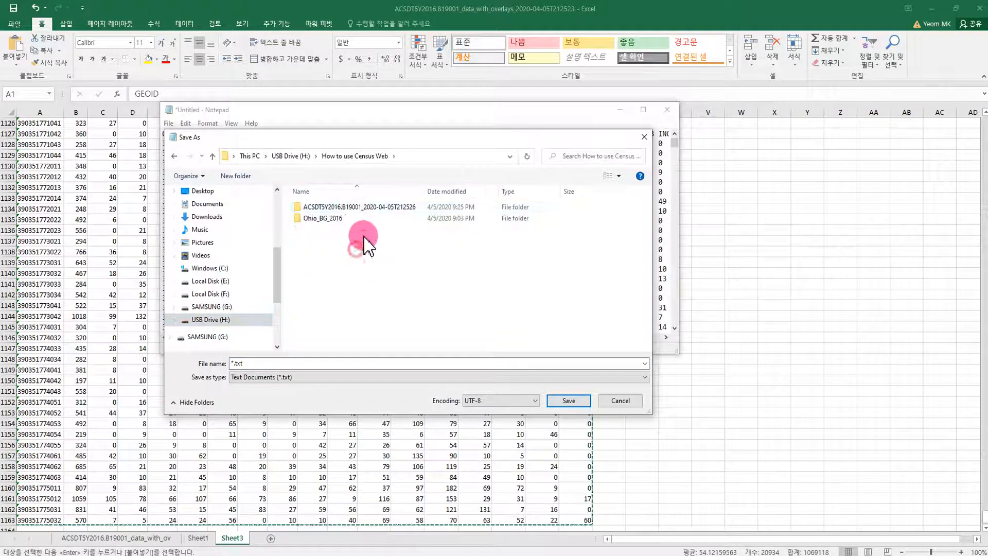
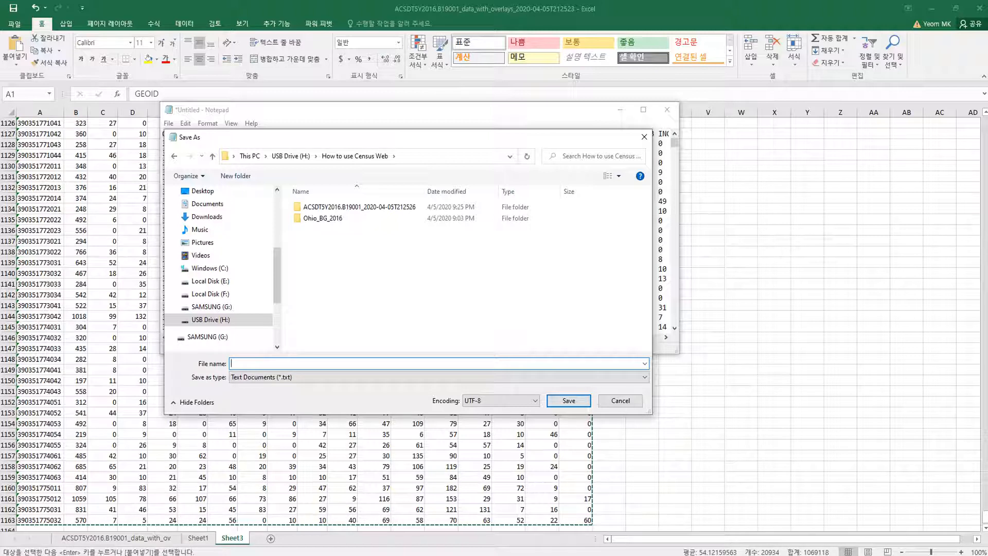
pyautogui.write('HHI_2016')
pyautogui.click(569, 401)
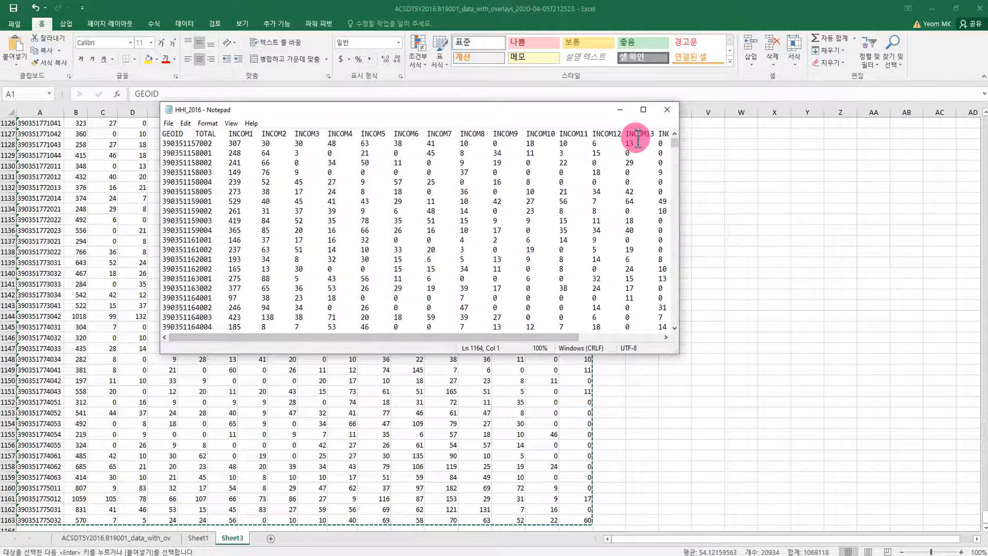
pyautogui.click(666, 111)
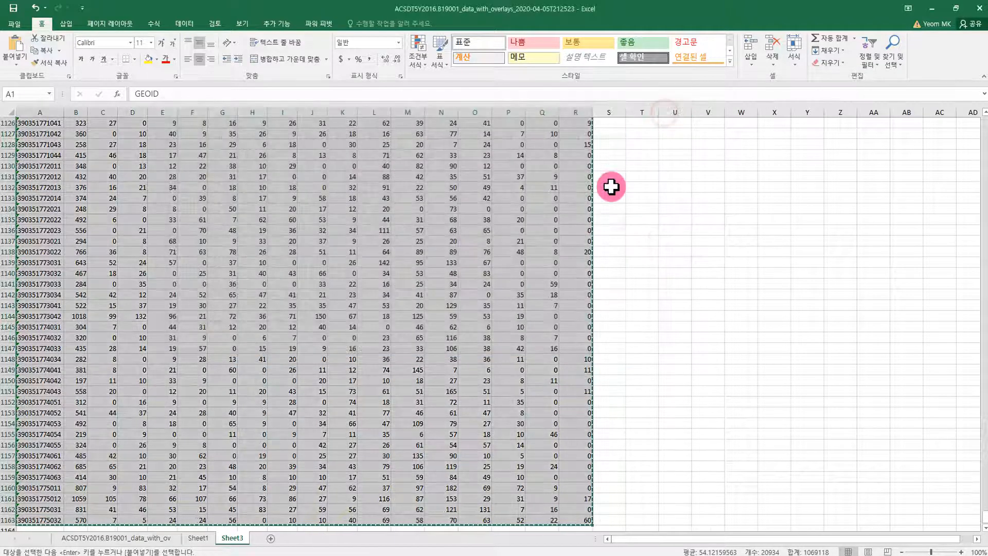
# - Switch to ArcMap, refresh the "How to use Census Web" folder connection, and add HHI_2016.txt to the map
pyautogui.click(932, 8)
pyautogui.click(254, 27)
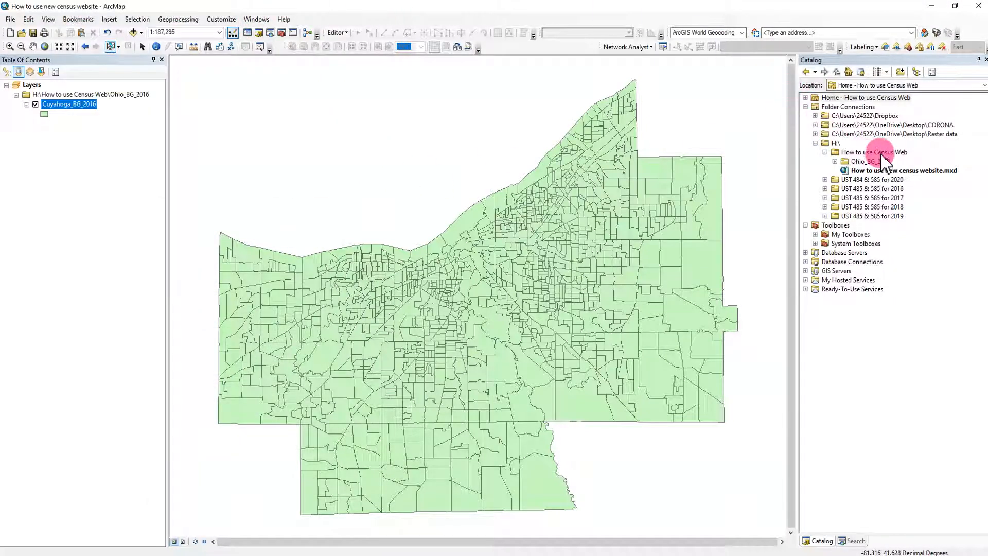
pyautogui.rightClick(881, 153)
pyautogui.click(921, 210)
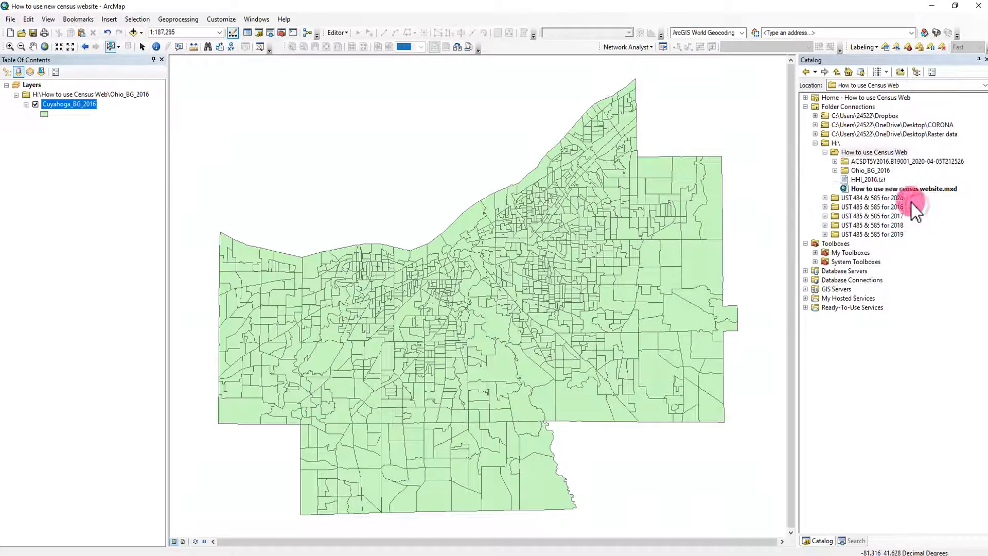
pyautogui.moveTo(868, 180); pyautogui.dragTo(690, 198)
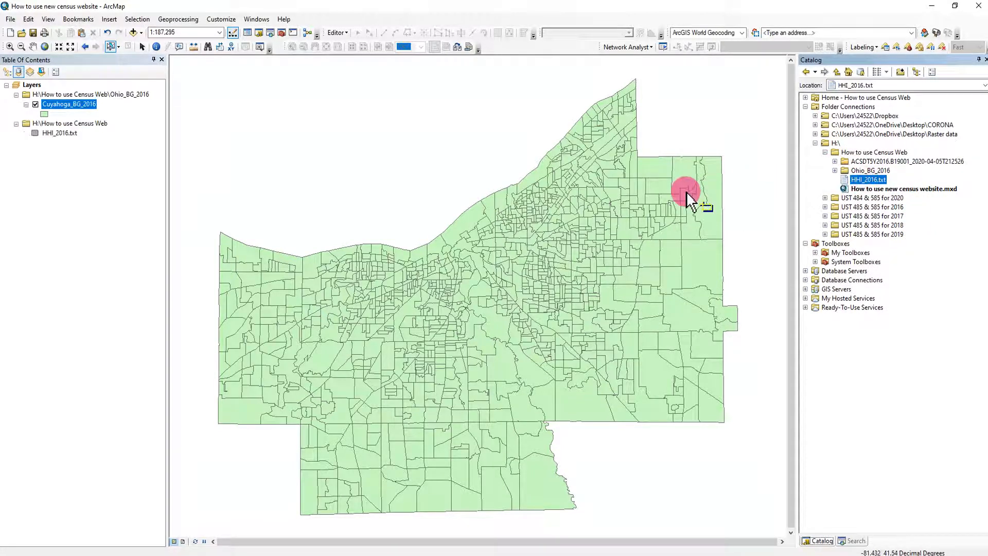
# - Open the HHI_2016.txt table, widen its GEOID column to examine the values, and close the table
pyautogui.rightClick(64, 134)
pyautogui.click(93, 146)
pyautogui.click(316, 269)
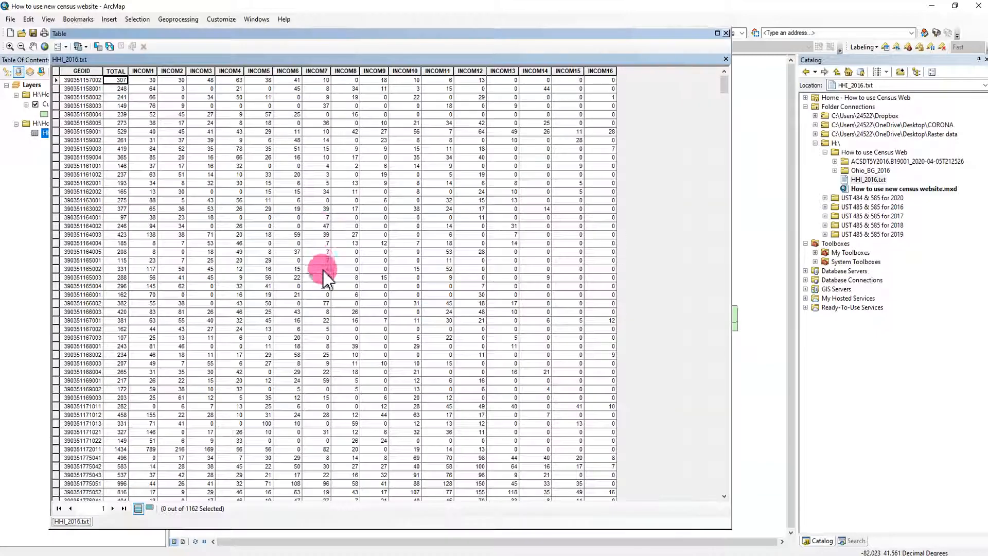
pyautogui.doubleClick(102, 72)
pyautogui.click(93, 73)
pyautogui.scroll(-20, 107, 192)
pyautogui.scroll(15, 99, 340)
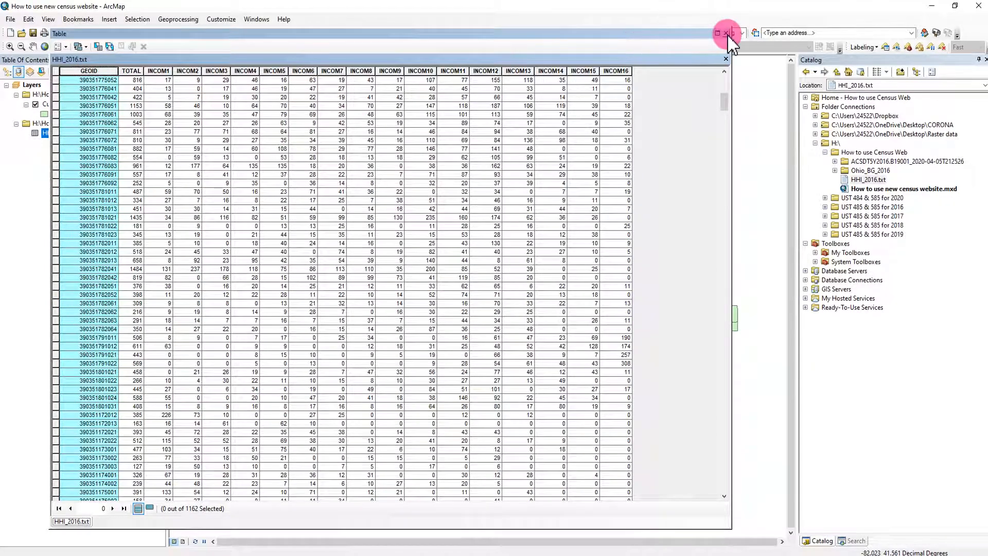
pyautogui.click(726, 33)
# - Open the attribute table of the Cuyahoga_BG_2016 layer and select its GEOID column
pyautogui.rightClick(82, 104)
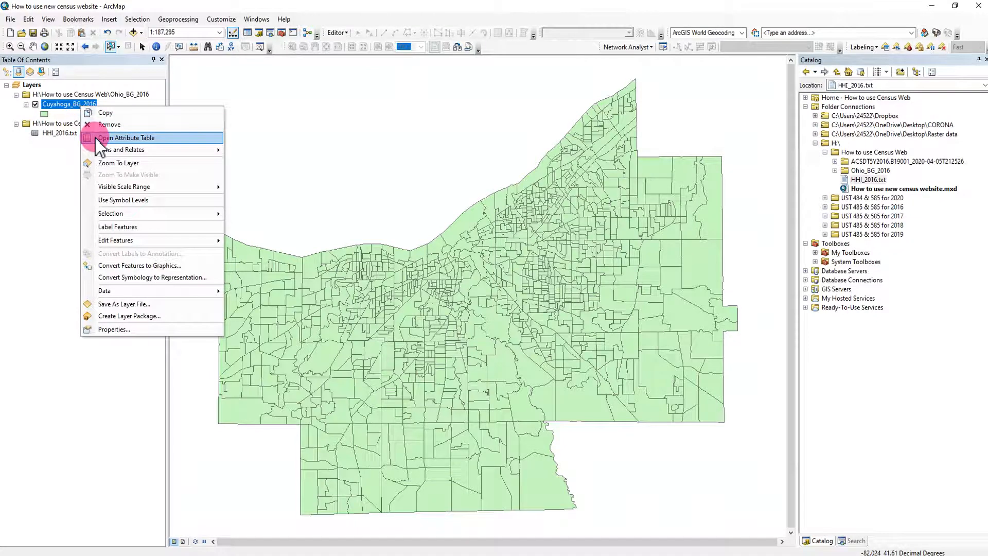
pyautogui.click(101, 138)
pyautogui.click(226, 235)
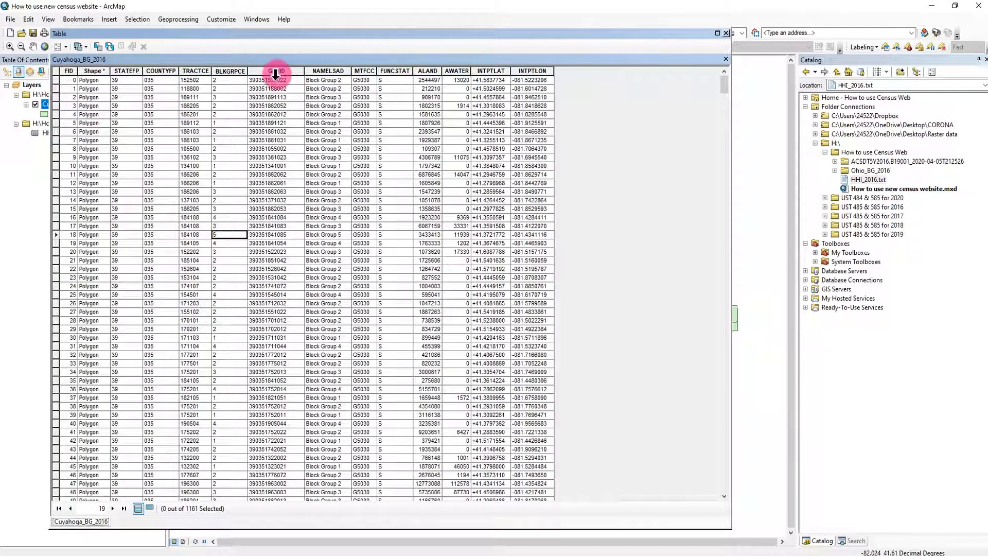
pyautogui.click(275, 72)
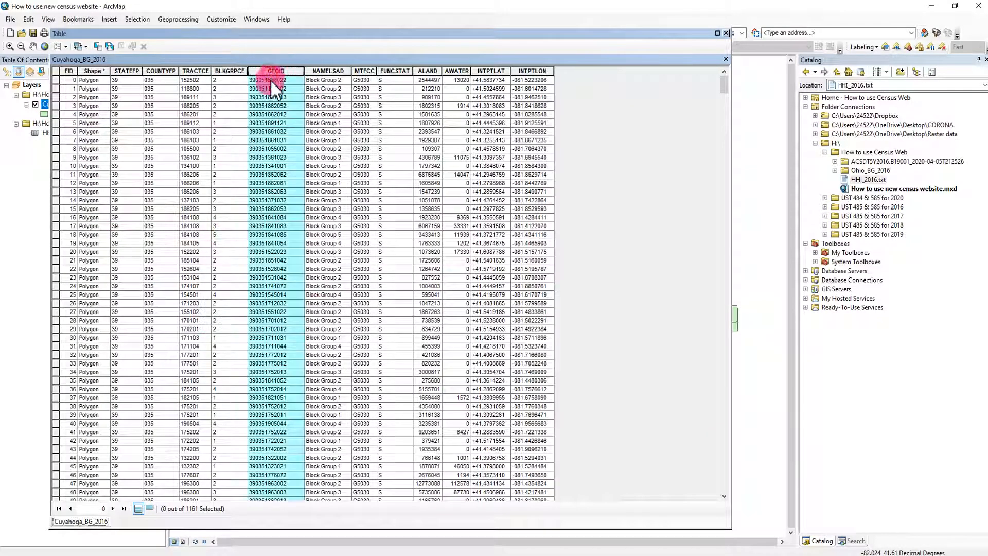
# - Add a field named GEOIDNUM of type Double to the Cuyahoga_BG_2016 attribute table
pyautogui.click(66, 47)
pyautogui.click(83, 123)
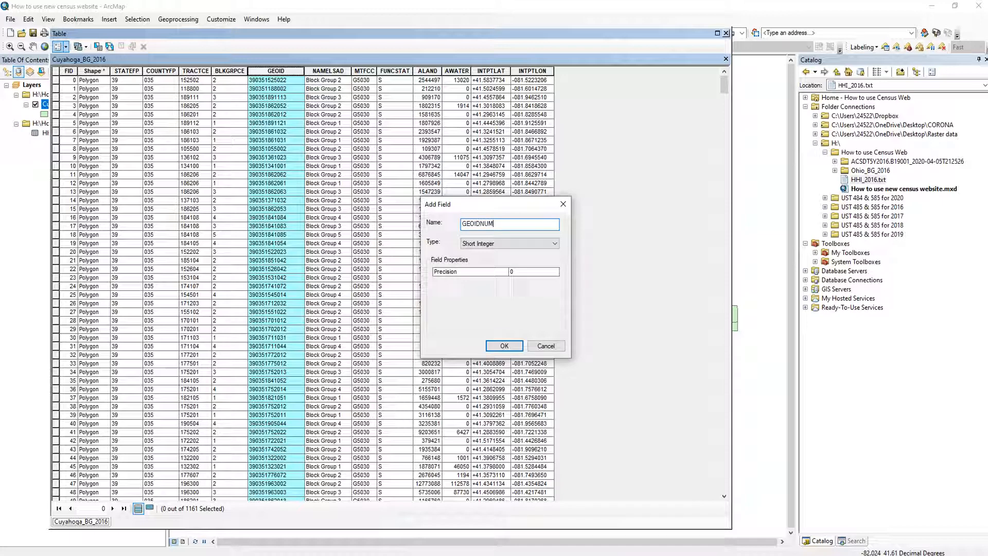
pyautogui.click(555, 247)
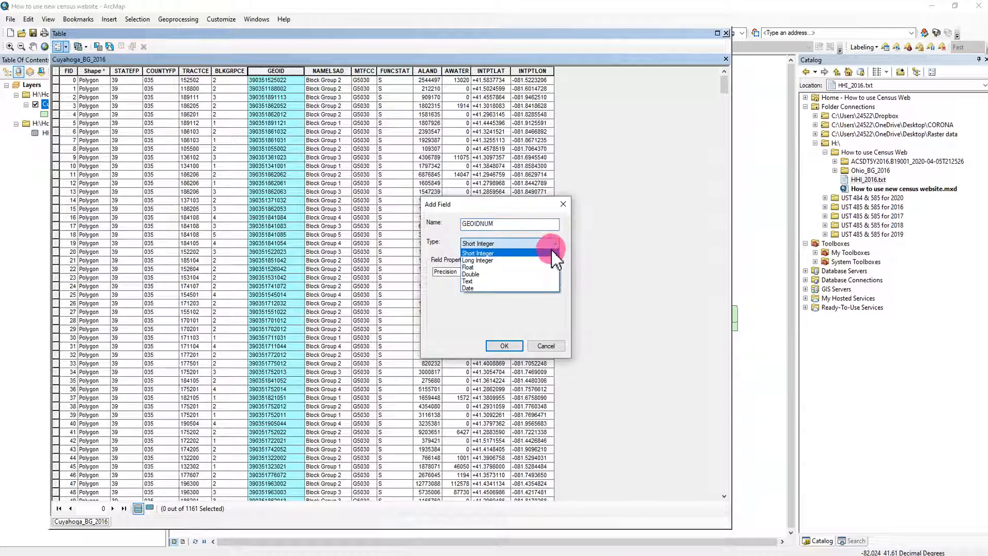
pyautogui.click(486, 276)
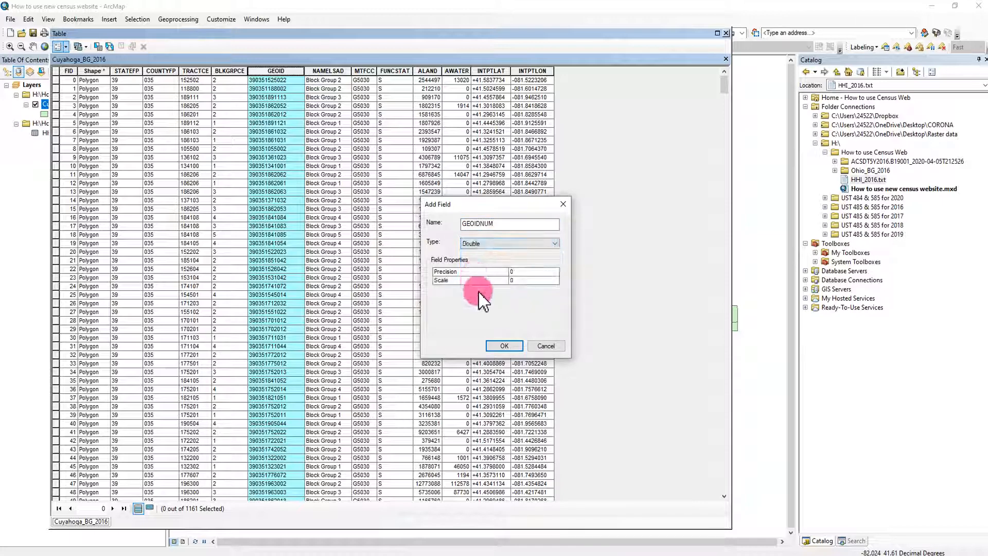
pyautogui.click(504, 345)
# - Calculate the new GEOIDNUM field of Cuyahoga_BG_2016 from its GEOID field with the Field Calculator
pyautogui.click(600, 72)
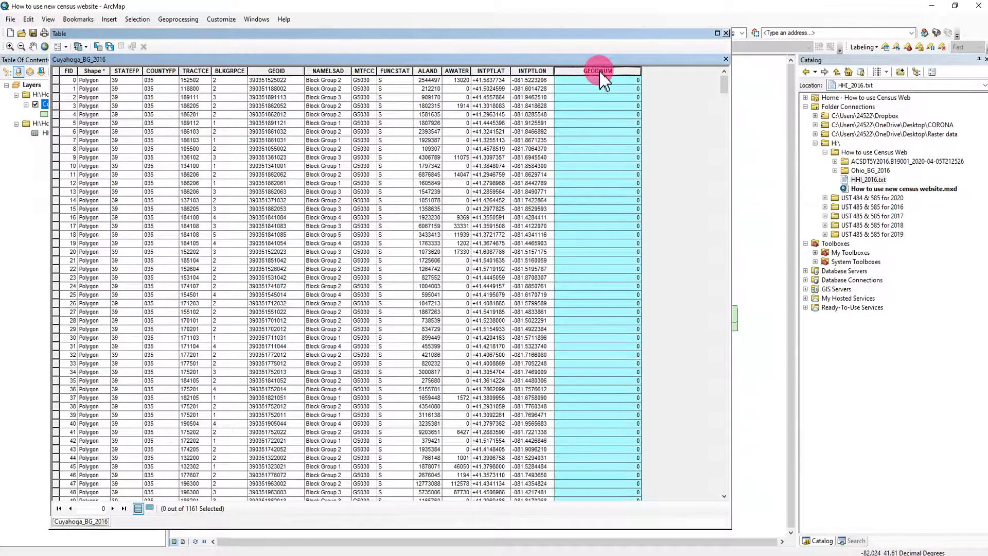
pyautogui.rightClick(600, 72)
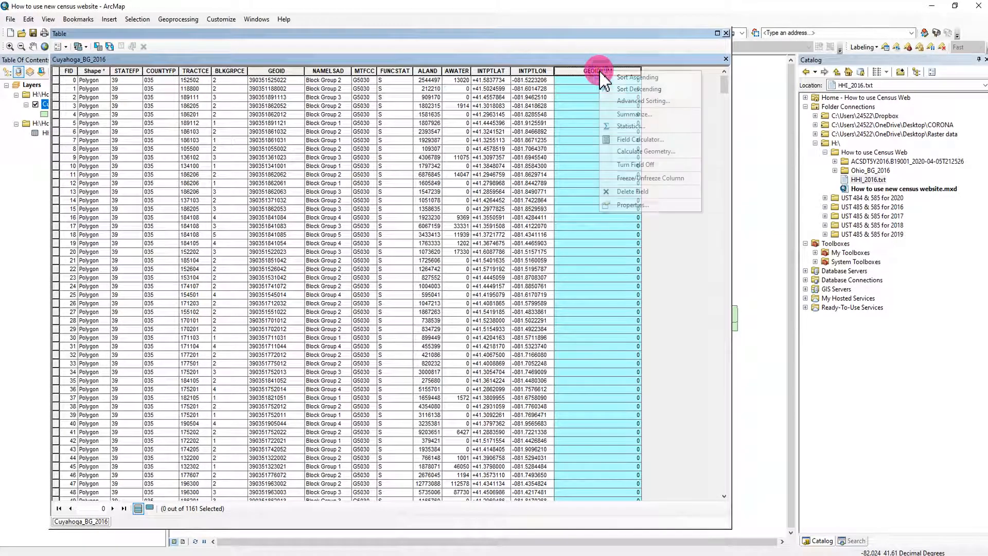
pyautogui.click(645, 135)
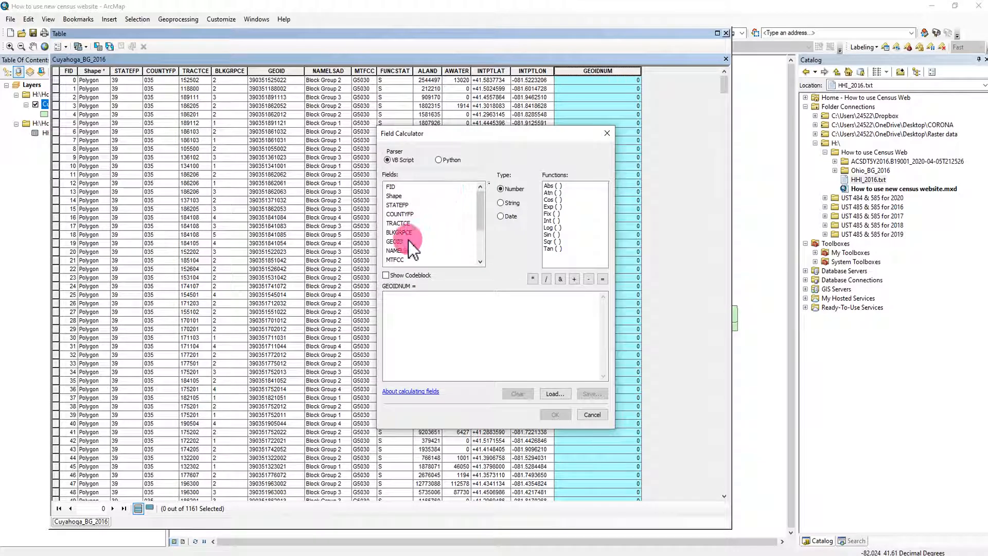
pyautogui.doubleClick(397, 242)
pyautogui.click(555, 414)
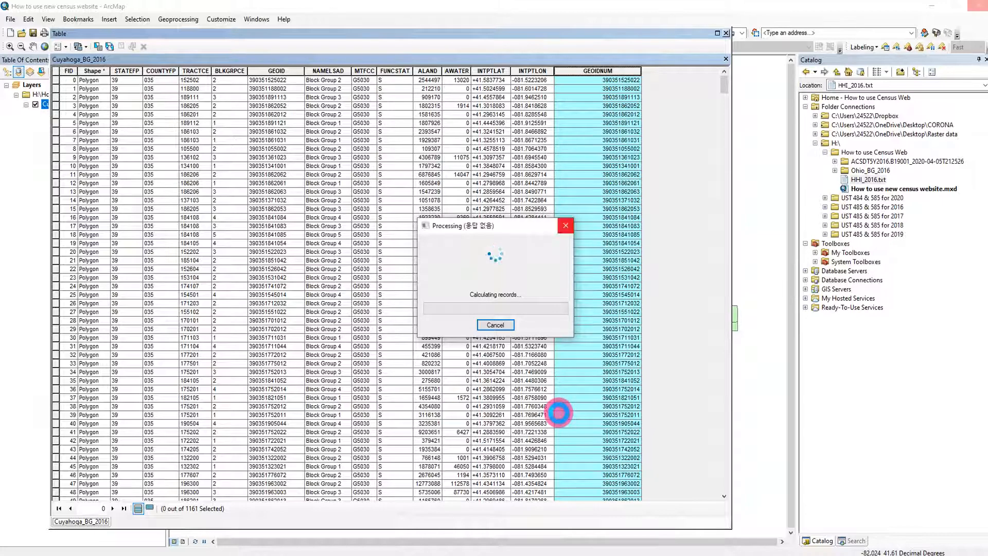
# - Check the calculated GEOIDNUM values, narrow the GEOIDNUM column, and close the attribute table
pyautogui.scroll(-18, 584, 152)
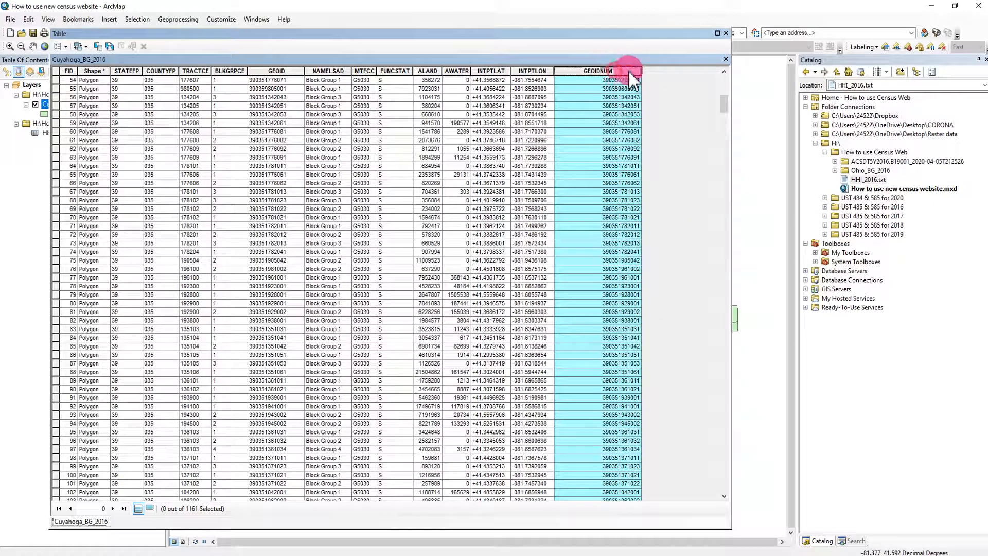
pyautogui.moveTo(641, 69); pyautogui.dragTo(611, 70)
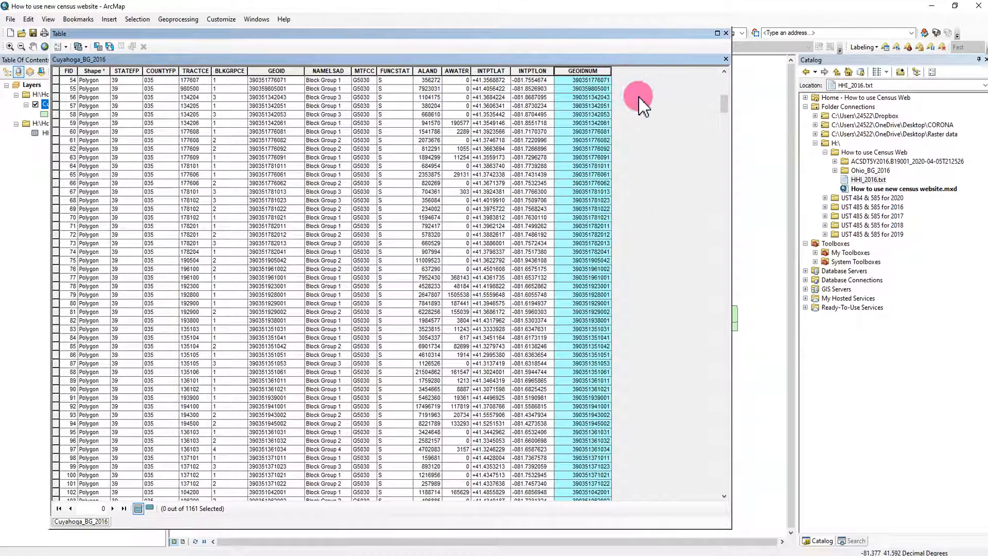
pyautogui.click(726, 34)
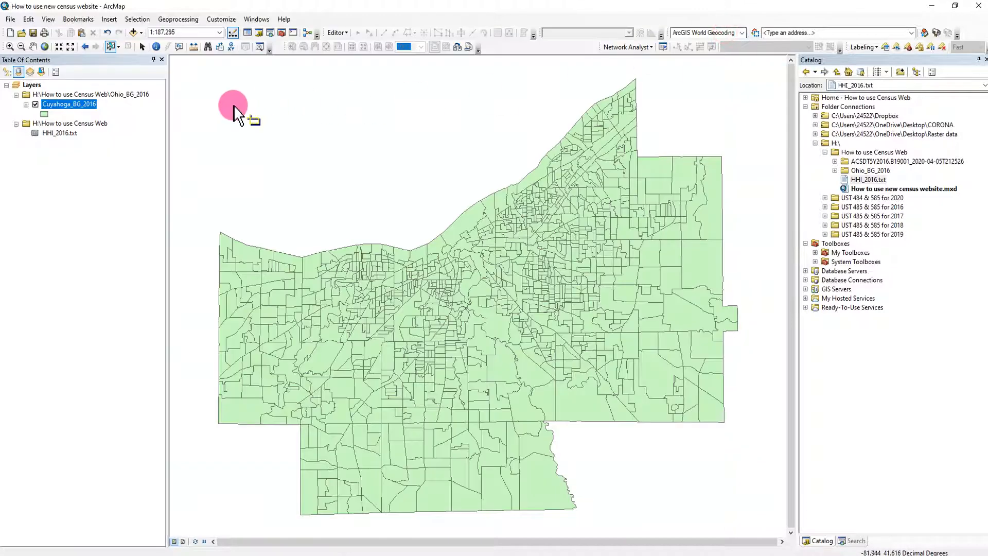
# - Join HHI_2016.txt to the Cuyahoga_BG_2016 layer, matching GEOIDNUM to the table's GEOID and keeping all records
pyautogui.rightClick(68, 104)
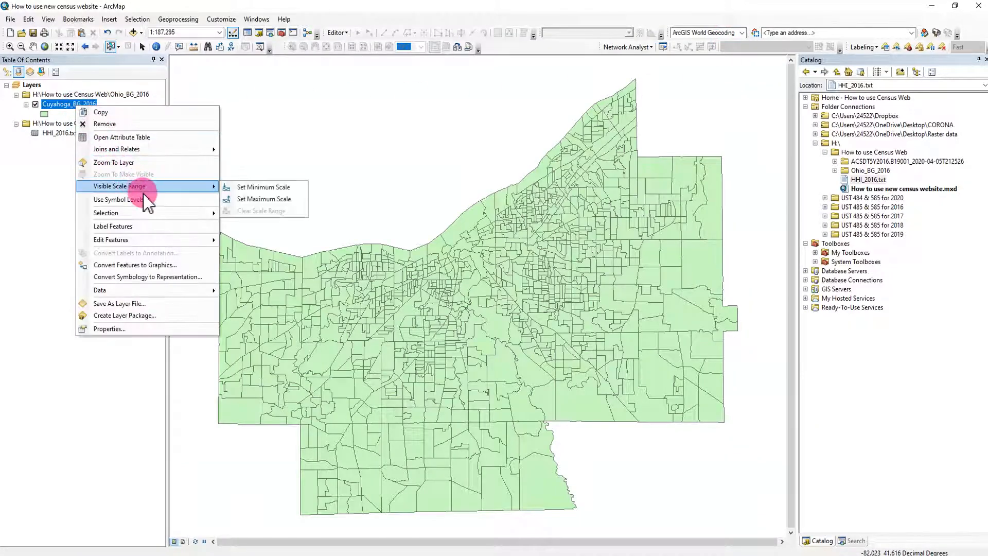
pyautogui.click(230, 150)
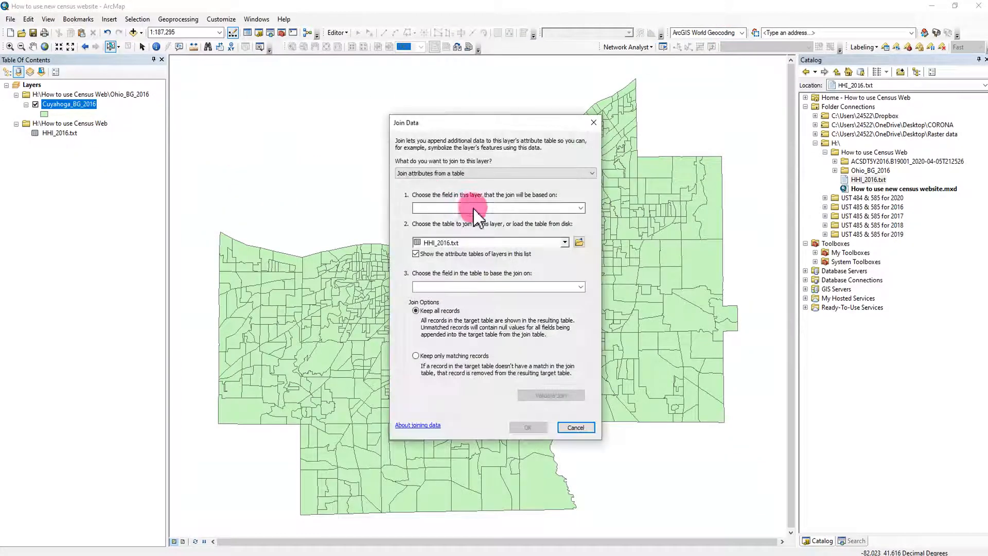
pyautogui.click(583, 208)
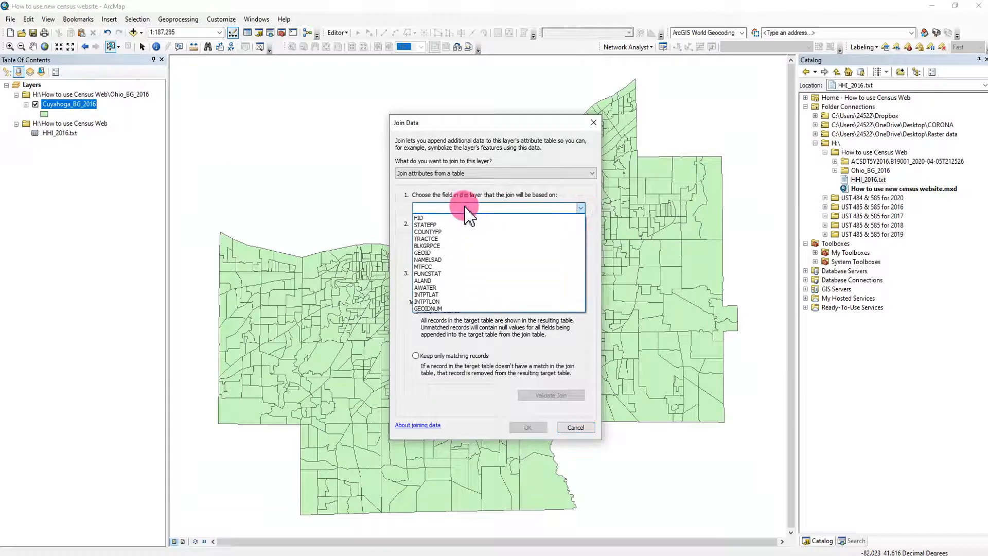
pyautogui.click(440, 289)
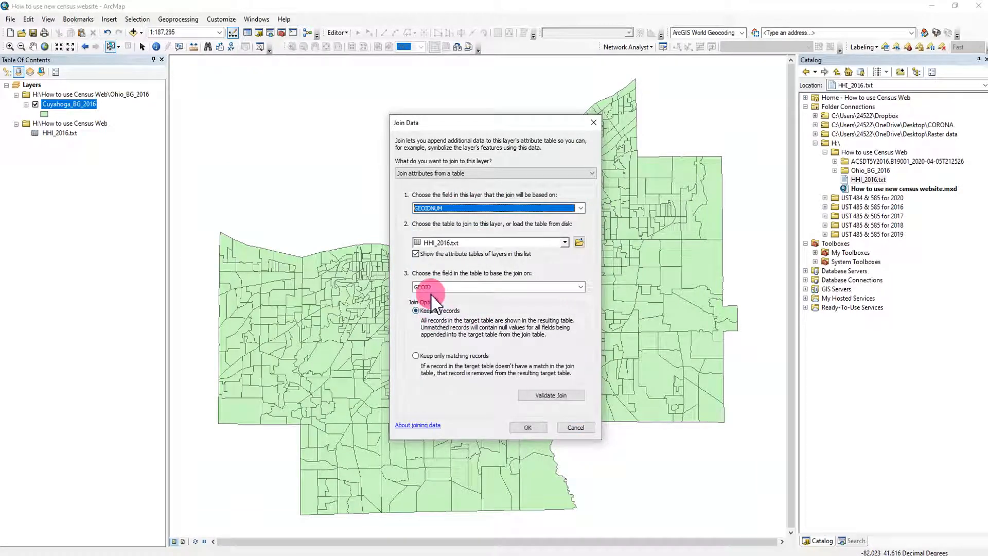
pyautogui.click(524, 428)
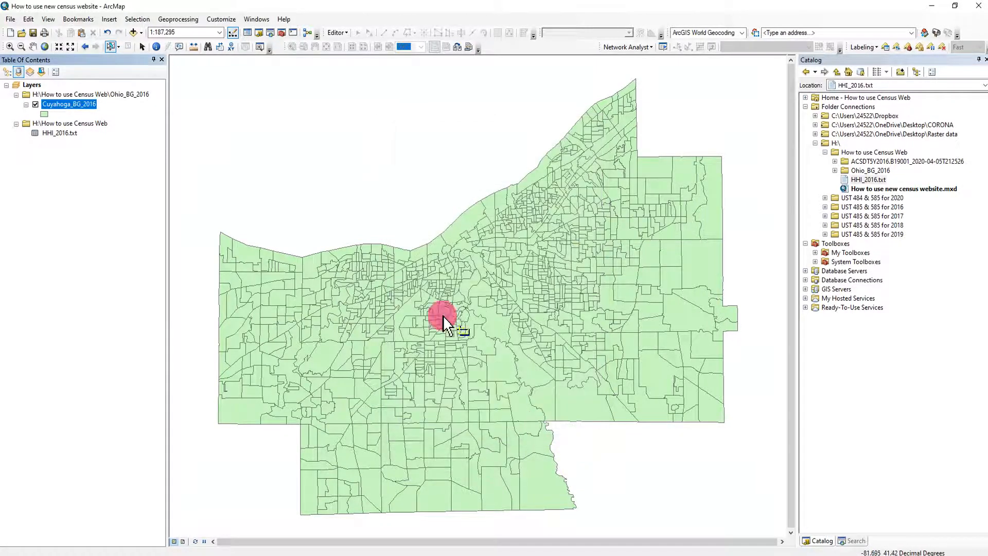
# - Open the joined Cuyahoga_BG_2016 attribute table, examine the appended income columns starting at INCOM1, and close the table
pyautogui.rightClick(89, 108)
pyautogui.click(129, 138)
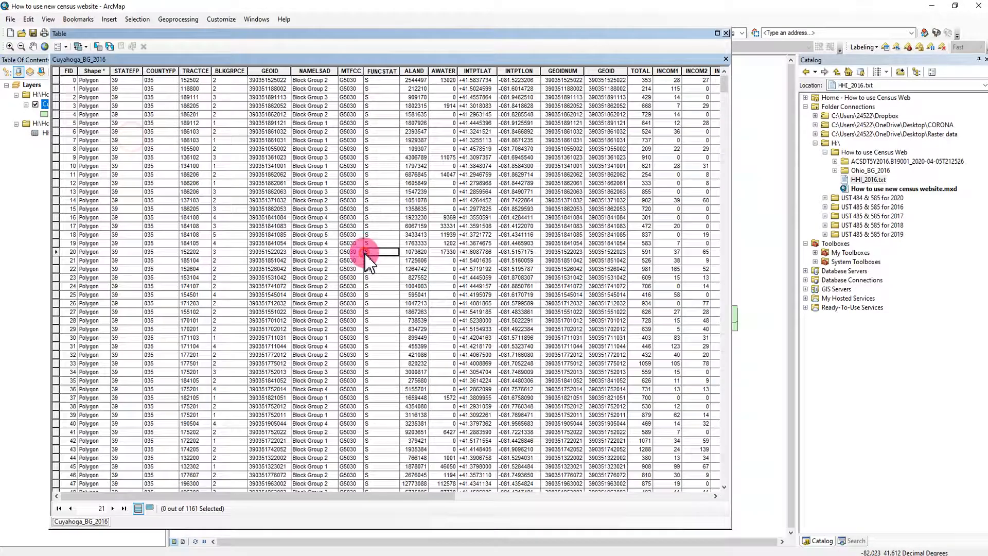
pyautogui.moveTo(401, 495); pyautogui.dragTo(705, 495)
pyautogui.moveTo(230, 71); pyautogui.dragTo(686, 70)
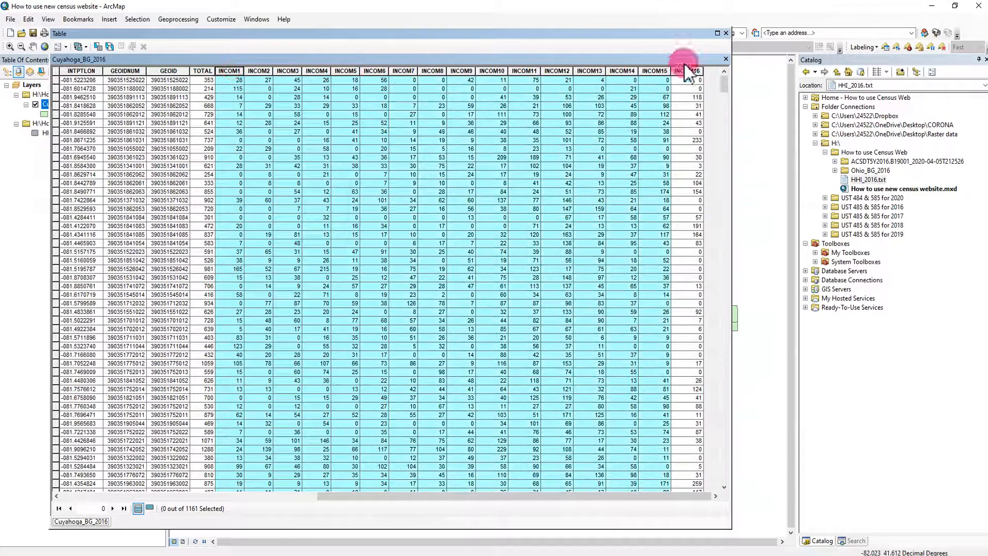
pyautogui.click(727, 34)
pyautogui.click(71, 108)
pyautogui.rightClick(74, 108)
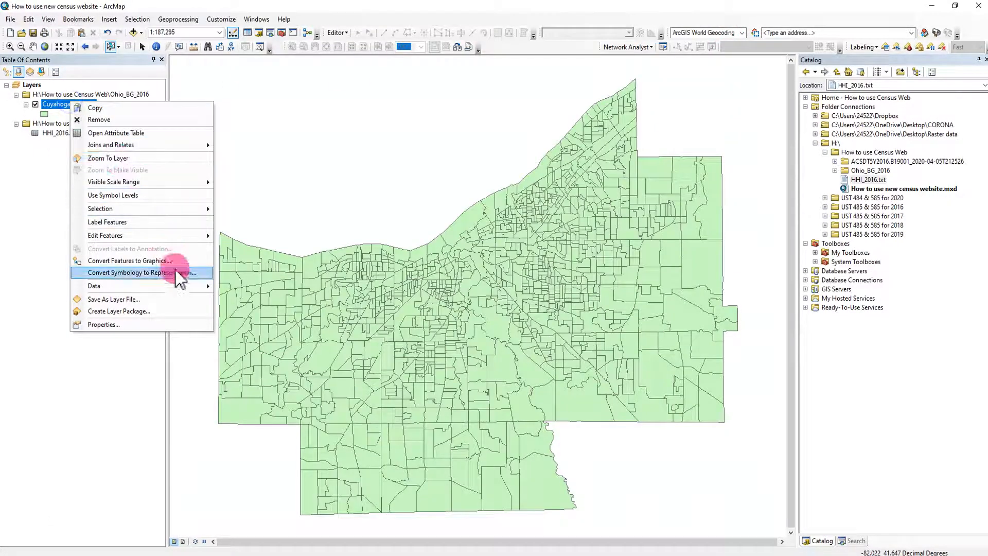
pyautogui.moveTo(181, 282)
pyautogui.click(245, 291)
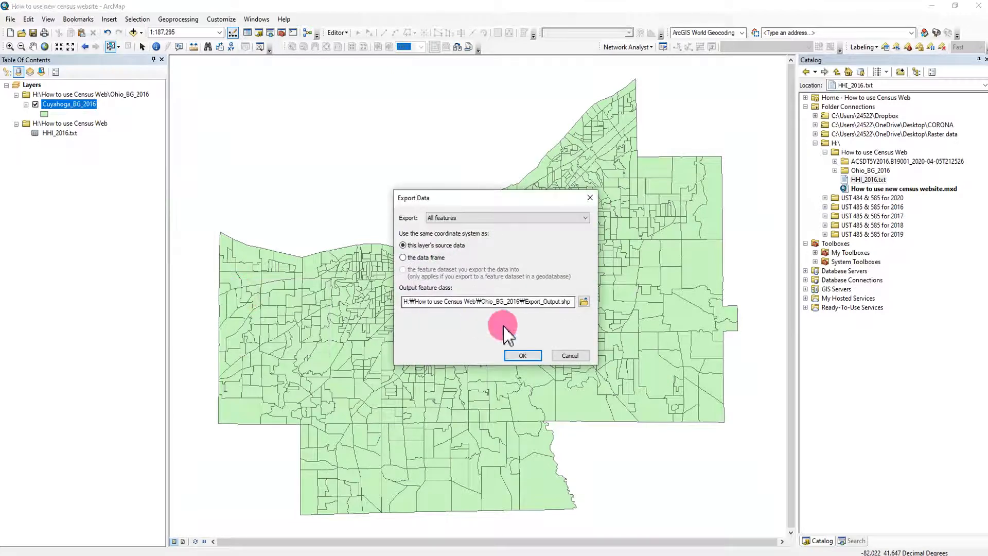
pyautogui.click(569, 353)
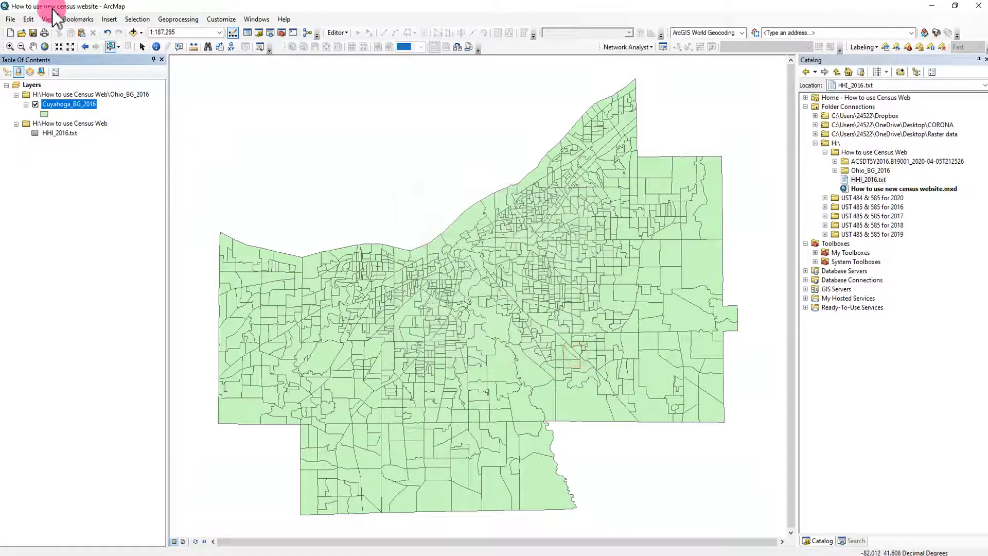
# - Reopen the Cuyahoga_BG_2016 attribute table to review the joined TOTAL and income columns, and close it
pyautogui.rightClick(72, 104)
pyautogui.click(110, 142)
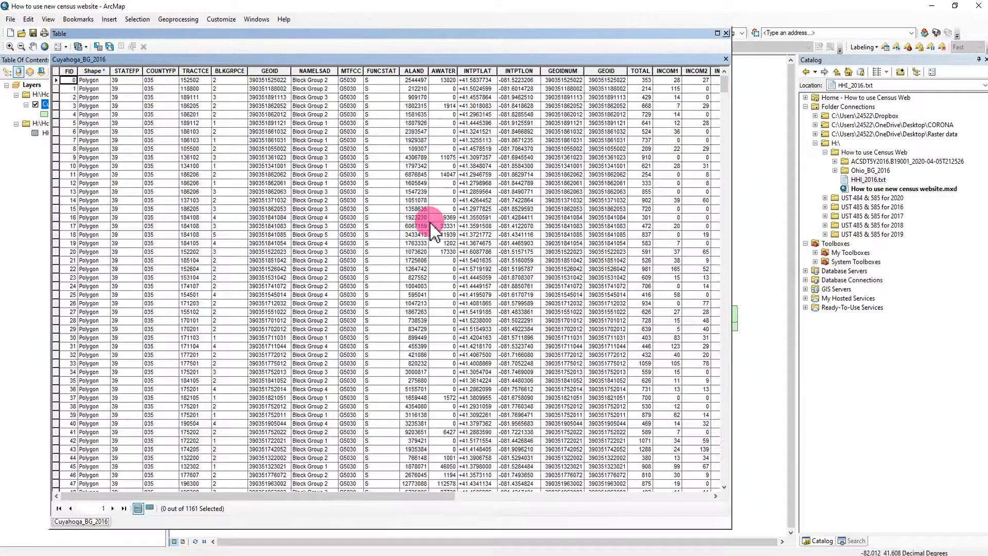
pyautogui.moveTo(412, 497); pyautogui.dragTo(652, 498)
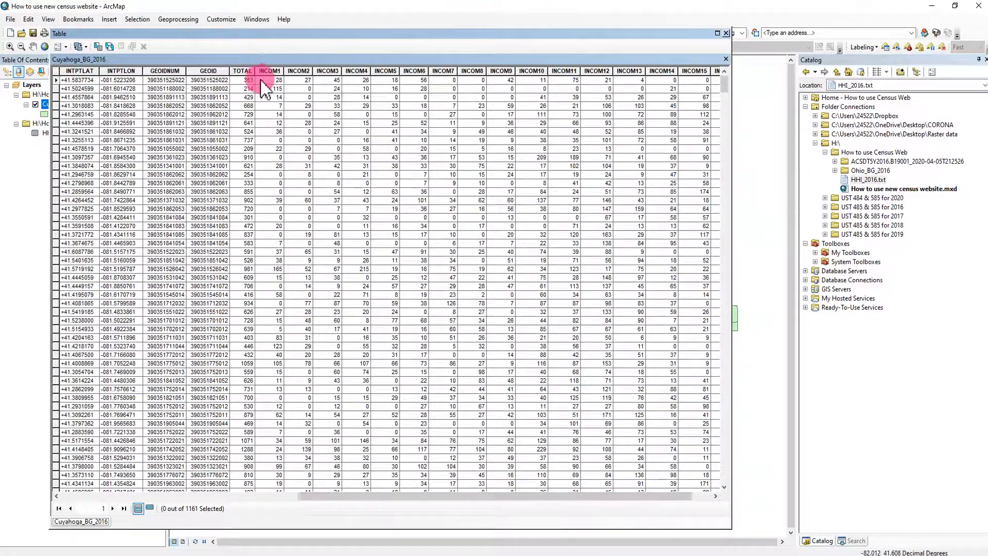
pyautogui.click(725, 33)
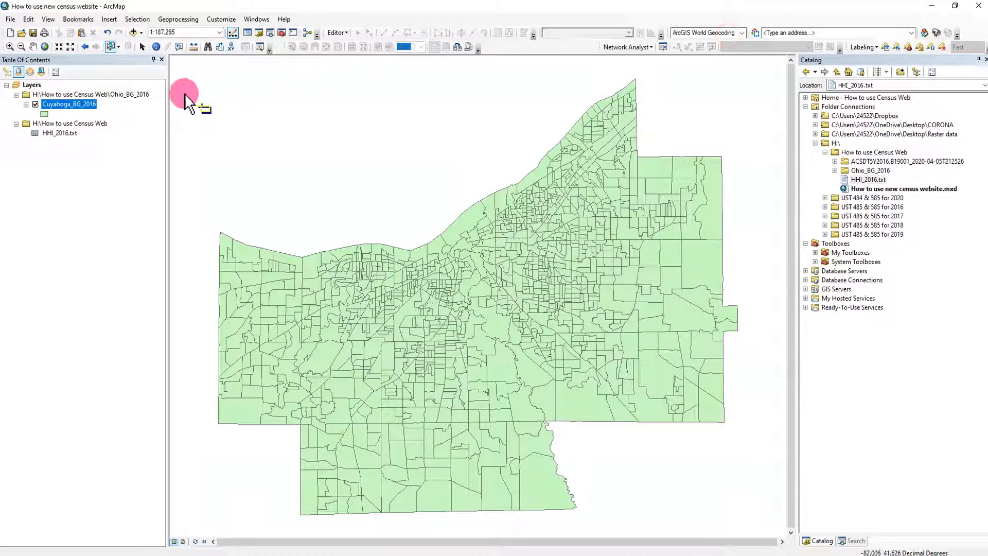
# - Export all features of the joined layer as Cuyahoga_BG_Data_2016.shp in the Ohio_BG_2016 folder and add it to the map
pyautogui.rightClick(72, 104)
pyautogui.moveTo(169, 291)
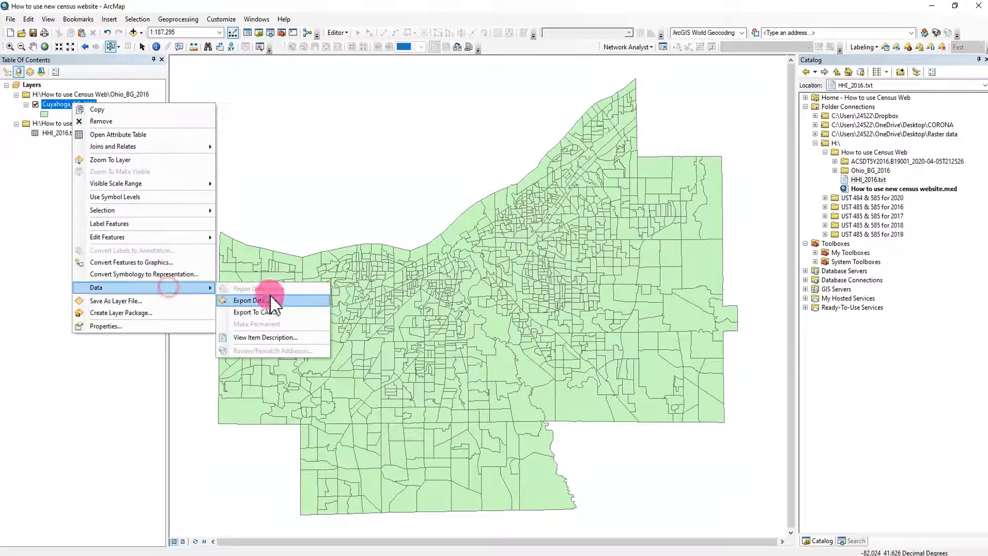
pyautogui.click(263, 288)
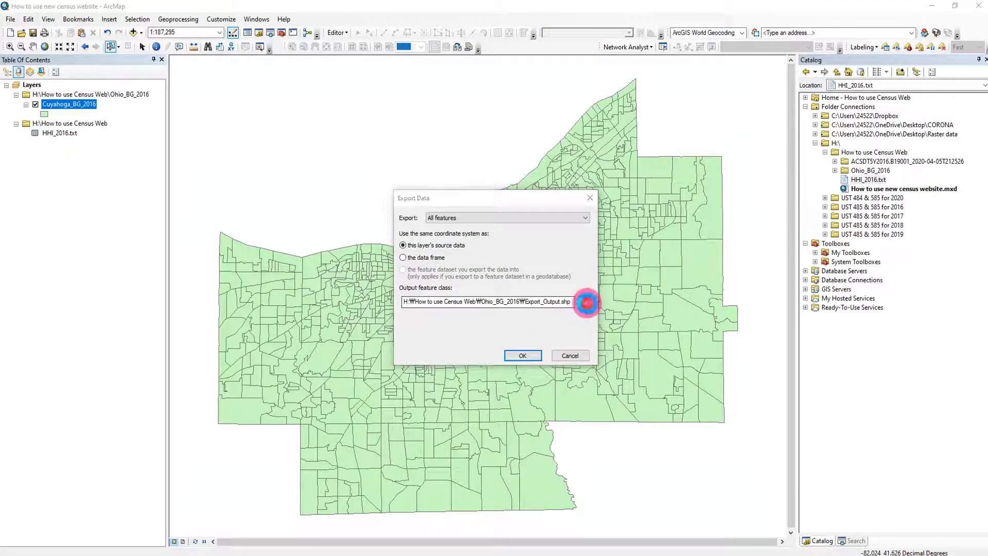
pyautogui.click(584, 301)
pyautogui.click(437, 230)
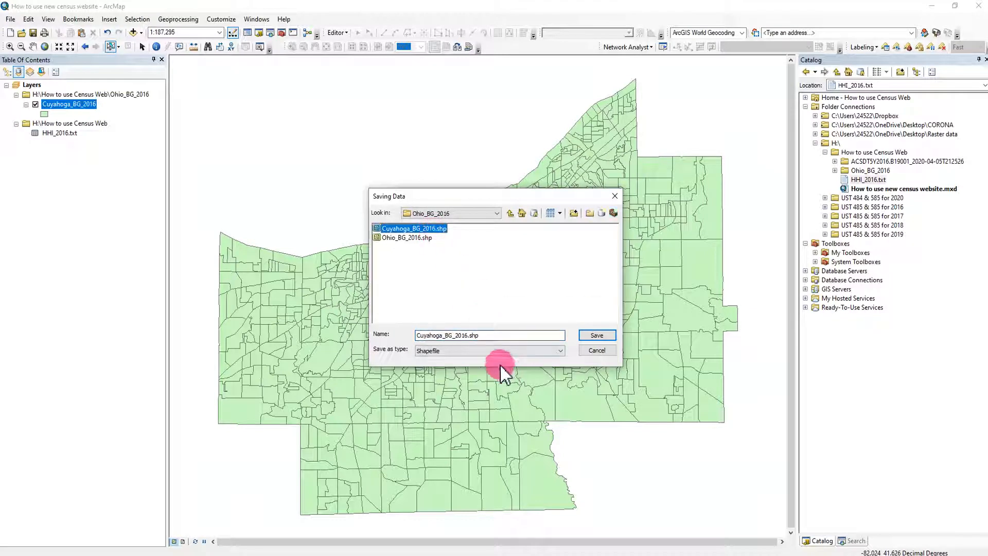
pyautogui.click(454, 335)
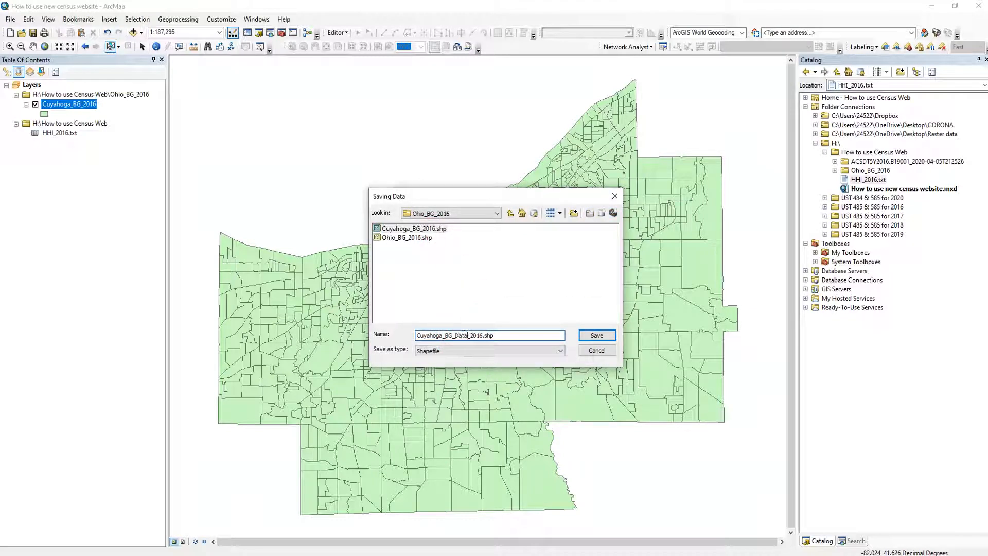
pyautogui.click(594, 335)
pyautogui.click(527, 358)
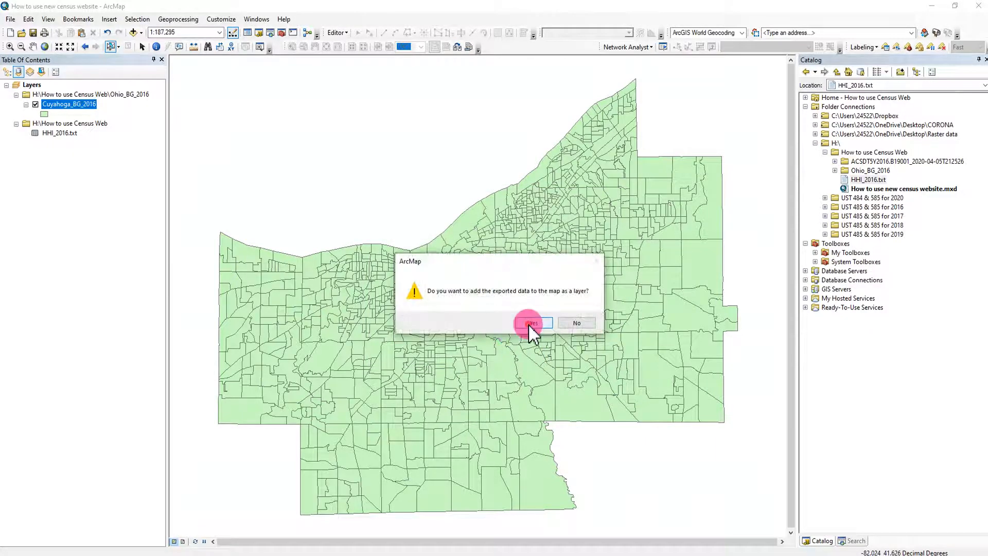
pyautogui.click(528, 323)
# - Remove the Cuyahoga_BG_2016 layer and select the columns STATEFP through INTPTLON in the Cuyahoga_BG_Data_2016 attribute table
pyautogui.rightClick(90, 123)
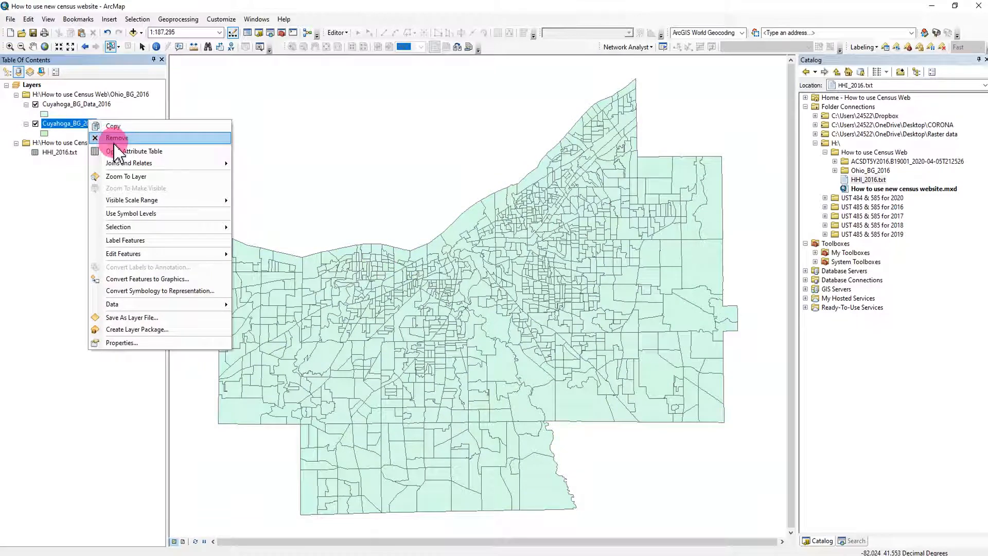
pyautogui.click(114, 143)
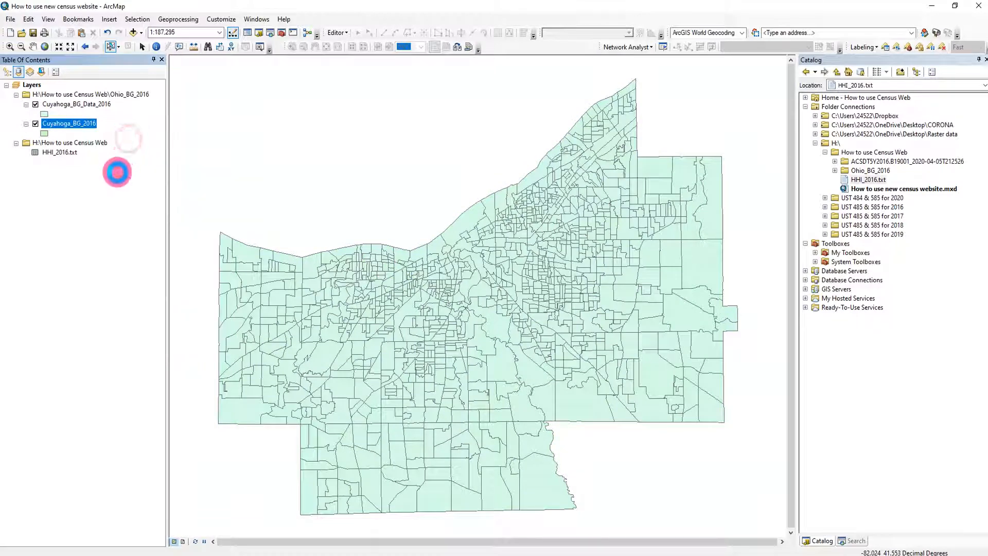
pyautogui.rightClick(108, 111)
pyautogui.click(137, 135)
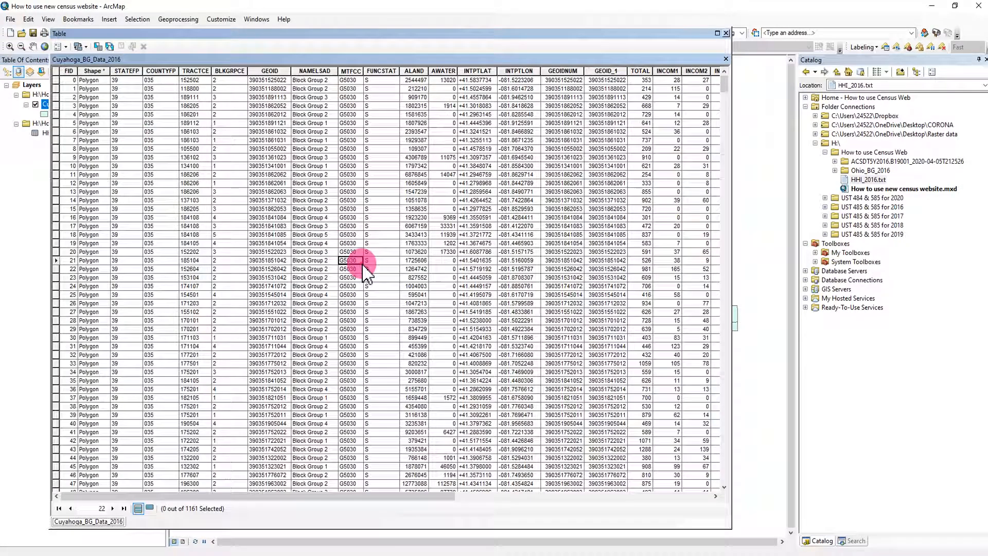
pyautogui.moveTo(518, 70); pyautogui.dragTo(137, 82)
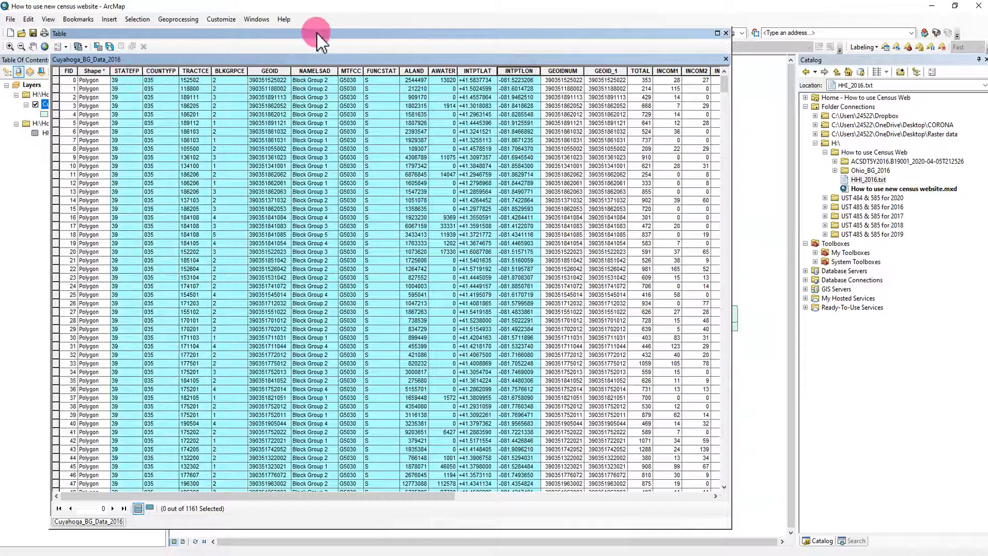
# - Search for "delete field" and open the Delete Field data management tool
pyautogui.click(864, 542)
pyautogui.click(843, 102)
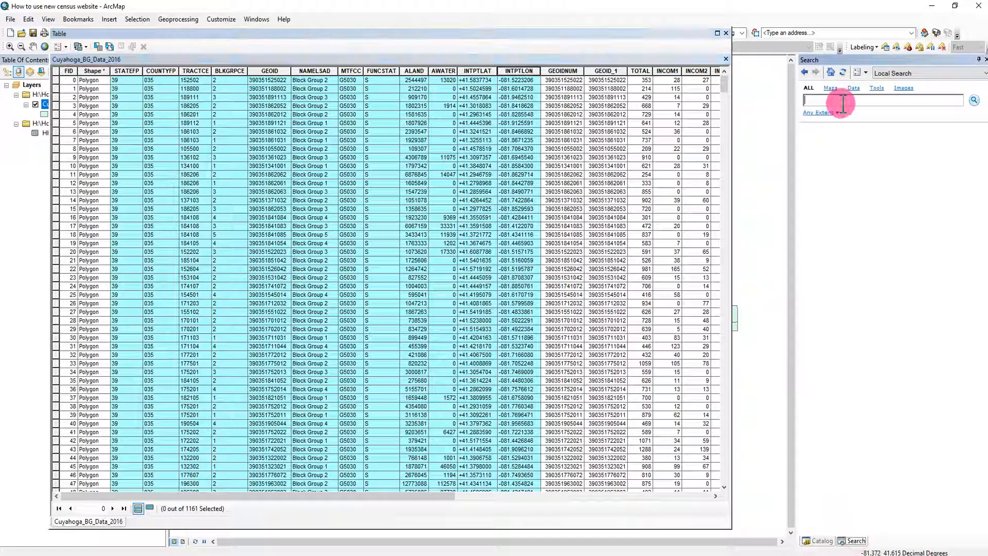
pyautogui.write('delete field')
pyautogui.press('Return')
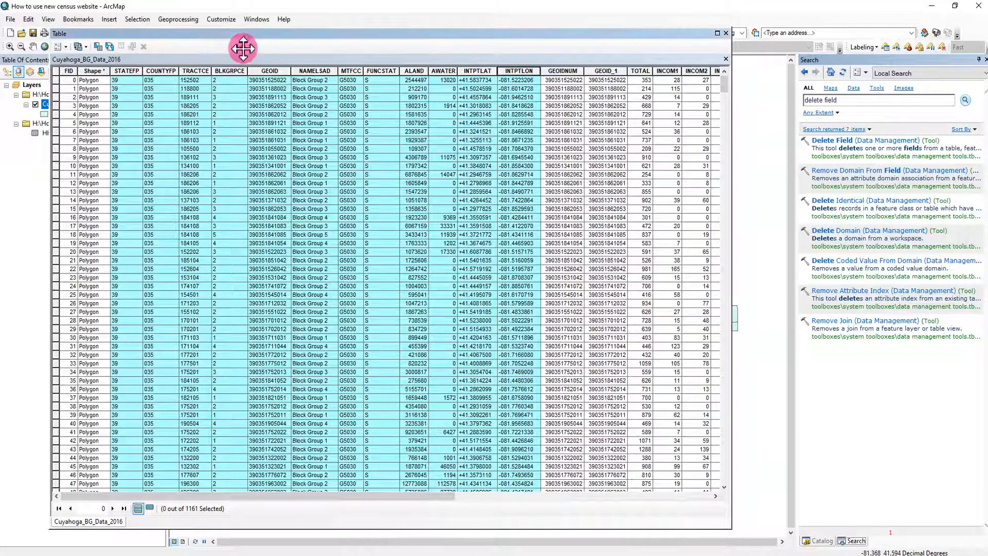
pyautogui.click(866, 150)
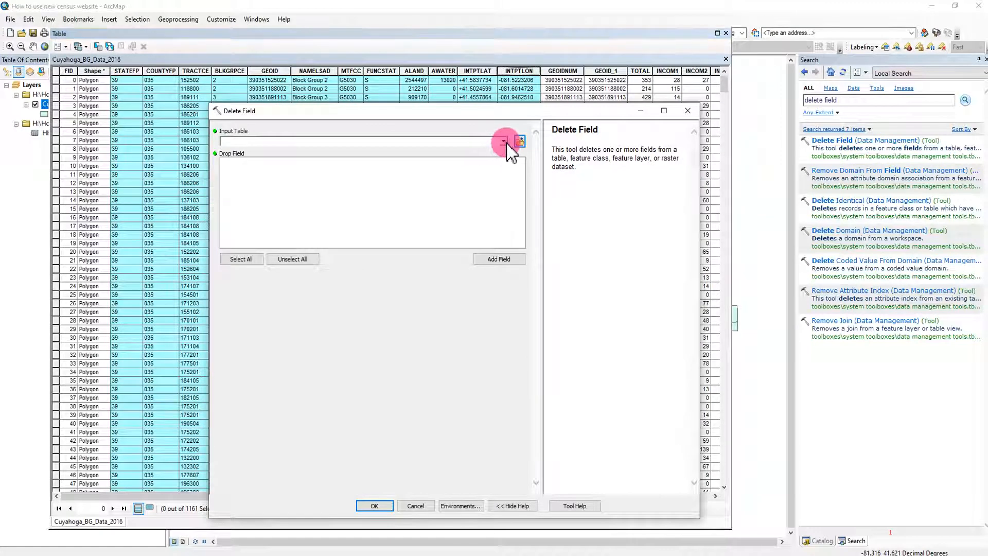
# - Set Cuyahoga_BG_Data_2016 as the Delete Field input table and look through its list of fields
pyautogui.click(504, 141)
pyautogui.click(329, 162)
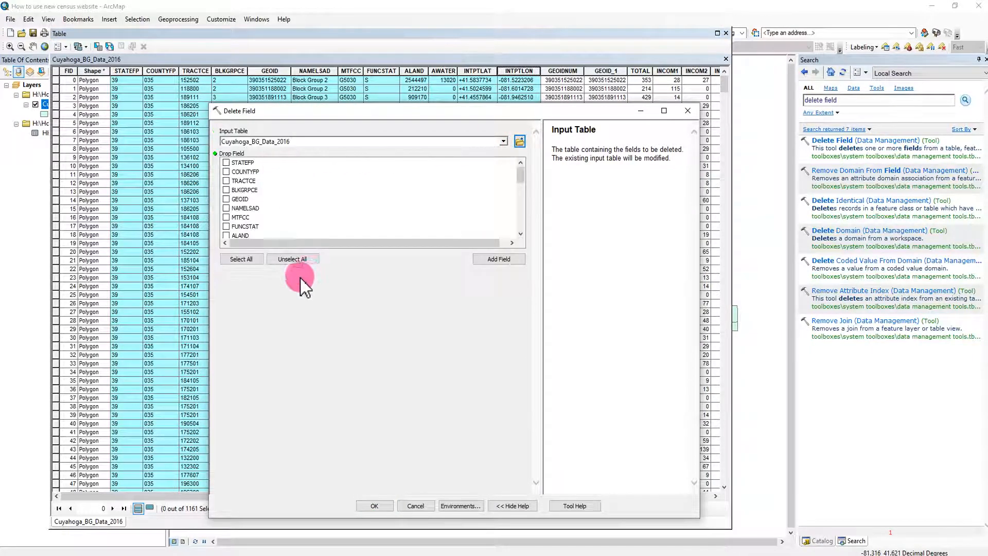
pyautogui.scroll(-4, 260, 226)
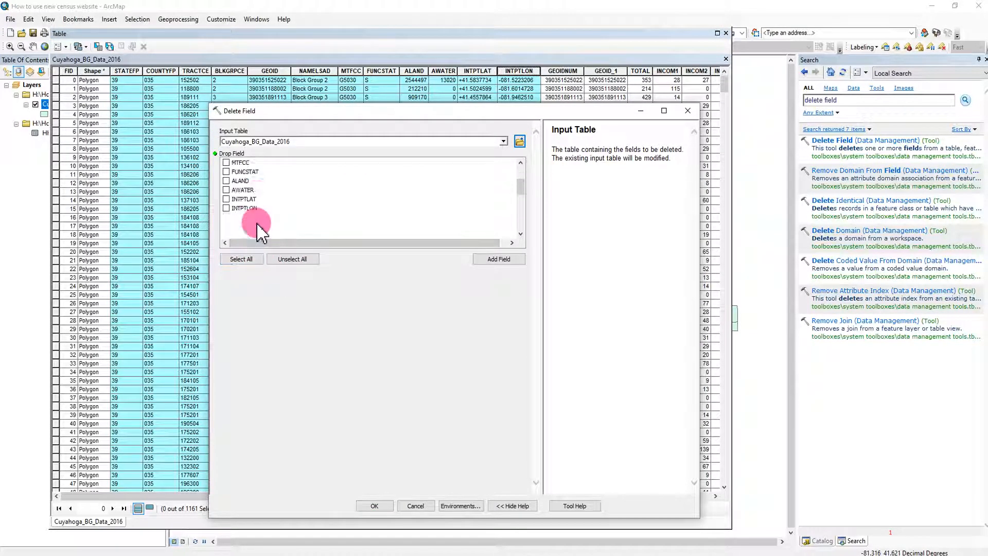
pyautogui.scroll(1, 269, 237)
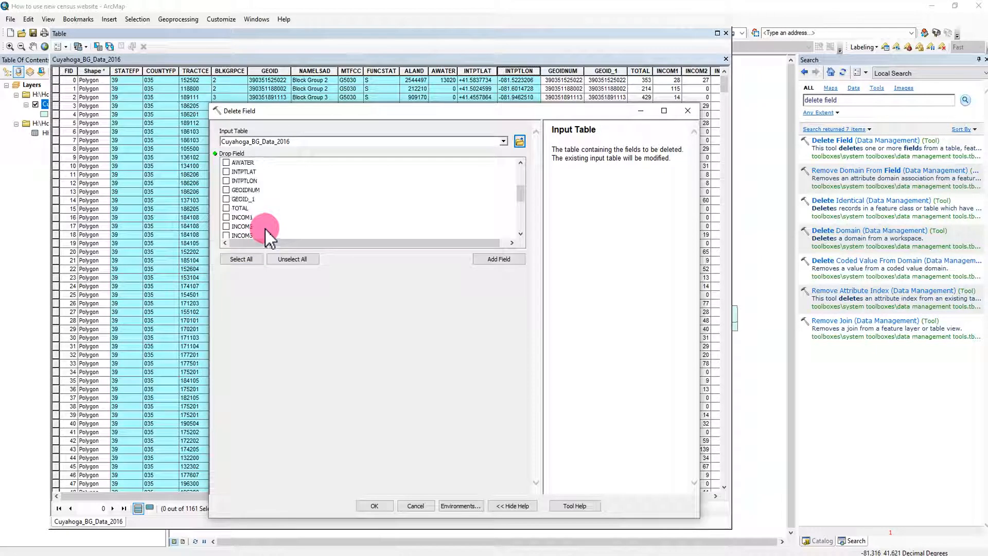
pyautogui.scroll(3, 269, 238)
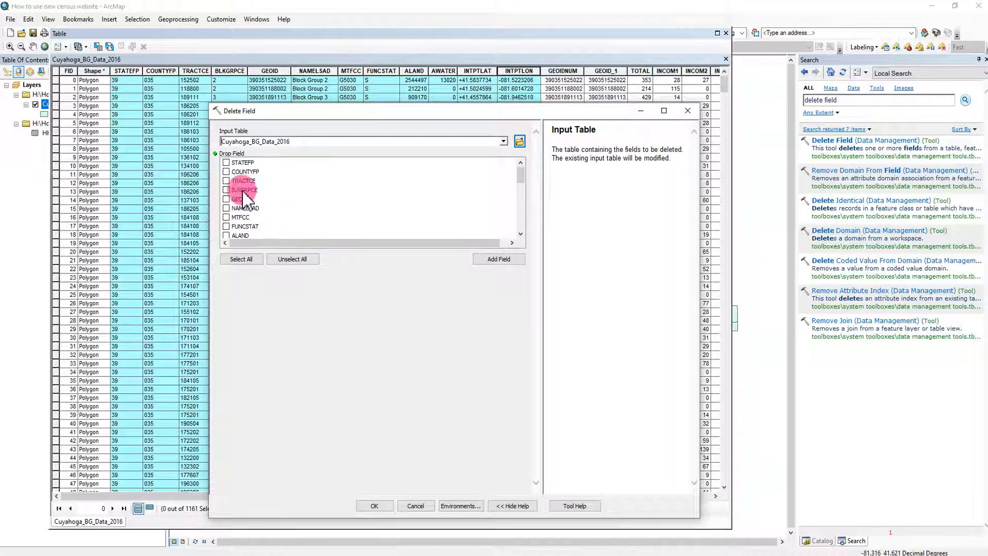
# - Delete the fields STATEFP through BLKGRPCE, NAMELSAD through INTPTLON and GEOID_1, keeping GEOID and GEOIDNUM, and close the attribute table
pyautogui.click(227, 163)
pyautogui.click(227, 181)
pyautogui.click(227, 190)
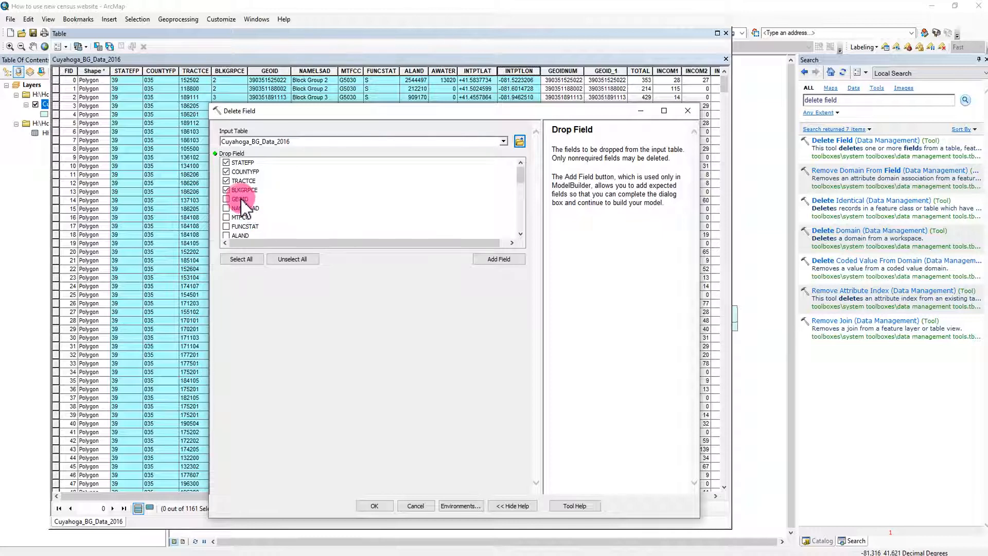
pyautogui.scroll(-1, 257, 203)
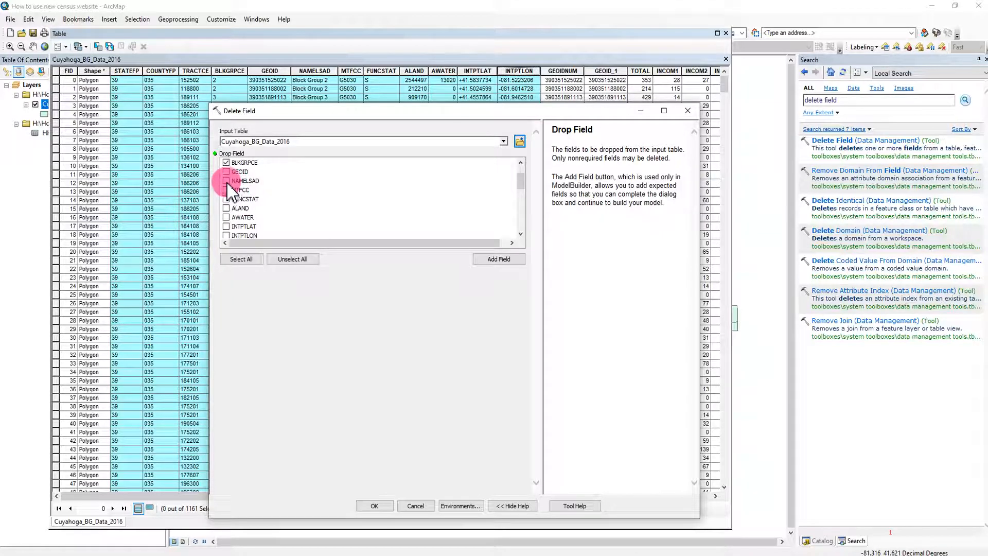
pyautogui.click(226, 227)
pyautogui.scroll(-2, 253, 215)
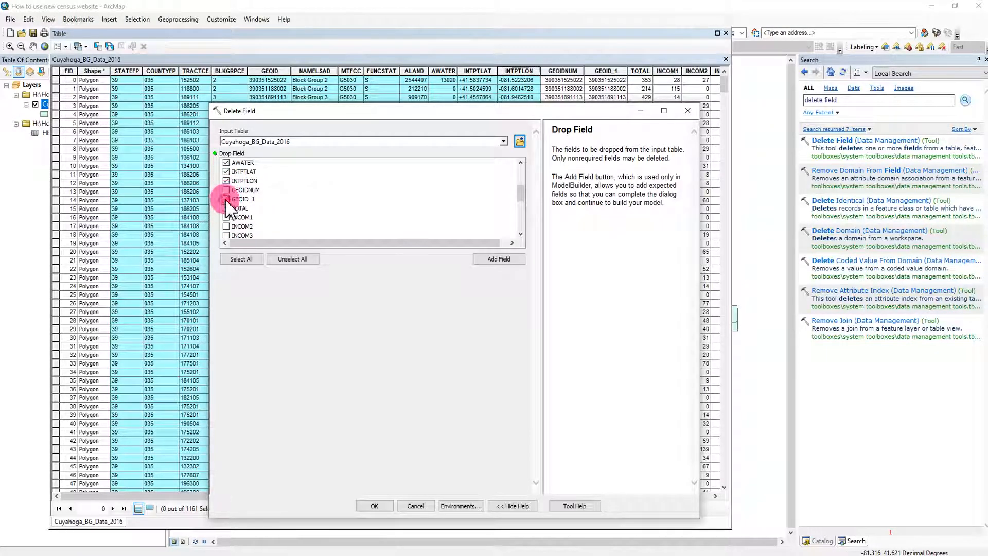
pyautogui.scroll(1, 314, 206)
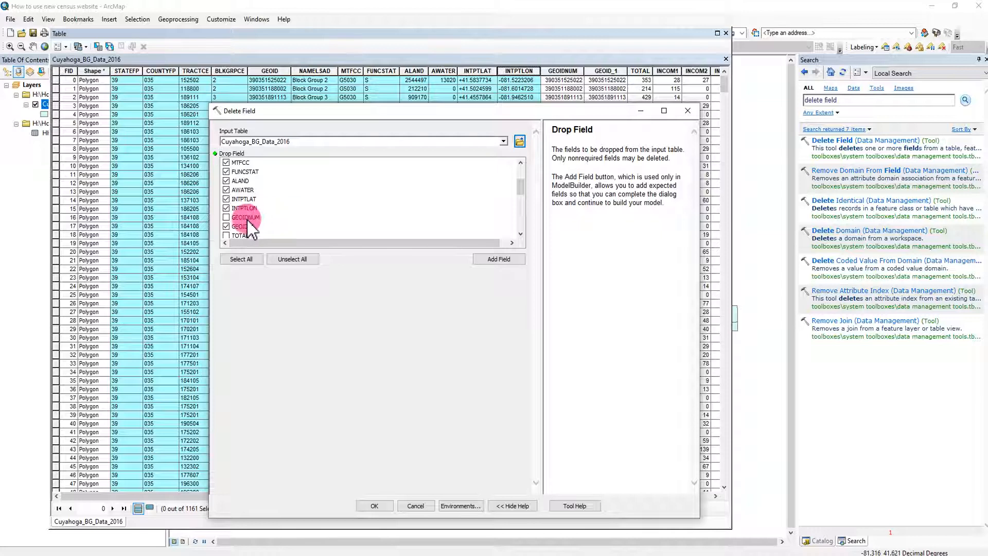
pyautogui.scroll(2, 314, 218)
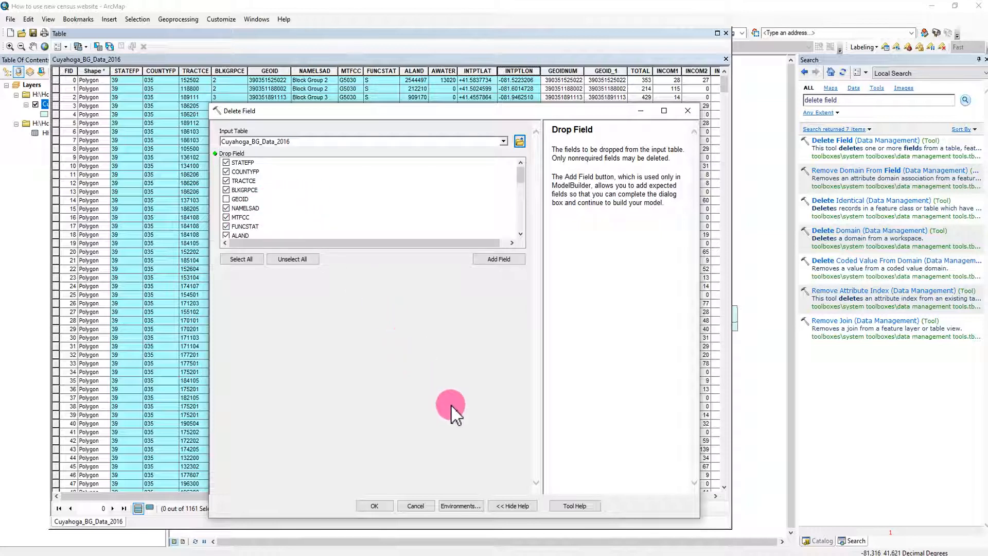
pyautogui.scroll(-6, 311, 195)
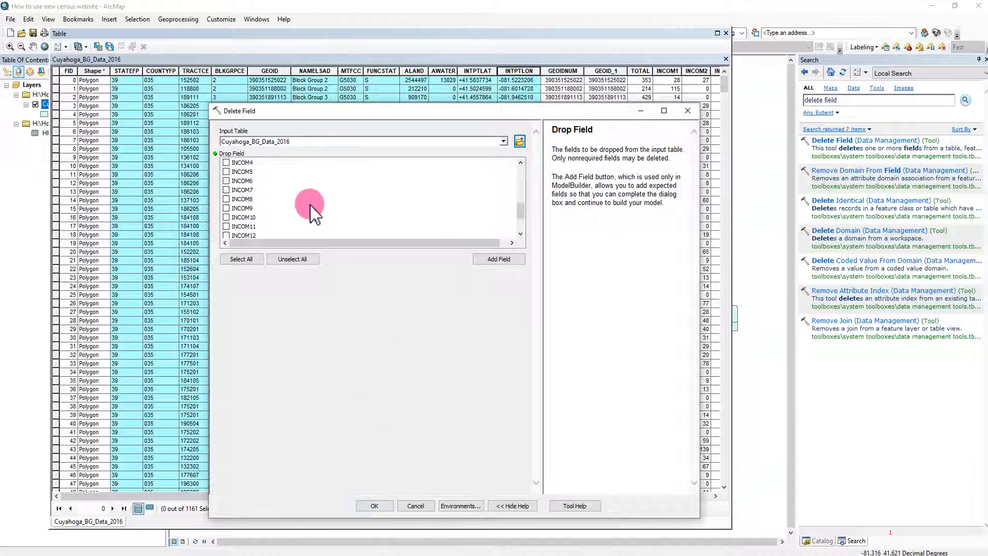
pyautogui.scroll(2, 313, 213)
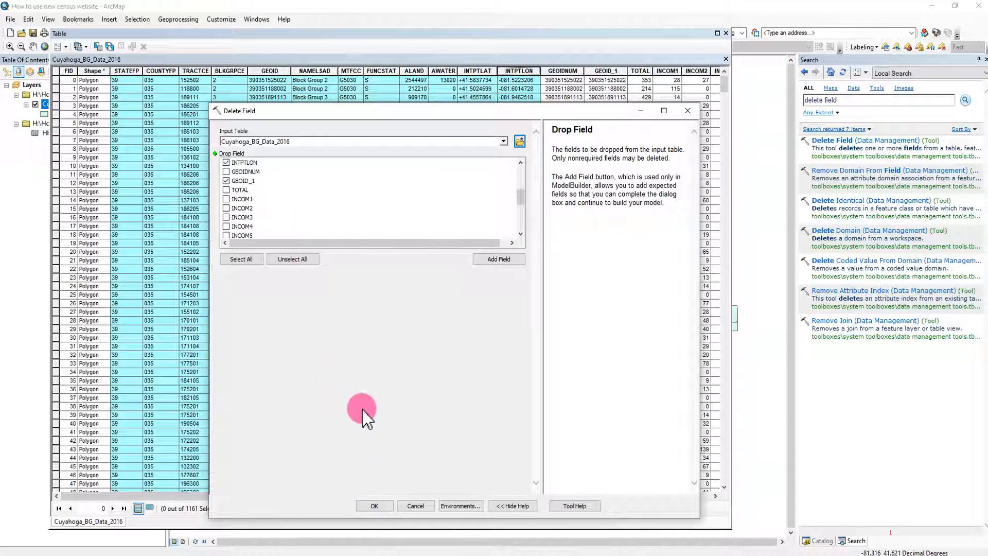
pyautogui.click(383, 506)
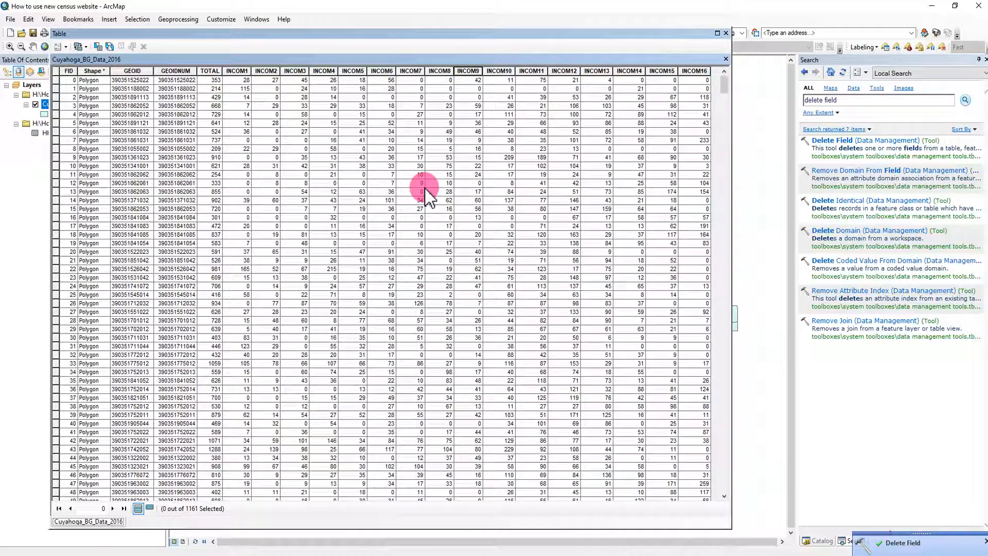
pyautogui.doubleClick(434, 36)
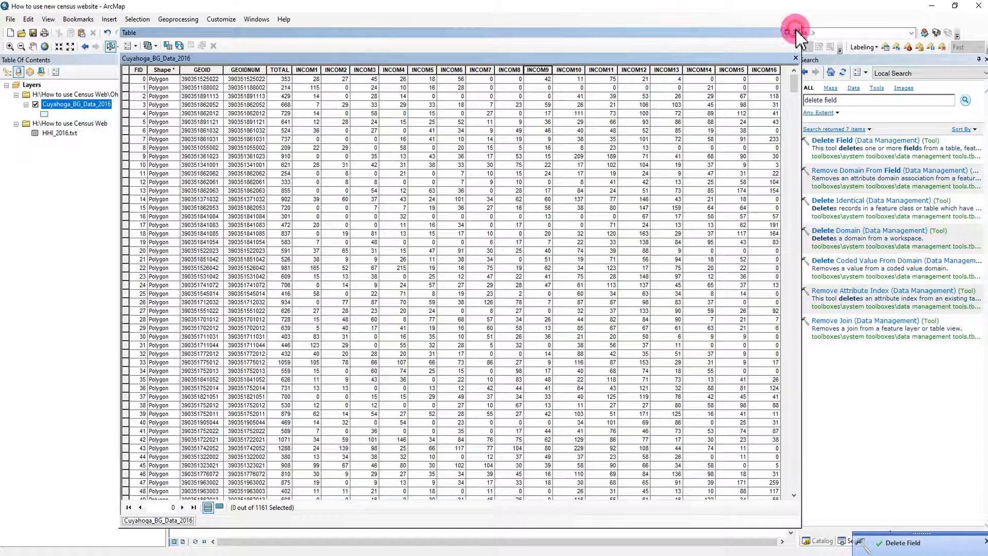
pyautogui.click(796, 33)
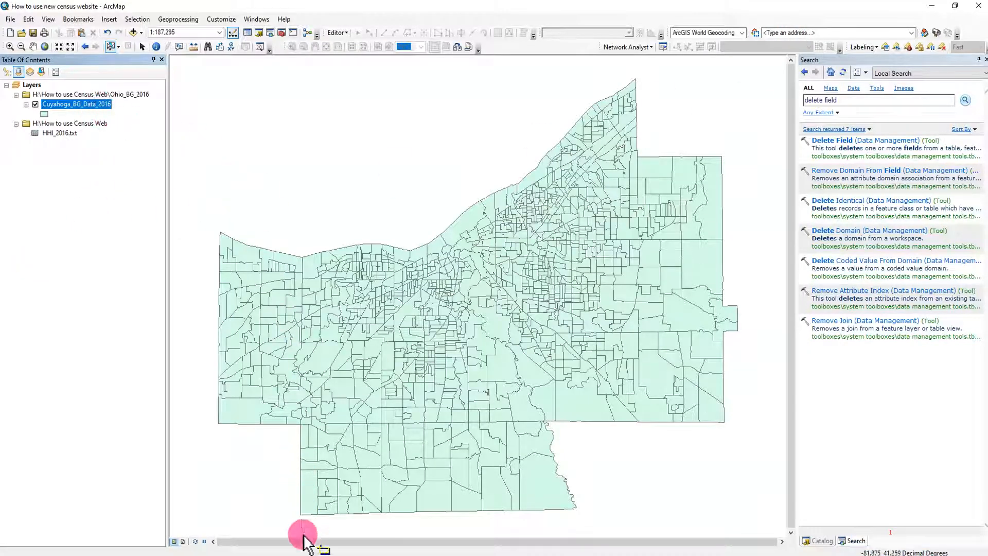
# - Switch to Excel, view the first sheet of the edited B19001 data workbook, and close the workbook without saving
pyautogui.click(310, 551)
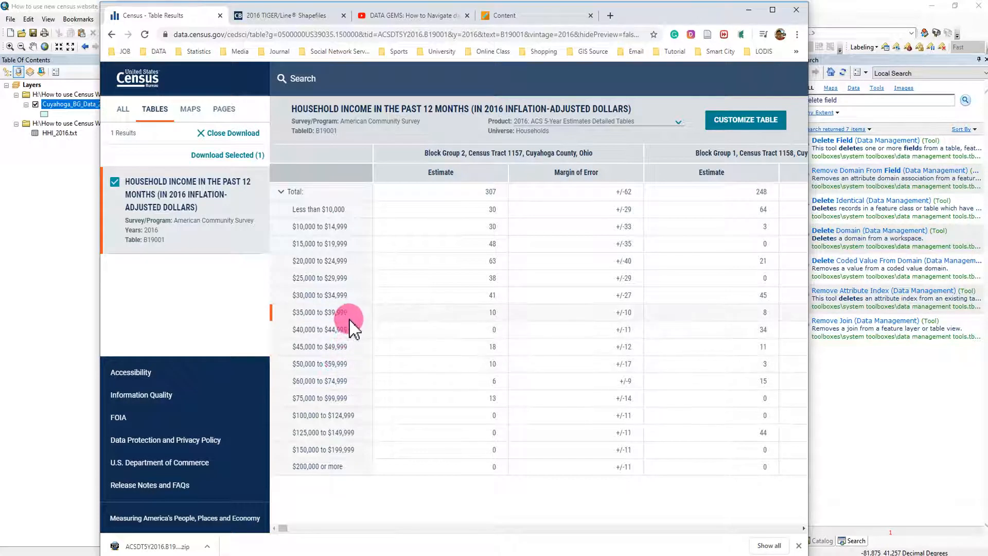
pyautogui.click(390, 552)
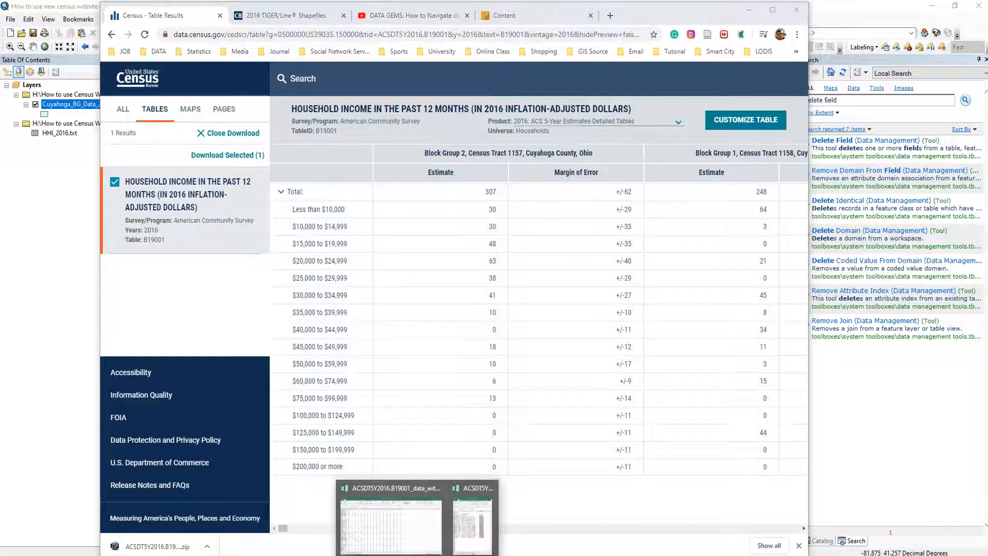
pyautogui.click(387, 543)
pyautogui.click(352, 424)
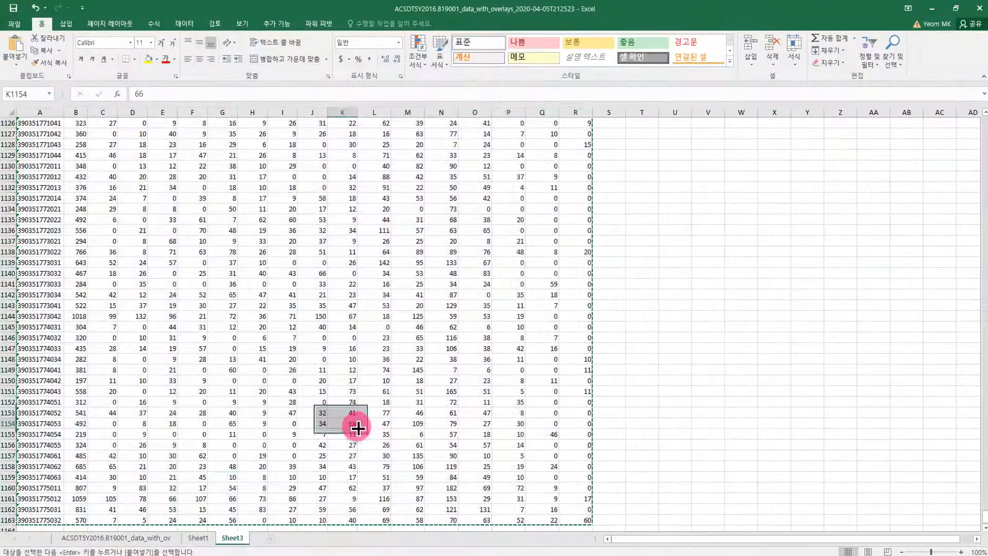
pyautogui.click(137, 540)
pyautogui.click(256, 423)
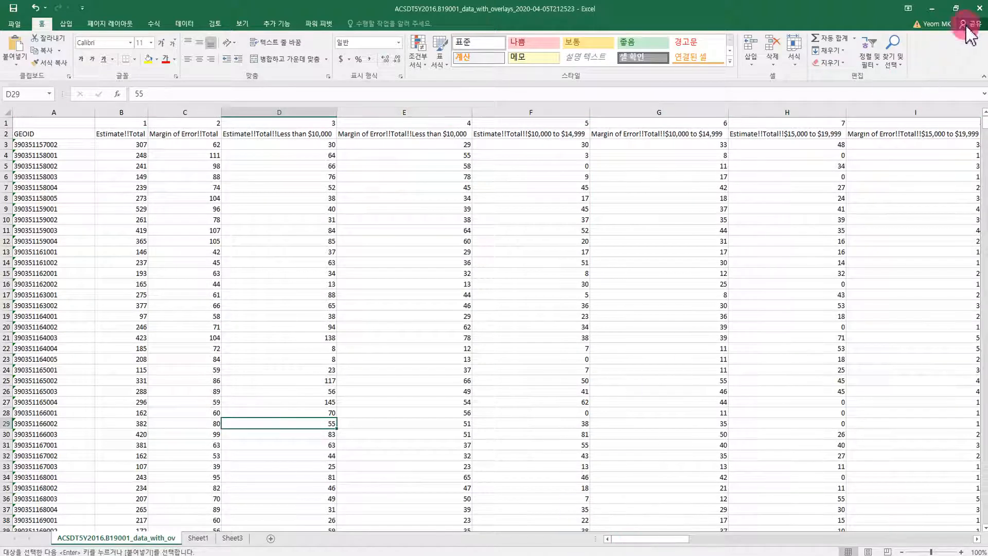
pyautogui.click(980, 8)
pyautogui.click(495, 311)
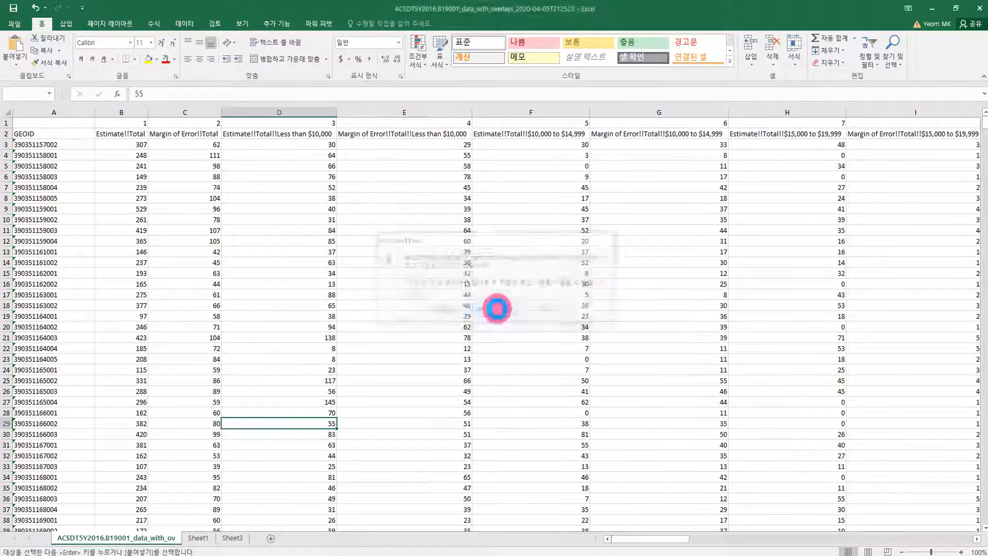
pyautogui.click(499, 321)
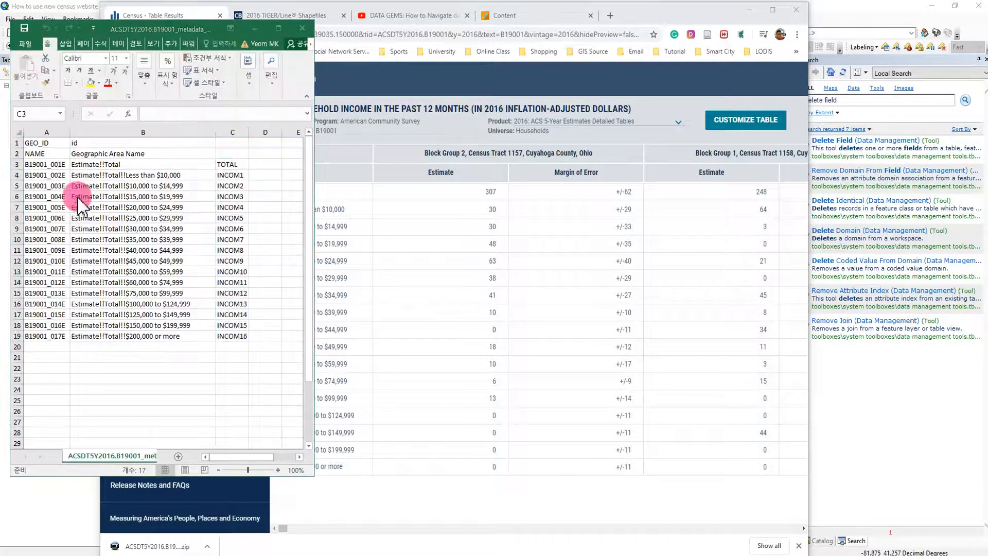
# - Reopen the original B19001 data_with_overlays file and fit the widths of the GEO_ID and NAME columns to their contents
pyautogui.doubleClick(212, 36)
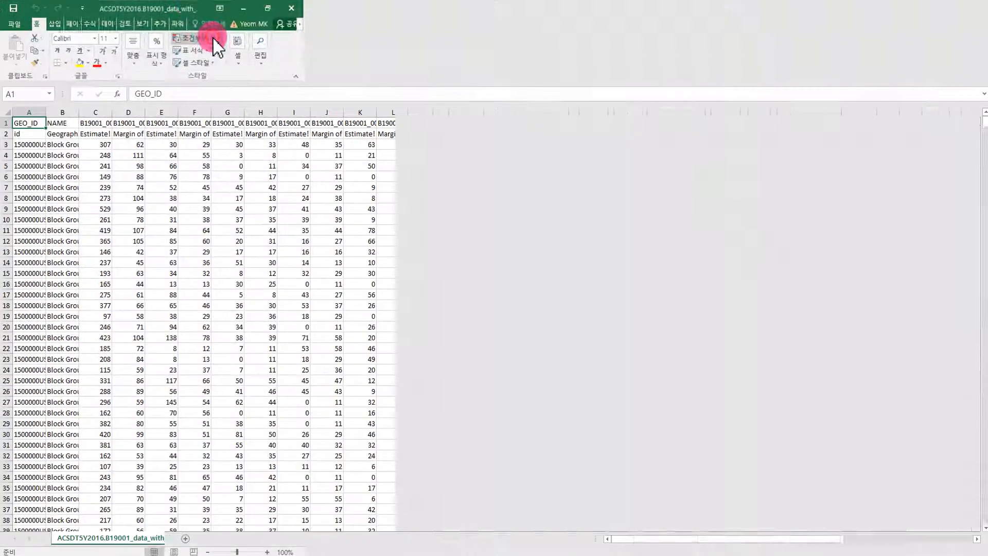
pyautogui.click(37, 111)
pyautogui.click(129, 111)
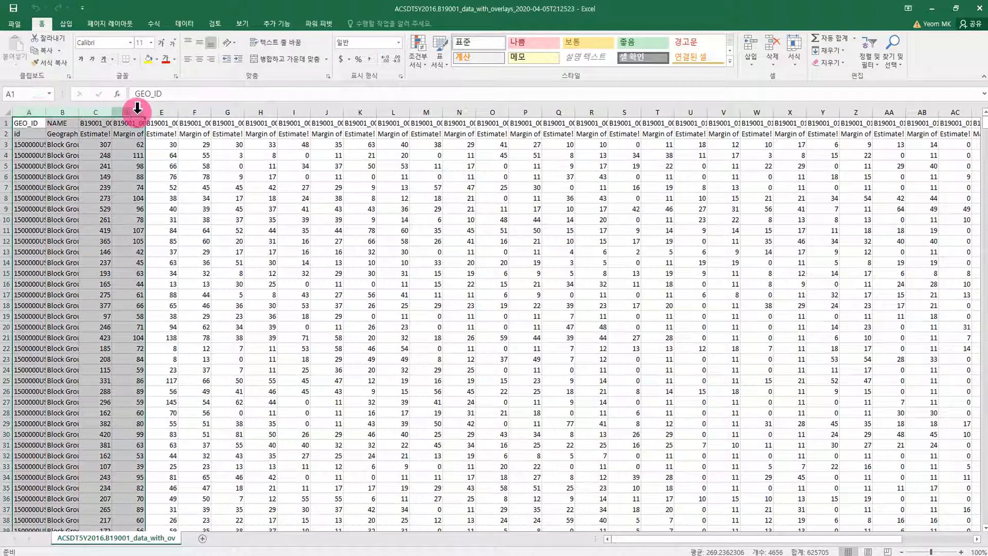
pyautogui.doubleClick(45, 111)
pyautogui.doubleClick(127, 112)
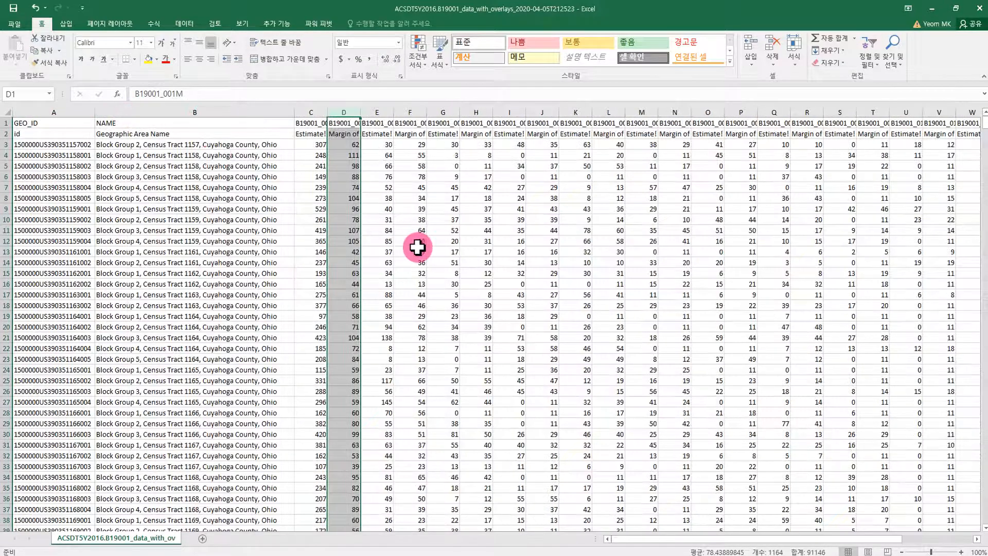
# - Insert two empty columns between the GEO_ID and NAME columns
pyautogui.click(224, 110)
pyautogui.rightClick(223, 110)
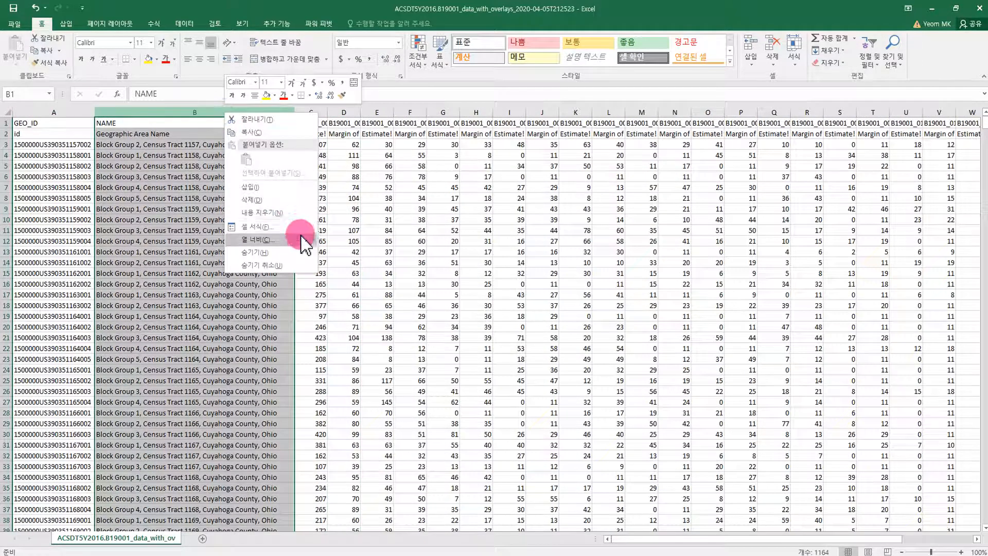
pyautogui.click(291, 192)
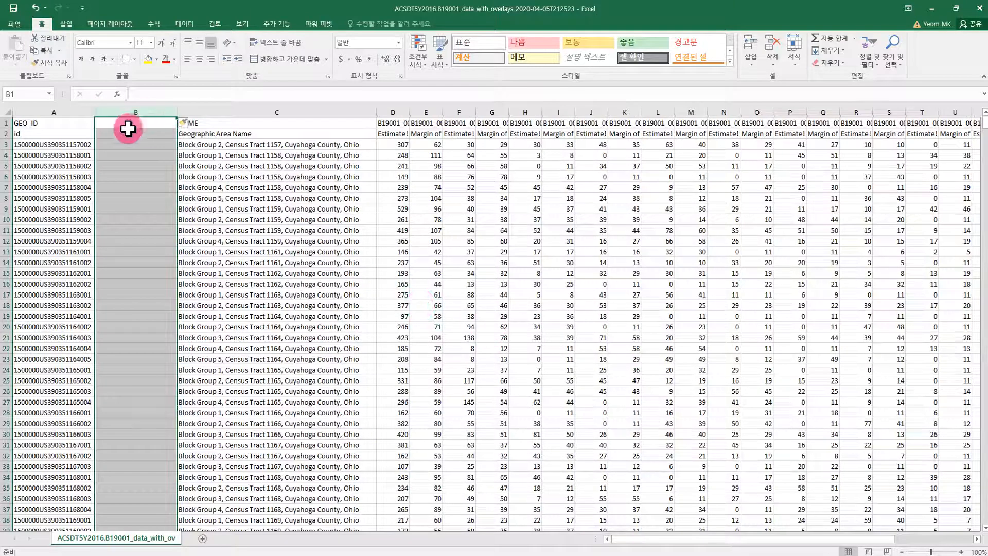
pyautogui.rightClick(136, 112)
pyautogui.click(195, 192)
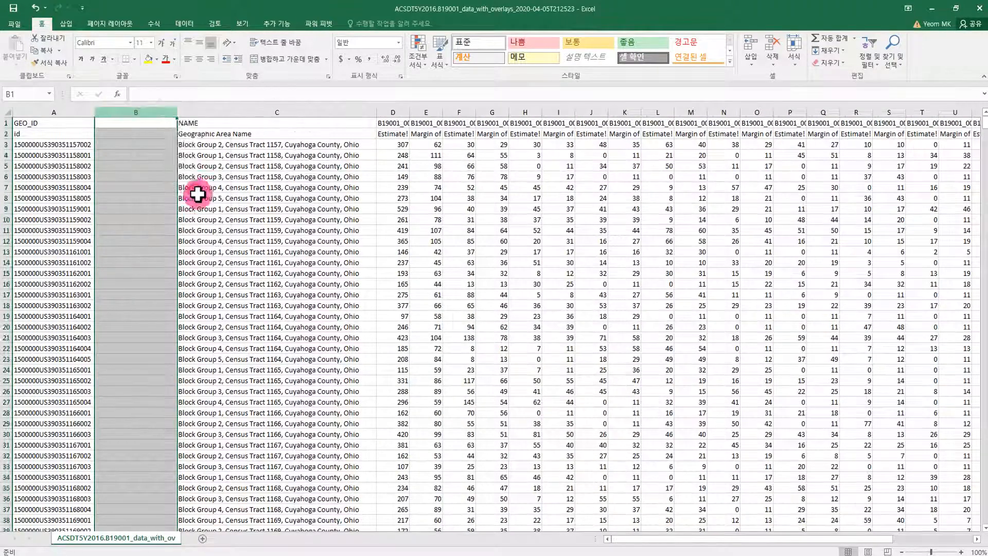
pyautogui.click(169, 338)
# - Extract the last 12 characters of A3 into B3 with =right(A3,12), and clear column B again
pyautogui.click(143, 147)
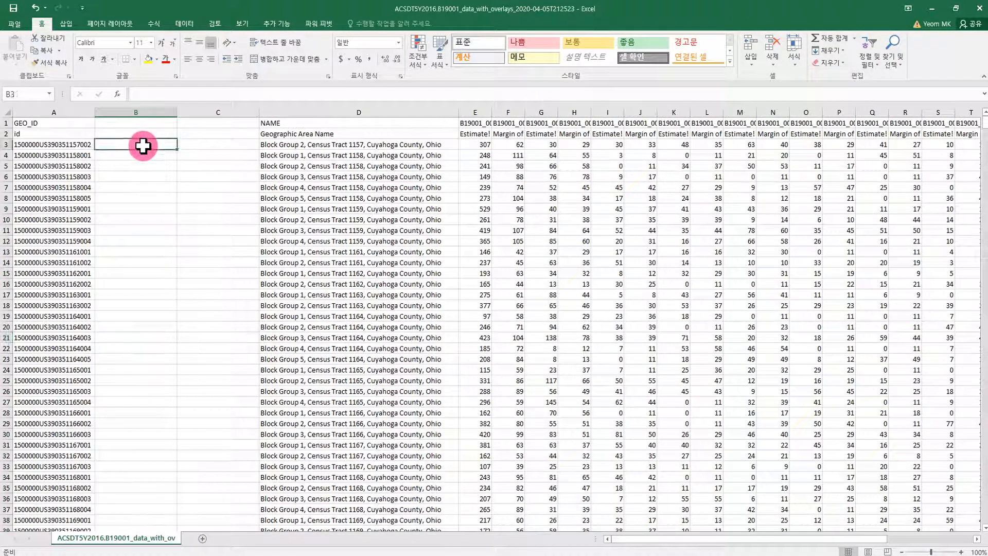
pyautogui.write('=')
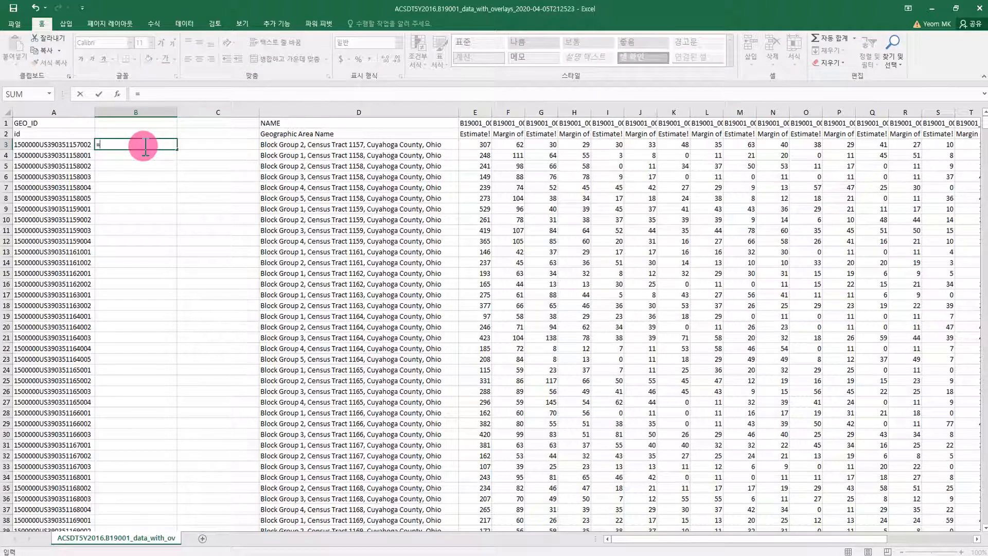
pyautogui.write('right')
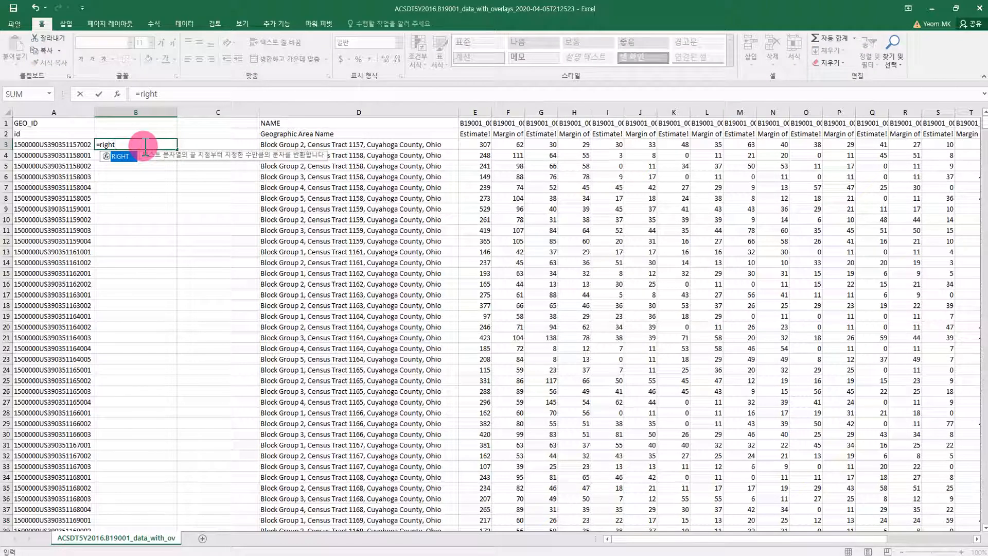
pyautogui.write('(')
pyautogui.click(24, 144)
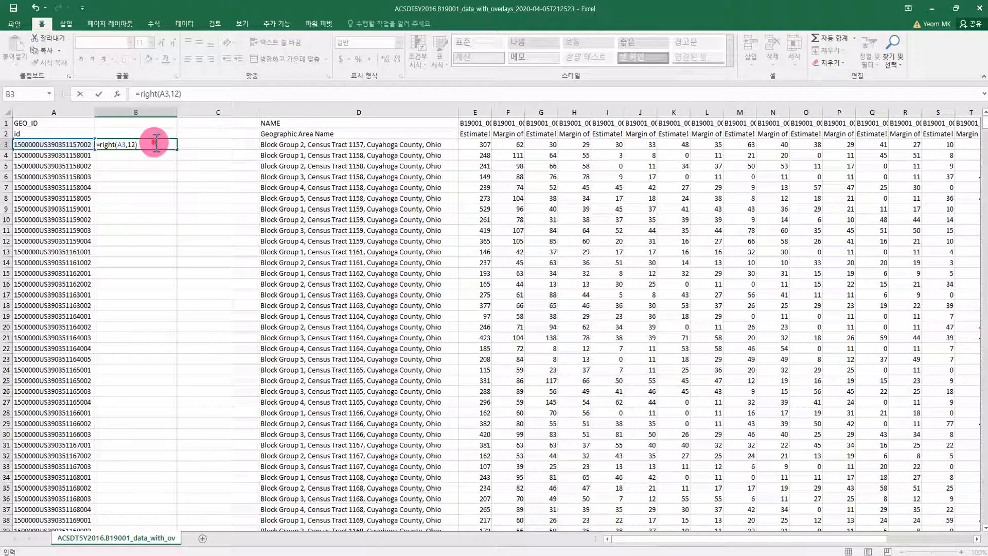
pyautogui.press('Return')
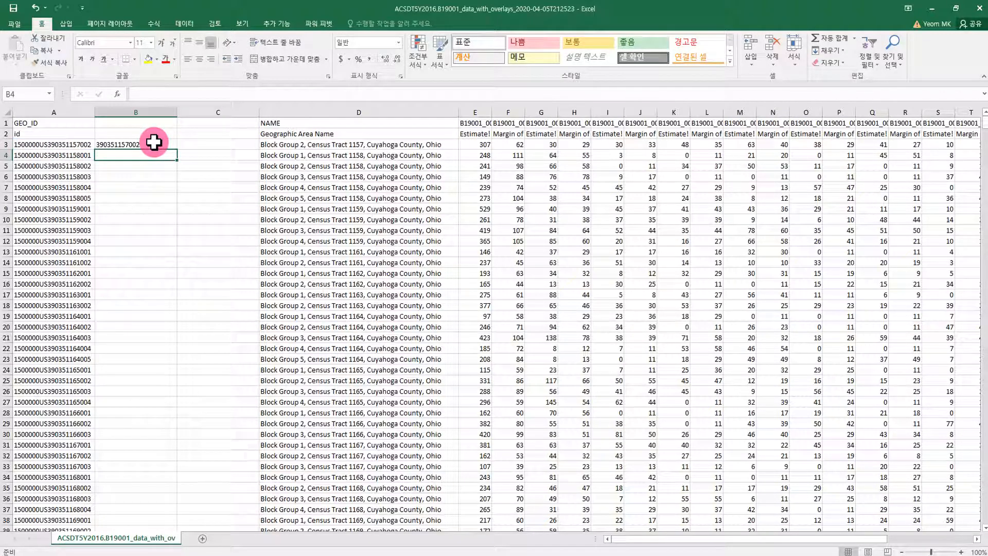
pyautogui.click(132, 112)
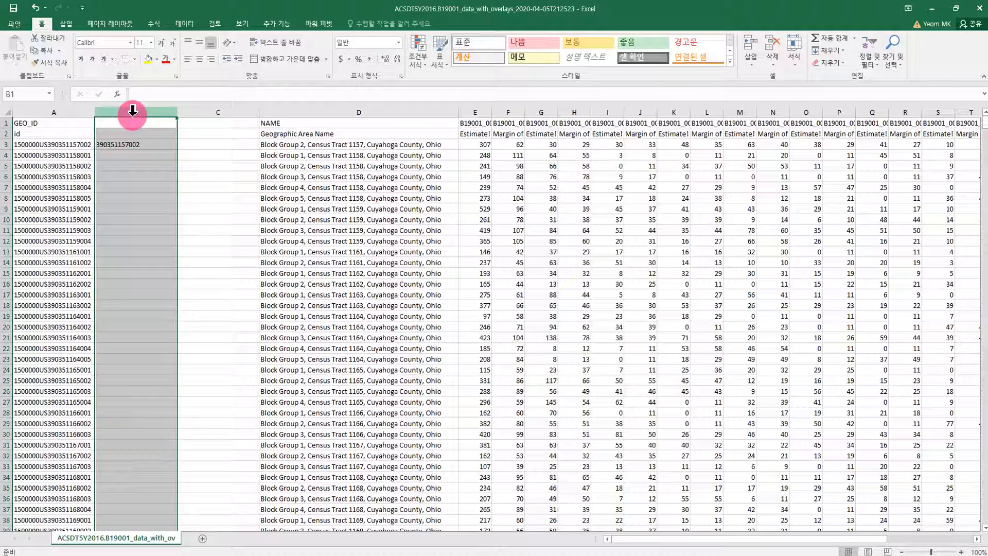
pyautogui.rightClick(133, 112)
pyautogui.click(132, 109)
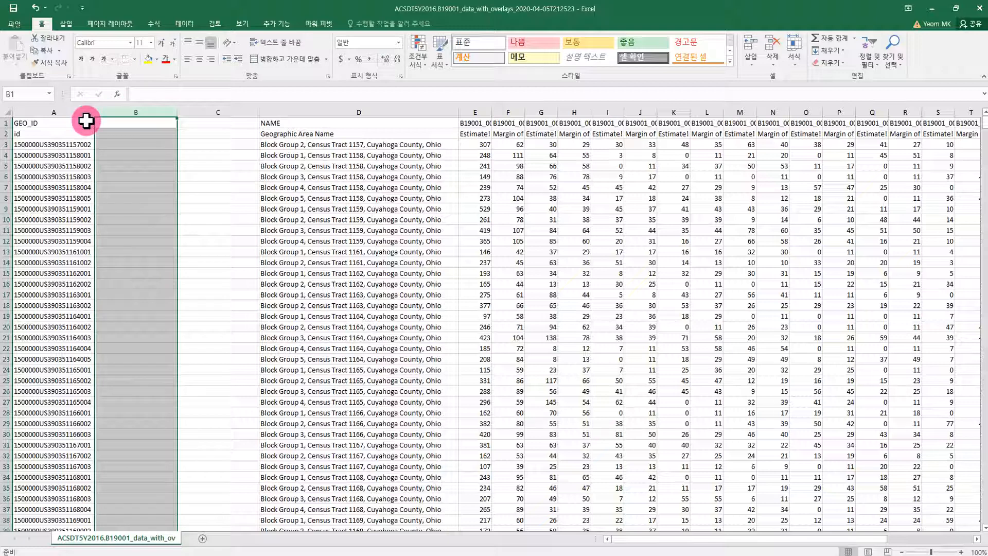
# - Split the GEO_ID column with fixed-width Text to Columns after the 1500000US prefix, using General format and destination $A$1
pyautogui.click(73, 111)
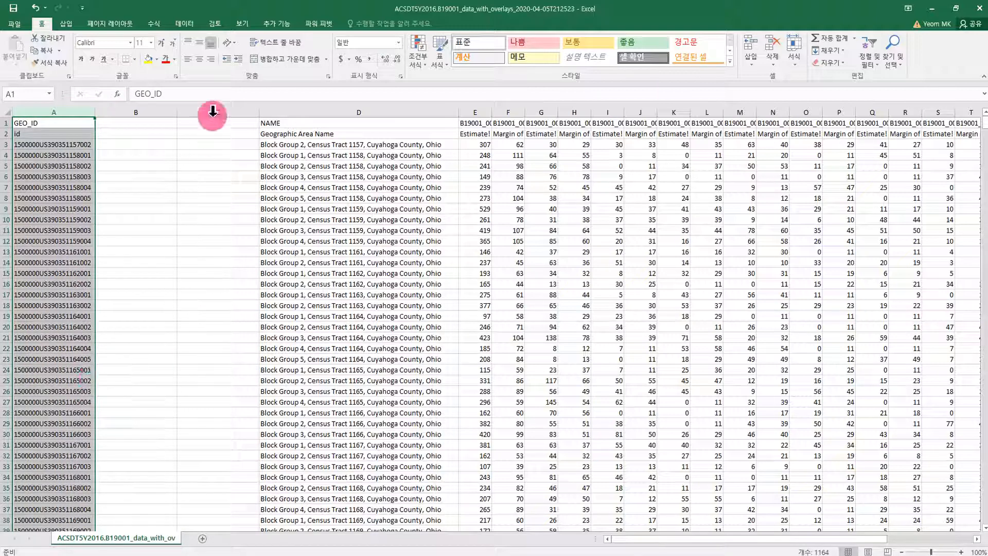
pyautogui.click(185, 24)
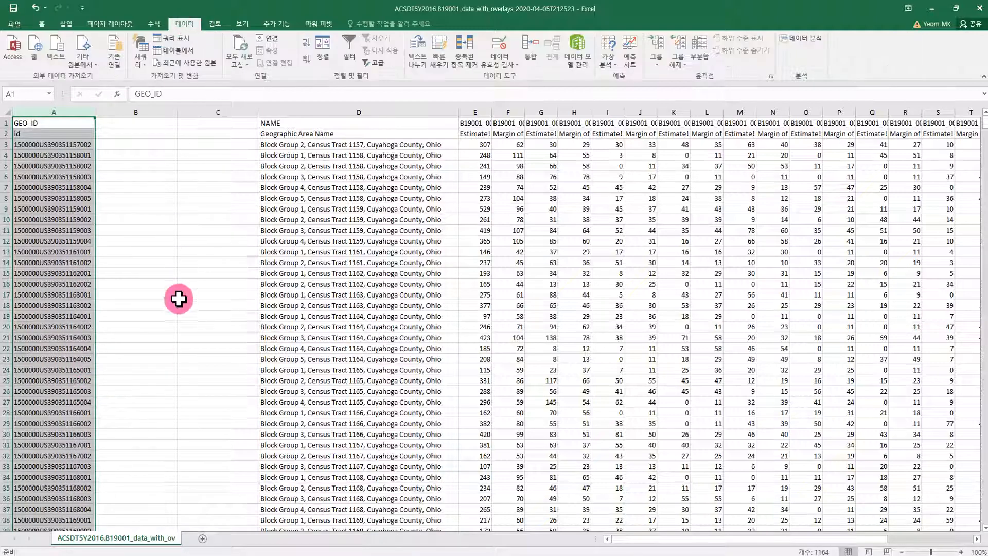
pyautogui.click(421, 62)
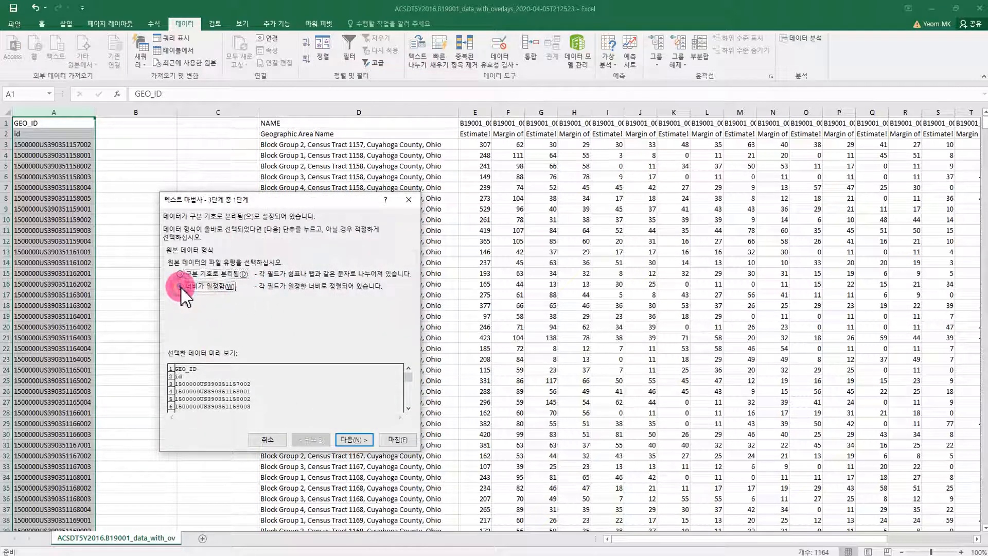
pyautogui.click(354, 440)
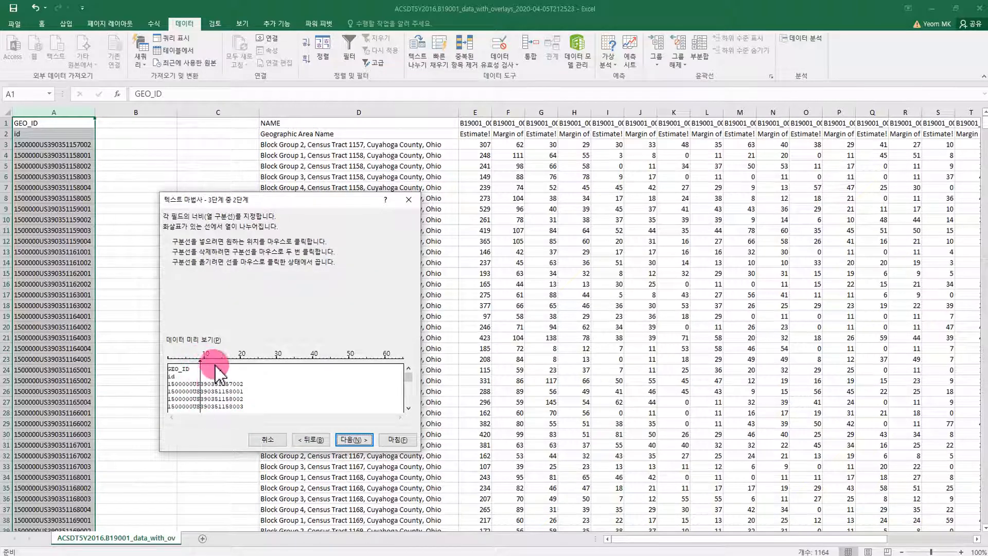
pyautogui.click(355, 439)
pyautogui.click(394, 438)
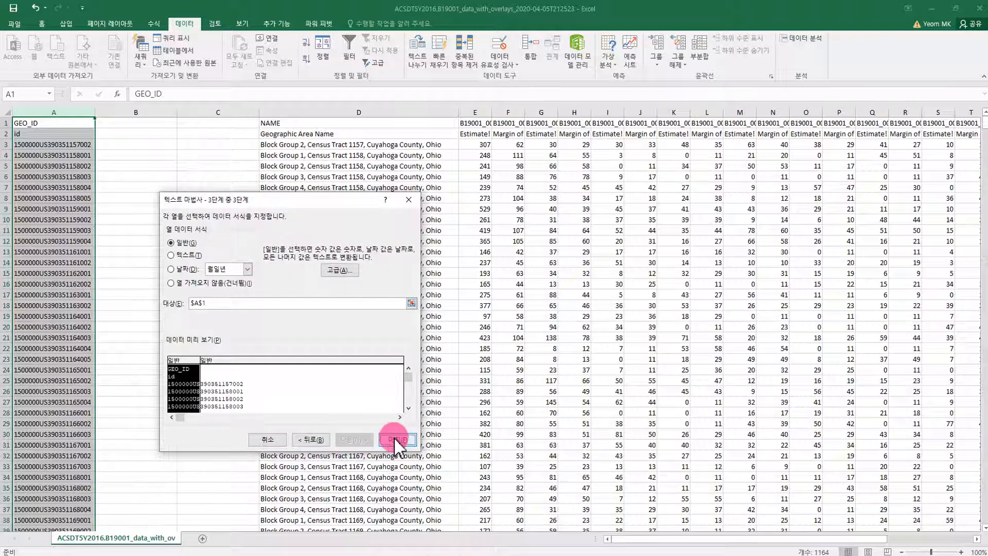
# - Format the split block group IDs in column B as Number with no decimal places
pyautogui.click(150, 111)
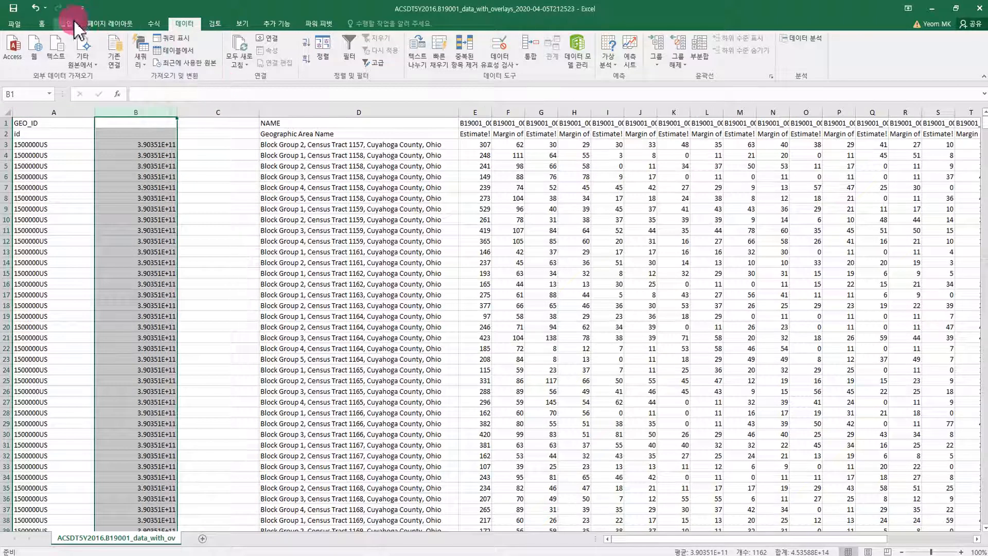
pyautogui.click(42, 23)
pyautogui.click(399, 42)
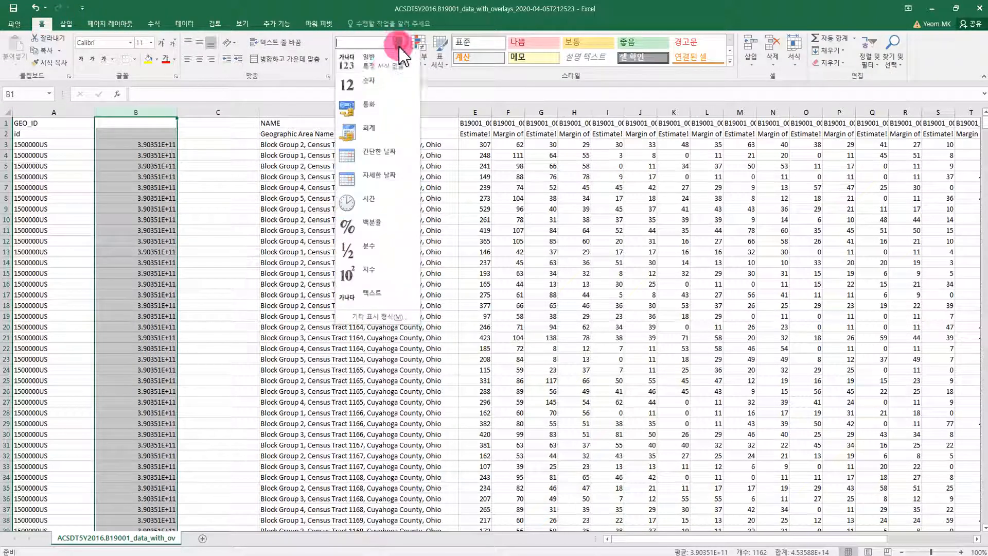
pyautogui.click(385, 84)
pyautogui.click(396, 59)
pyautogui.click(396, 59)
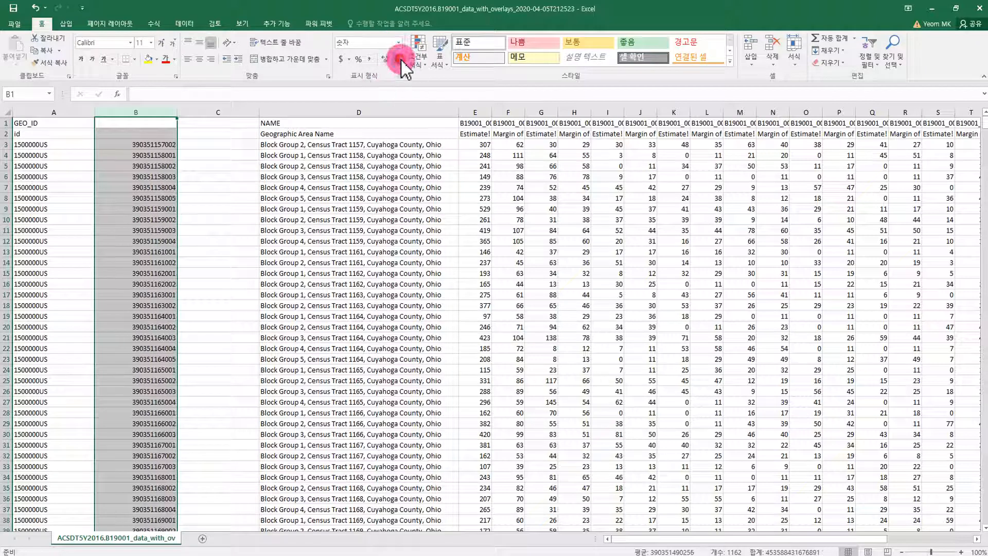
pyautogui.click(249, 183)
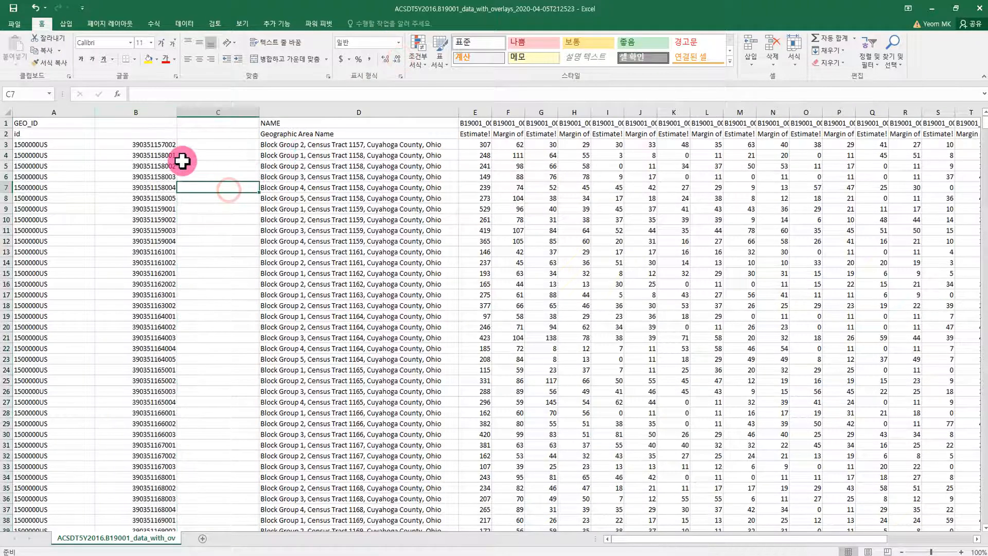
pyautogui.click(149, 110)
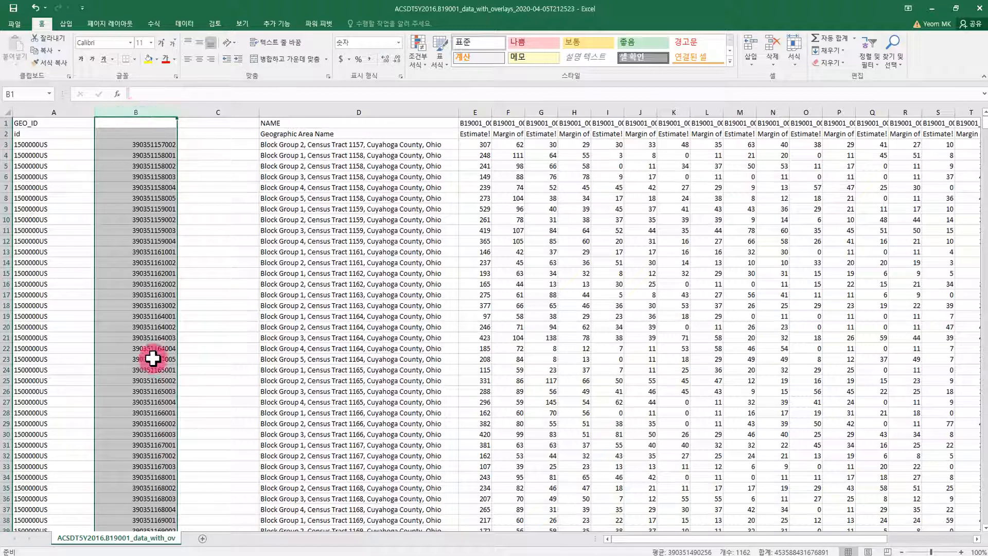
pyautogui.click(128, 404)
pyautogui.click(124, 382)
pyautogui.click(121, 338)
pyautogui.click(121, 306)
pyautogui.click(122, 244)
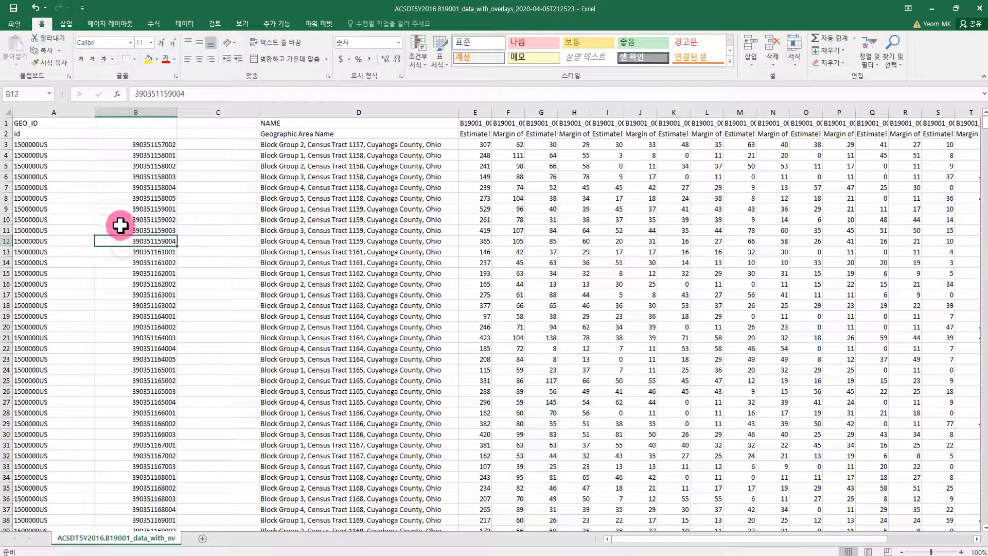
# - Fill column C from C3 down with =right(A3,2) to extract the last two characters, and clear the column again
pyautogui.click(219, 143)
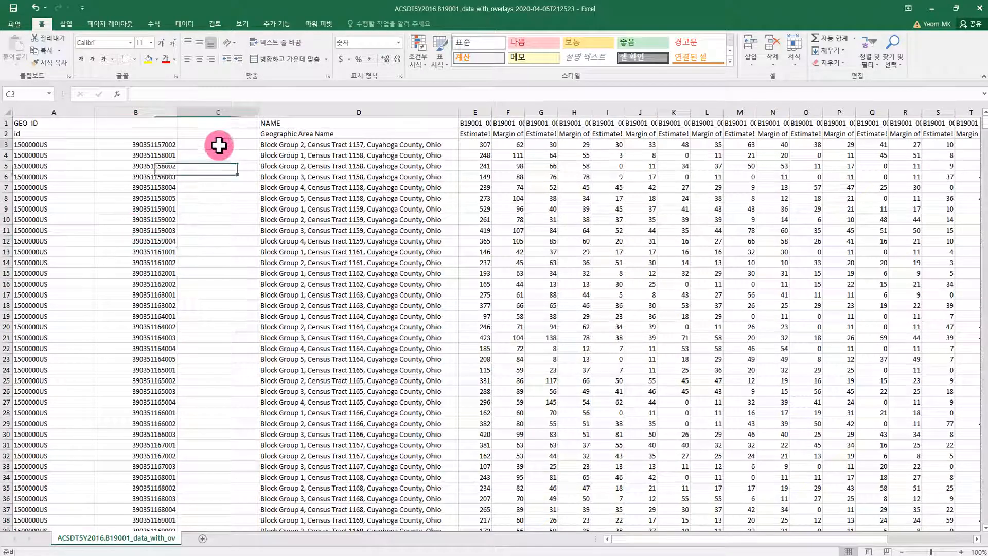
pyautogui.write('=')
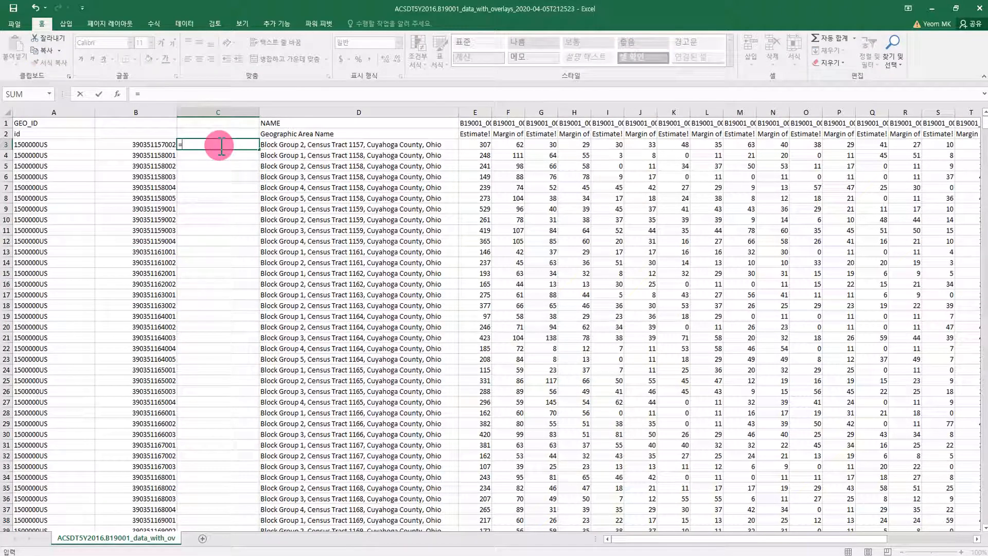
pyautogui.write('righ')
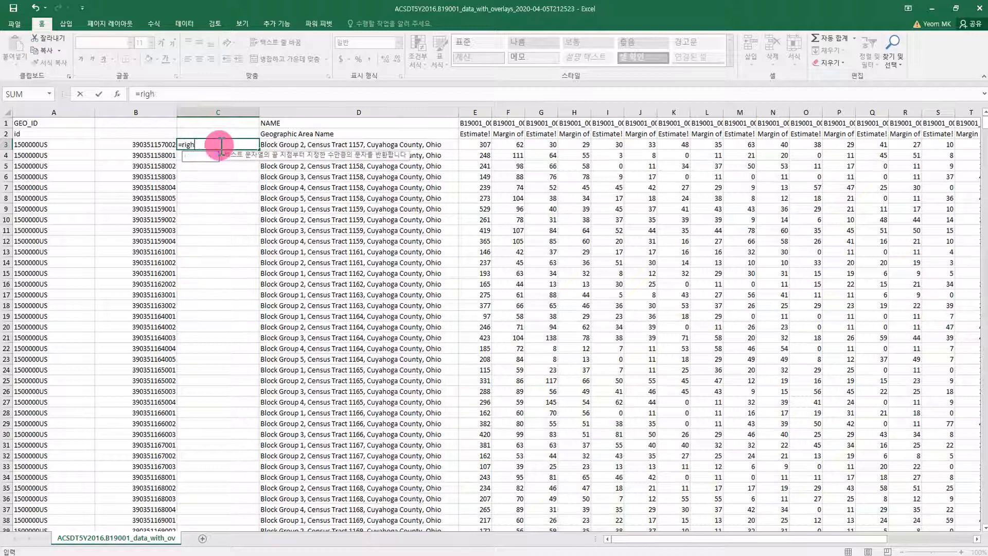
pyautogui.write('t(')
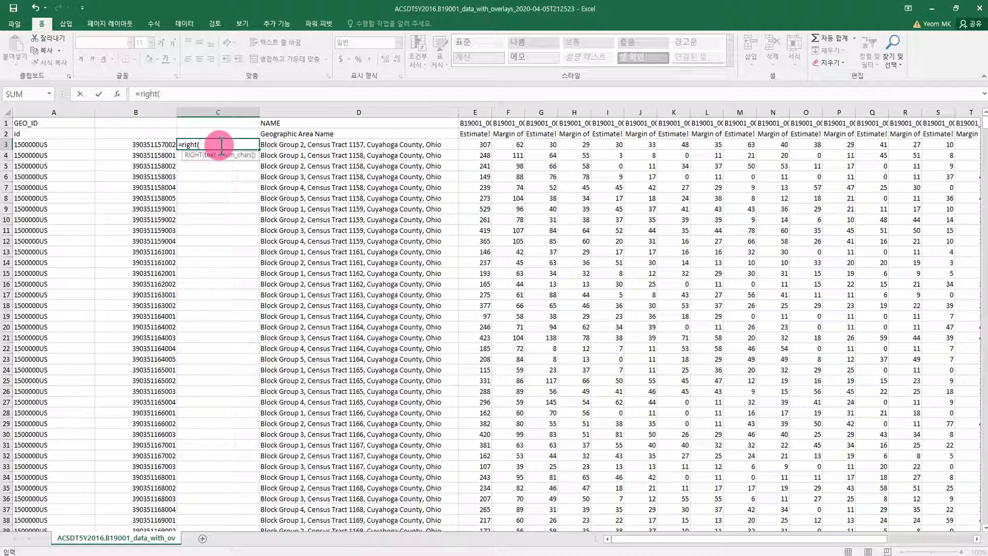
pyautogui.click(65, 144)
pyautogui.write(',')
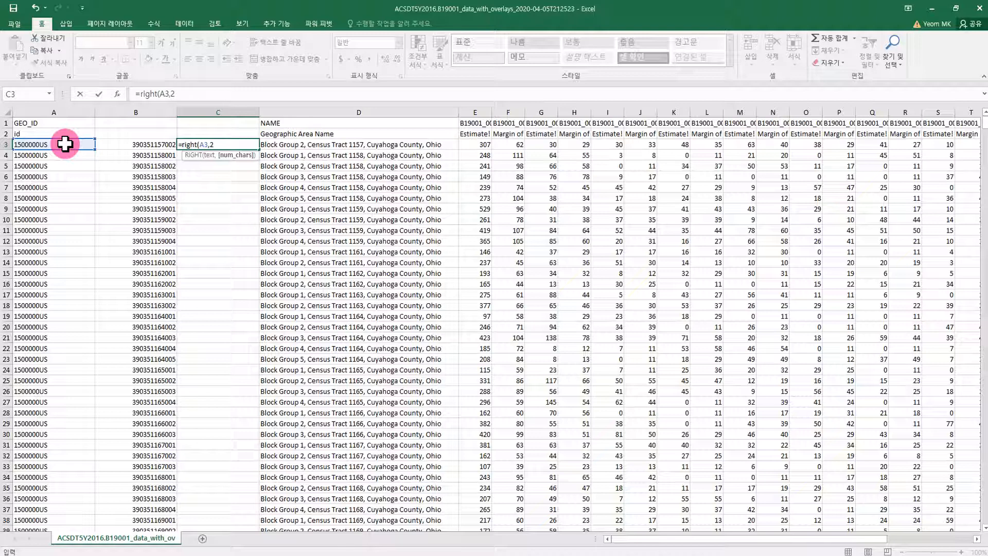
pyautogui.write('2)')
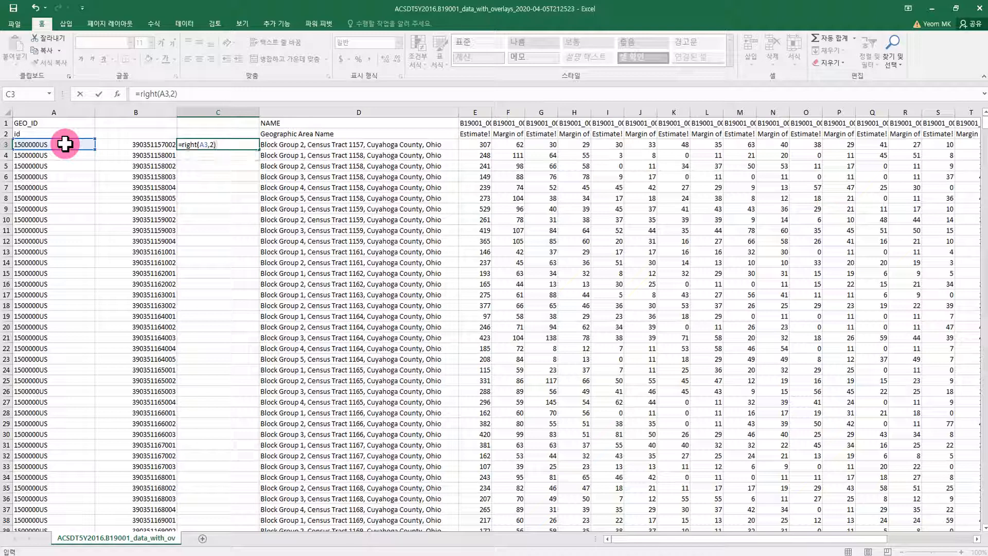
pyautogui.press('Return')
pyautogui.click(202, 145)
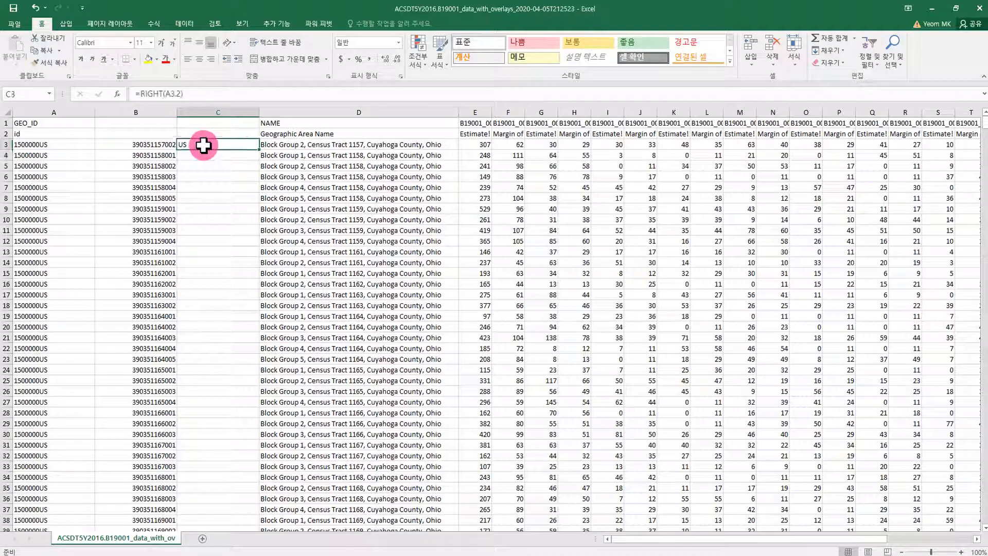
pyautogui.doubleClick(259, 149)
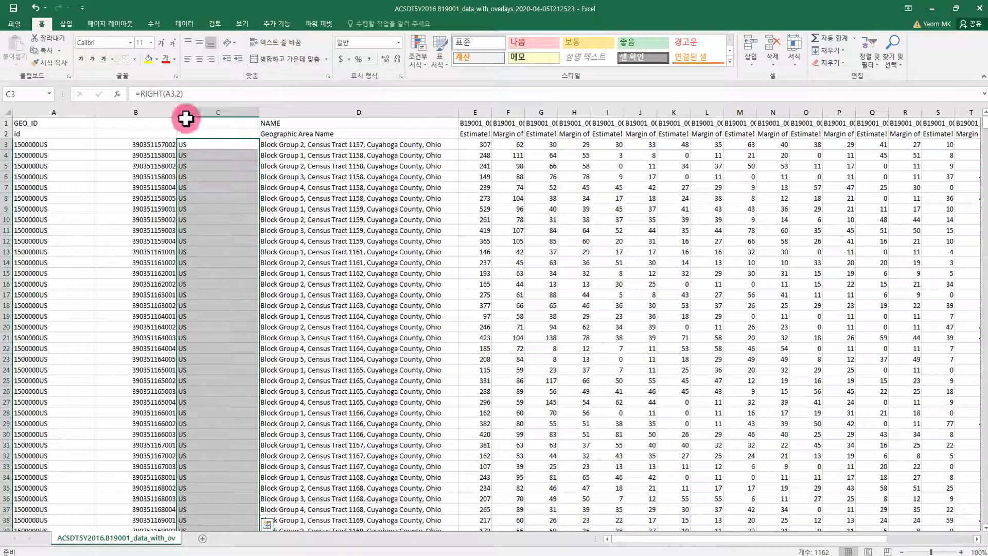
pyautogui.click(201, 108)
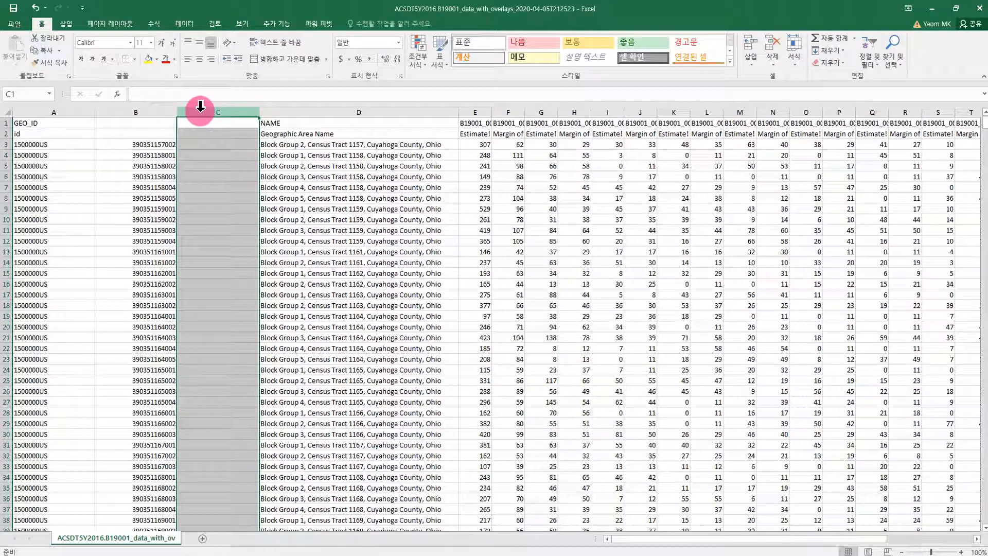
pyautogui.press('Delete')
# - Enter =left(A3,2) in C3 to extract the first two characters and fill the formula down column C
pyautogui.click(217, 148)
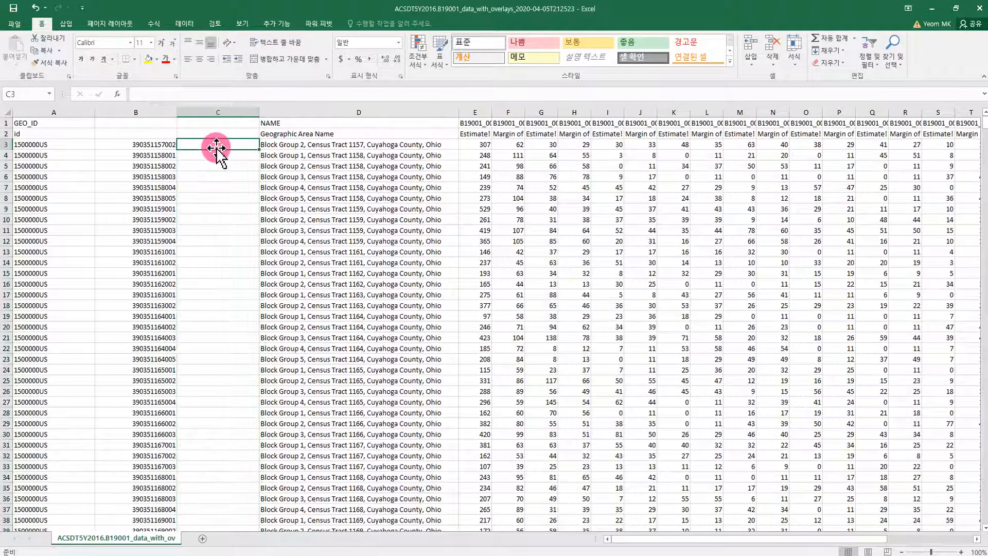
pyautogui.write('=left')
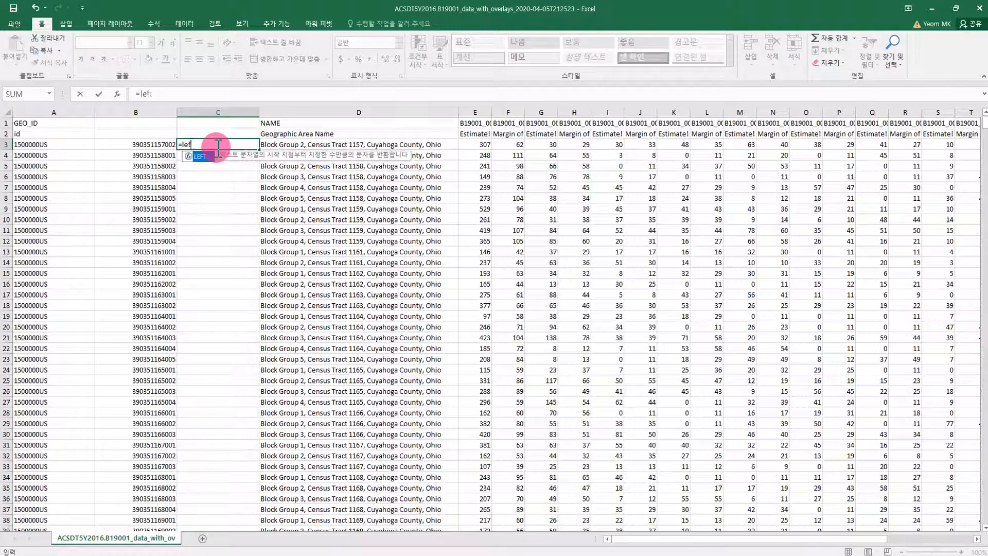
pyautogui.write('(')
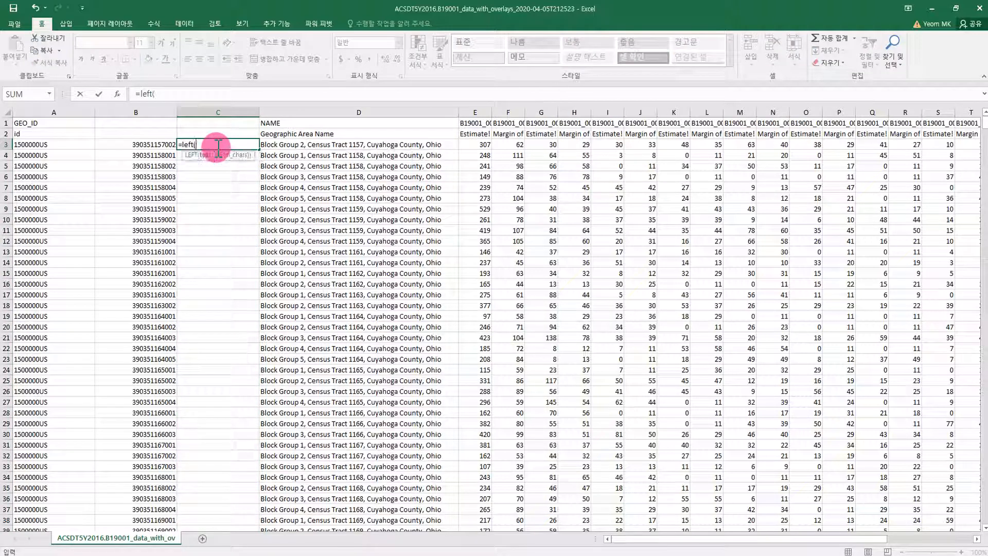
pyautogui.click(33, 143)
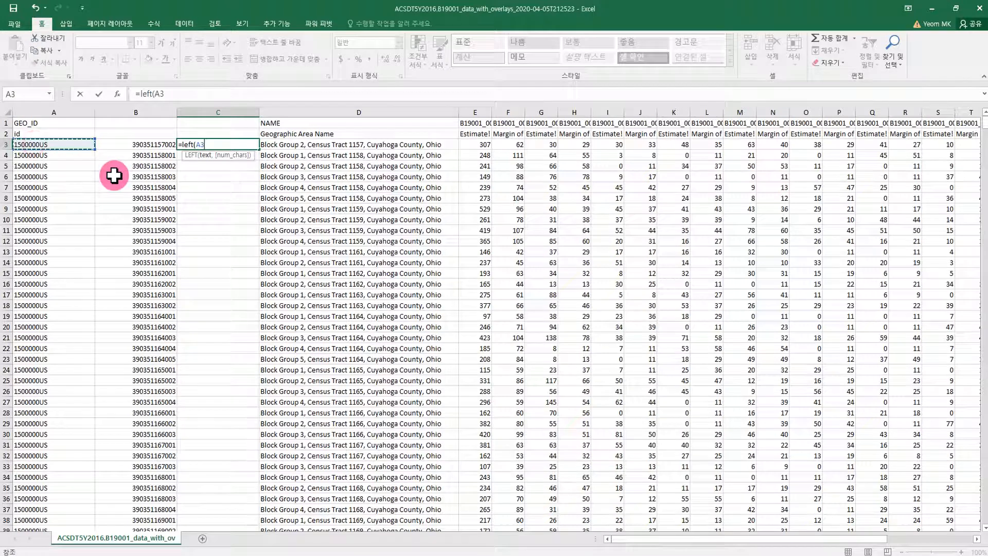
pyautogui.write(',2')
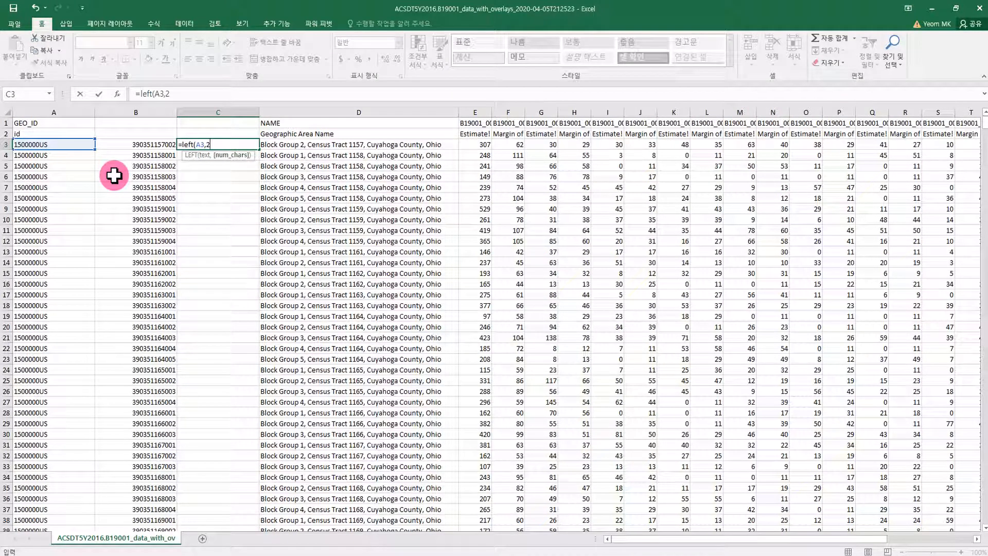
pyautogui.press('Return')
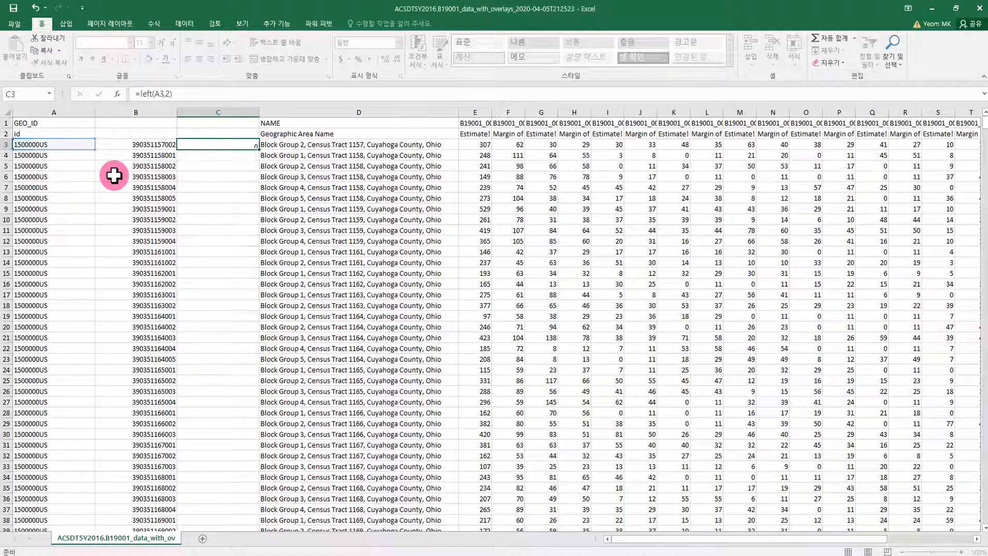
pyautogui.click(225, 146)
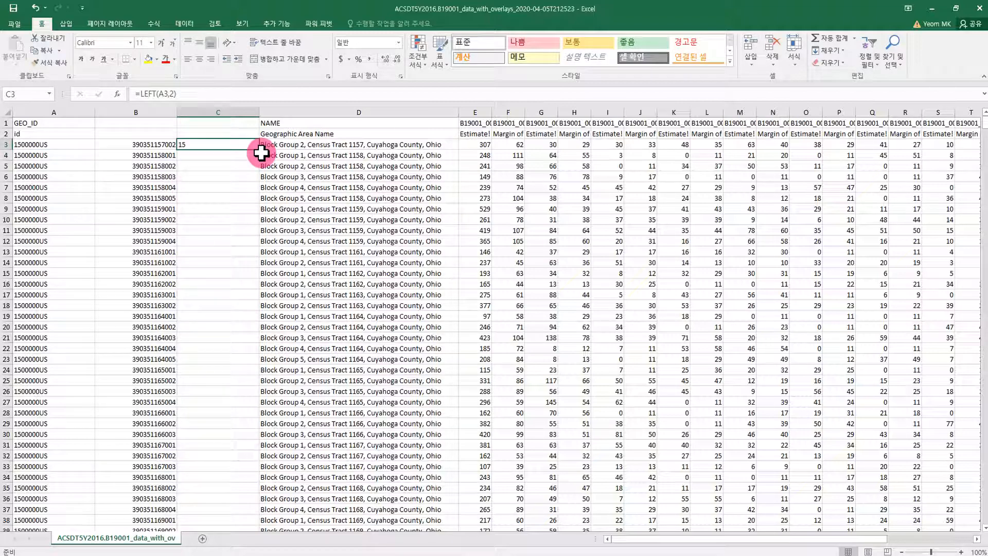
pyautogui.doubleClick(259, 150)
pyautogui.scroll(-5, 209, 443)
pyautogui.scroll(5, 219, 411)
# - Delete the helper column C before the NAME column and switch away from the workbook to another window
pyautogui.click(218, 111)
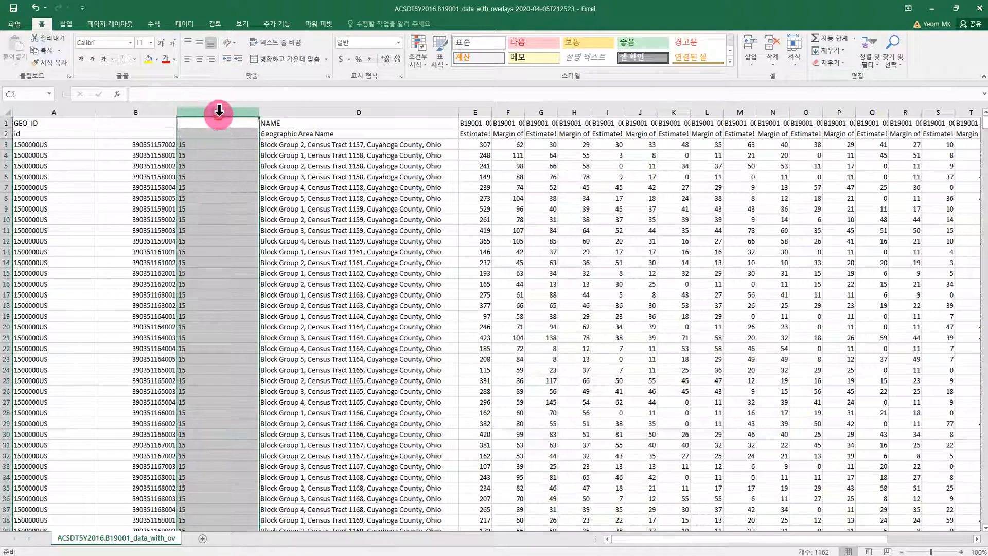
pyautogui.rightClick(219, 112)
pyautogui.click(254, 202)
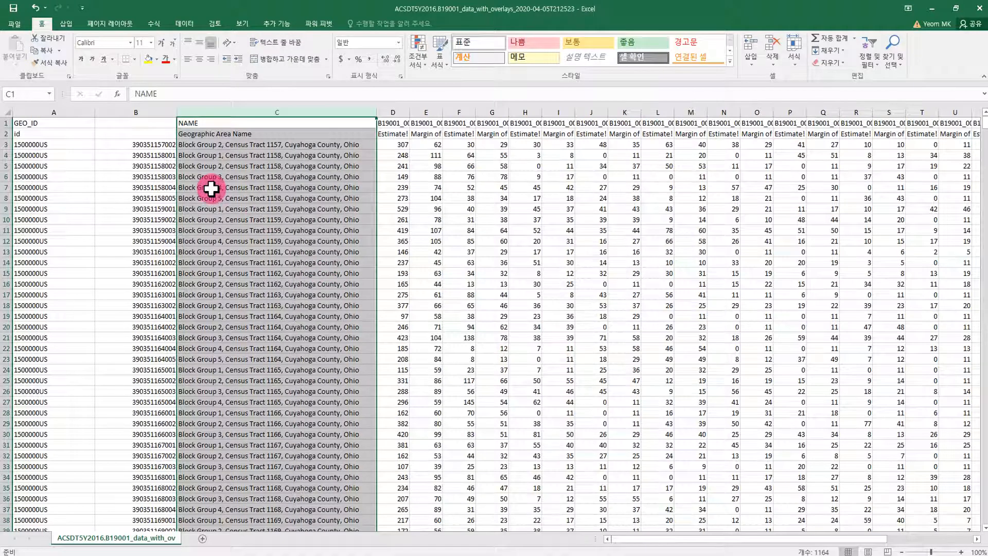
pyautogui.hotkey('alt', 'Tab')
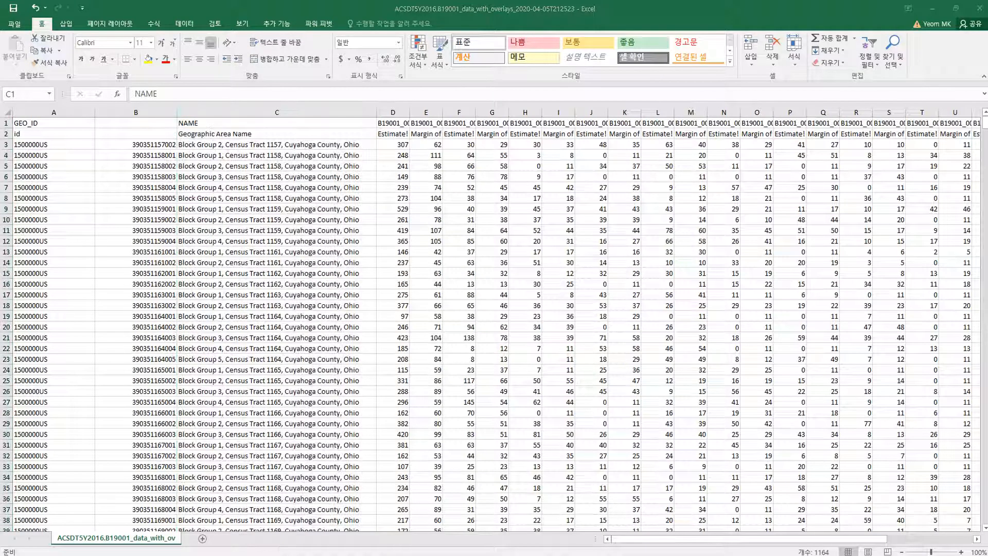